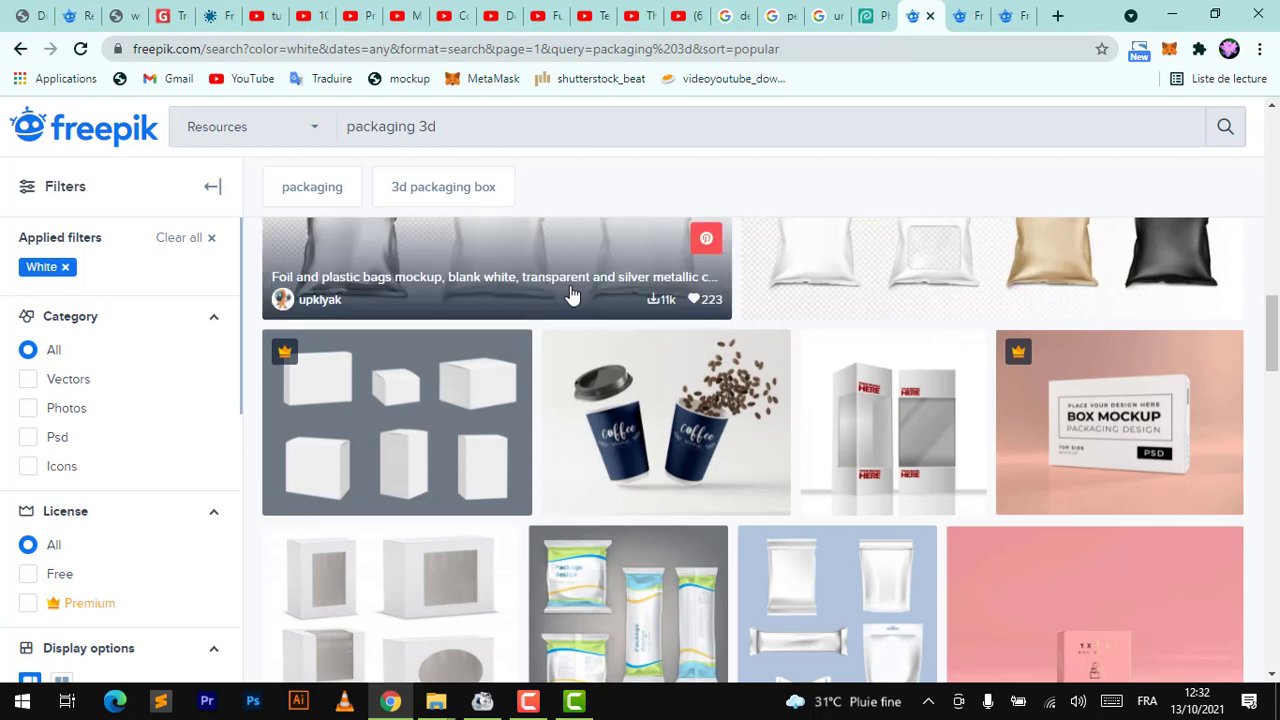
Browse the white-filtered packaging 3d results and open the paper cups mockup in a new tab
{"action": "scroll", "coordinate": [435, 355], "scroll_direction": "down", "scroll_amount": 2}
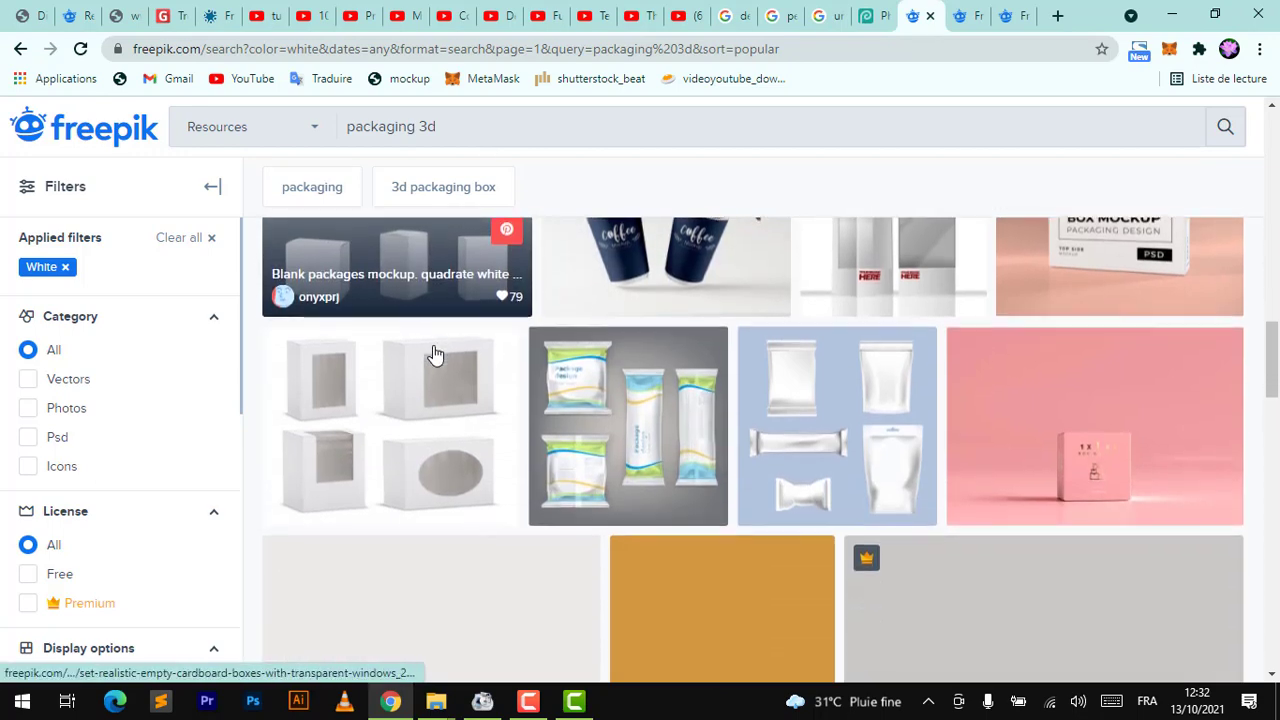
{"action": "scroll", "coordinate": [494, 445], "scroll_direction": "down", "scroll_amount": 3}
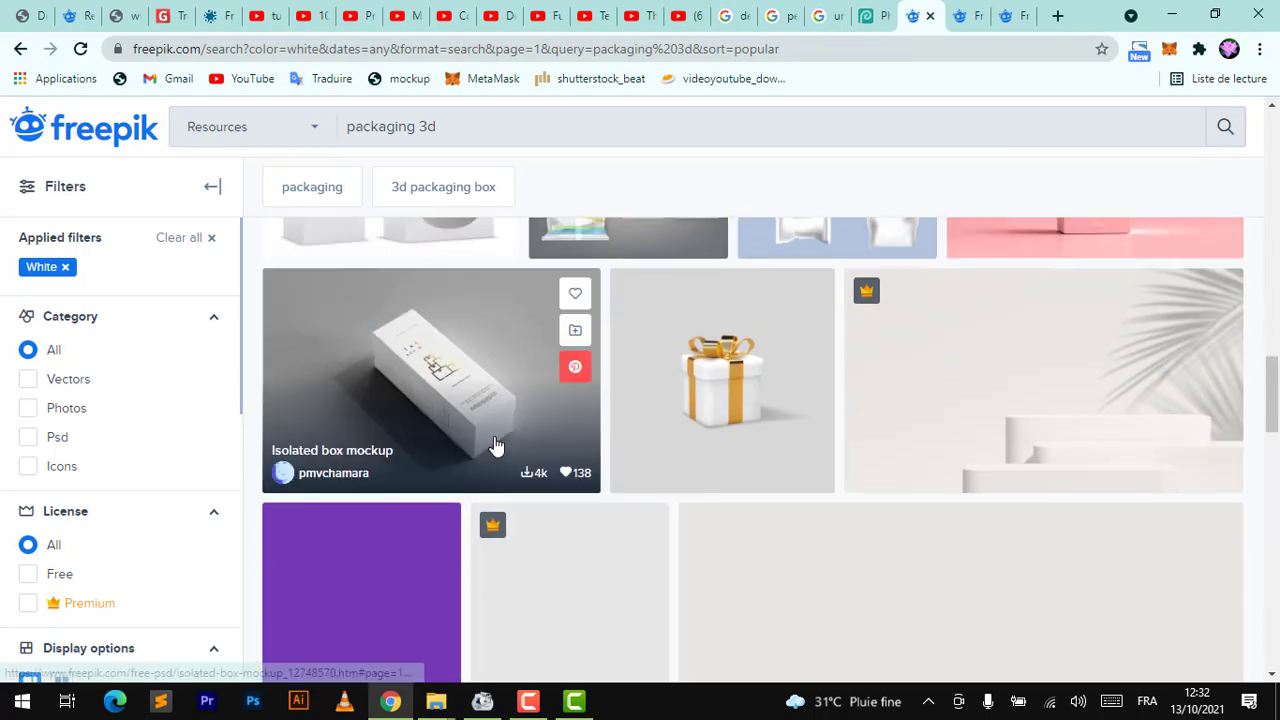
{"action": "scroll", "coordinate": [1020, 480], "scroll_direction": "down", "scroll_amount": 1}
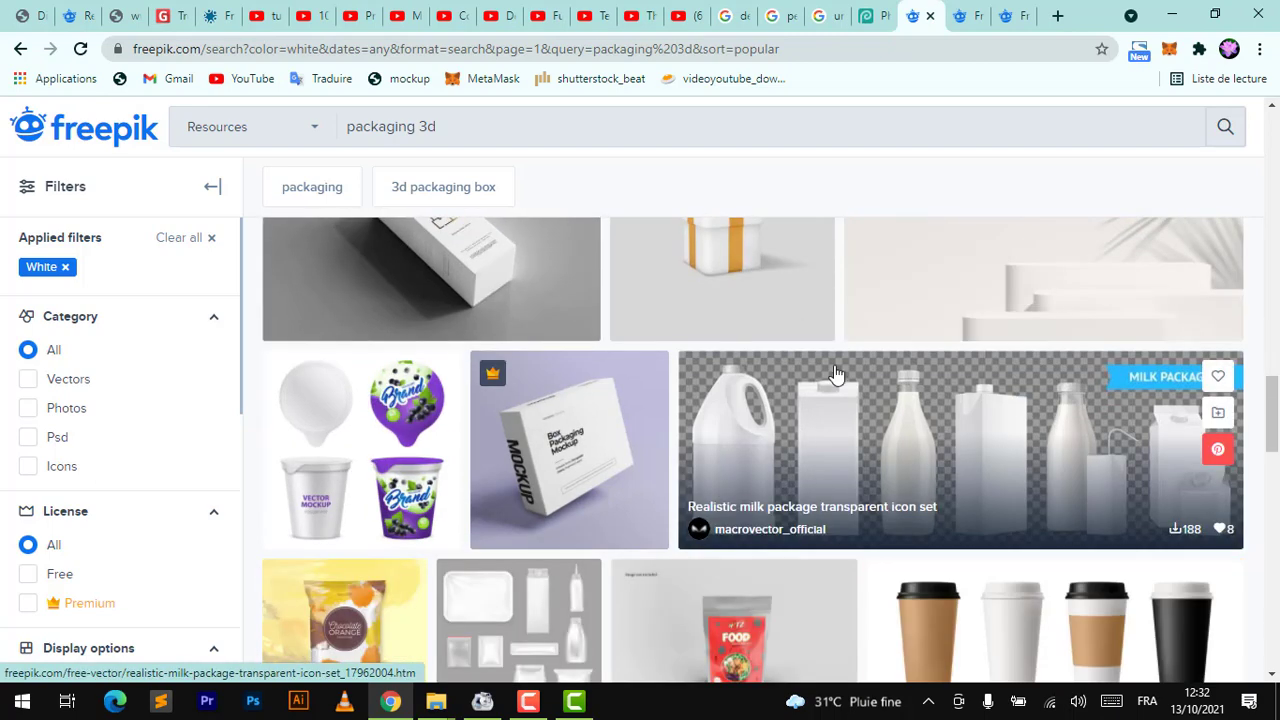
{"action": "scroll", "coordinate": [675, 509], "scroll_direction": "down", "scroll_amount": 3}
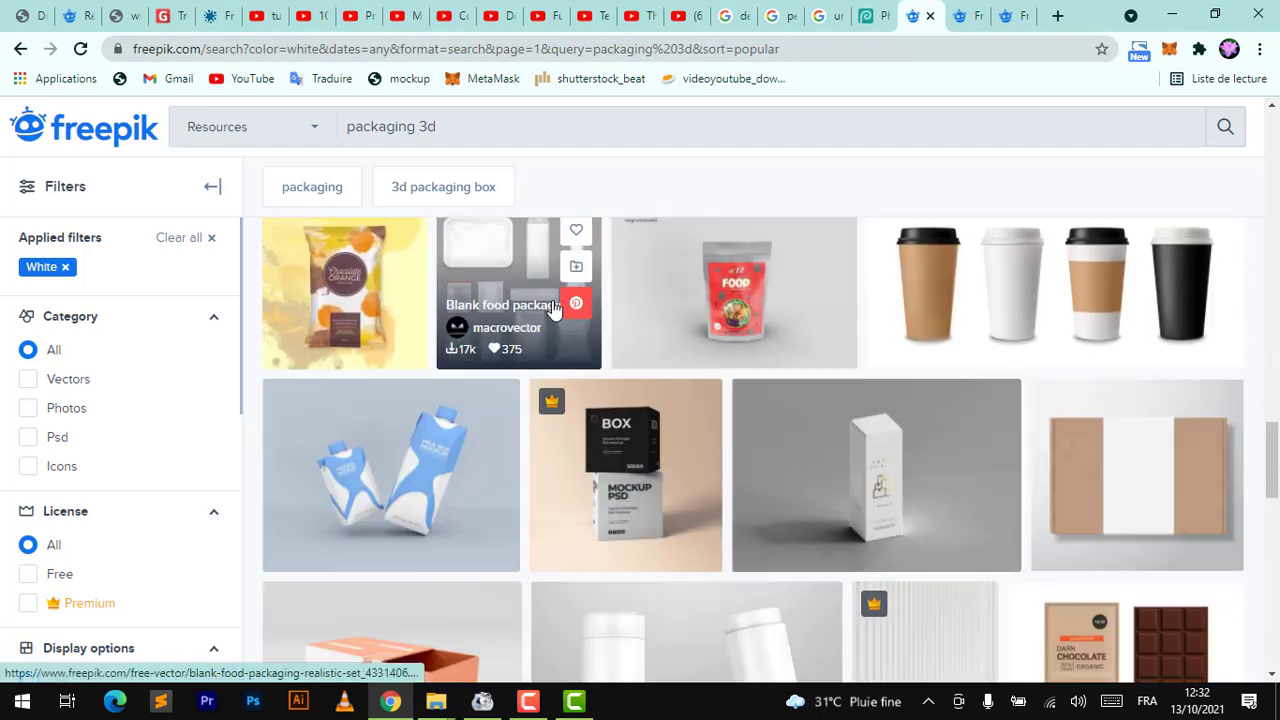
{"action": "right_click", "coordinate": [1014, 259]}
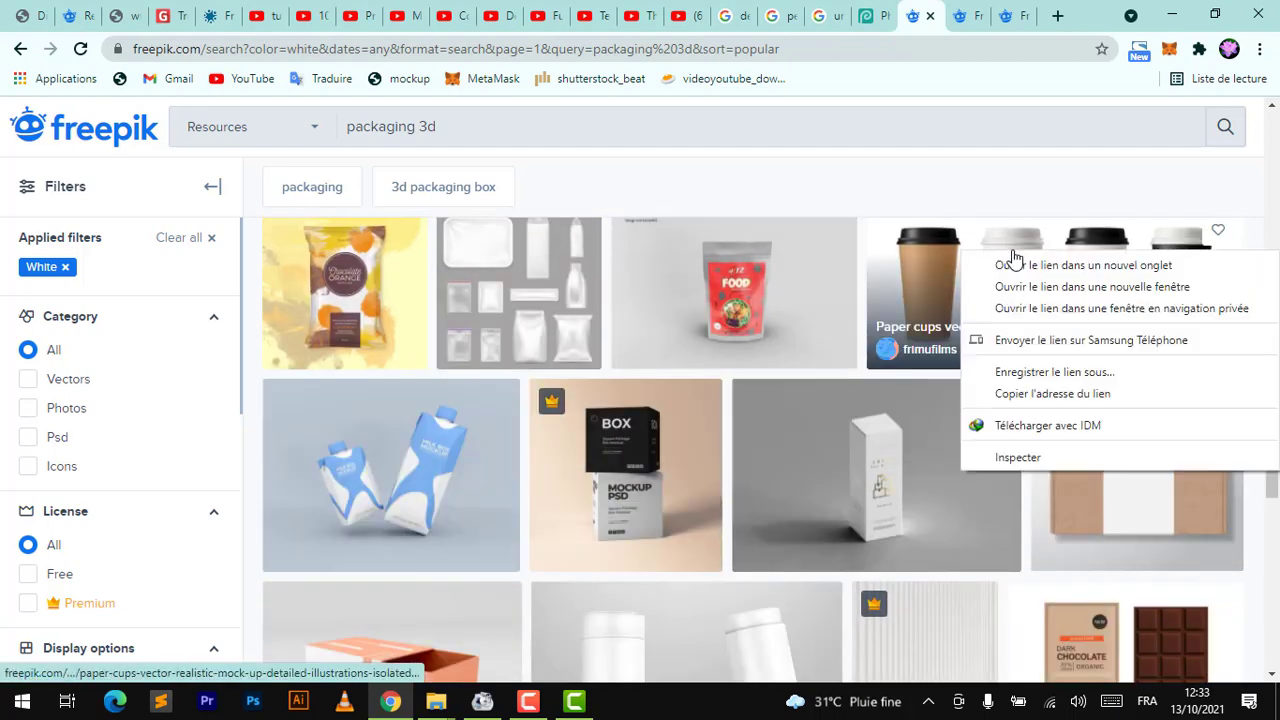
{"action": "left_click", "coordinate": [1025, 262]}
{"action": "scroll", "coordinate": [701, 394], "scroll_direction": "down", "scroll_amount": 3}
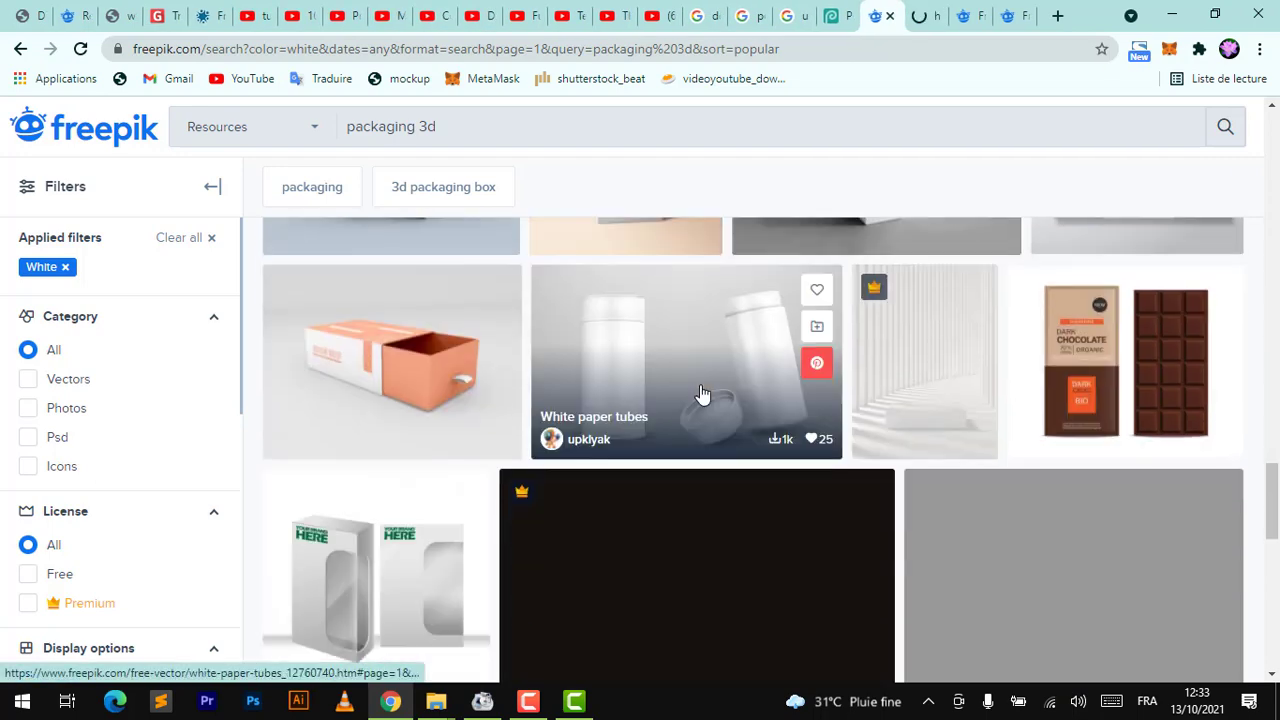
{"action": "scroll", "coordinate": [815, 612], "scroll_direction": "down", "scroll_amount": 2}
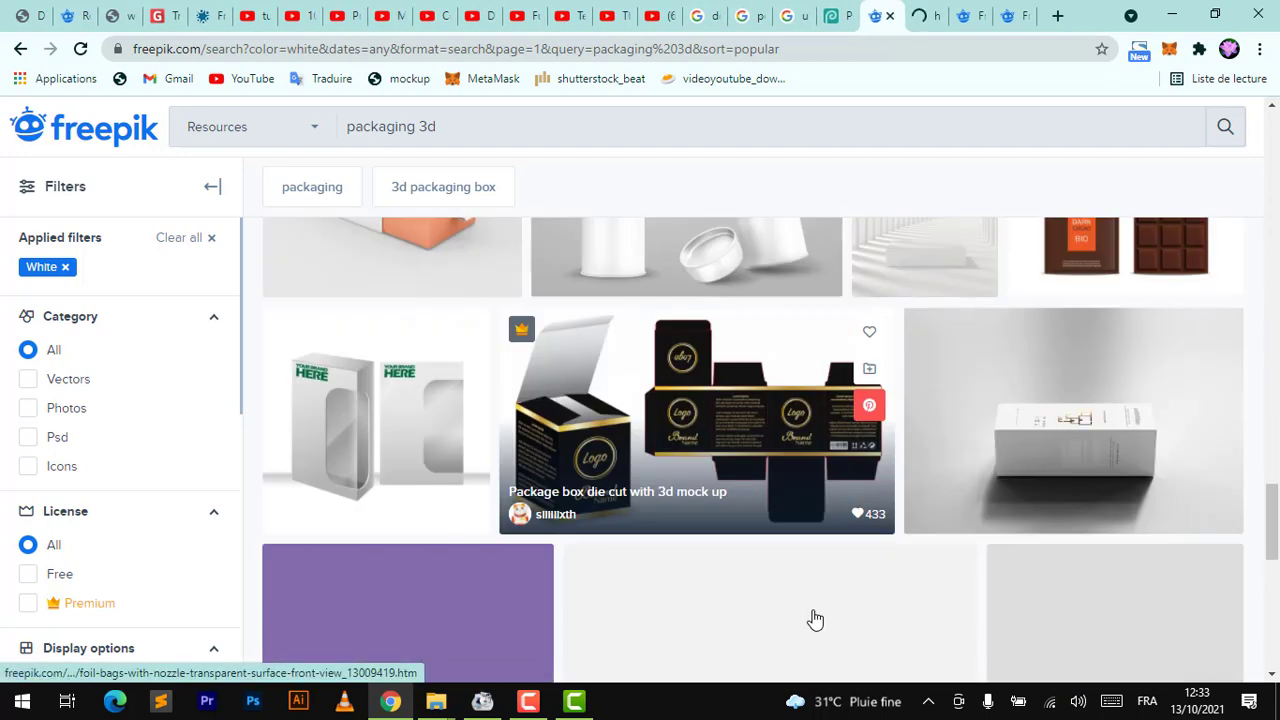
{"action": "scroll", "coordinate": [815, 620], "scroll_direction": "down", "scroll_amount": 1}
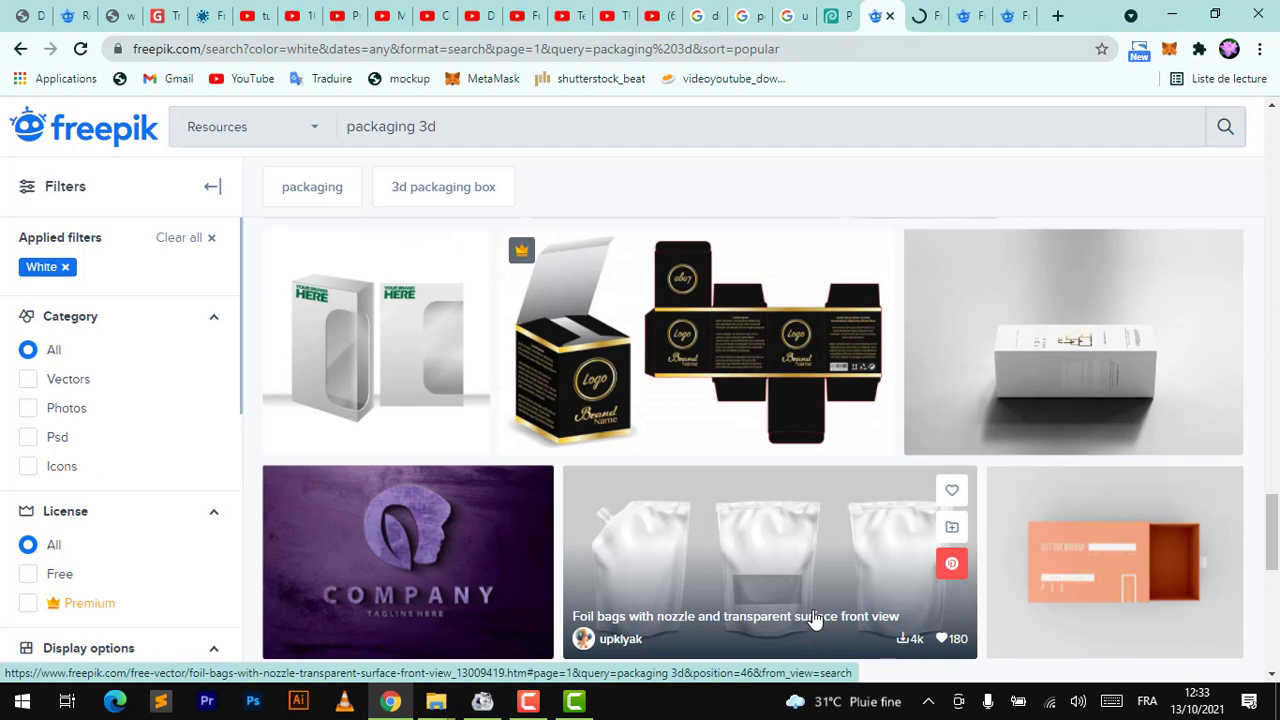
{"action": "scroll", "coordinate": [815, 620], "scroll_direction": "down", "scroll_amount": 4}
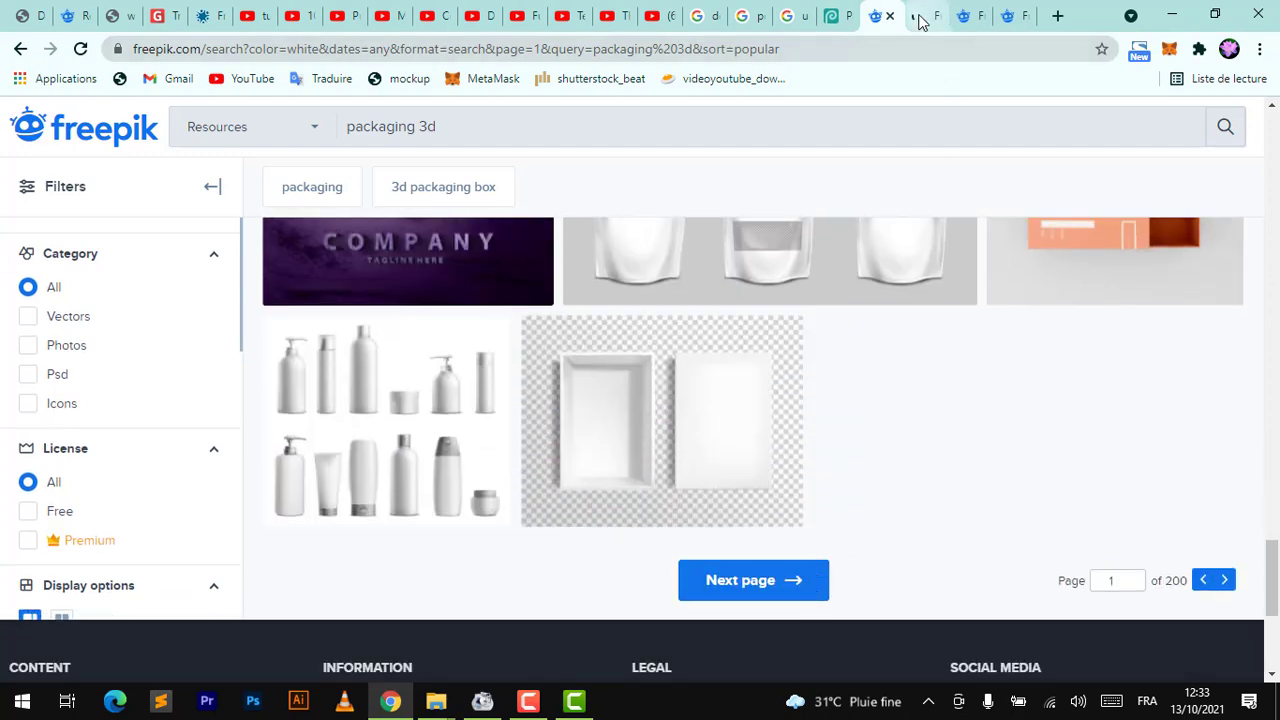
Save the paper cups mockup image to the Downloads folder
{"action": "left_click", "coordinate": [920, 18]}
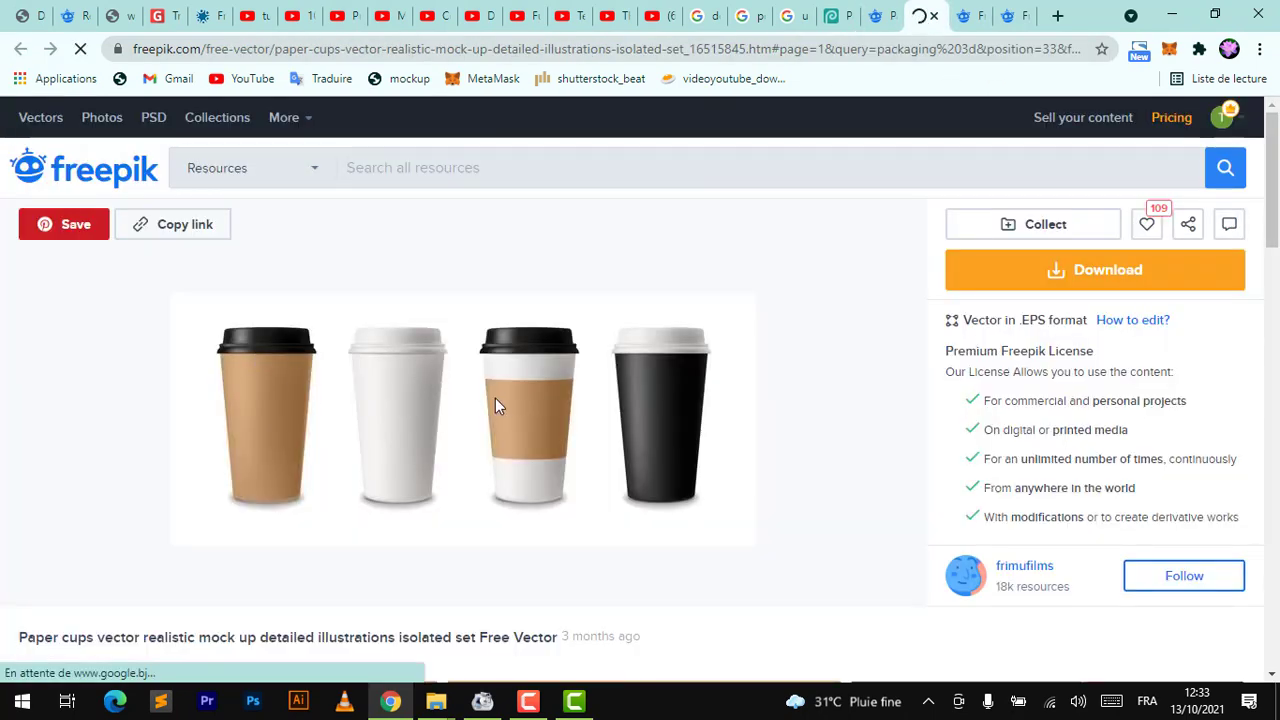
{"action": "right_click", "coordinate": [411, 370]}
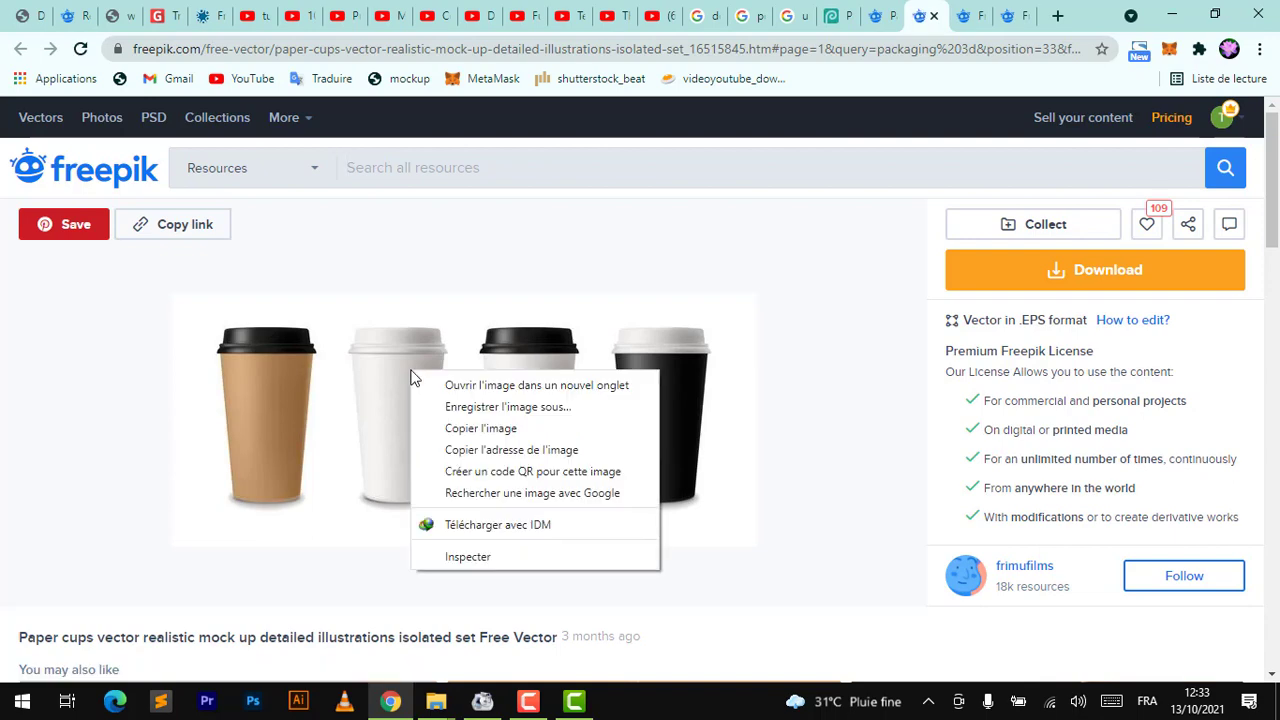
{"action": "left_click", "coordinate": [487, 410]}
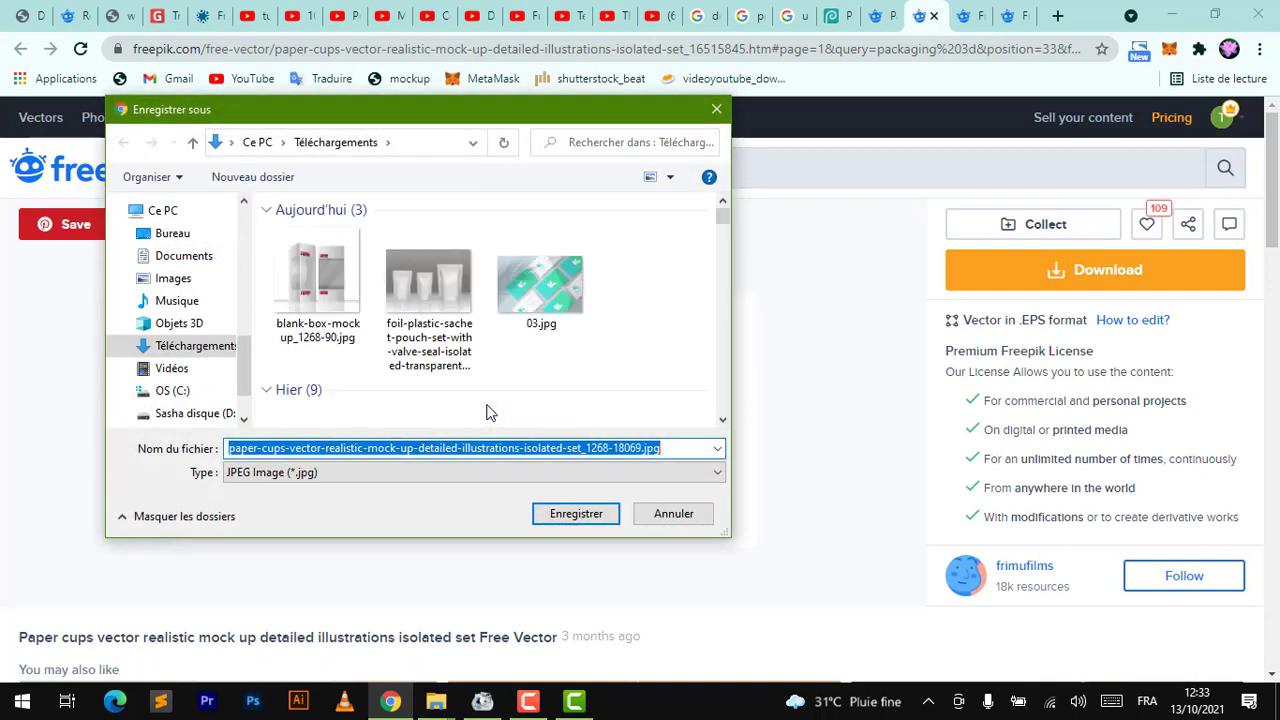
{"action": "left_click", "coordinate": [580, 513]}
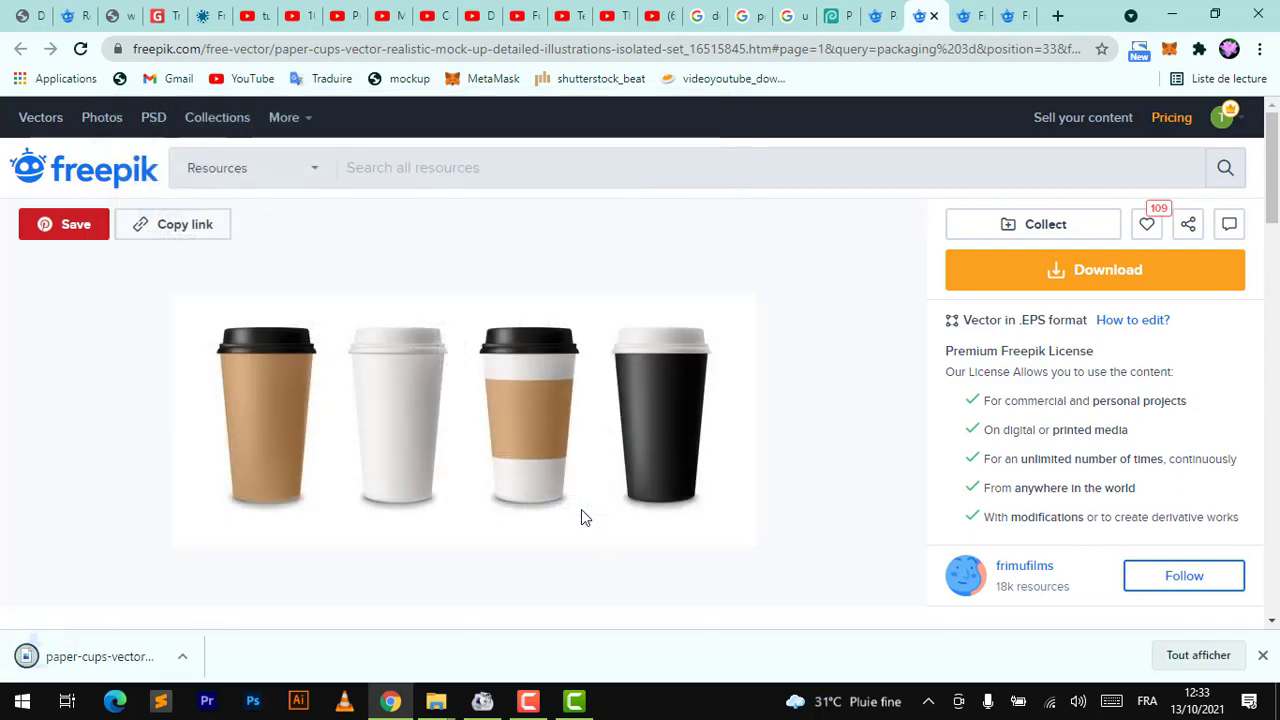
Switch to the Photopea tab and dismiss the download bar
{"action": "left_click", "coordinate": [845, 14]}
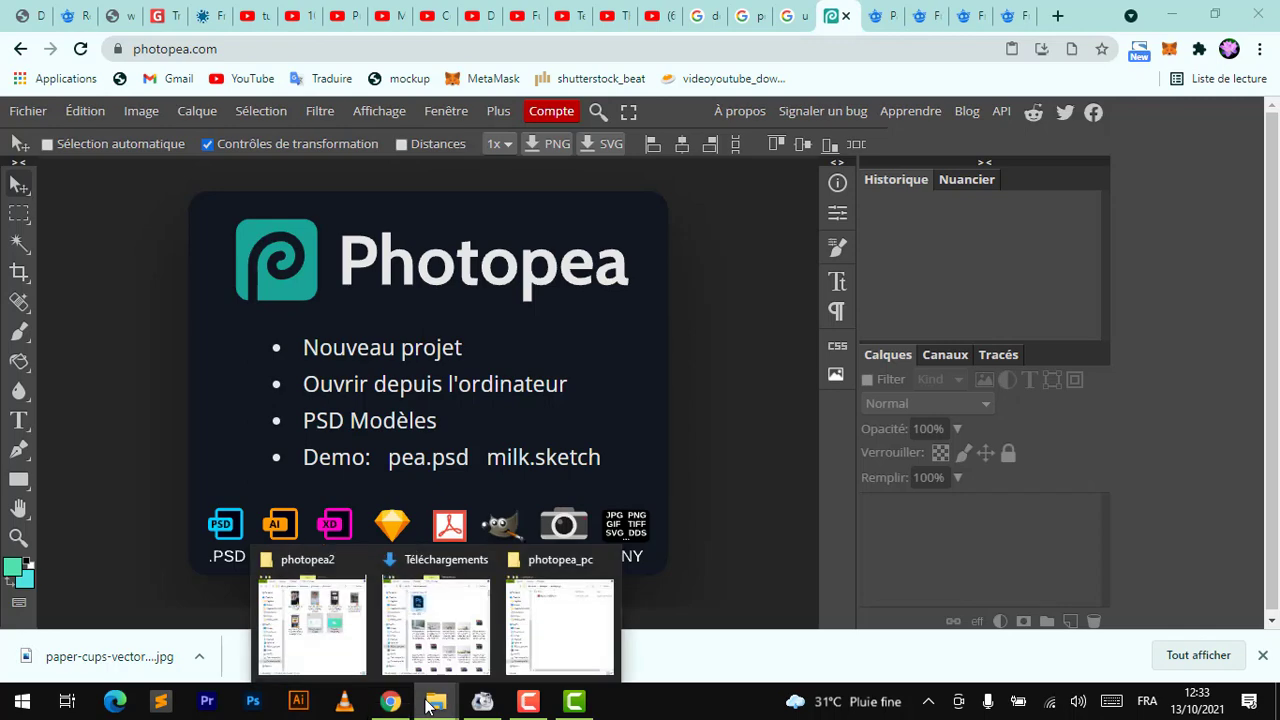
{"action": "left_click", "coordinate": [447, 605]}
{"action": "left_click", "coordinate": [1263, 656]}
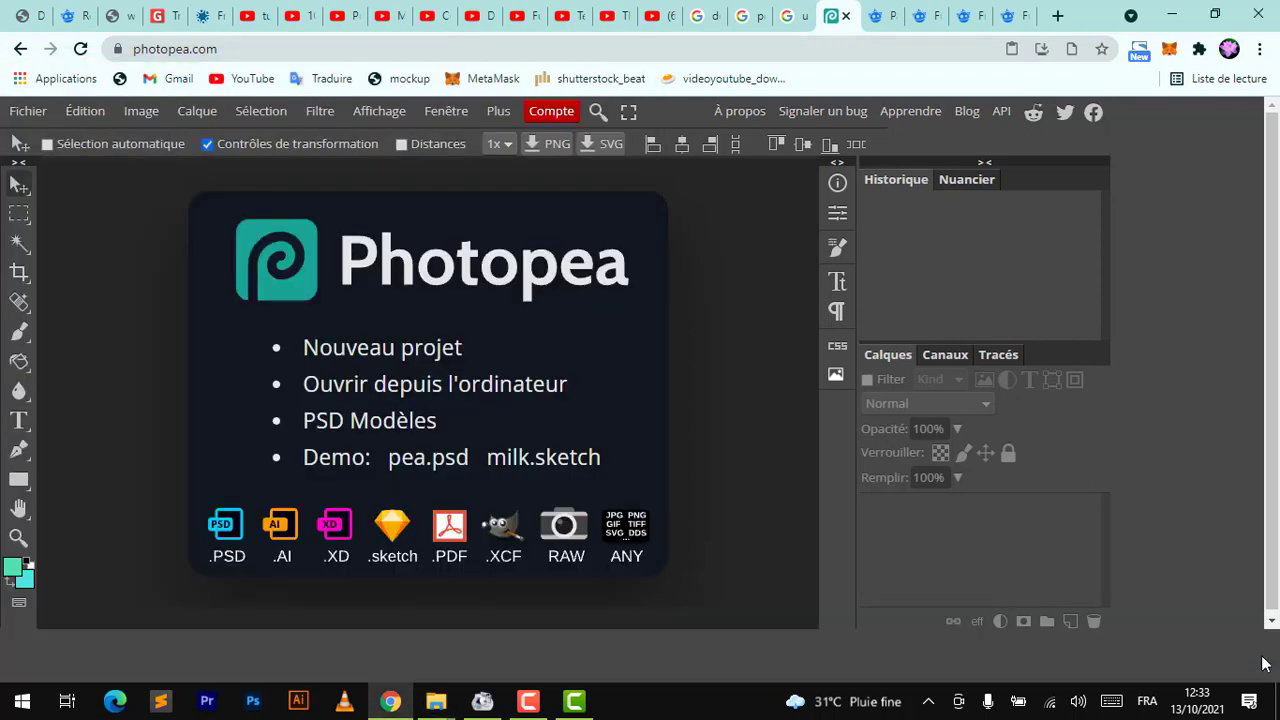
{"action": "mouse_move", "coordinate": [436, 703]}
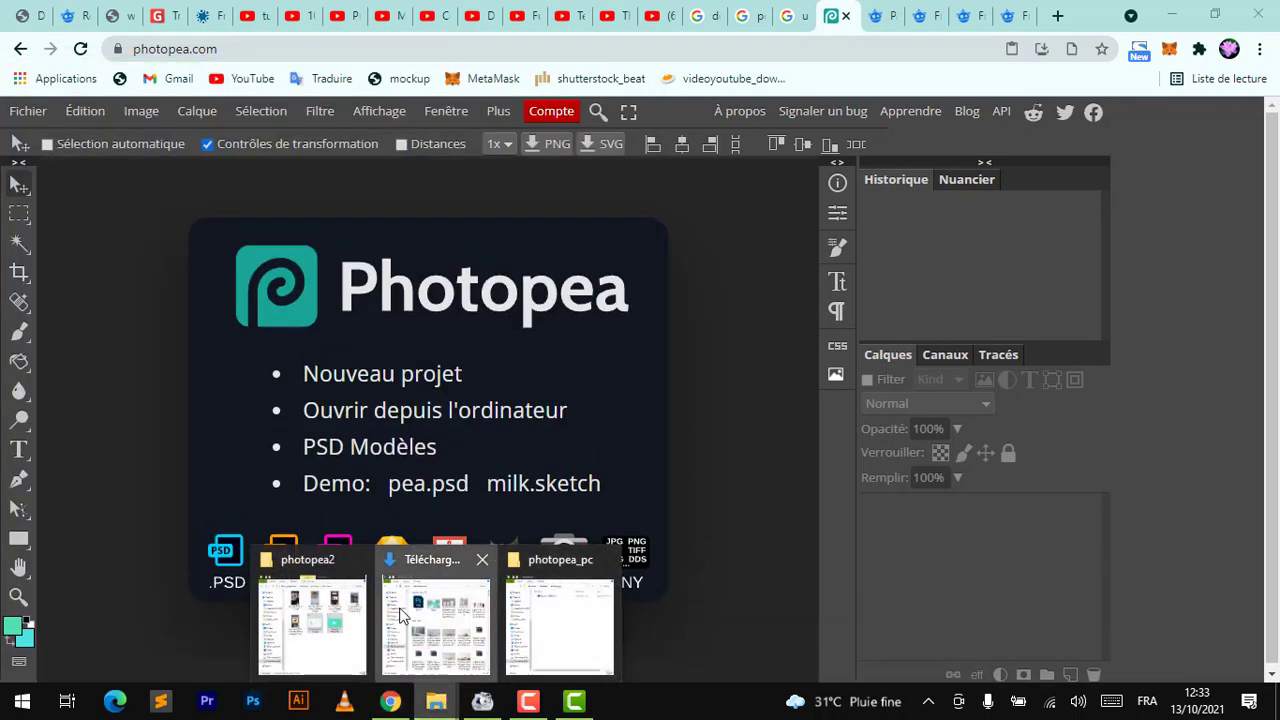
{"action": "left_click", "coordinate": [453, 612]}
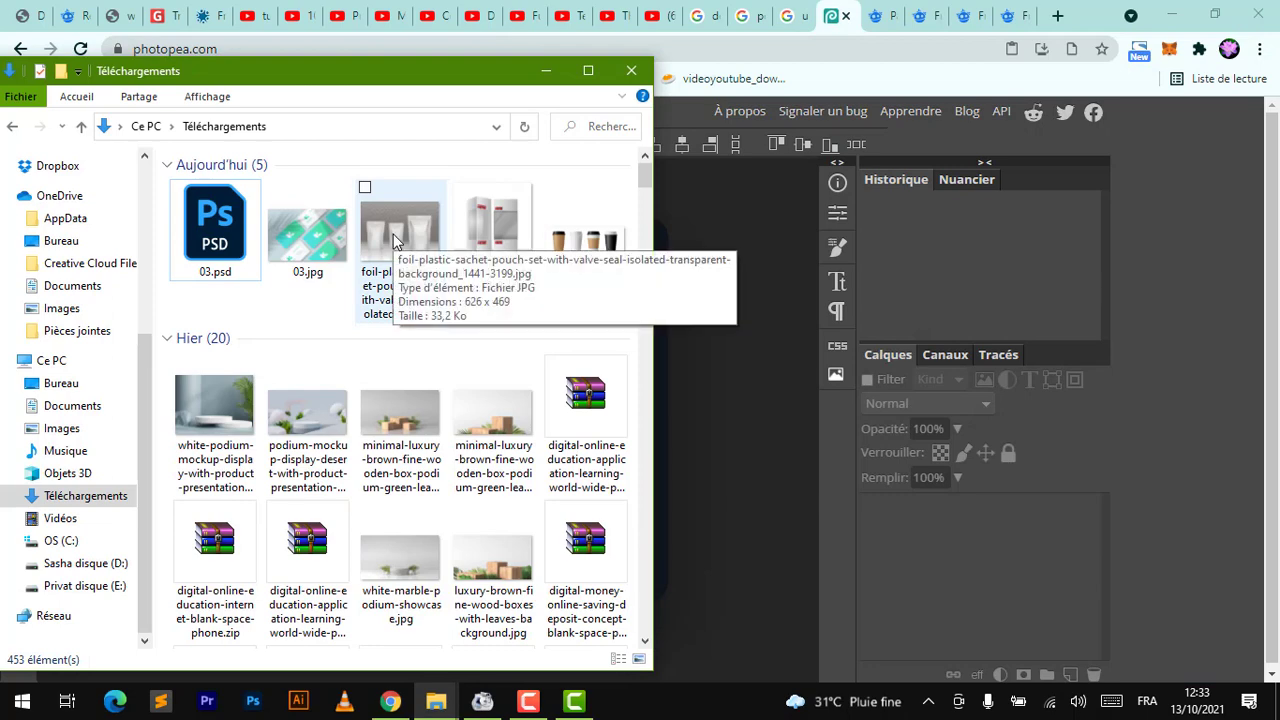
{"action": "left_click", "coordinate": [490, 233]}
{"action": "left_click_drag", "start_coordinate": [684, 135], "coordinate": [907, 145]}
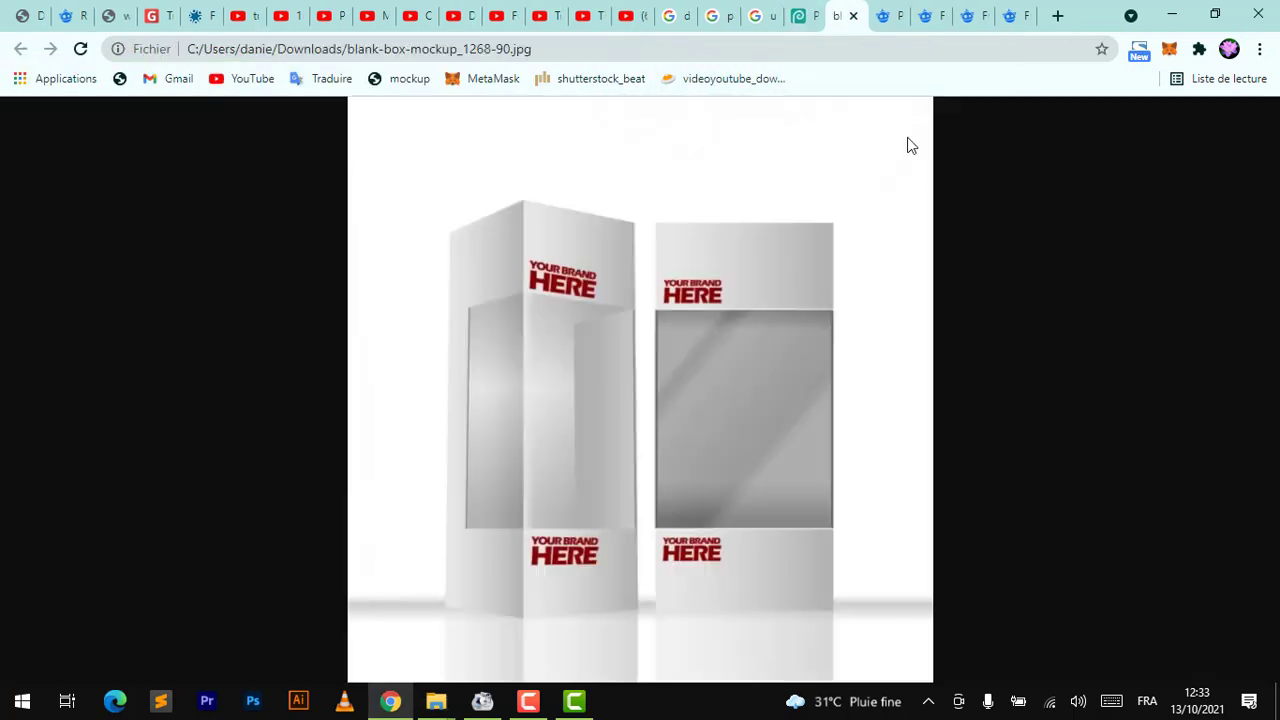
{"action": "key", "text": "ctrl+w"}
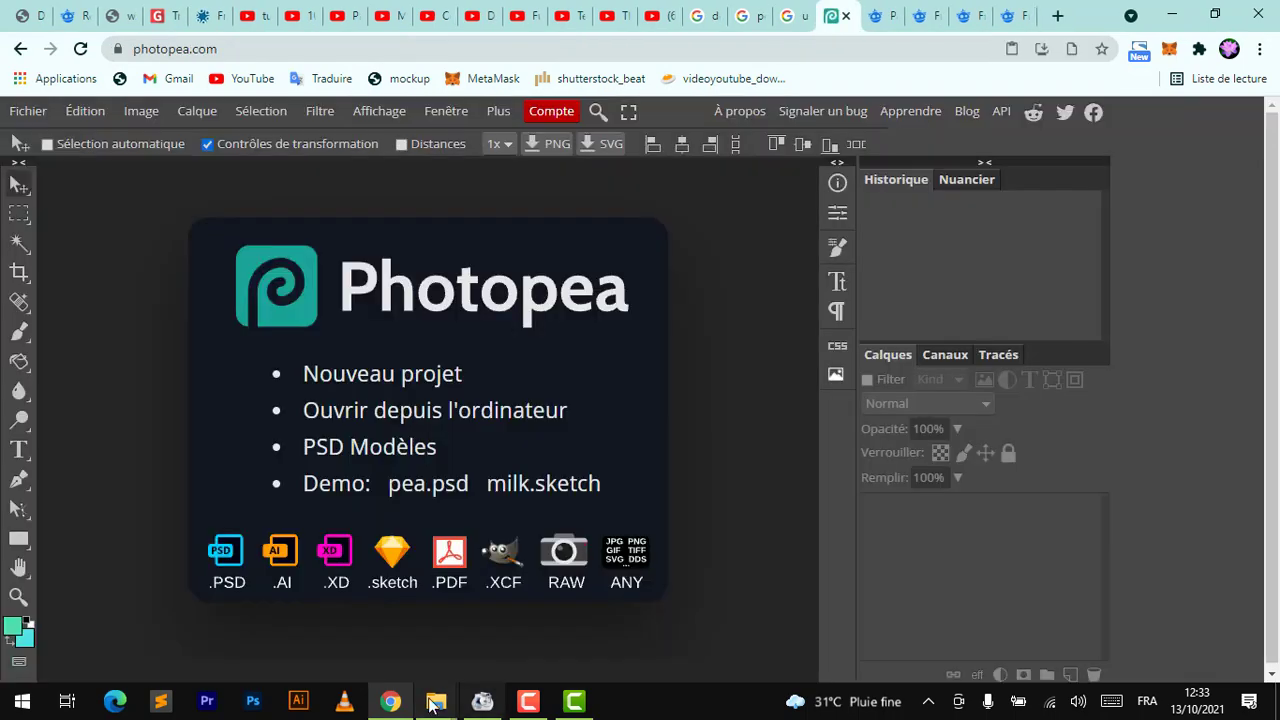
Open the blank box mockup image from the Downloads folder in Photopea
{"action": "mouse_move", "coordinate": [436, 701]}
{"action": "left_click", "coordinate": [405, 613]}
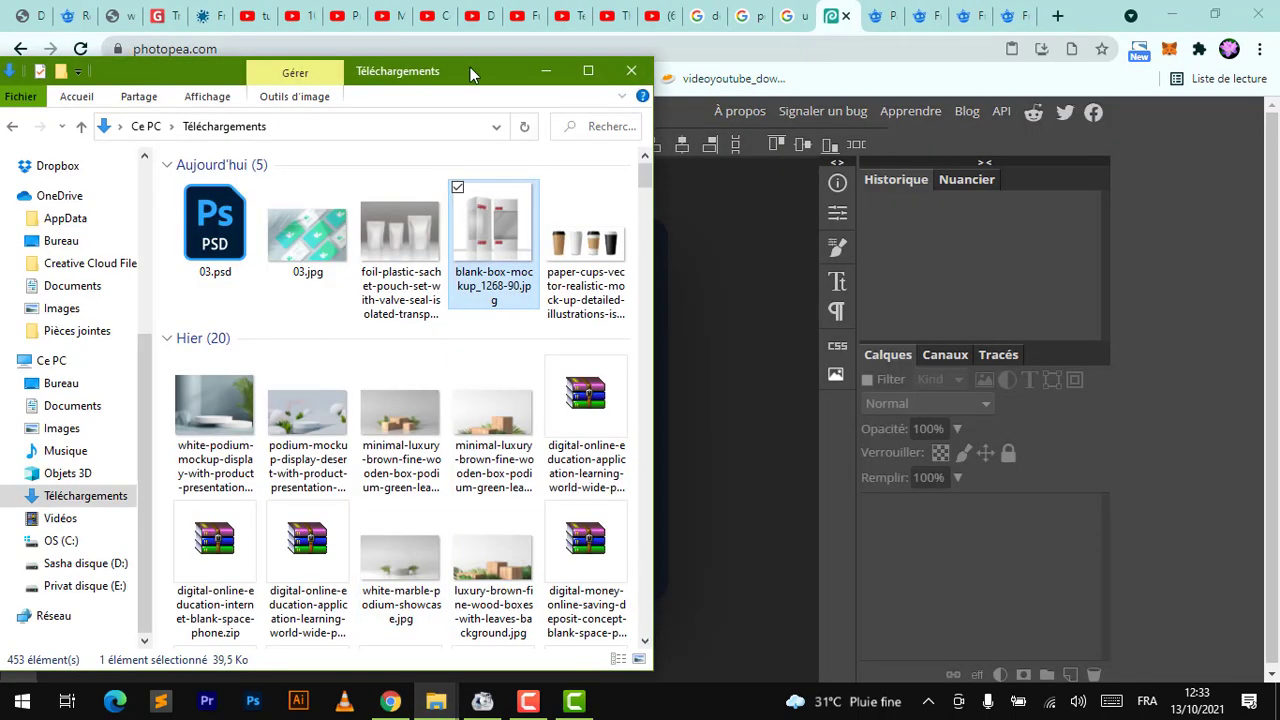
{"action": "left_click_drag", "start_coordinate": [474, 72], "coordinate": [1049, 137]}
{"action": "left_click_drag", "start_coordinate": [1076, 294], "coordinate": [405, 330]}
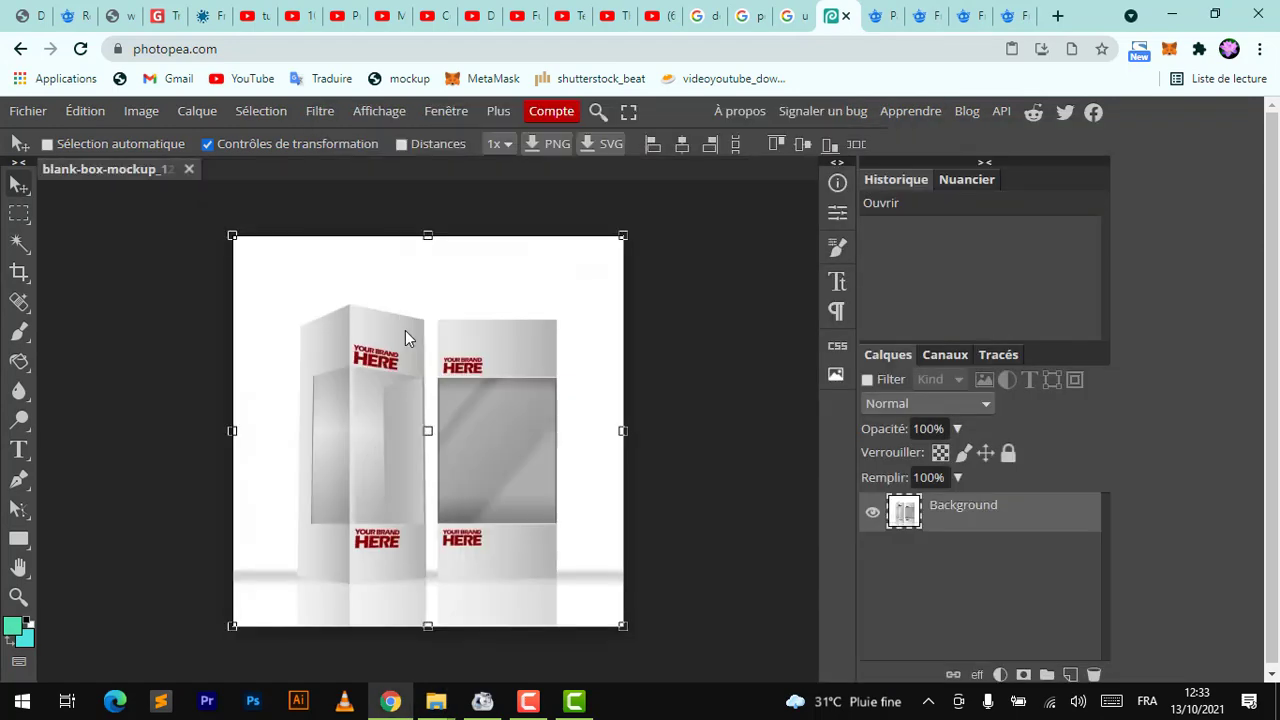
Open the paper cups mockup image from the Downloads folder in Photopea
{"action": "mouse_move", "coordinate": [438, 703]}
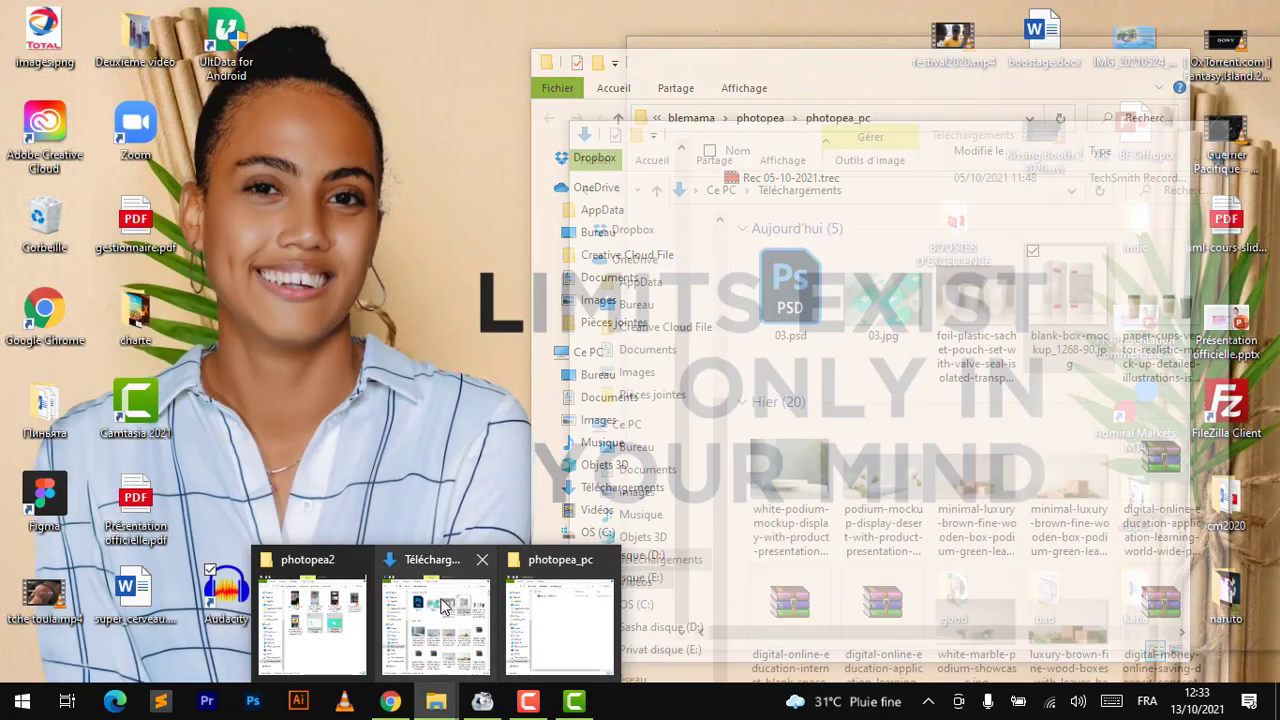
{"action": "left_click", "coordinate": [443, 615]}
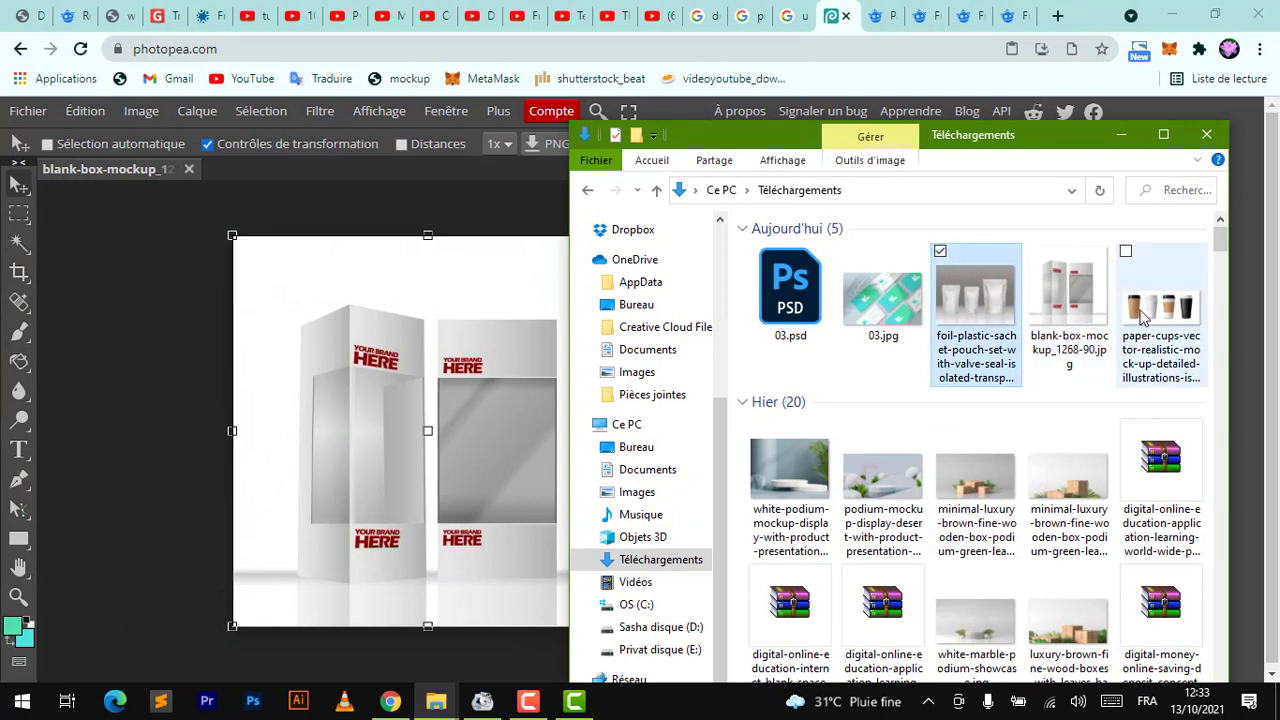
{"action": "left_click_drag", "start_coordinate": [1160, 310], "coordinate": [429, 159]}
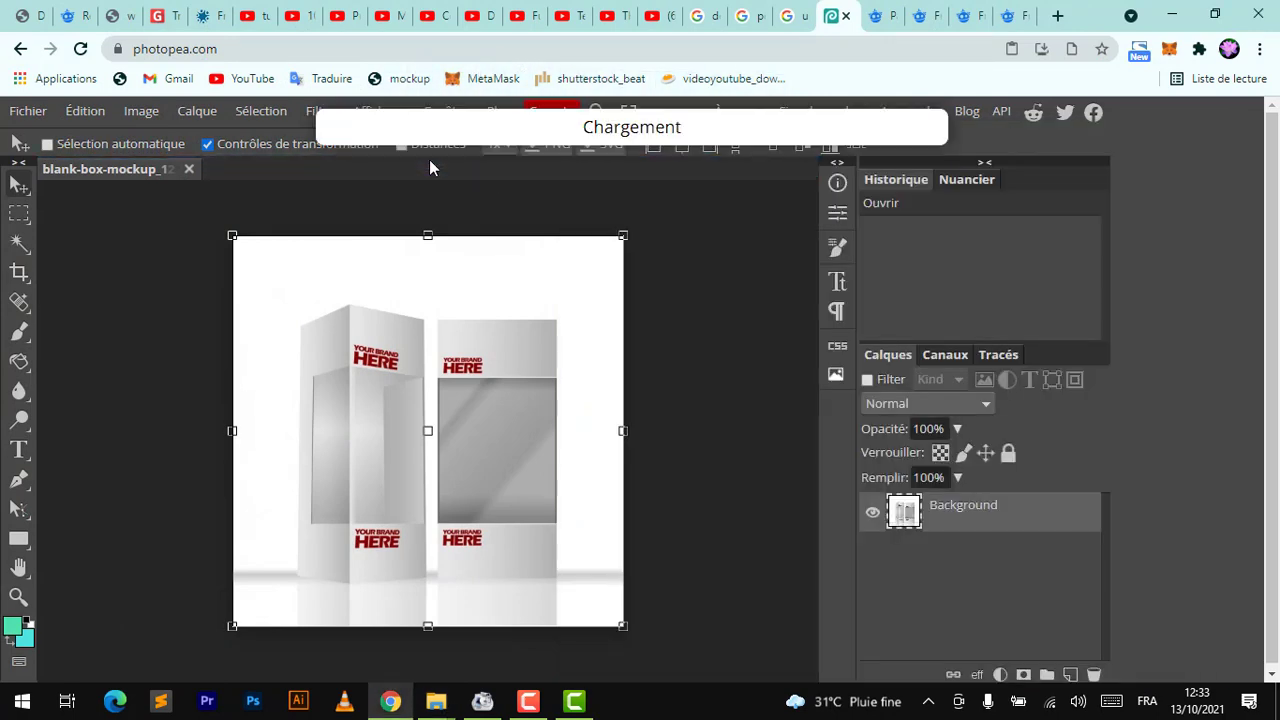
{"action": "left_click", "coordinate": [877, 16]}
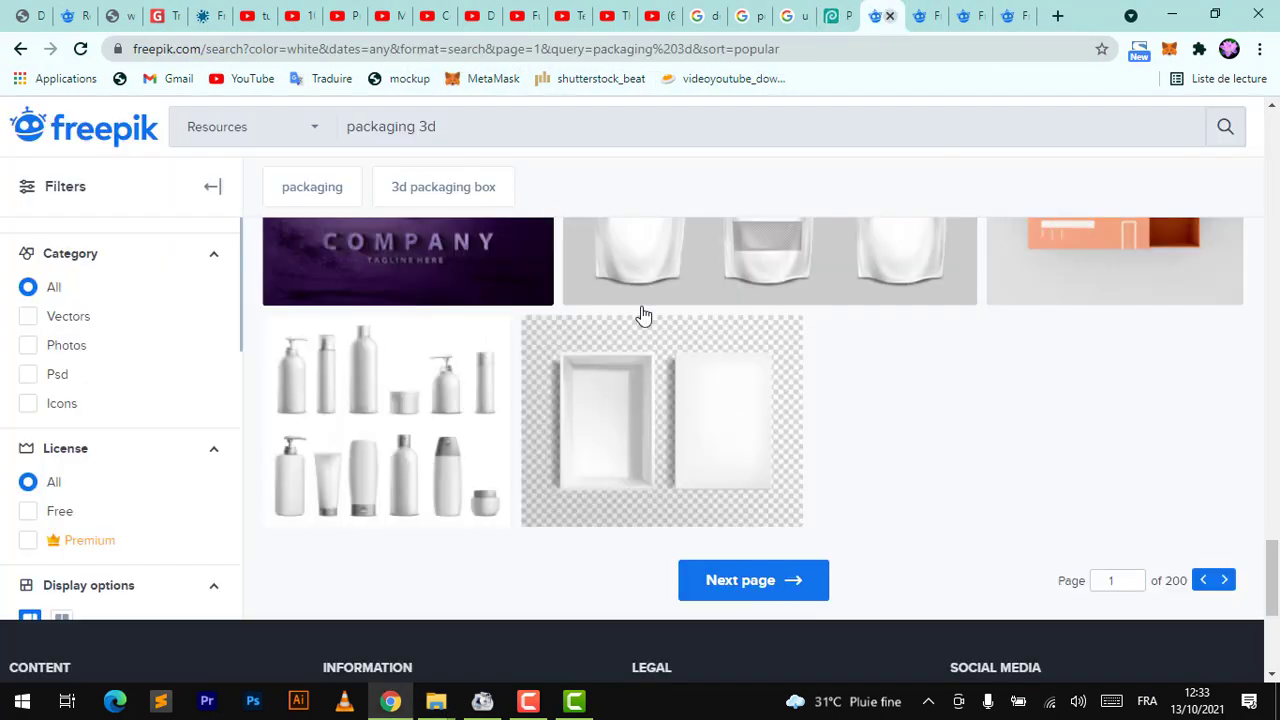
{"action": "left_click", "coordinate": [983, 16]}
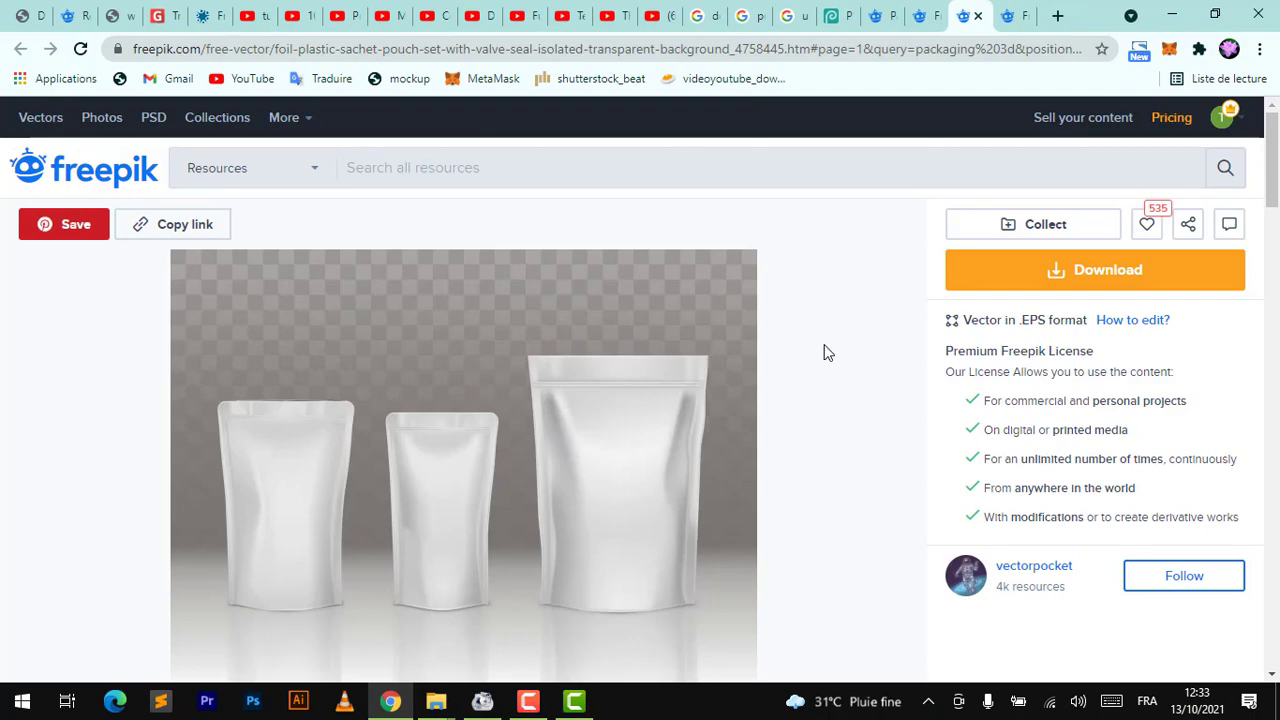
{"action": "left_click", "coordinate": [1171, 15]}
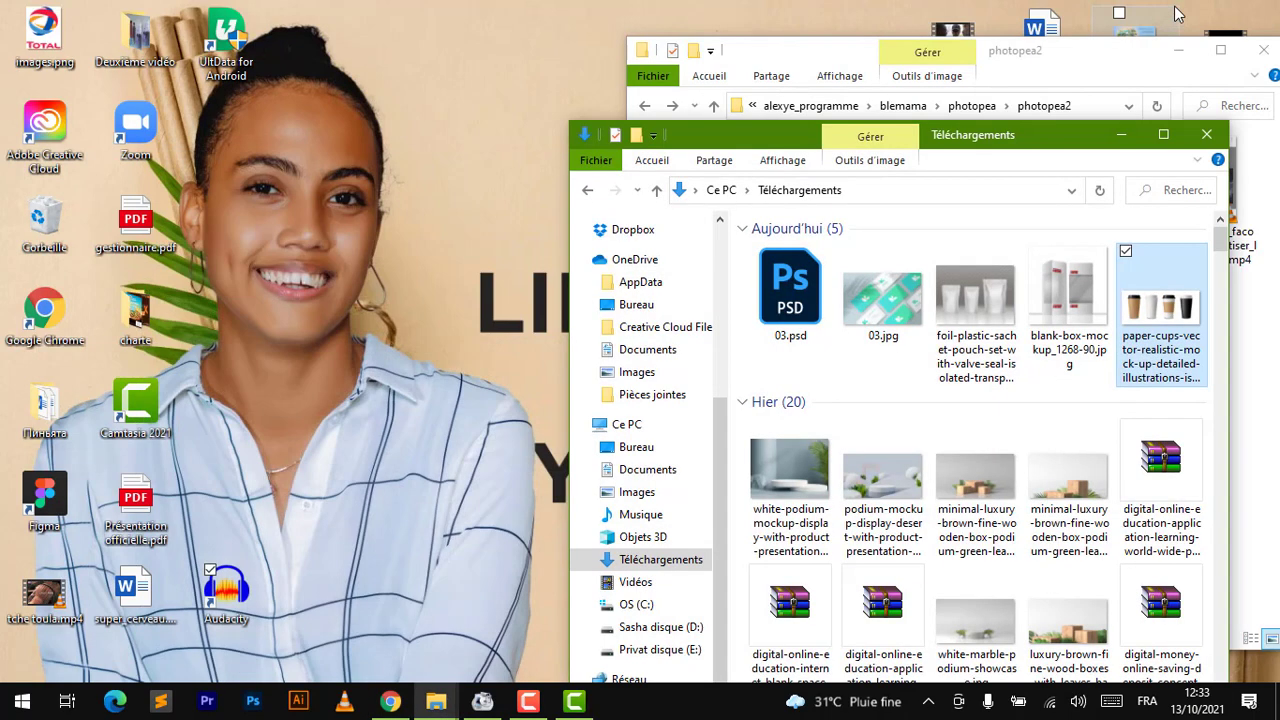
{"action": "left_click", "coordinate": [391, 702]}
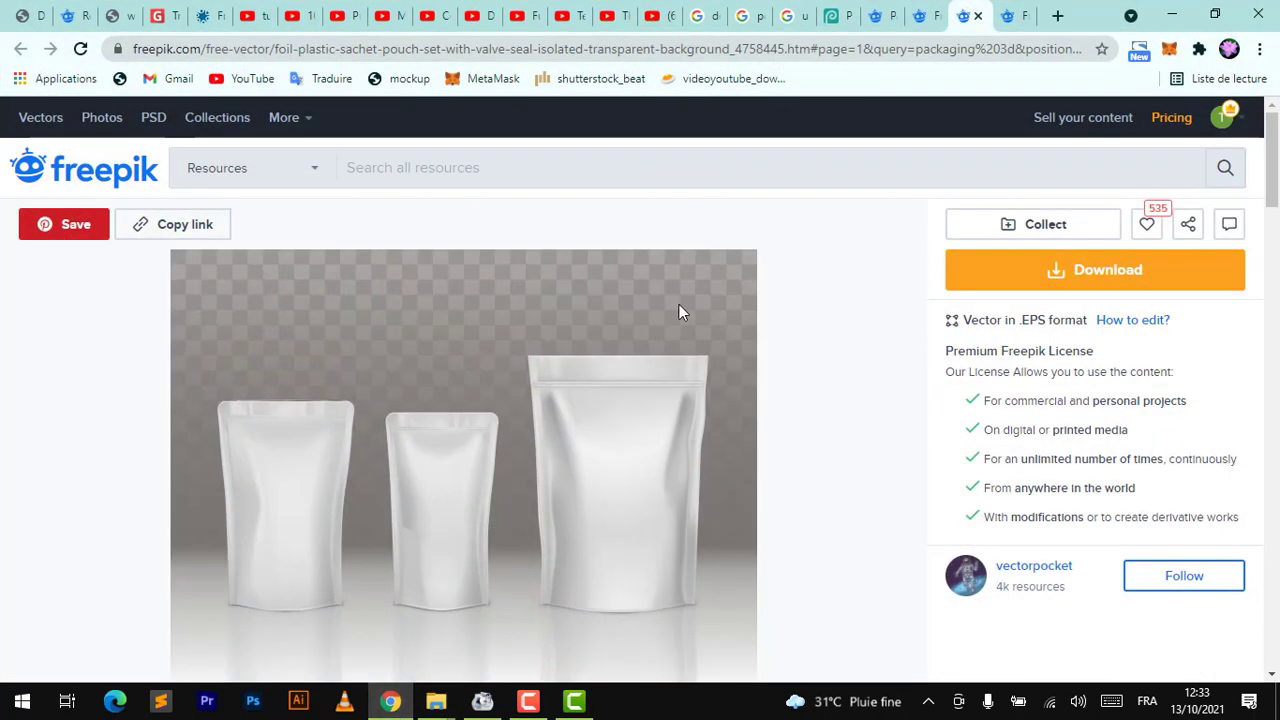
{"action": "left_click", "coordinate": [926, 14]}
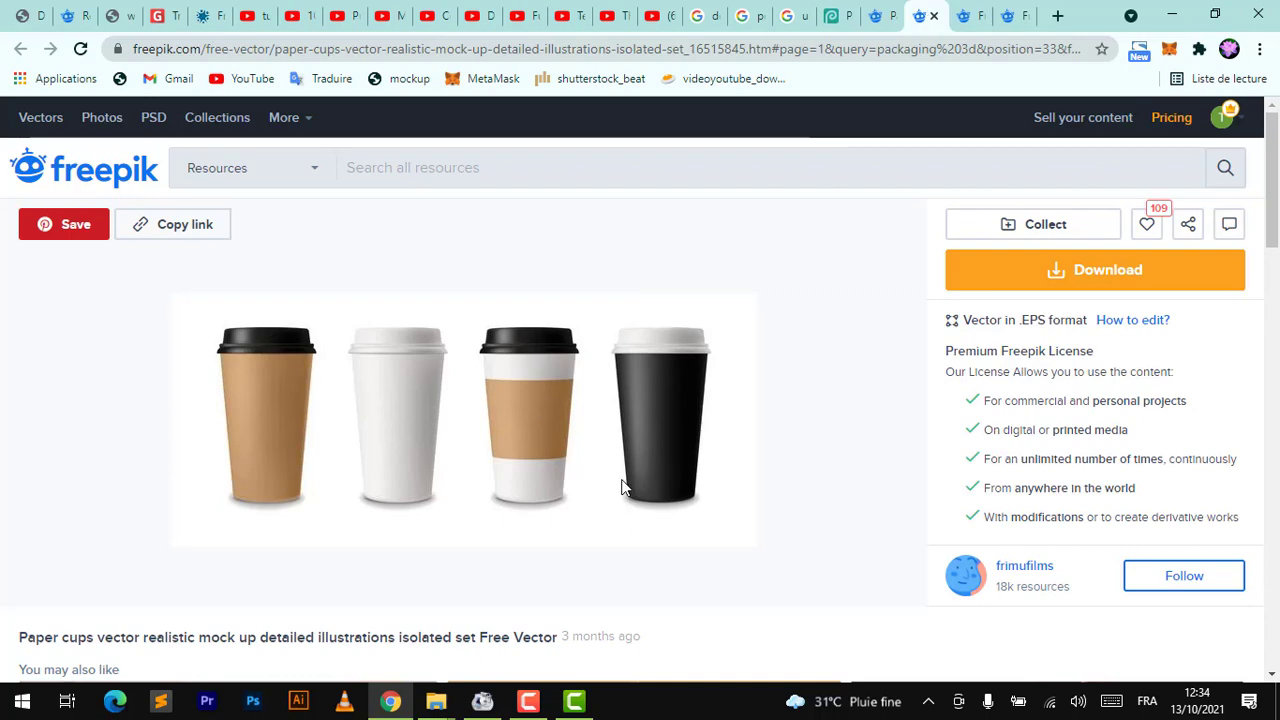
Crop the paper cups image down to the single white cup with the Crop tool
{"action": "left_click", "coordinate": [840, 16]}
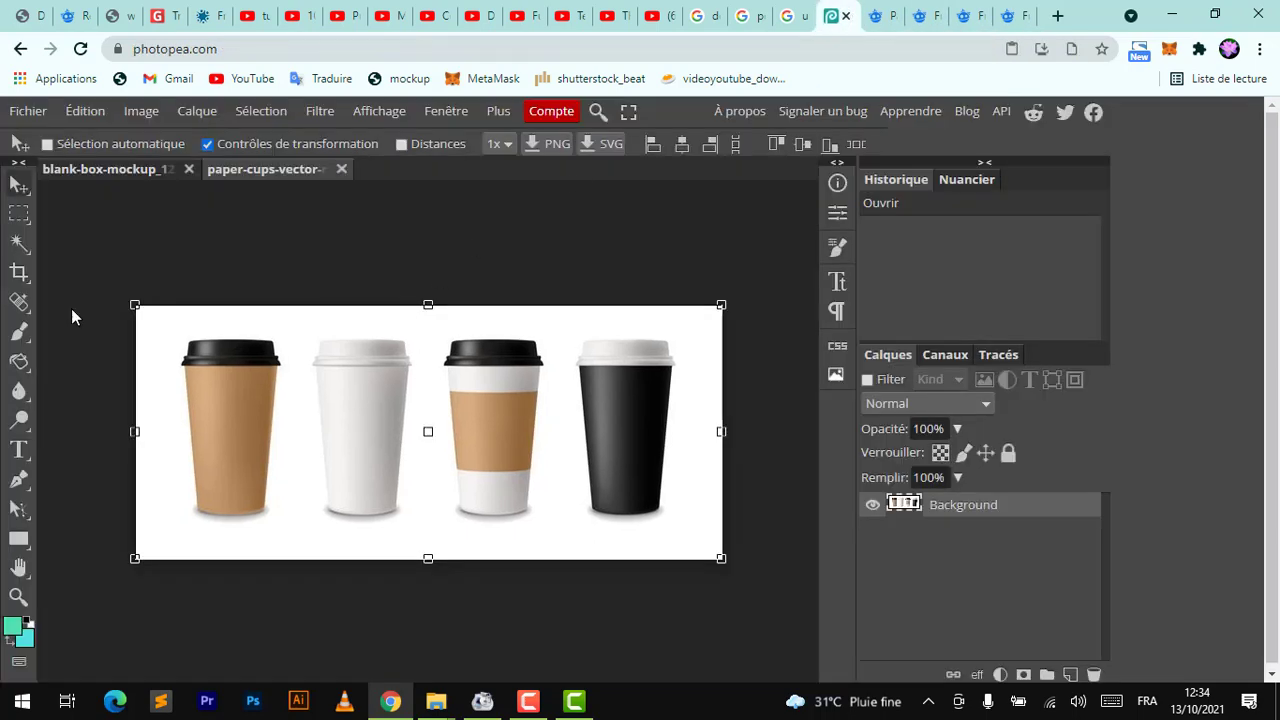
{"action": "left_click", "coordinate": [19, 273]}
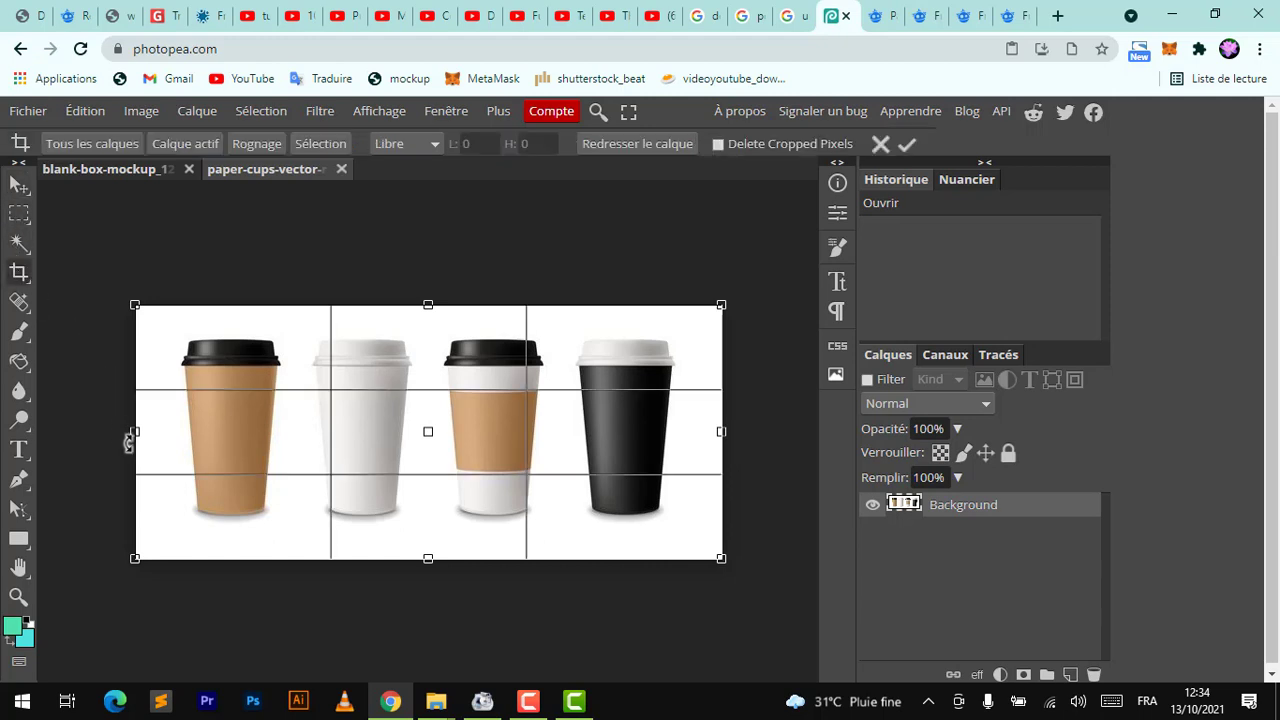
{"action": "left_click_drag", "start_coordinate": [134, 432], "coordinate": [285, 422]}
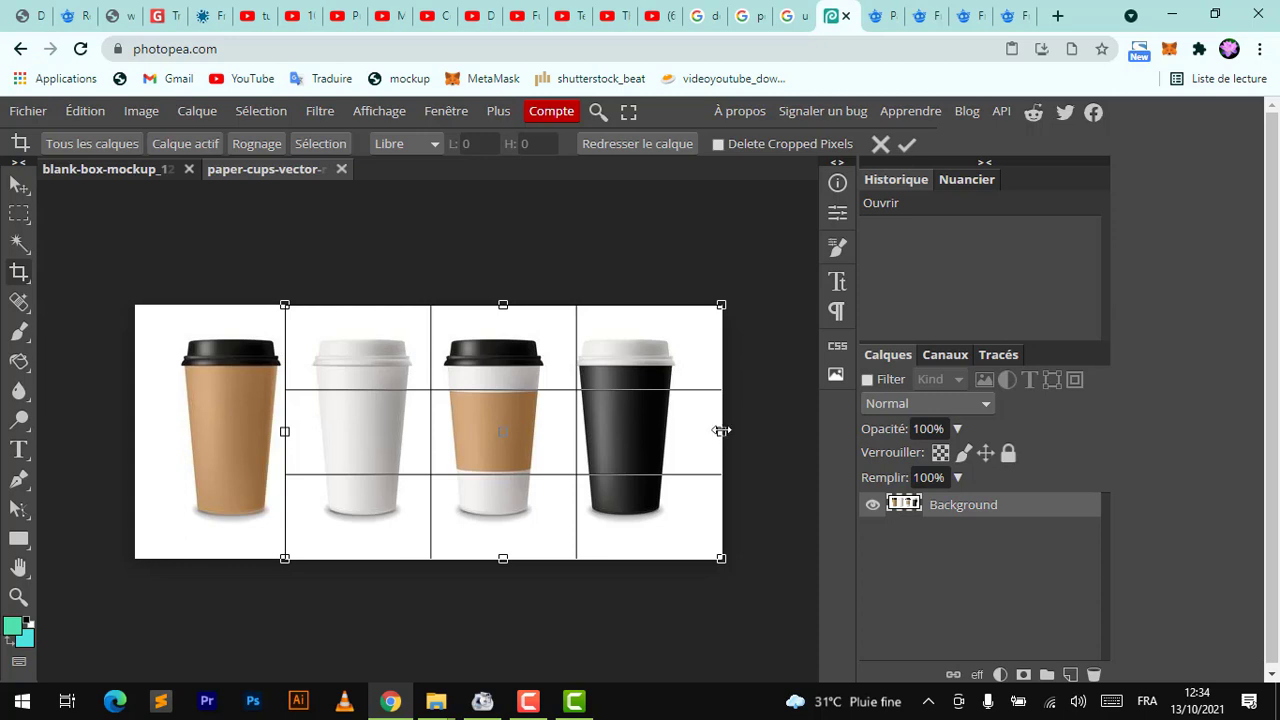
{"action": "left_click_drag", "start_coordinate": [721, 430], "coordinate": [440, 413]}
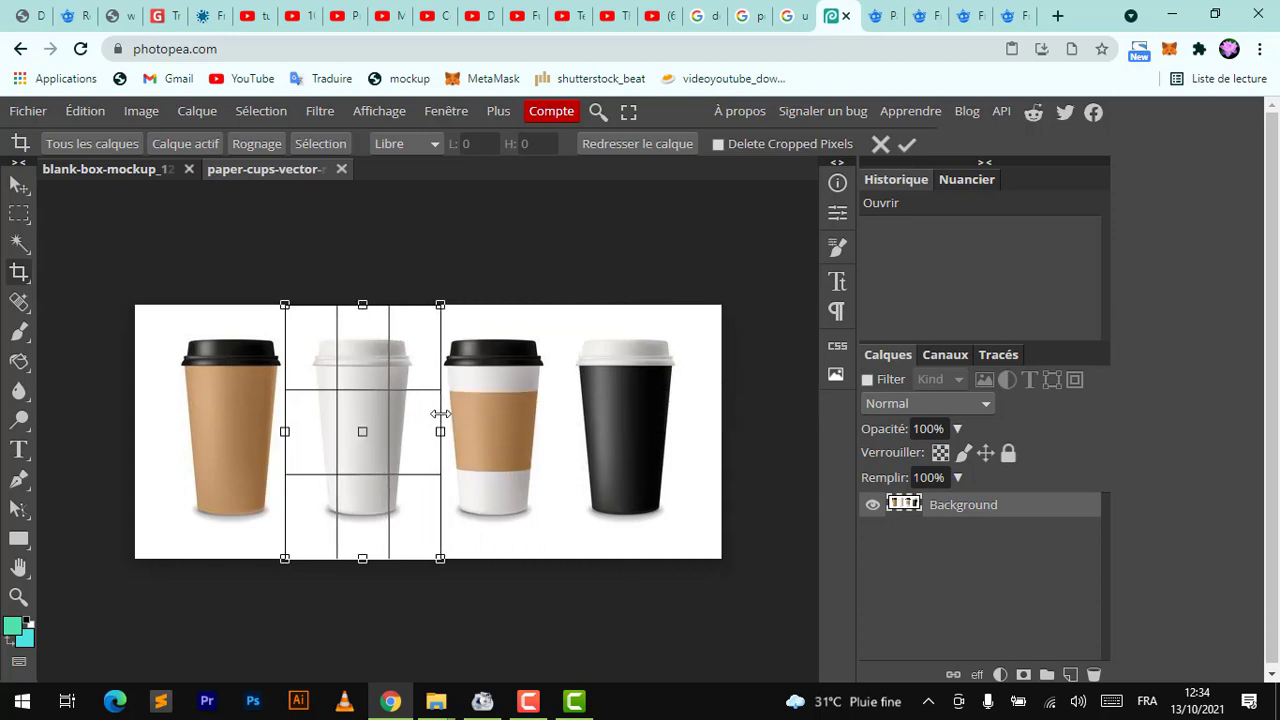
{"action": "key", "text": "Return"}
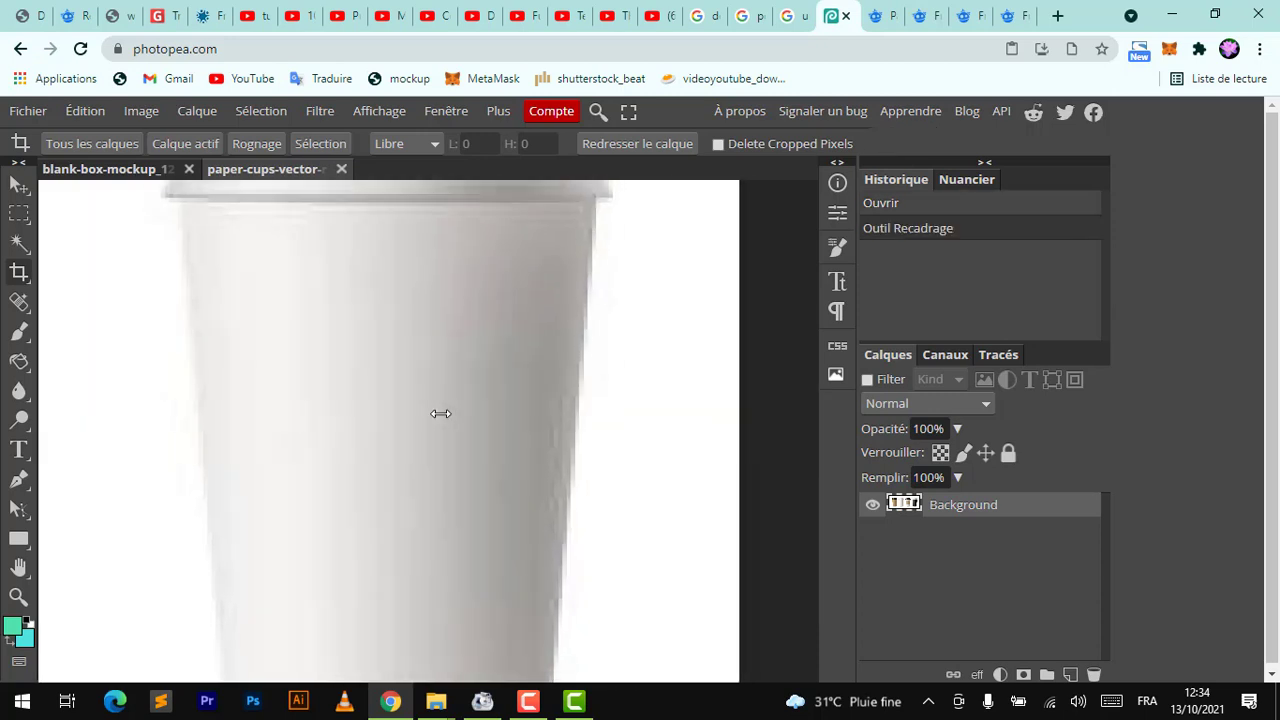
{"action": "scroll", "coordinate": [440, 413], "scroll_direction": "down", "scroll_amount": 2}
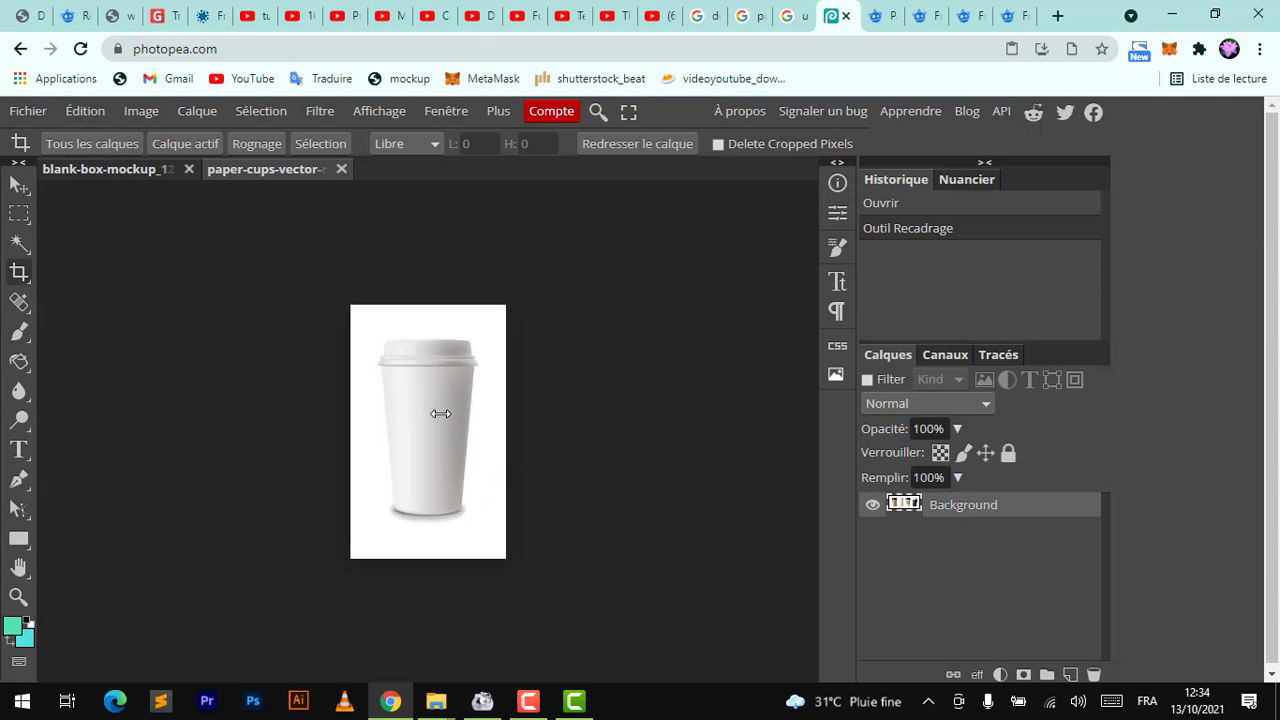
Add a new empty layer above the cropped cup image
{"action": "scroll", "coordinate": [440, 413], "scroll_direction": "up", "scroll_amount": 2}
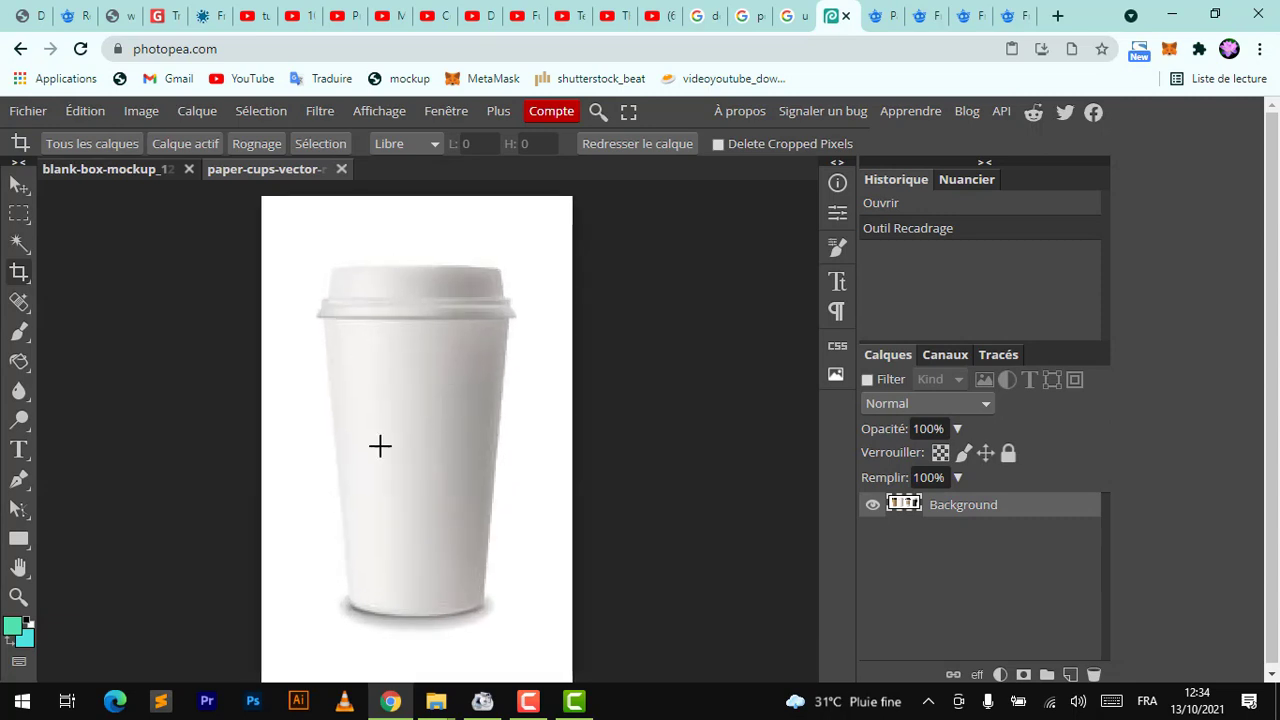
{"action": "scroll", "coordinate": [406, 475], "scroll_direction": "down", "scroll_amount": 2}
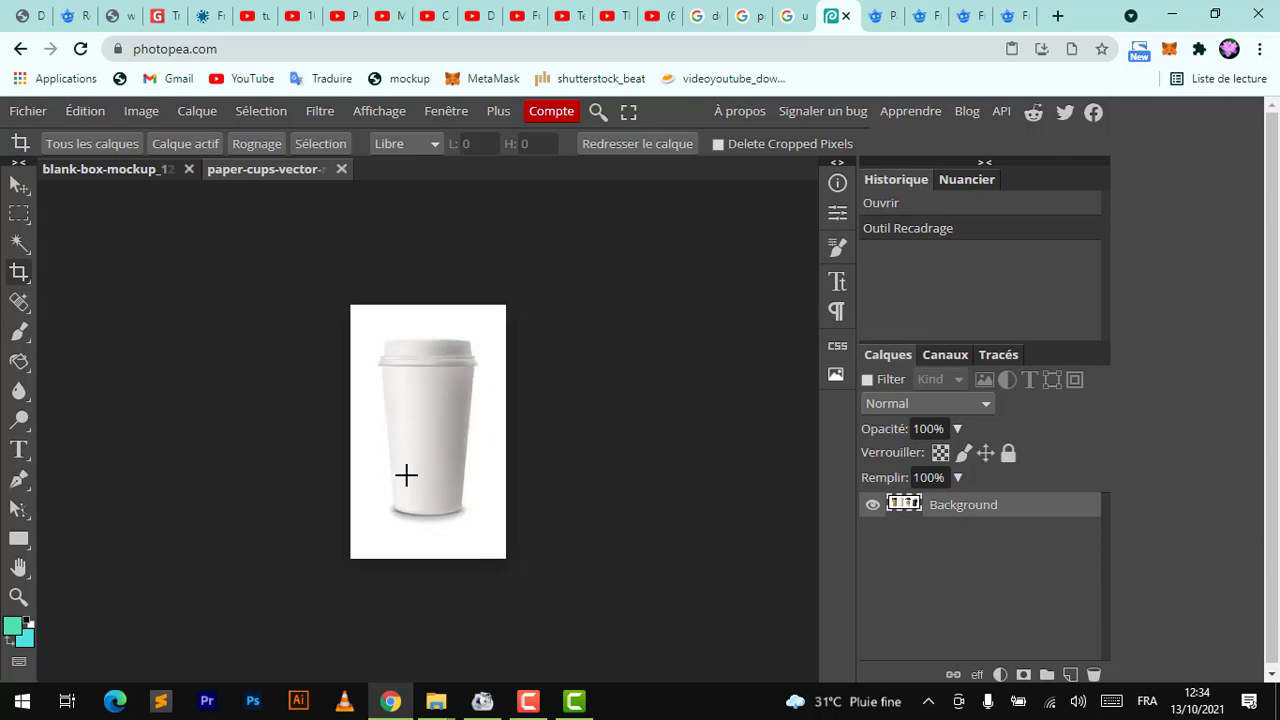
{"action": "scroll", "coordinate": [406, 475], "scroll_direction": "up", "scroll_amount": 4}
{"action": "scroll", "coordinate": [406, 475], "scroll_direction": "down", "scroll_amount": 5}
{"action": "scroll", "coordinate": [406, 475], "scroll_direction": "up", "scroll_amount": 2}
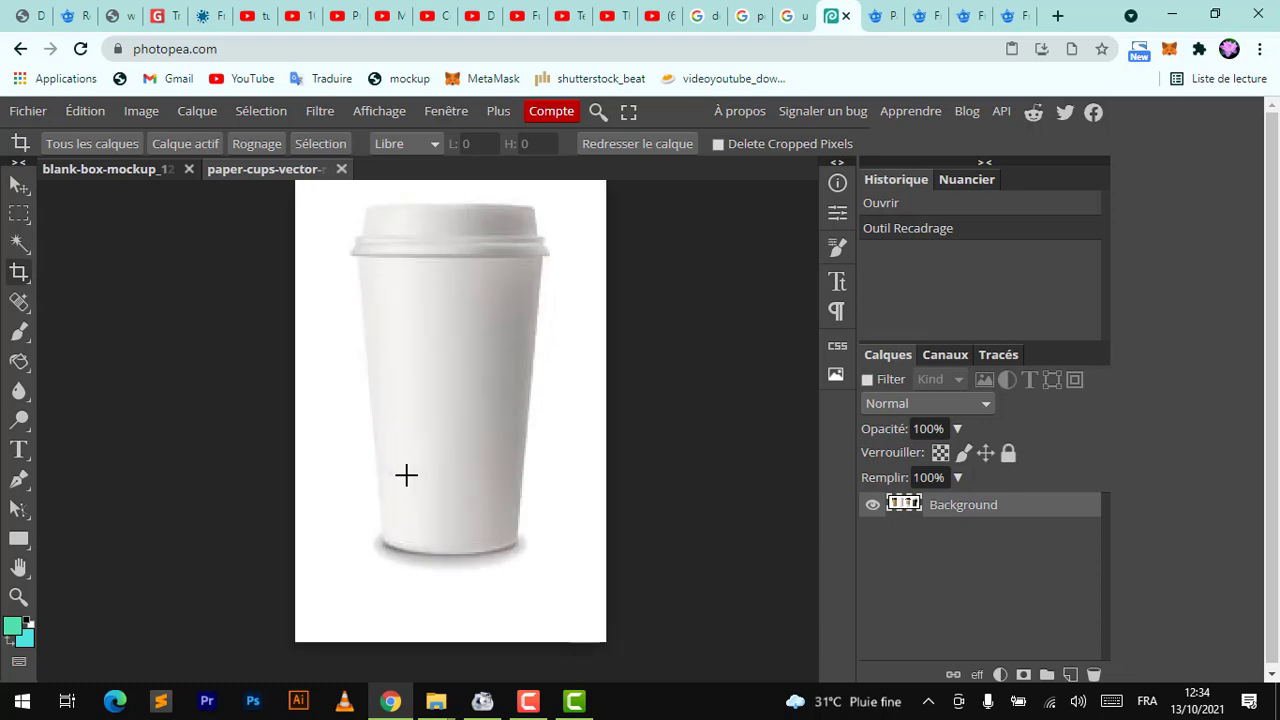
{"action": "left_click", "coordinate": [19, 184]}
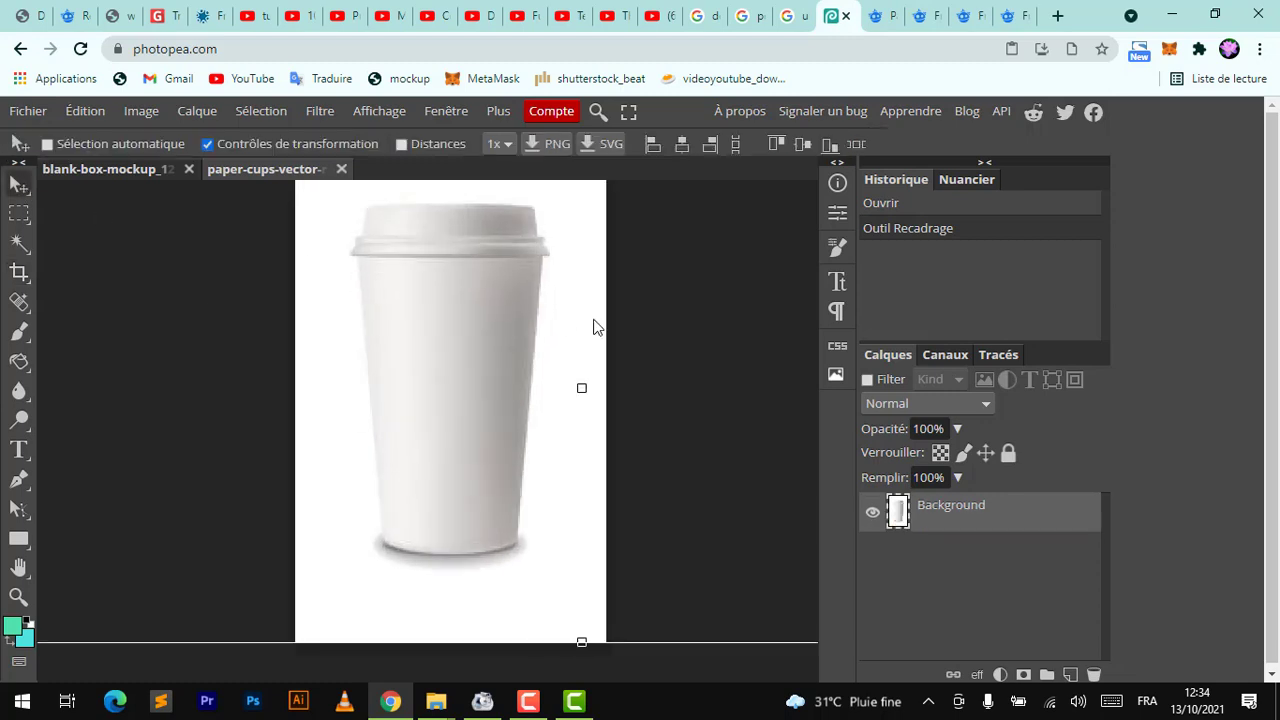
{"action": "scroll", "coordinate": [769, 357], "scroll_direction": "up", "scroll_amount": 2}
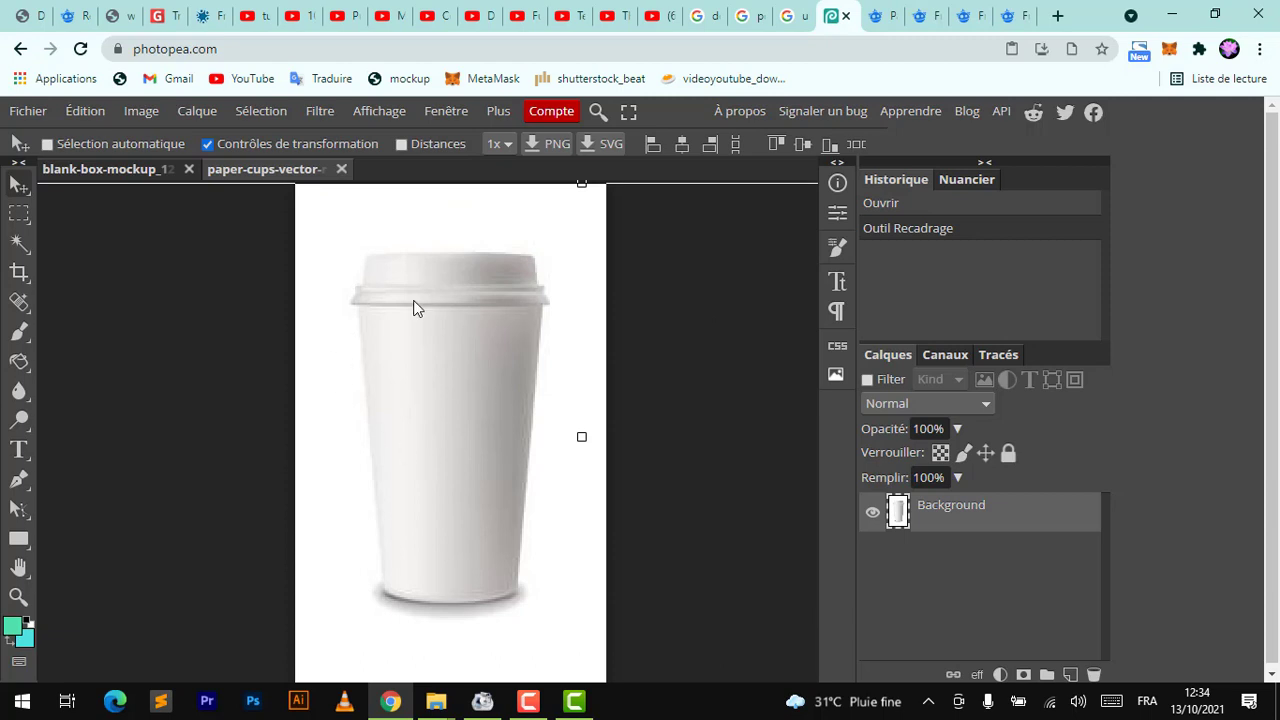
{"action": "left_click", "coordinate": [1069, 677]}
{"action": "right_click", "coordinate": [950, 523]}
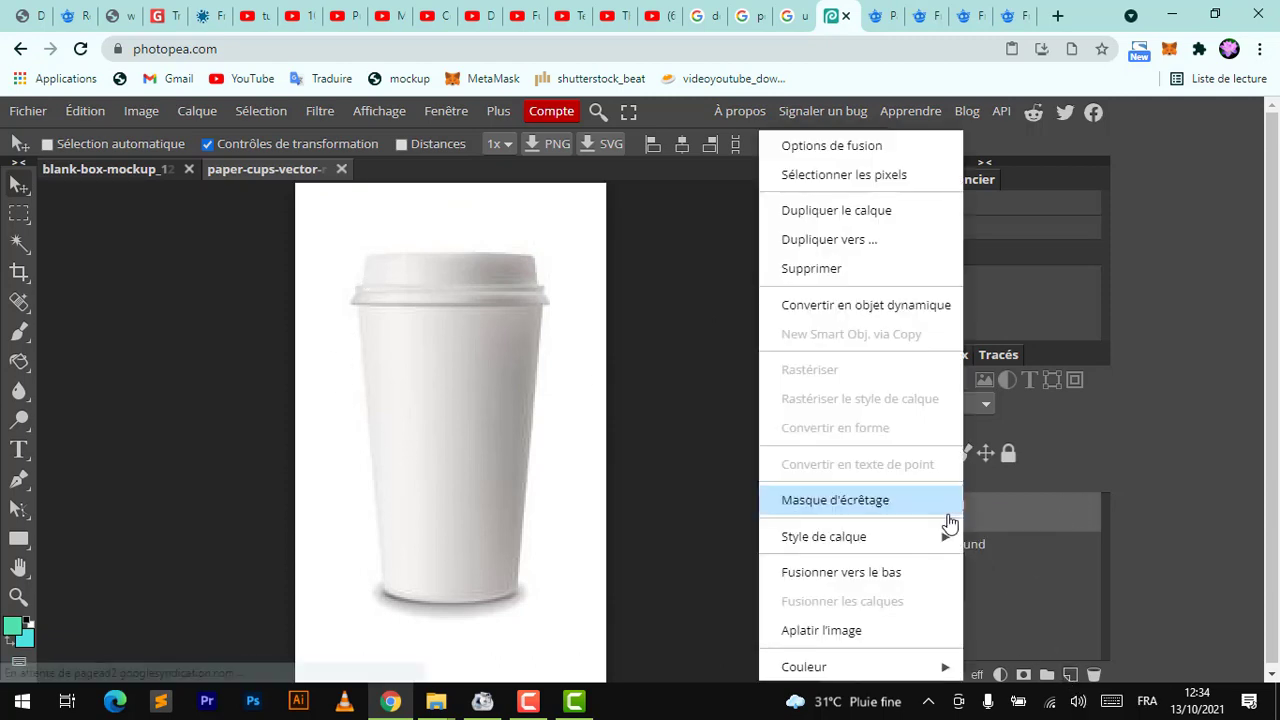
{"action": "left_click", "coordinate": [1049, 580]}
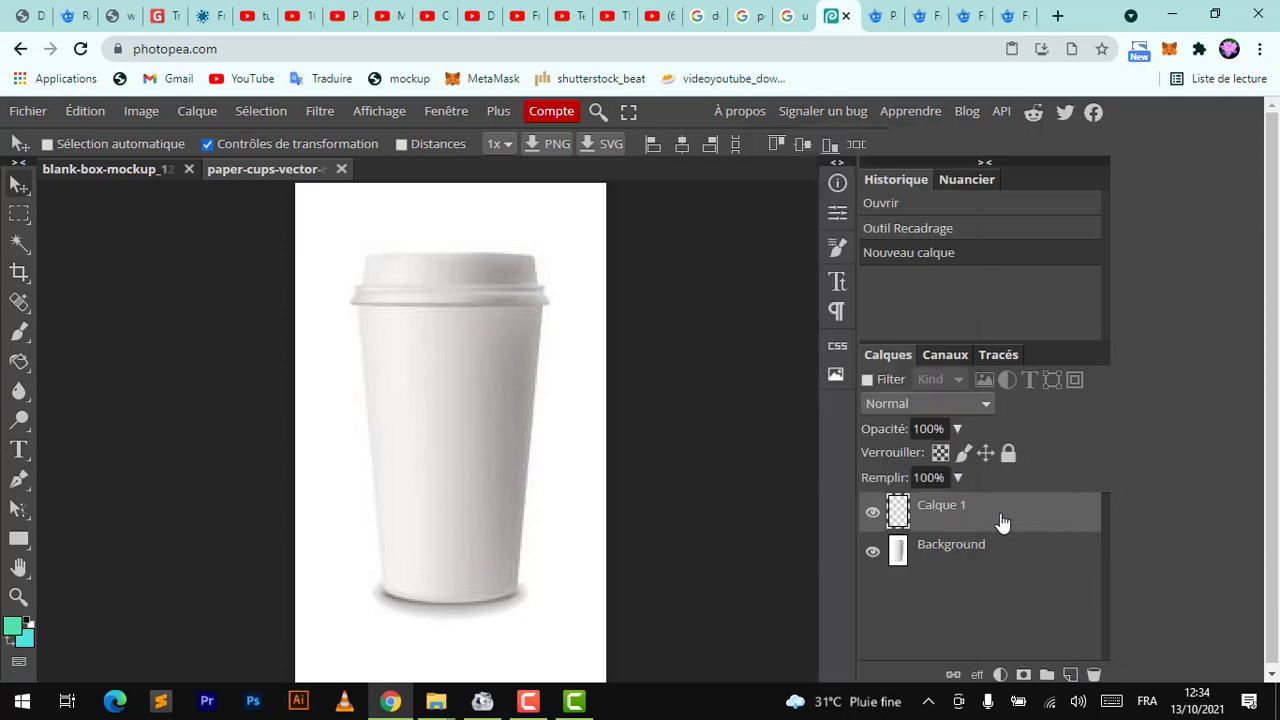
Convert the new layer into a smart object
{"action": "left_click", "coordinate": [199, 112]}
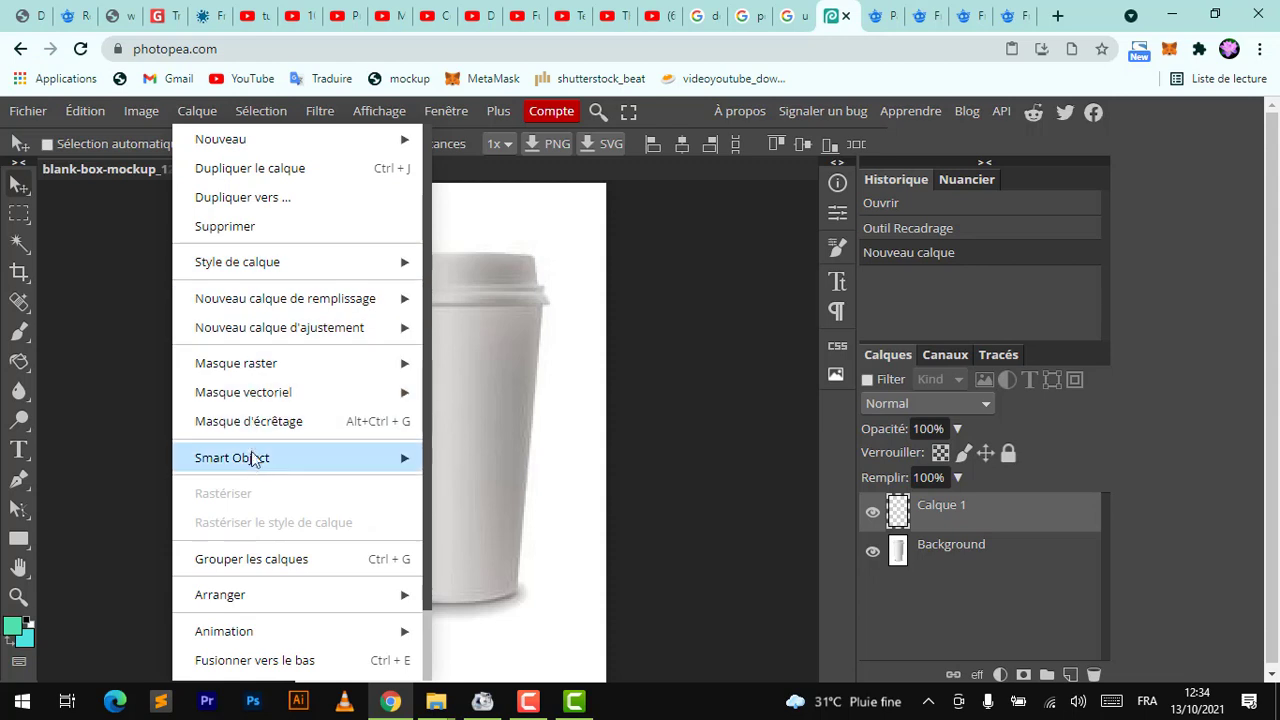
{"action": "mouse_move", "coordinate": [251, 461]}
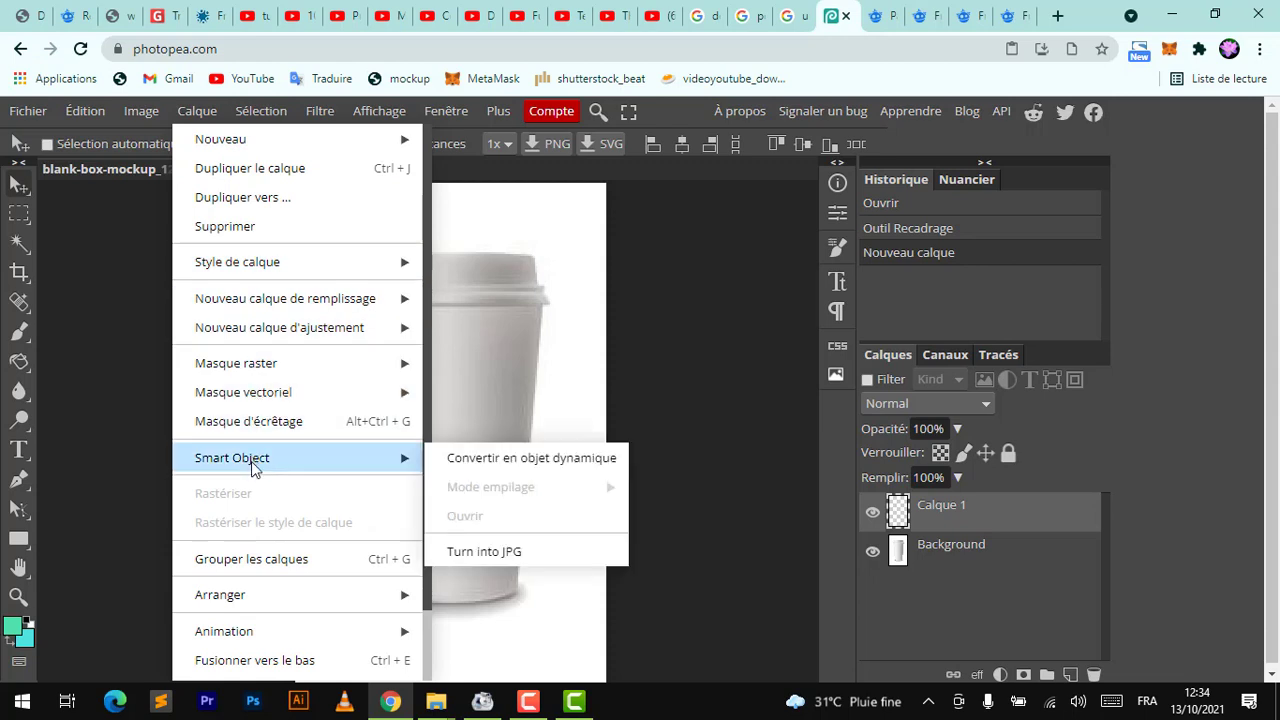
{"action": "left_click", "coordinate": [503, 460]}
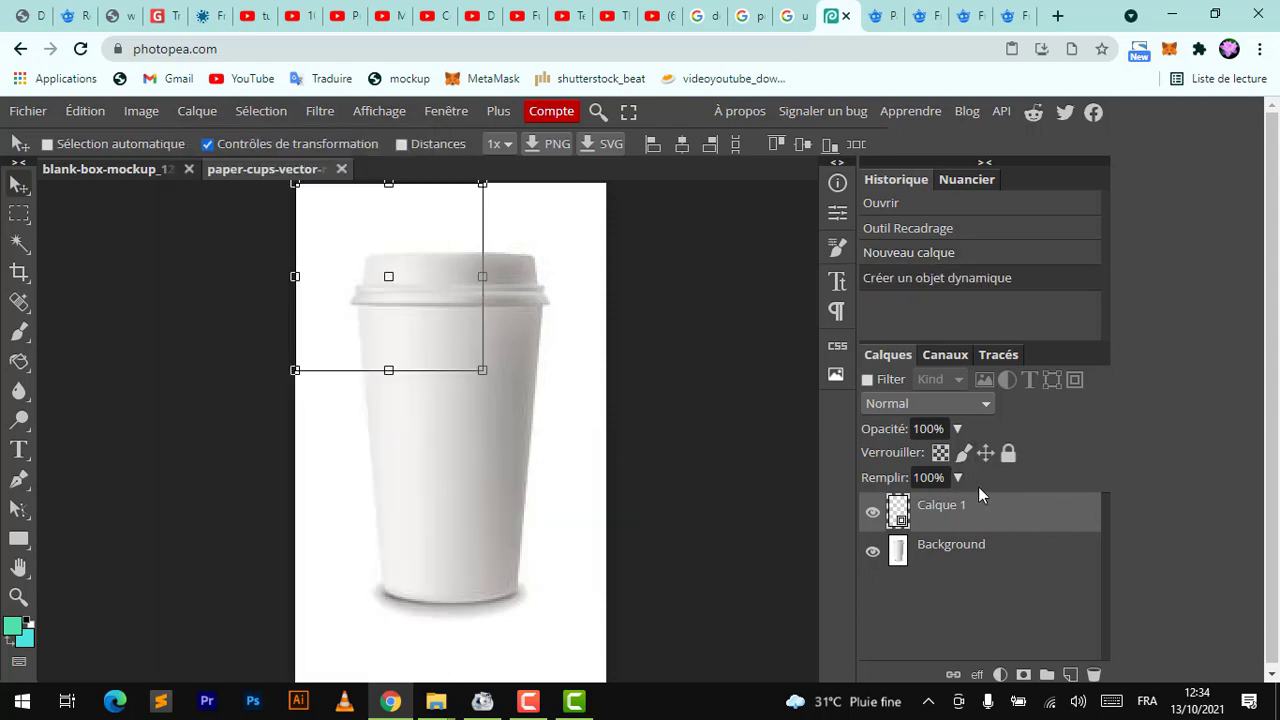
Open the smart object's contents and reshape its canvas into a wide strip with the Crop tool
{"action": "double_click", "coordinate": [899, 515]}
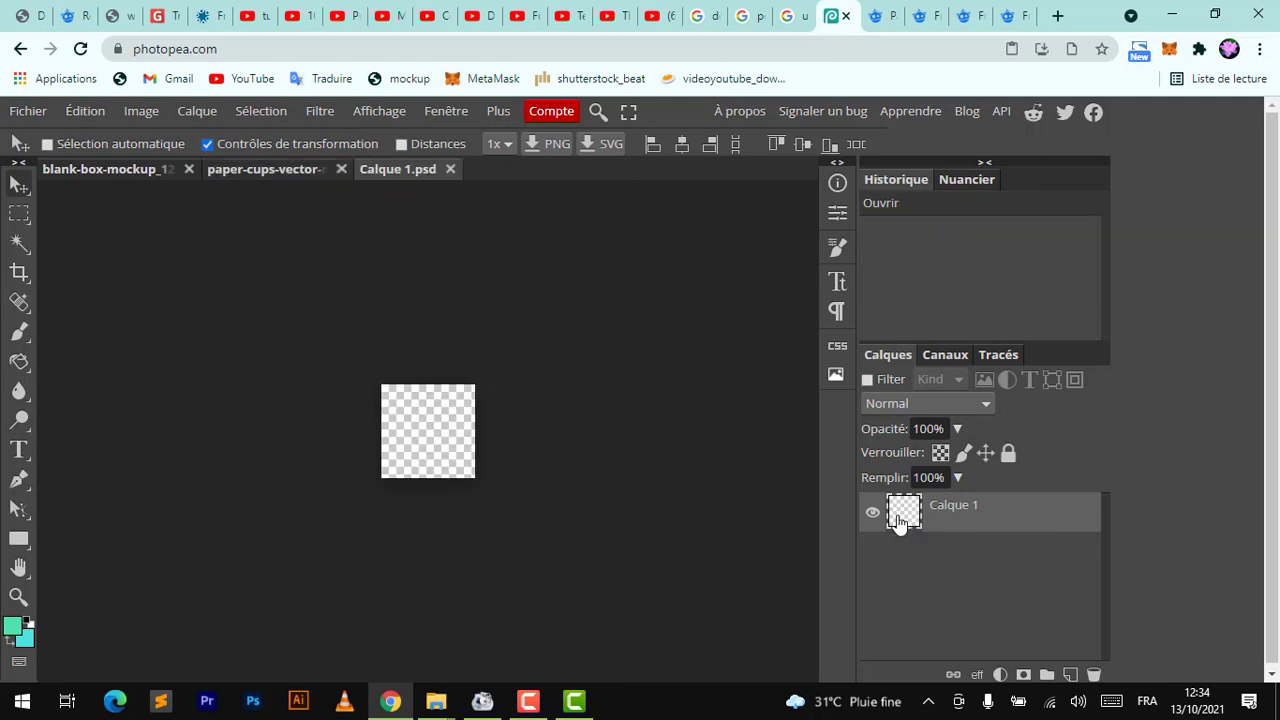
{"action": "left_click", "coordinate": [450, 170]}
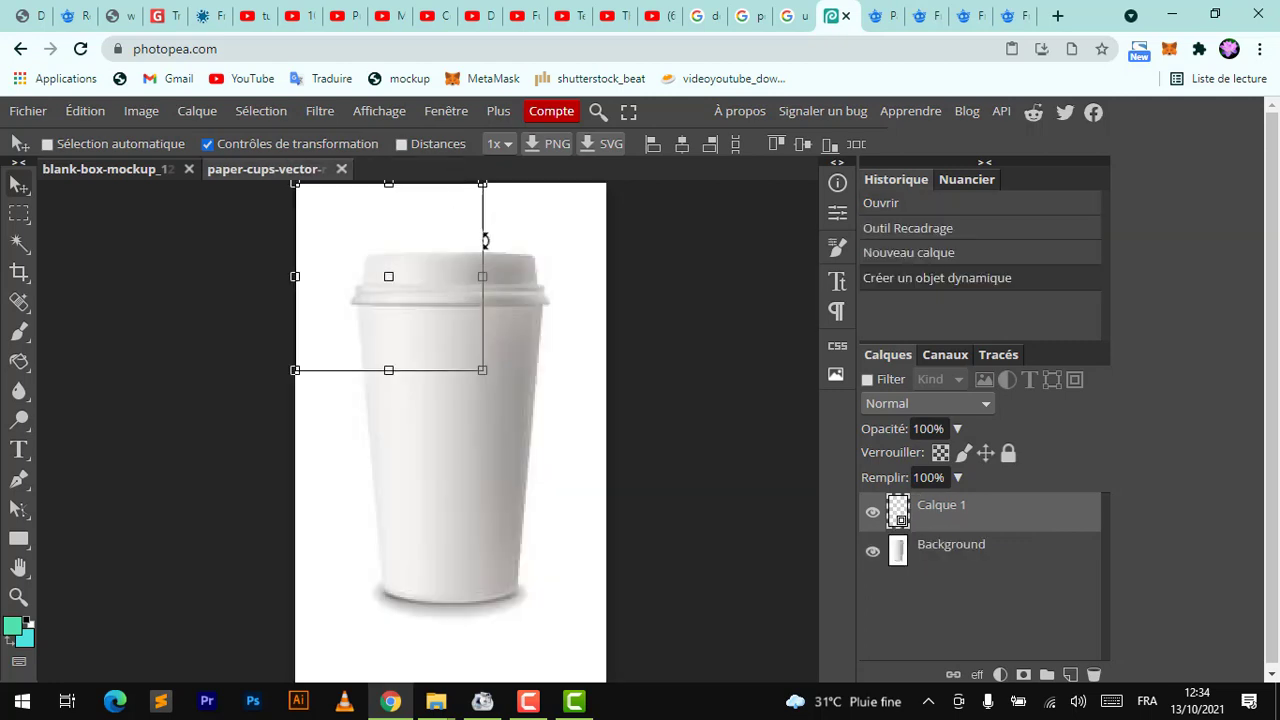
{"action": "double_click", "coordinate": [899, 515]}
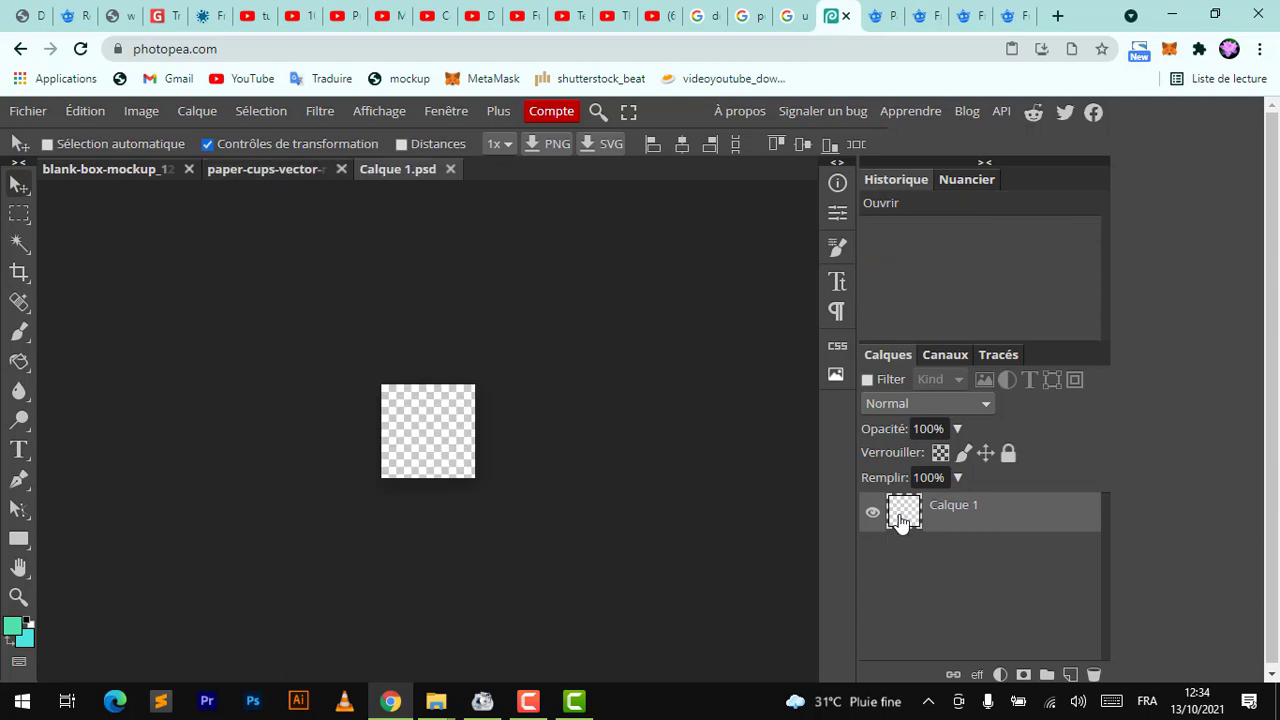
{"action": "left_click", "coordinate": [19, 272]}
{"action": "left_click_drag", "start_coordinate": [428, 478], "coordinate": [420, 408]}
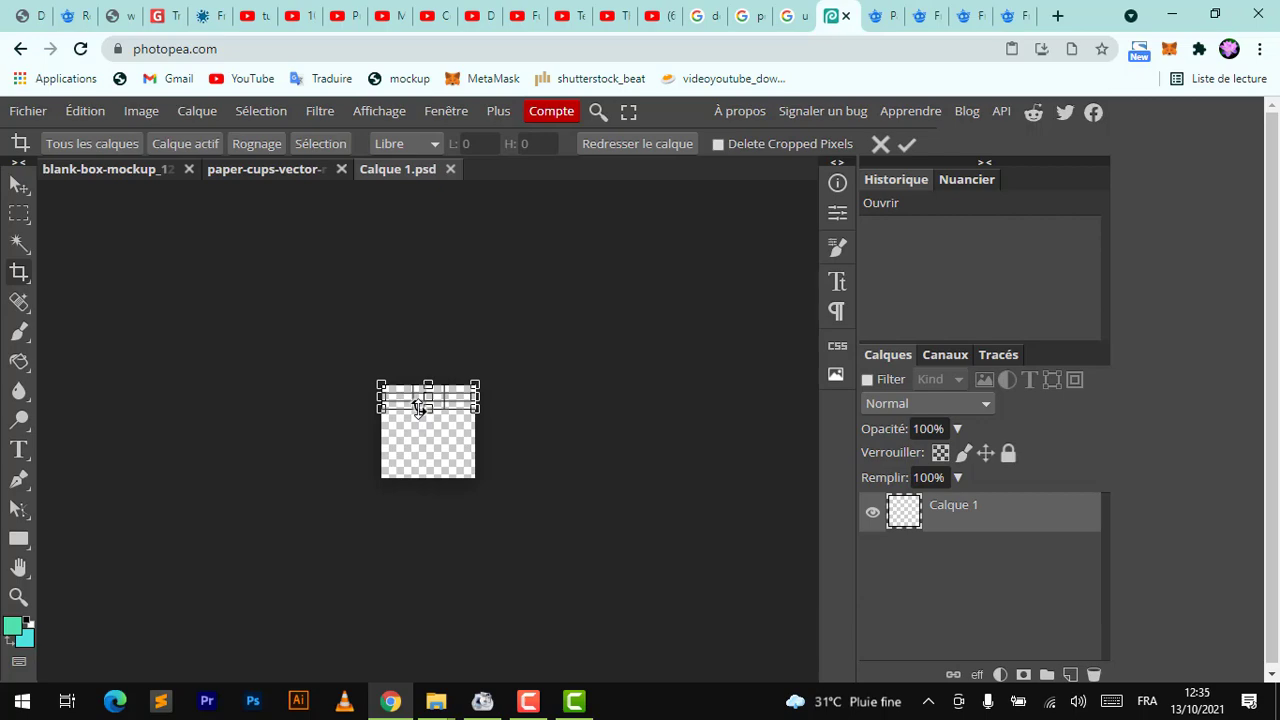
{"action": "key", "text": "Return"}
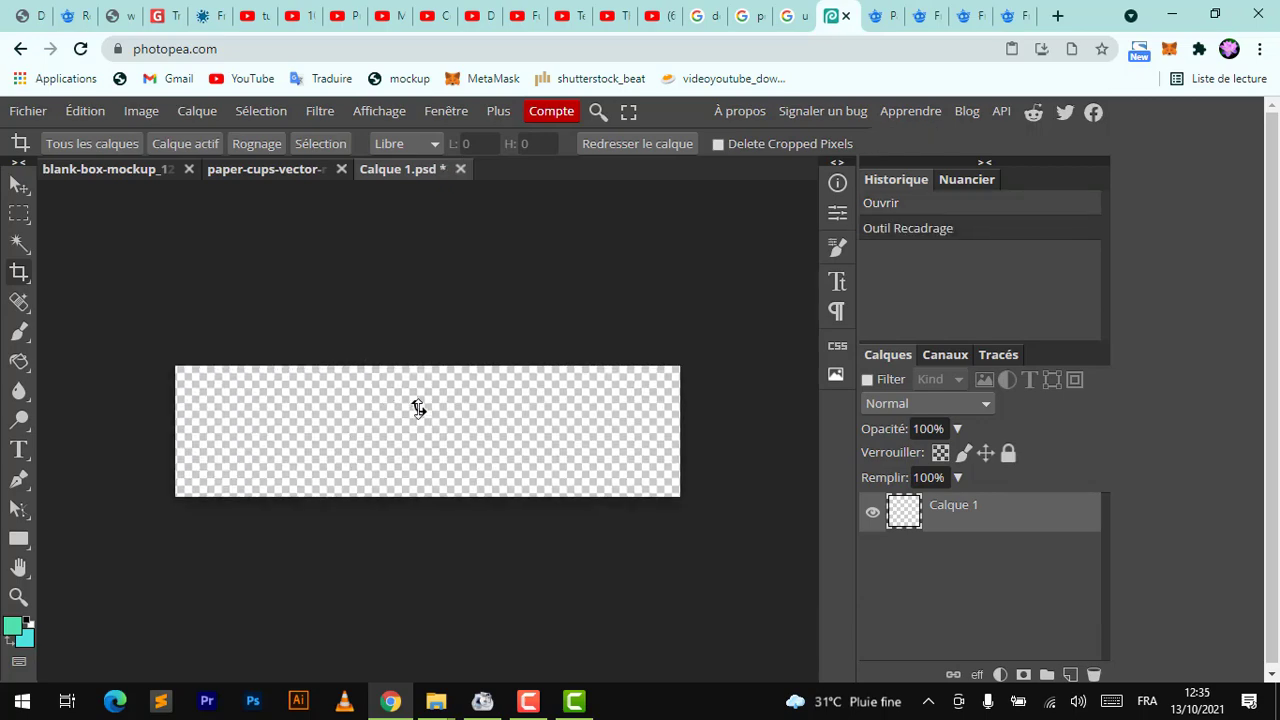
Fill the smart object canvas with the teal foreground colour and save the smart object
{"action": "scroll", "coordinate": [418, 408], "scroll_direction": "up", "scroll_amount": 2}
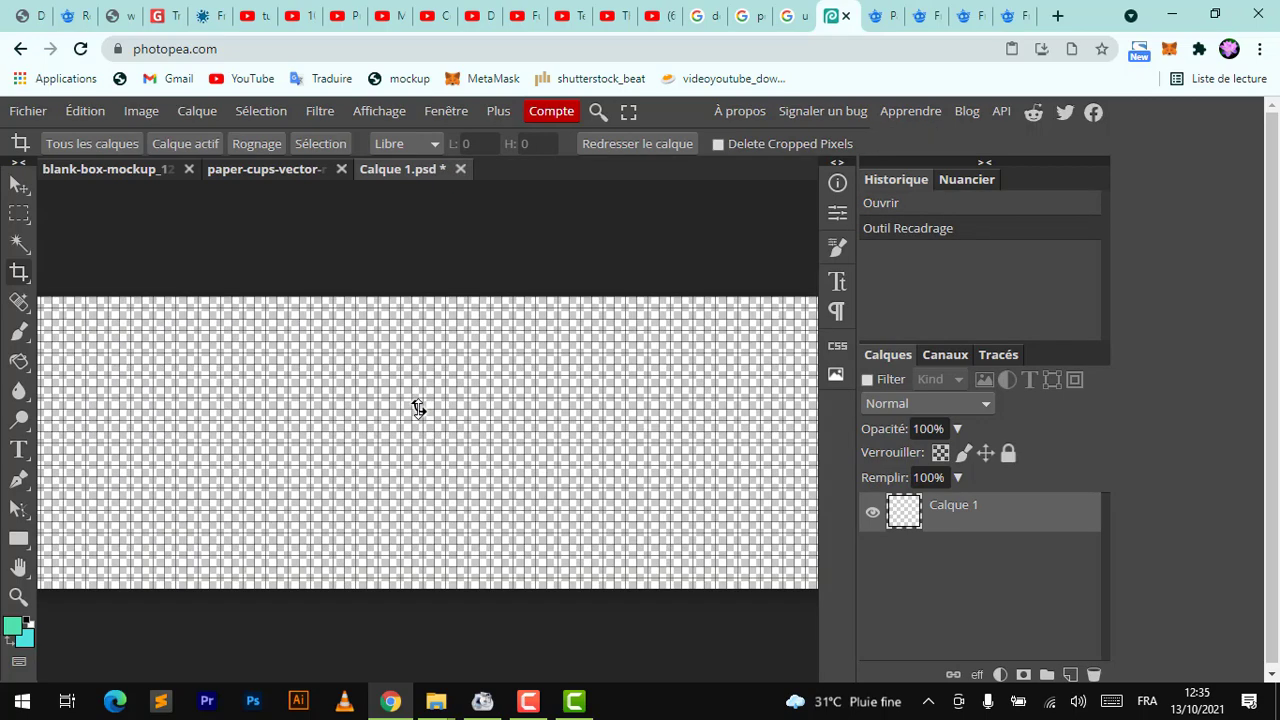
{"action": "scroll", "coordinate": [418, 408], "scroll_direction": "down", "scroll_amount": 2}
{"action": "key", "text": "alt+BackSpace"}
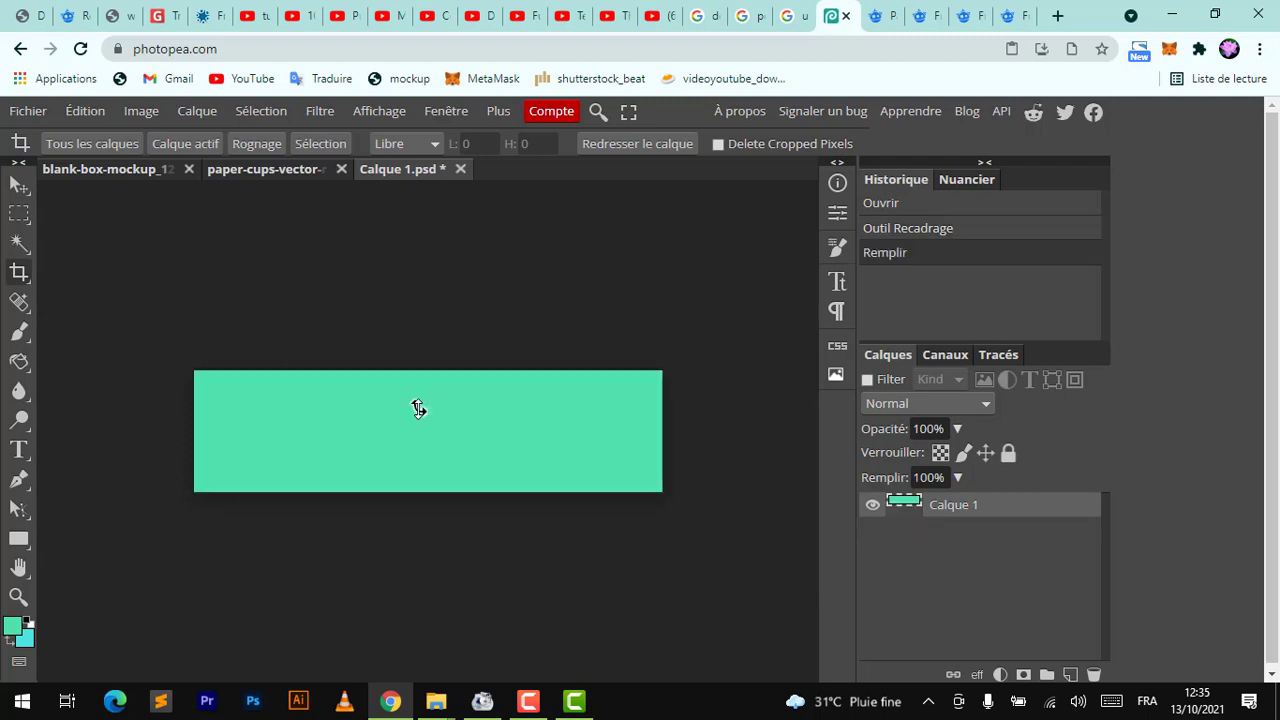
{"action": "left_click", "coordinate": [19, 186]}
{"action": "key", "text": "ctrl+s"}
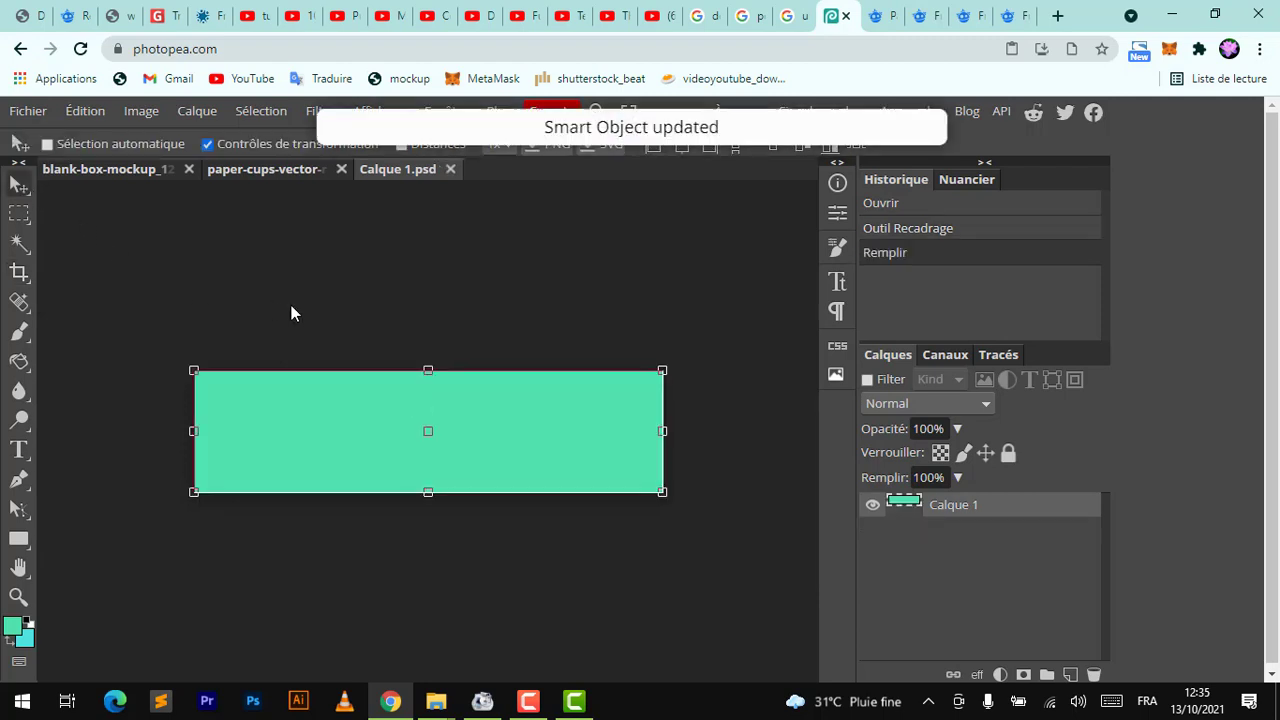
Return to the paper cups document and move the teal strip over the cup's lid
{"action": "left_click", "coordinate": [289, 173]}
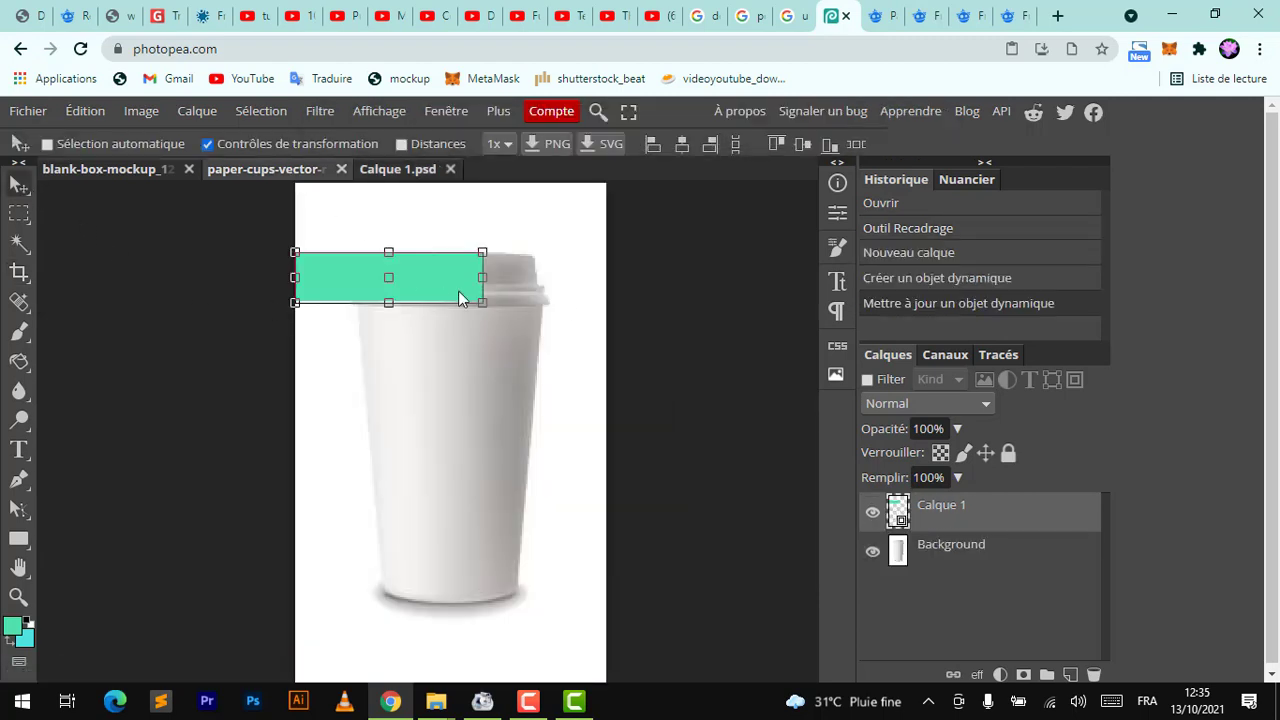
{"action": "left_click_drag", "start_coordinate": [418, 274], "coordinate": [476, 262]}
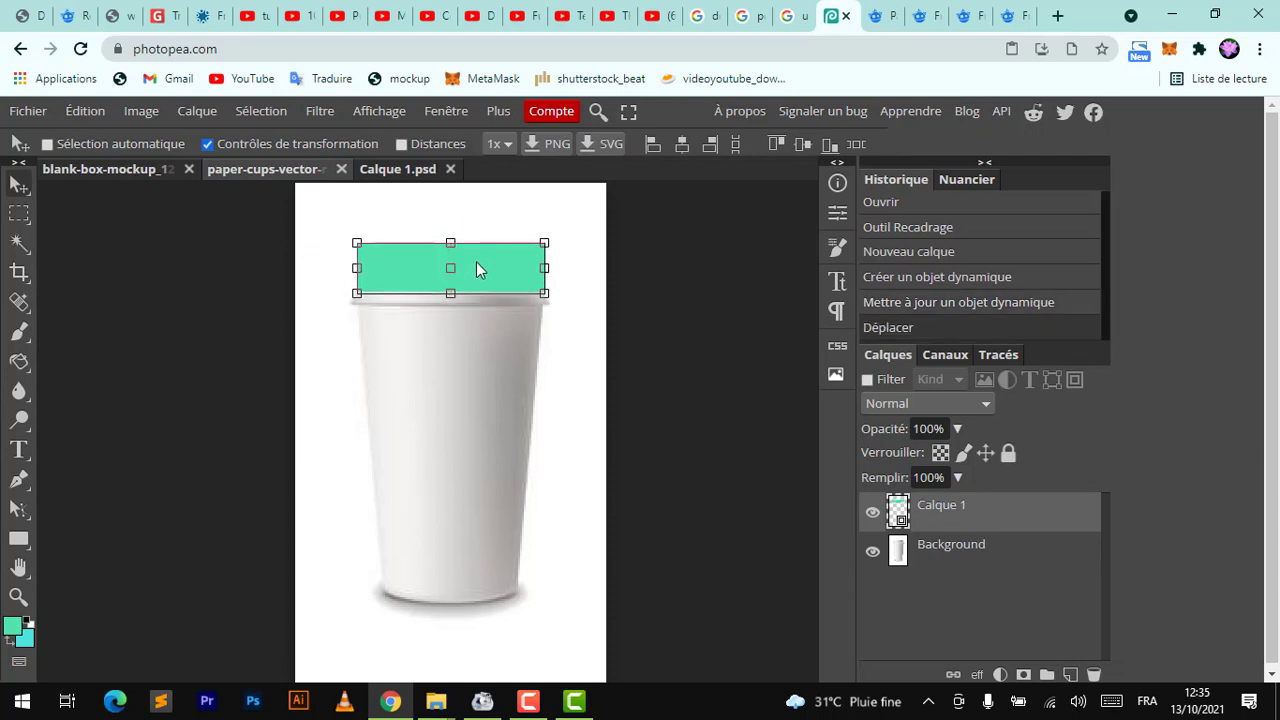
{"action": "scroll", "coordinate": [476, 262], "scroll_direction": "up", "scroll_amount": 3}
{"action": "scroll", "coordinate": [476, 262], "scroll_direction": "down", "scroll_amount": 1}
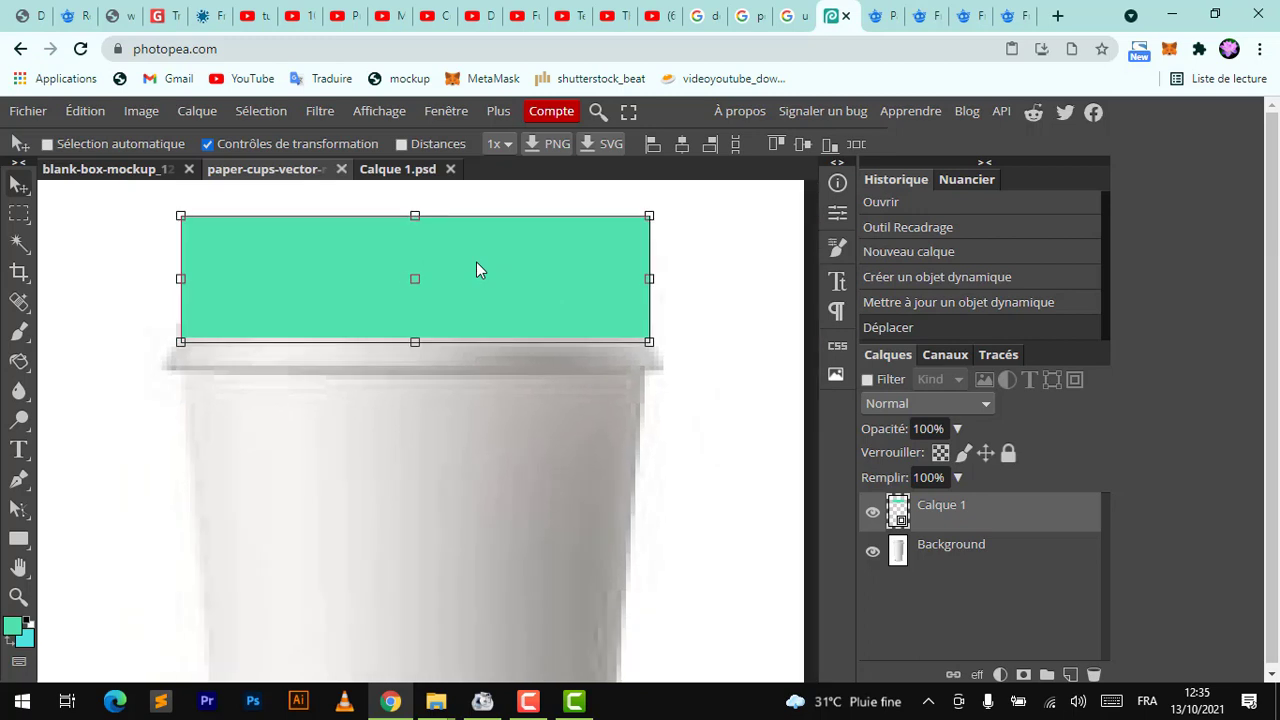
Set the strip layer's blend mode to Produit and stretch its top edge down to the lid's top
{"action": "left_click", "coordinate": [985, 404]}
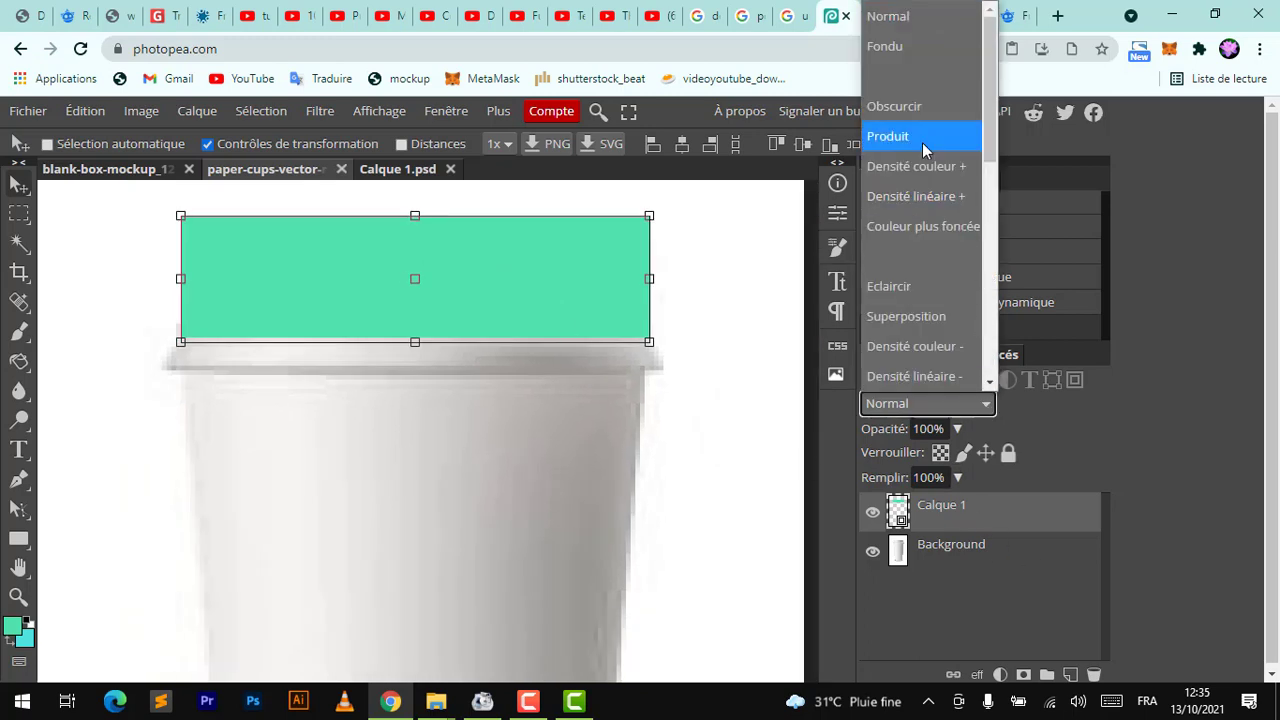
{"action": "key", "text": "Escape"}
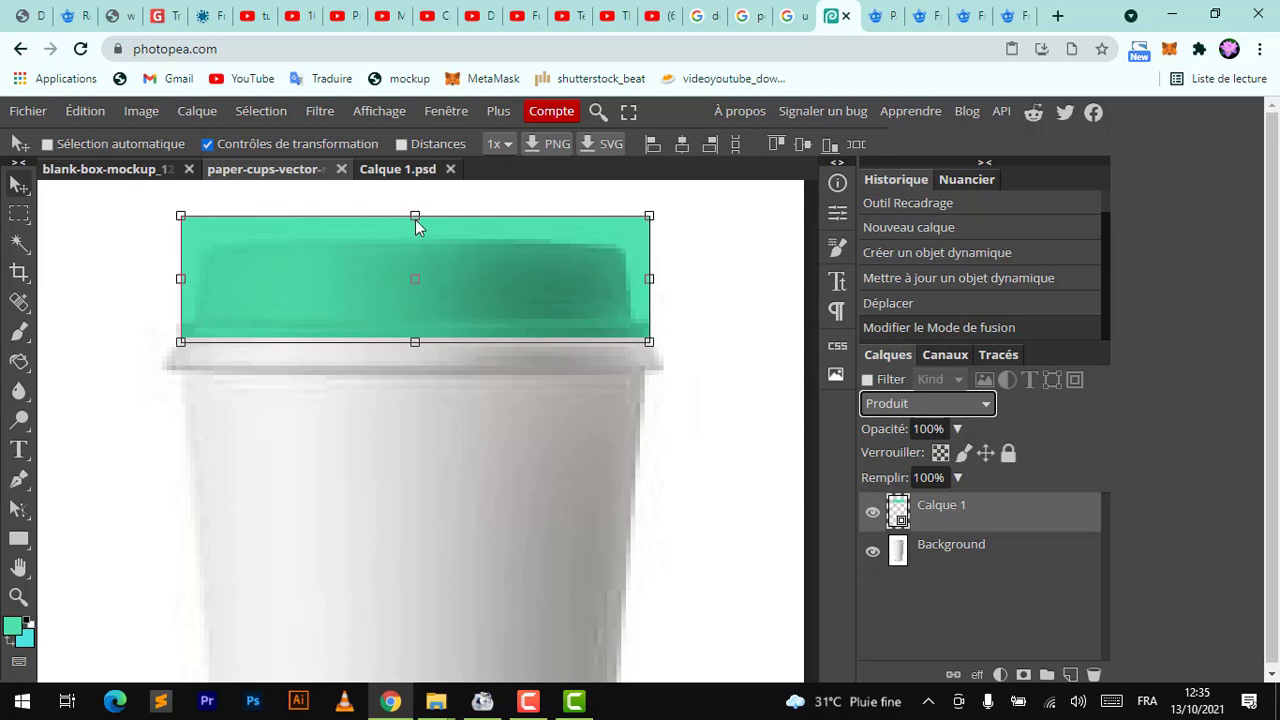
{"action": "left_click_drag", "start_coordinate": [415, 218], "coordinate": [413, 240]}
{"action": "key", "text": "Return"}
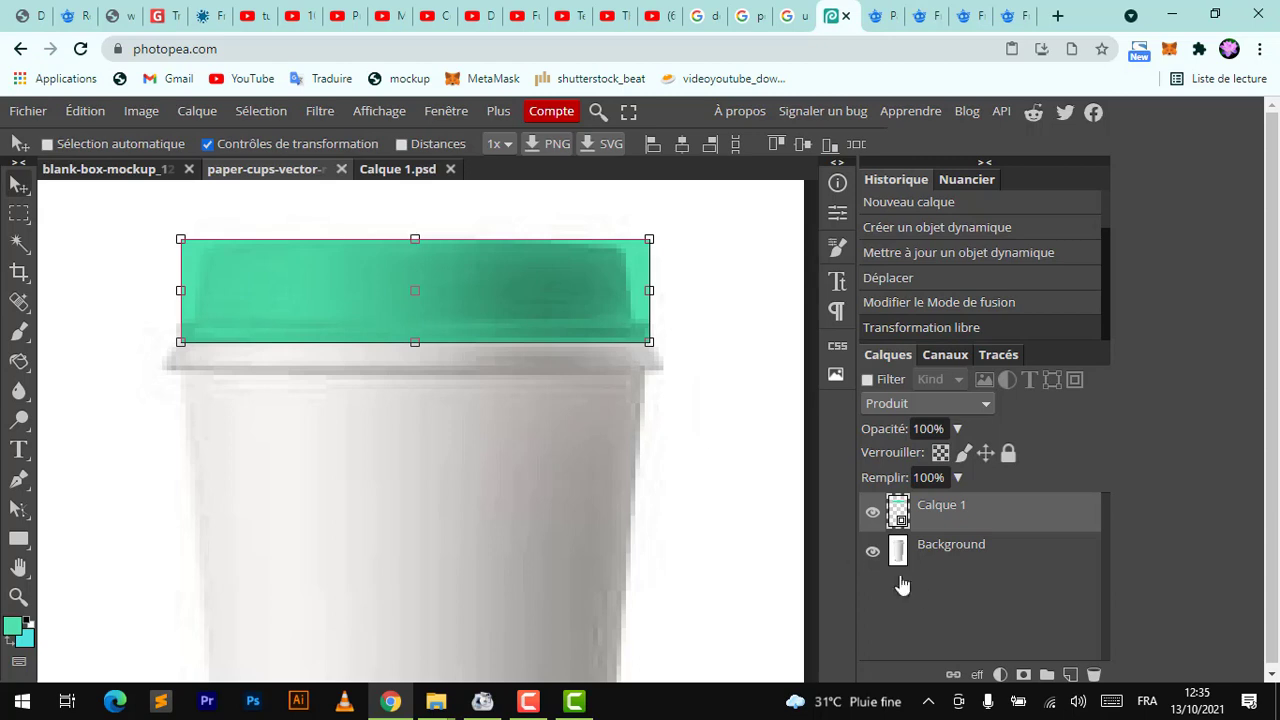
Add a layer mask to the strip layer and set the foreground colour to black
{"action": "left_click", "coordinate": [1021, 674]}
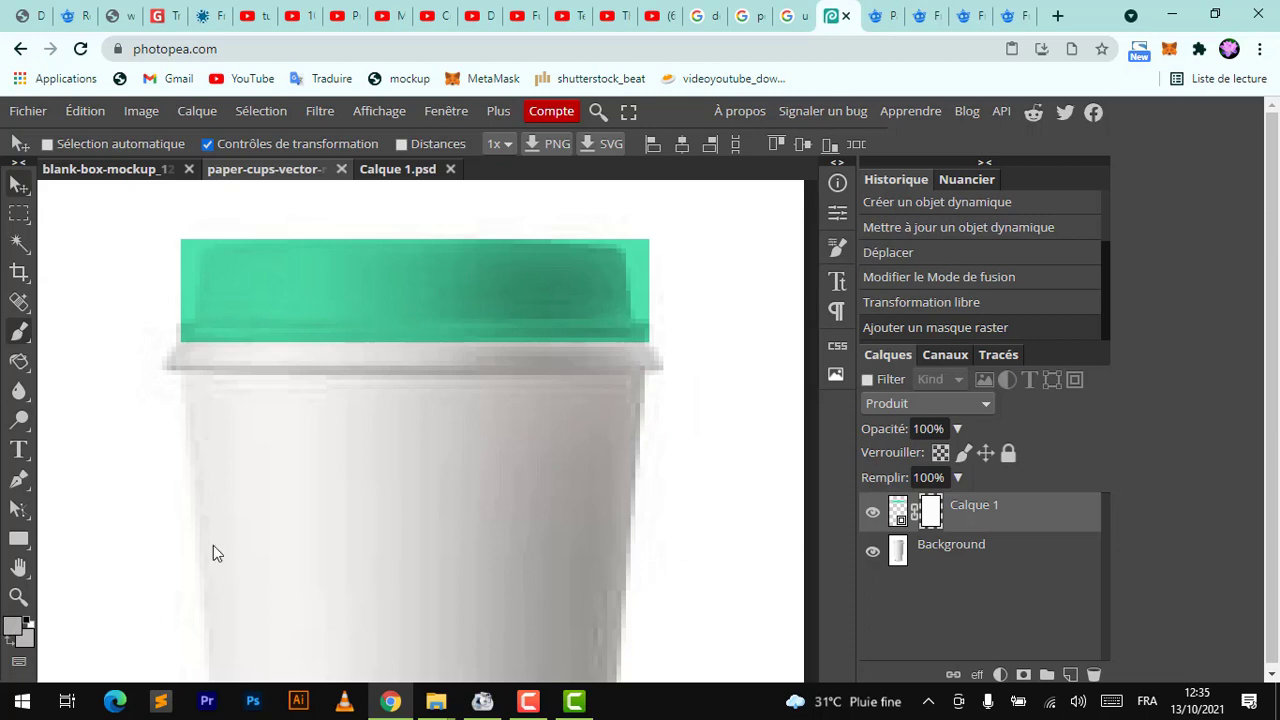
{"action": "left_click", "coordinate": [10, 628]}
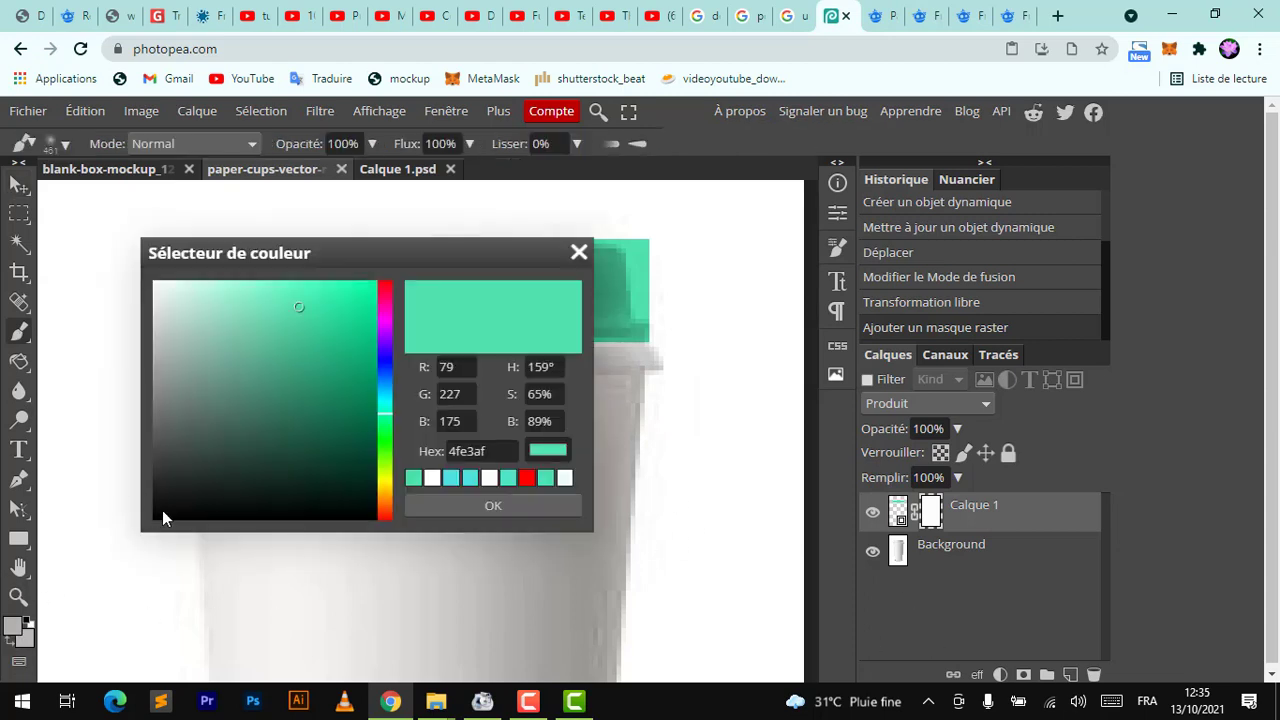
{"action": "left_click_drag", "start_coordinate": [162, 517], "coordinate": [148, 521]}
{"action": "key", "text": "Return"}
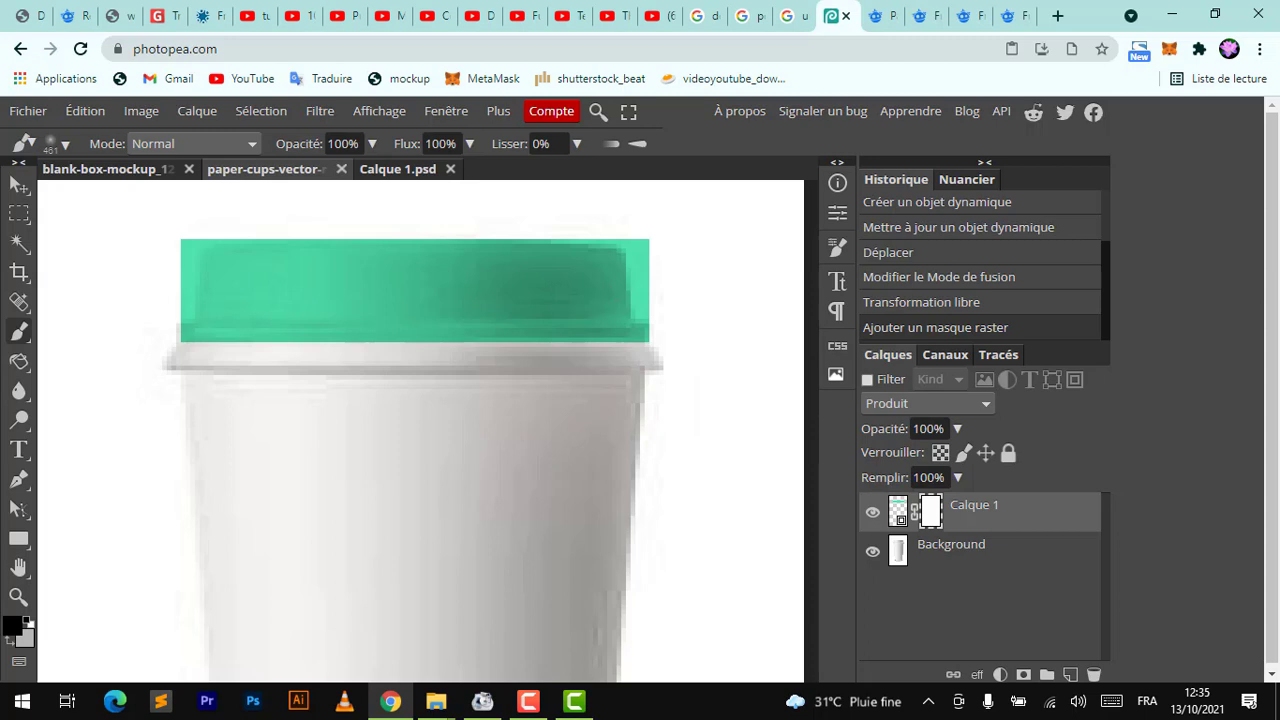
Set the brush to a 13 px size with 0% hardness
{"action": "key", "text": "bracketleft"}
{"action": "key", "text": "bracketleft"}
{"action": "key", "text": "bracketleft"}
{"action": "key", "text": "bracketleft"}
{"action": "key", "text": "bracketleft"}
{"action": "key", "text": "bracketleft"}
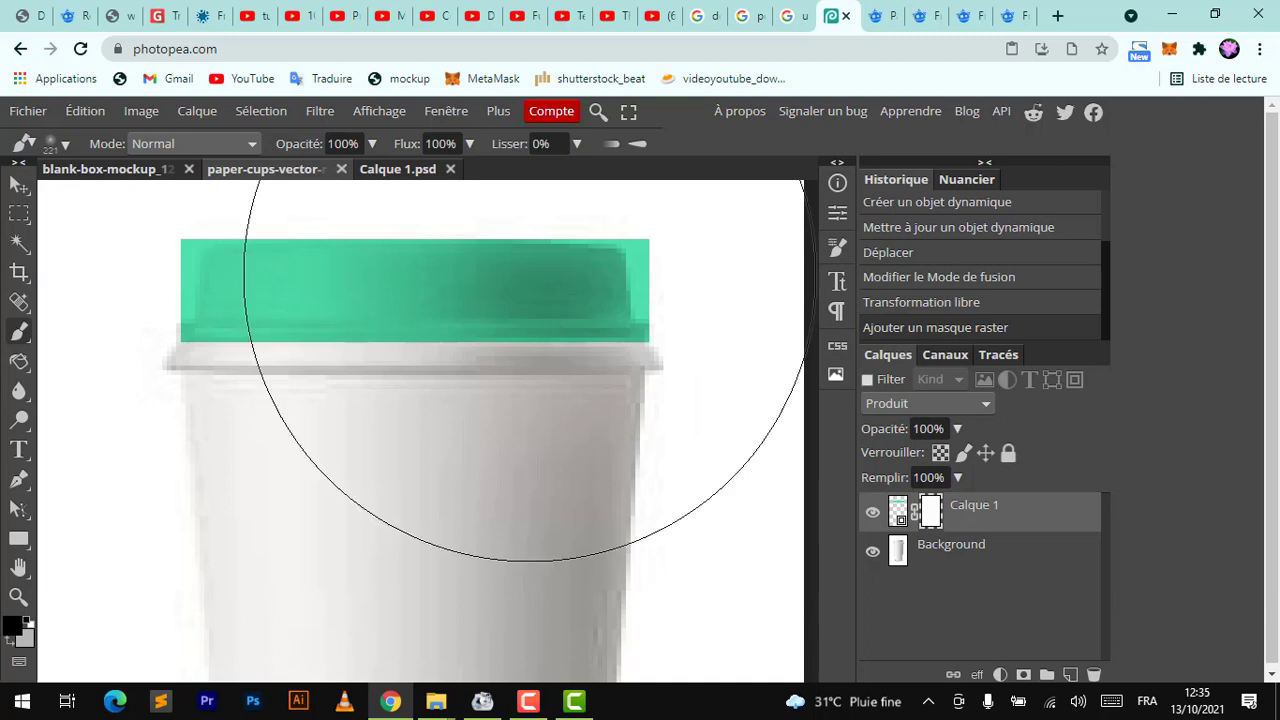
{"action": "left_click", "coordinate": [52, 143]}
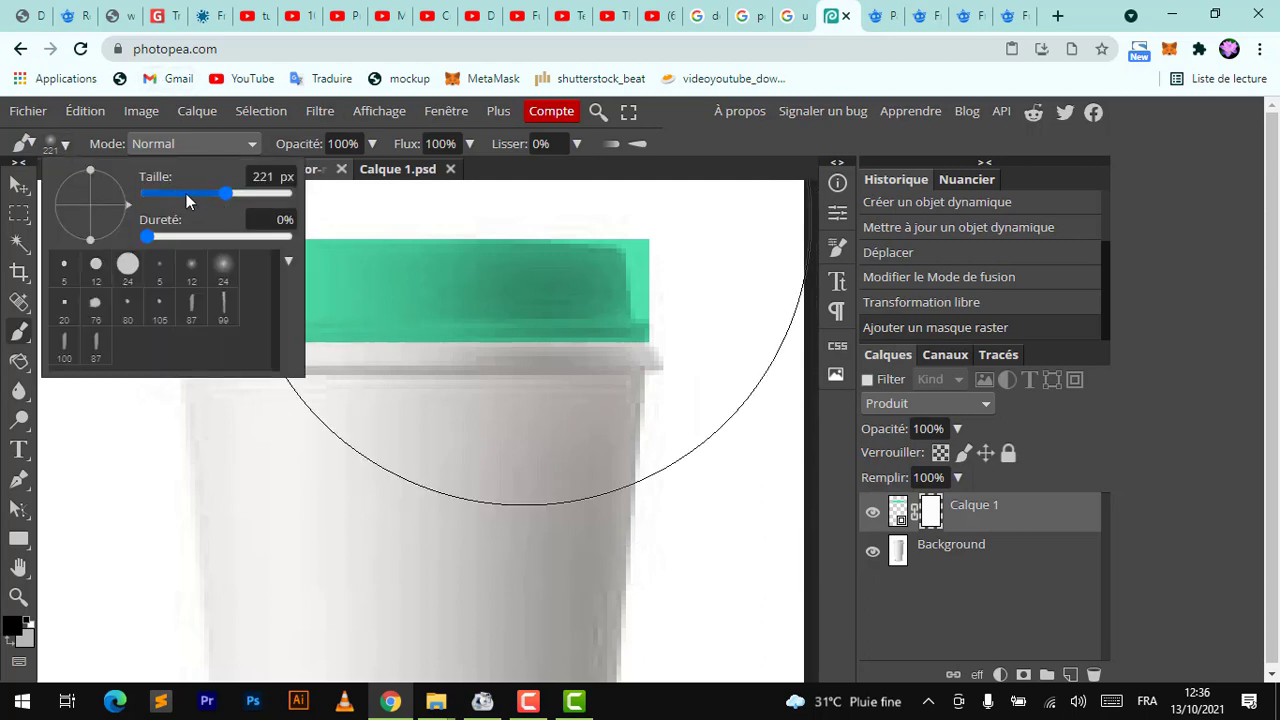
{"action": "left_click", "coordinate": [175, 193]}
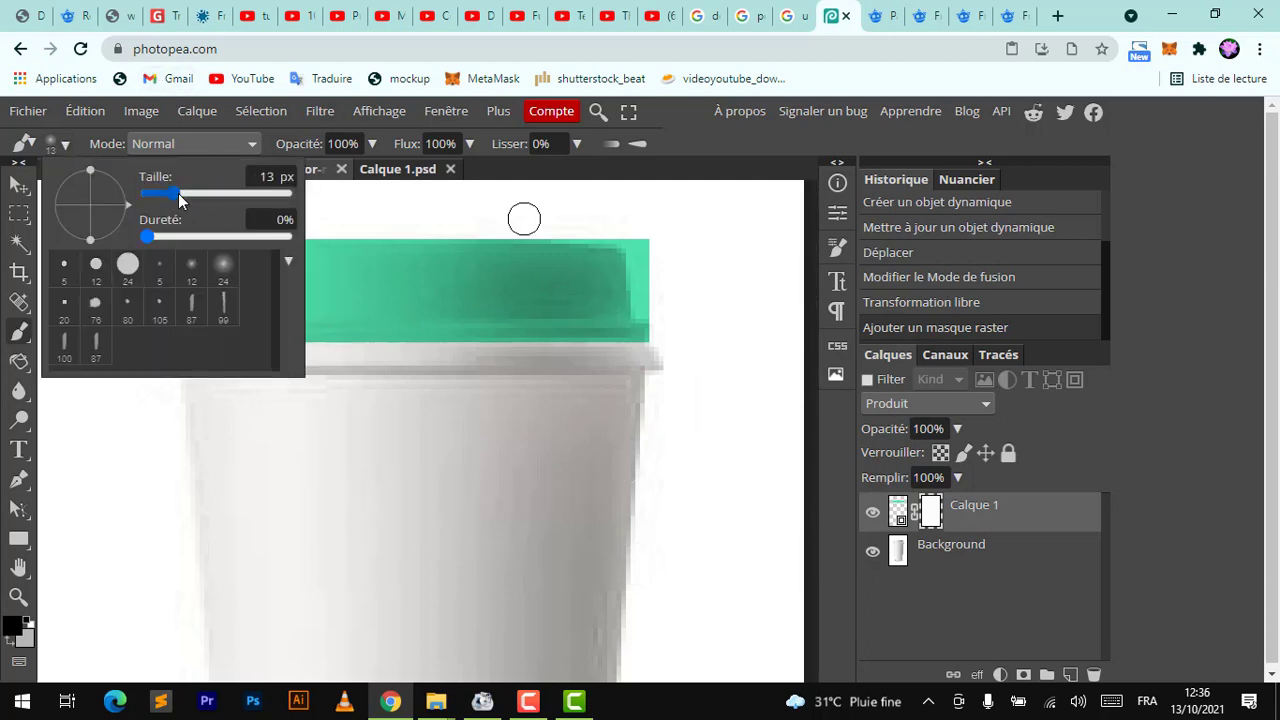
Paint on the mask to hide the teal beyond the lid's rounded corners
{"action": "left_click", "coordinate": [650, 237]}
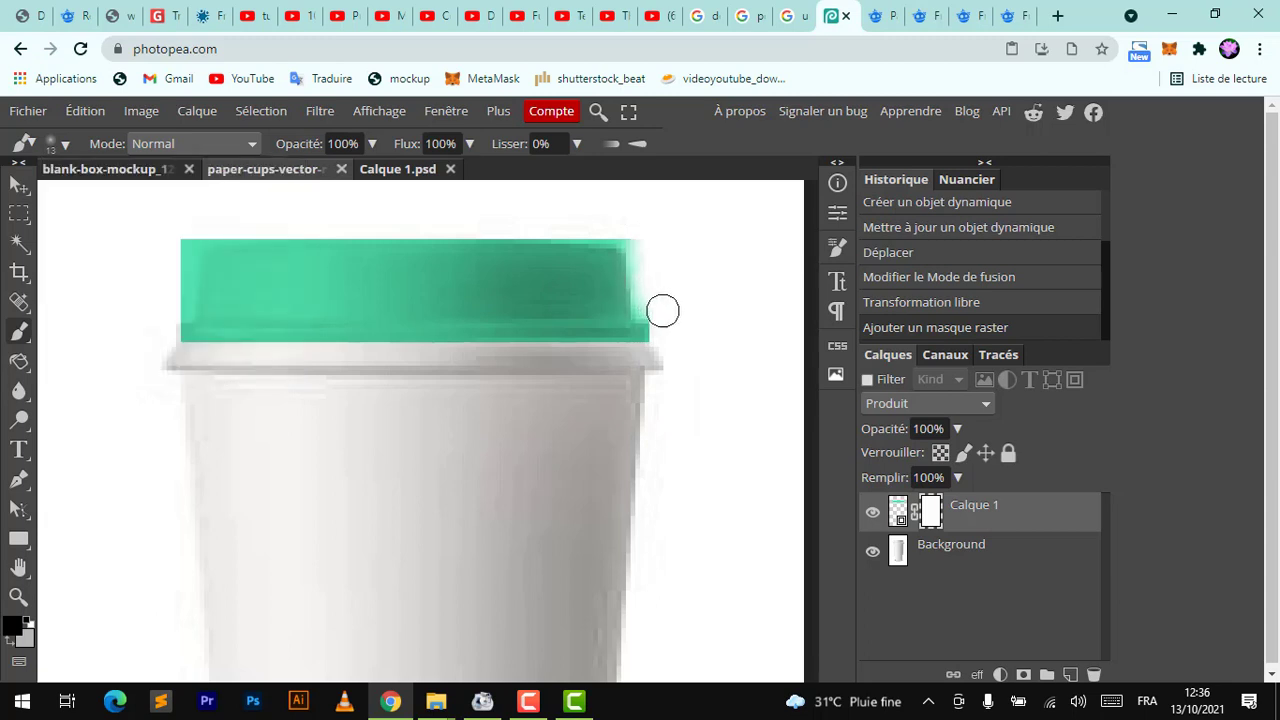
{"action": "mouse_move", "coordinate": [672, 314]}
{"action": "left_mouse_down"}
{"action": "mouse_move", "coordinate": [642, 236]}
{"action": "mouse_move", "coordinate": [490, 213]}
{"action": "left_mouse_up"}
{"action": "mouse_move", "coordinate": [241, 238]}
{"action": "left_mouse_down"}
{"action": "mouse_move", "coordinate": [174, 228]}
{"action": "mouse_move", "coordinate": [187, 234]}
{"action": "mouse_move", "coordinate": [193, 220]}
{"action": "mouse_move", "coordinate": [170, 308]}
{"action": "left_mouse_up"}
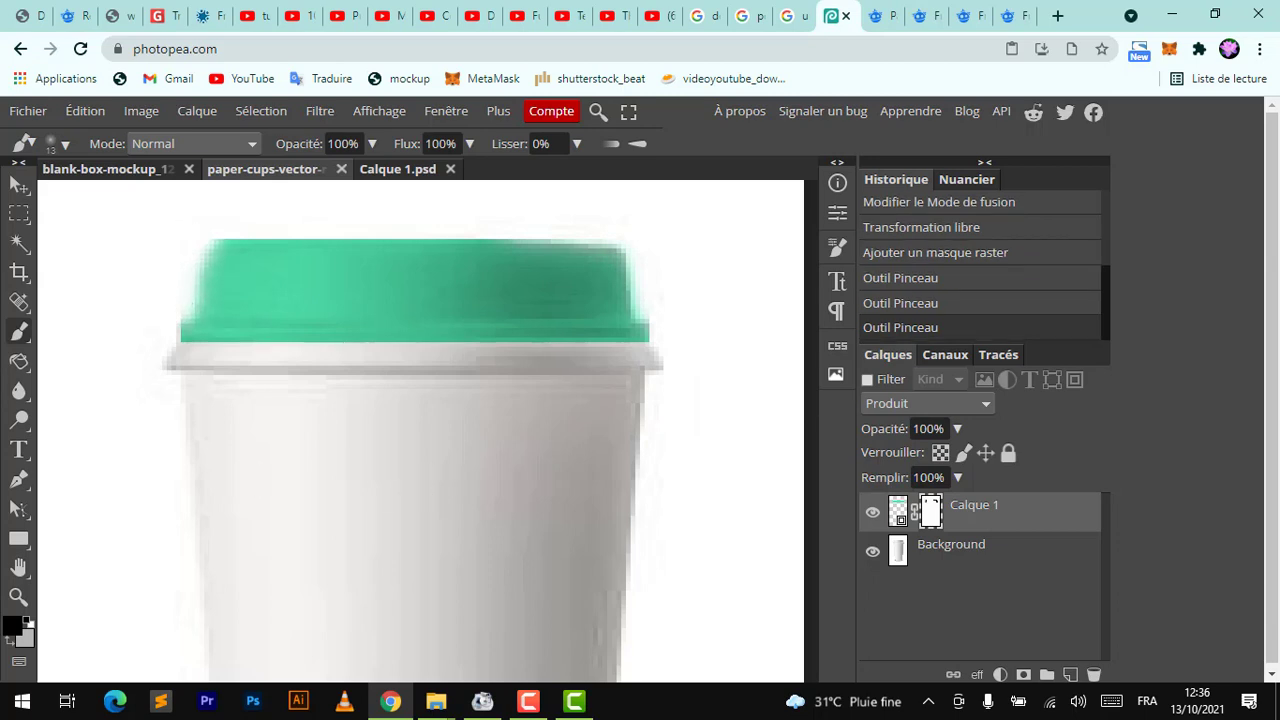
Add a new empty layer directly above the background layer
{"action": "scroll", "coordinate": [429, 403], "scroll_direction": "down", "scroll_amount": 5}
{"action": "scroll", "coordinate": [429, 403], "scroll_direction": "up", "scroll_amount": 3}
{"action": "scroll", "coordinate": [438, 482], "scroll_direction": "up", "scroll_amount": 6}
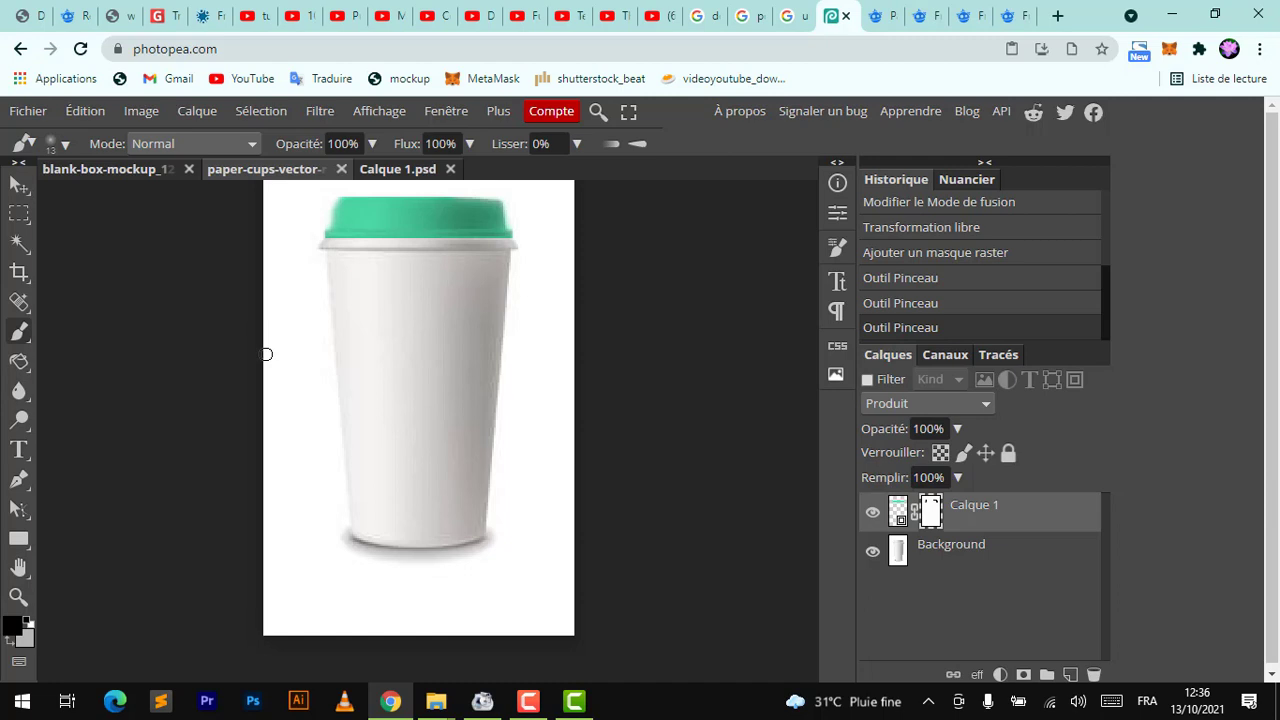
{"action": "left_click", "coordinate": [940, 560]}
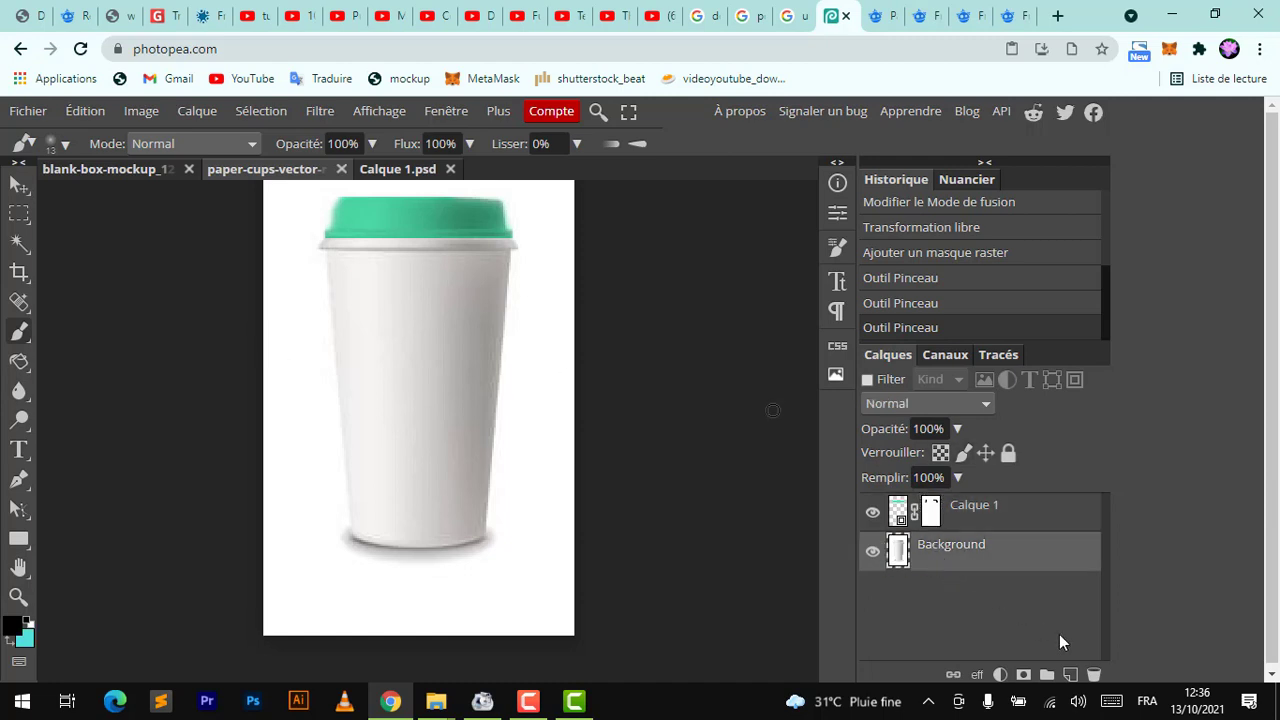
{"action": "left_click", "coordinate": [1070, 675]}
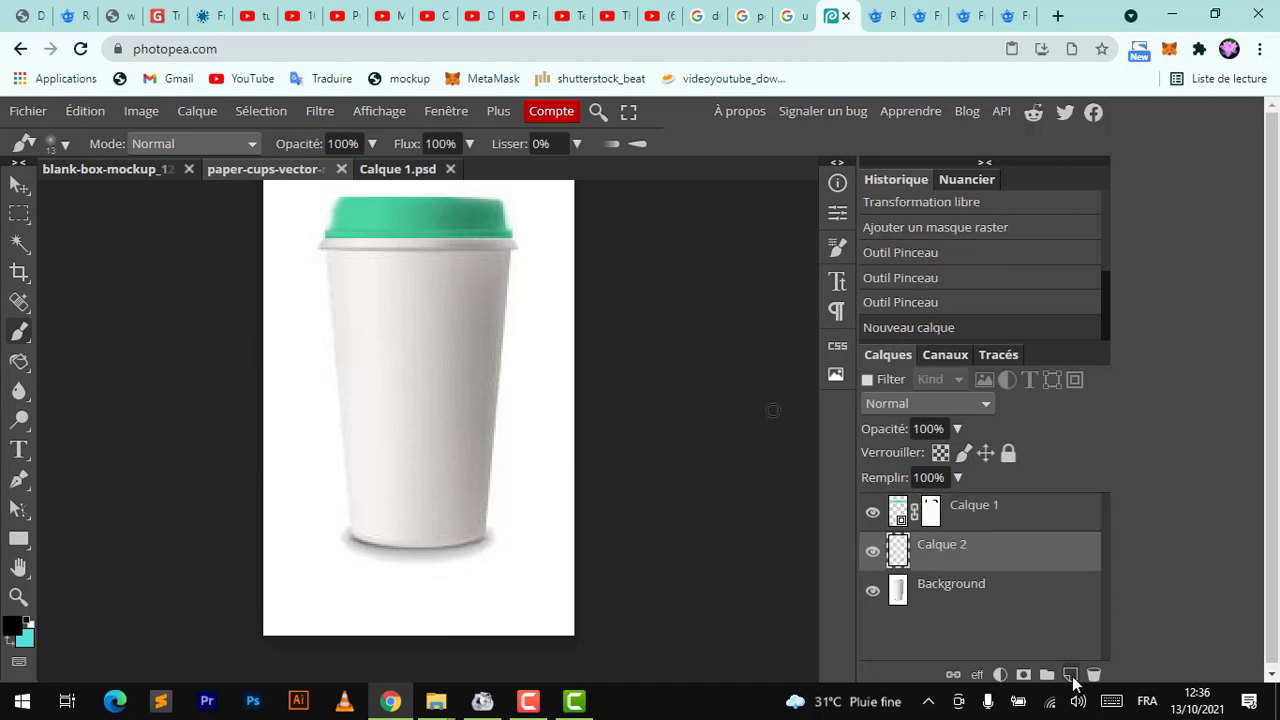
Draw a rectangular selection over the cup body below the lid and fill it with the teal colour on the new layer
{"action": "left_click", "coordinate": [19, 243]}
{"action": "left_click_drag", "start_coordinate": [342, 546], "coordinate": [525, 231]}
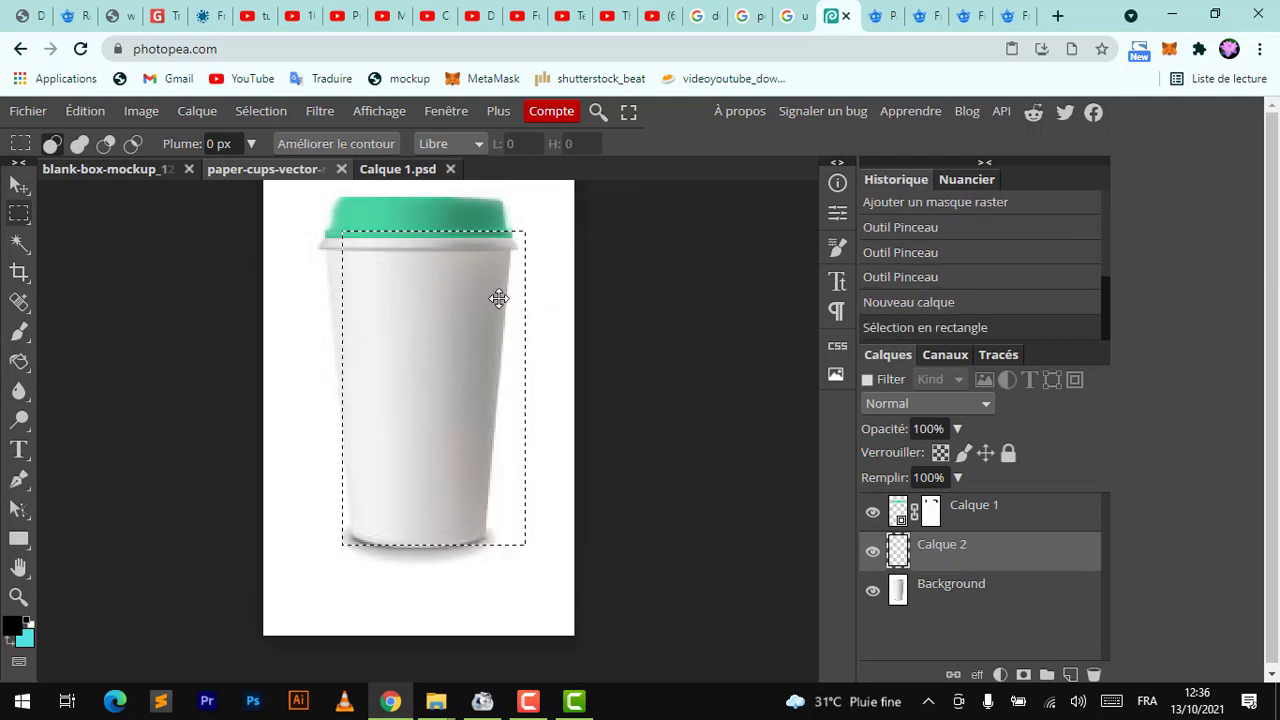
{"action": "key", "text": "Left"}
{"action": "key", "text": "Left"}
{"action": "key", "text": "Left"}
{"action": "key", "text": "Left"}
{"action": "key", "text": "Left"}
{"action": "key", "text": "Left"}
{"action": "key", "text": "Left"}
{"action": "key", "text": "Left"}
{"action": "key", "text": "Left"}
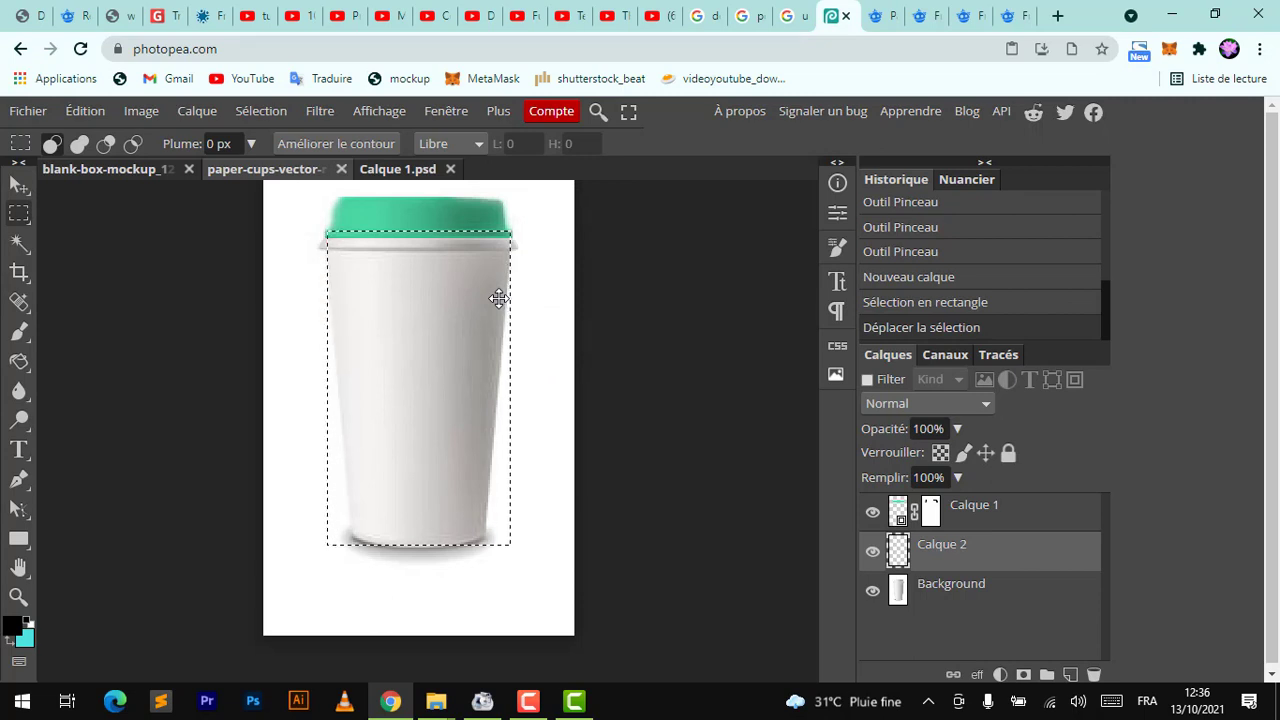
{"action": "key", "text": "Right"}
{"action": "key", "text": "Right"}
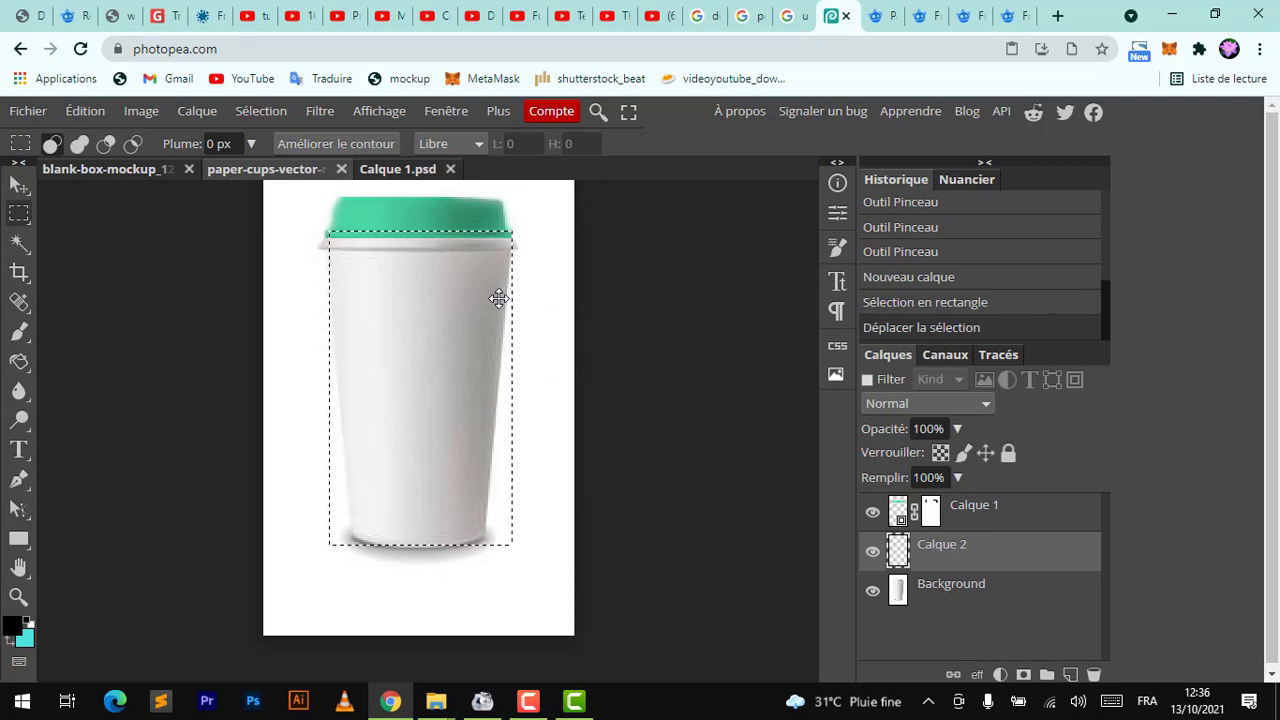
{"action": "key", "text": "ctrl+BackSpace"}
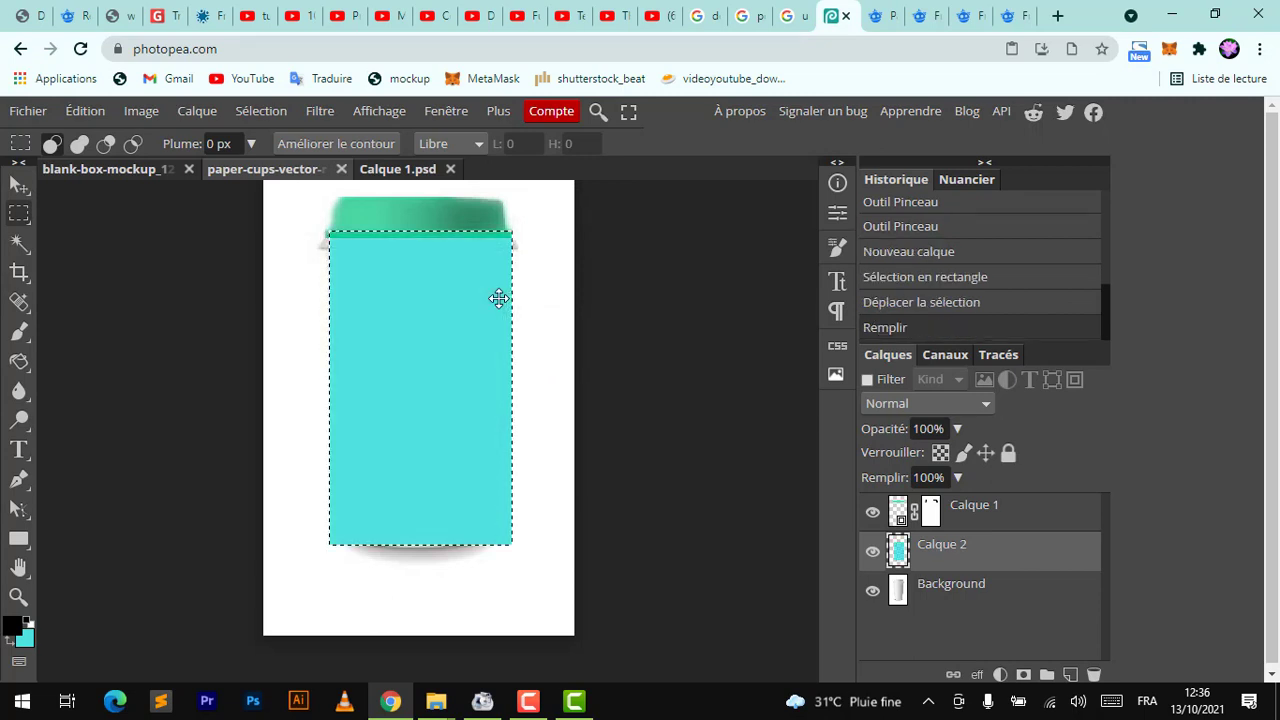
Deselect and convert the teal layer into a smart object
{"action": "left_click", "coordinate": [20, 186]}
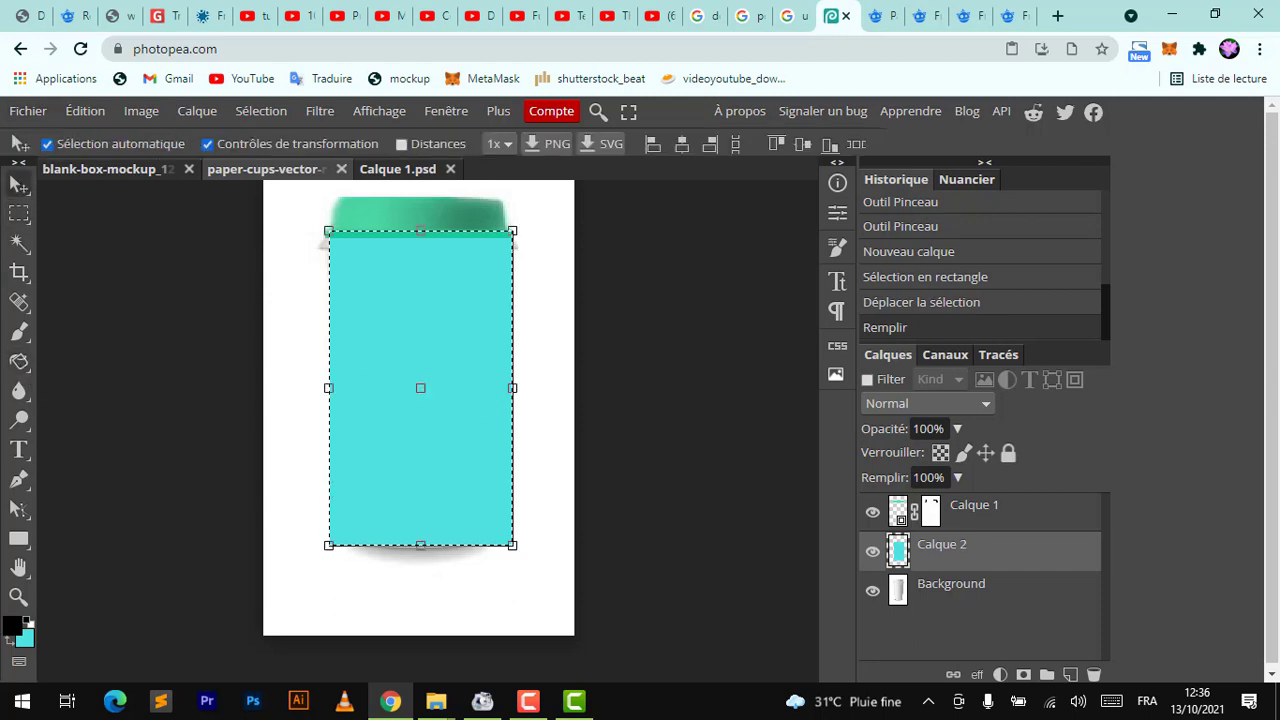
{"action": "key", "text": "ctrl+d"}
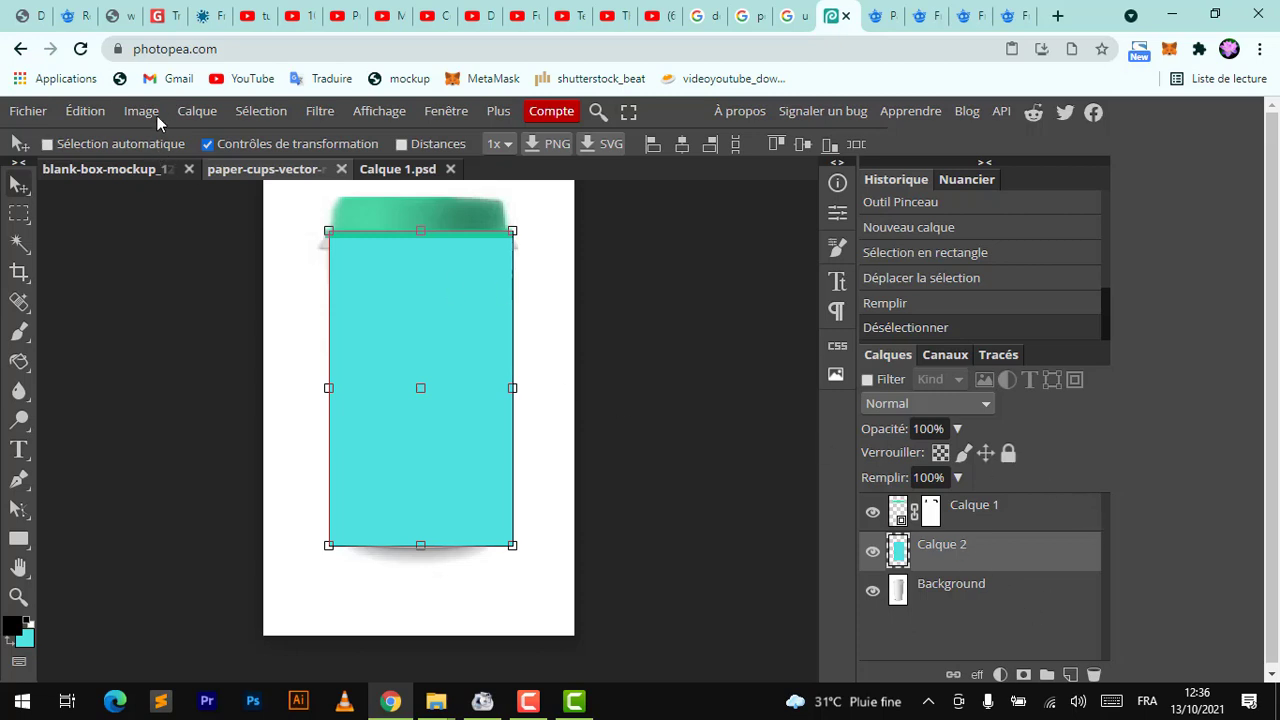
{"action": "left_click", "coordinate": [184, 115]}
{"action": "mouse_move", "coordinate": [395, 458]}
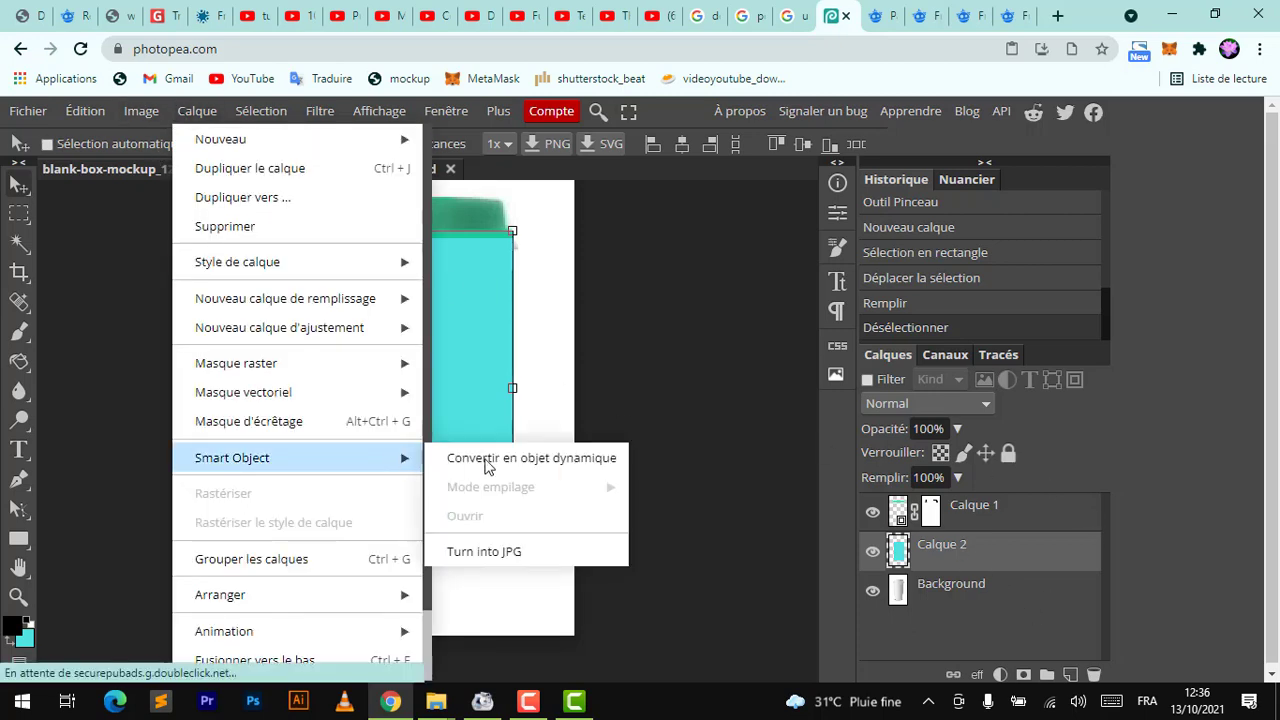
{"action": "left_click", "coordinate": [493, 459]}
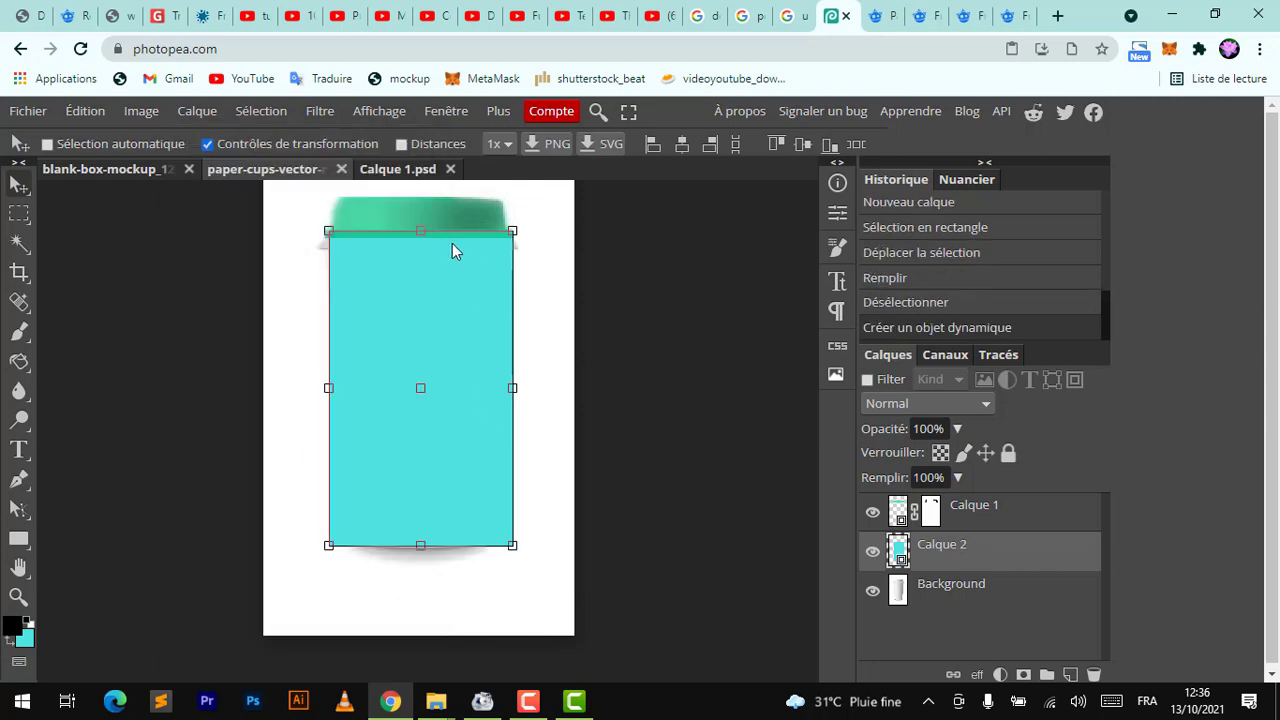
Try to reshape the teal layer with a perspective transform
{"action": "left_click", "coordinate": [421, 230]}
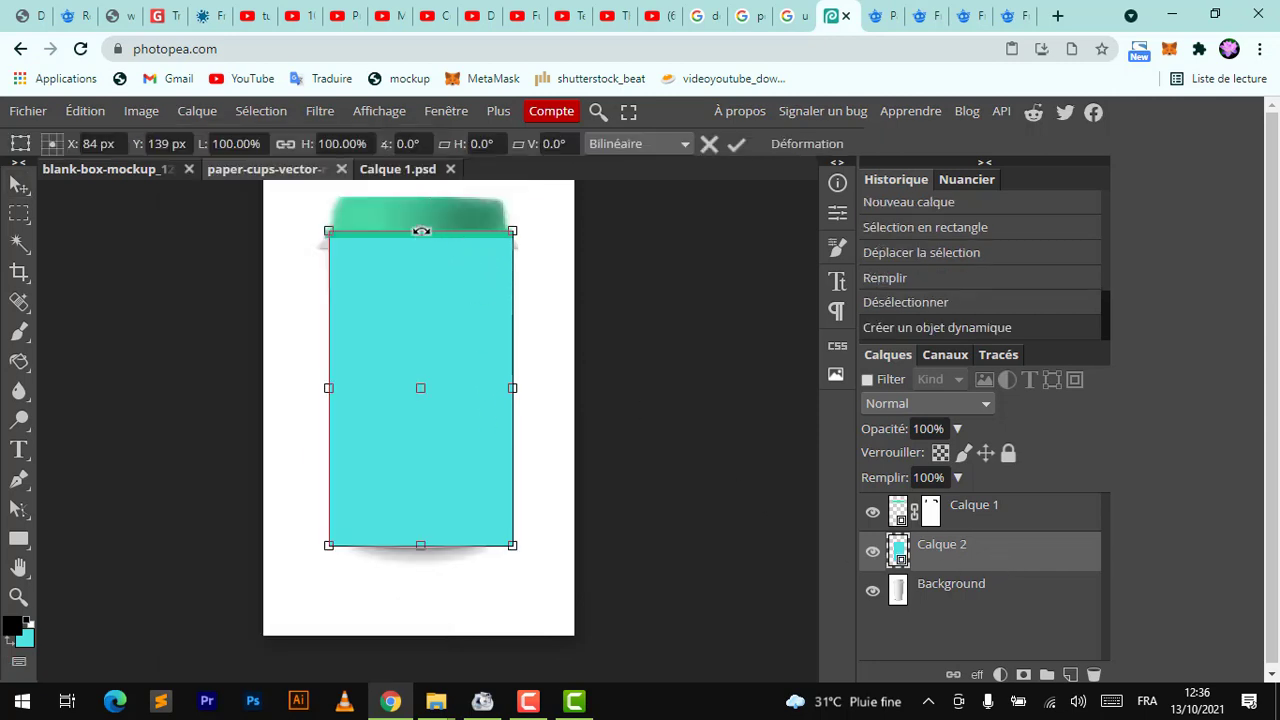
{"action": "left_click", "coordinate": [85, 111]}
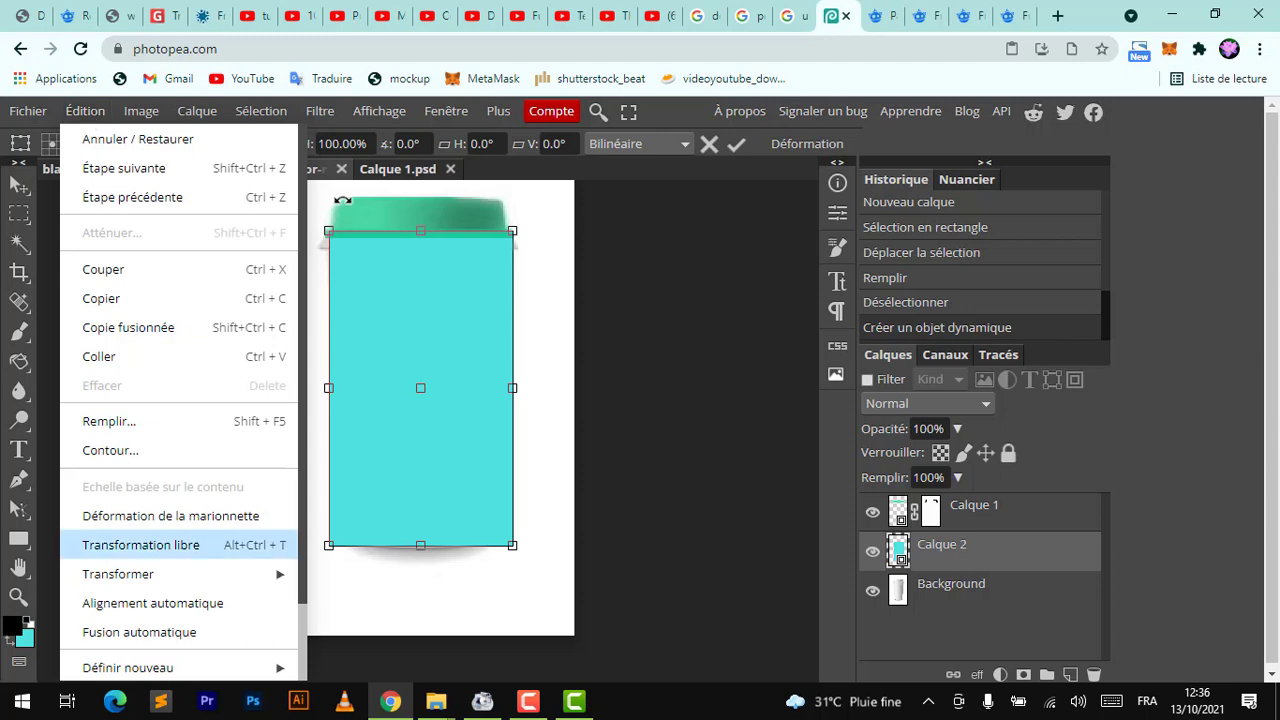
{"action": "mouse_move", "coordinate": [252, 581]}
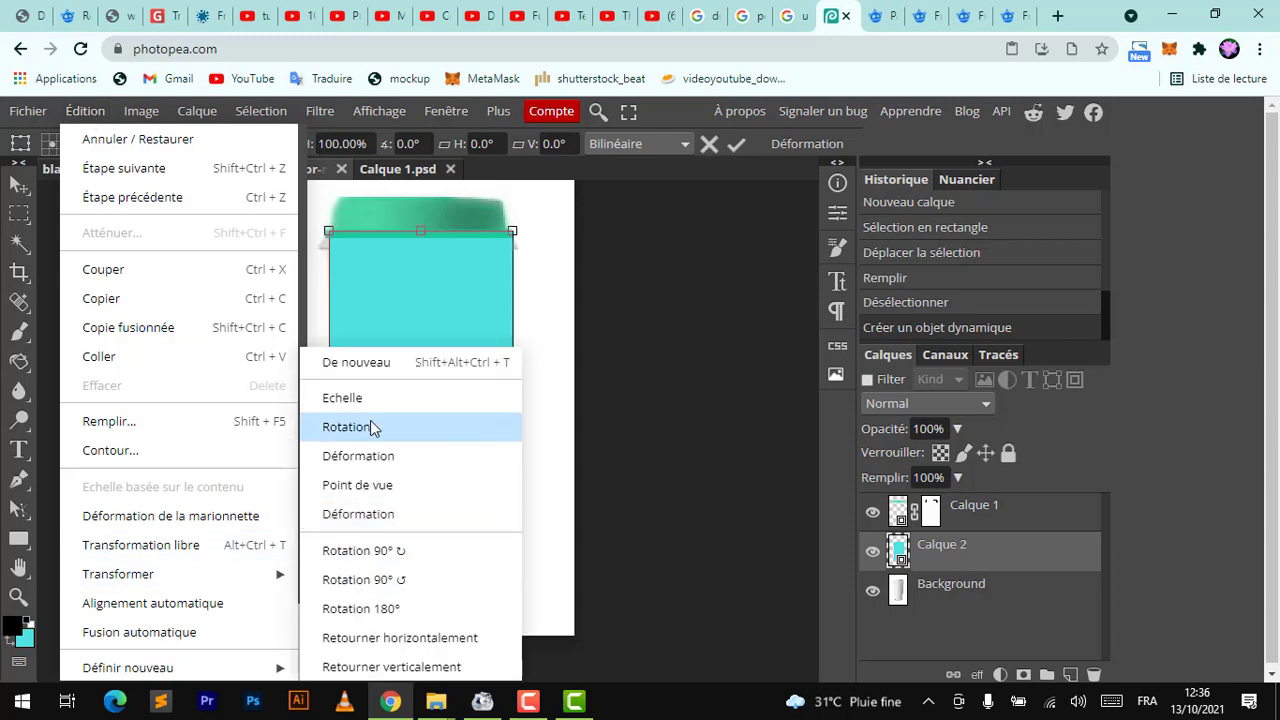
{"action": "left_click", "coordinate": [363, 485]}
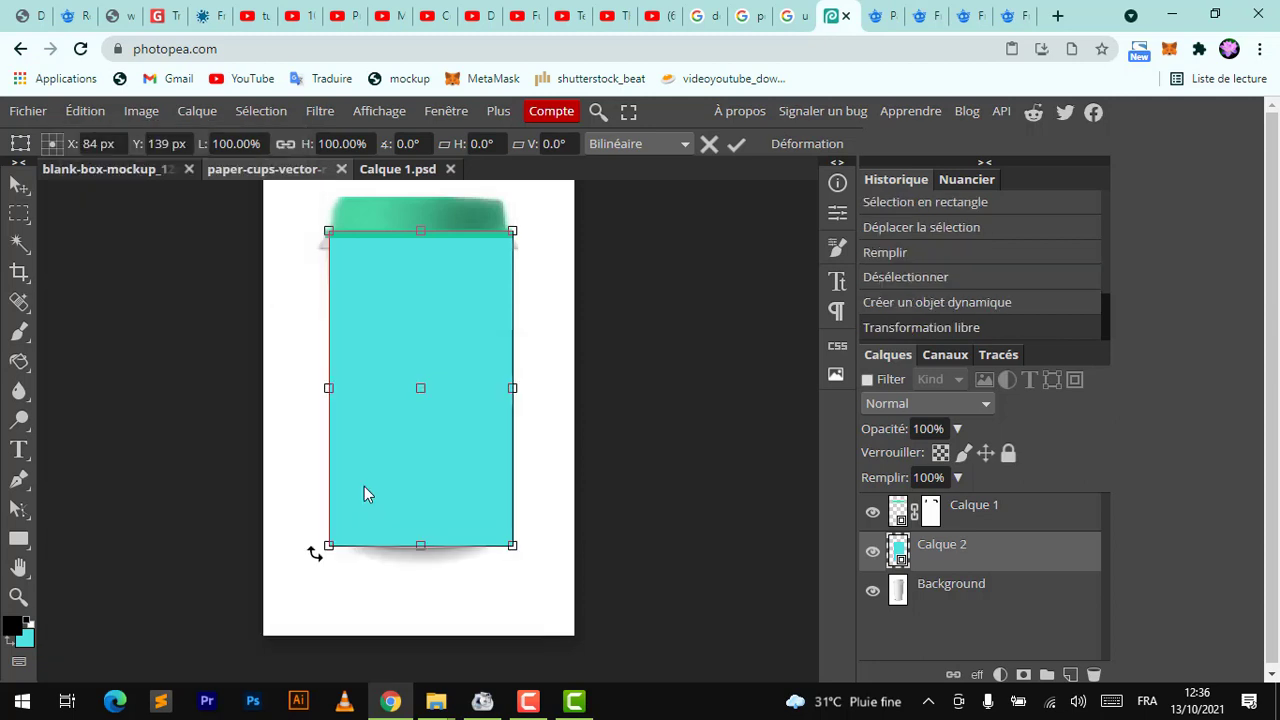
{"action": "left_click_drag", "start_coordinate": [418, 232], "coordinate": [413, 238]}
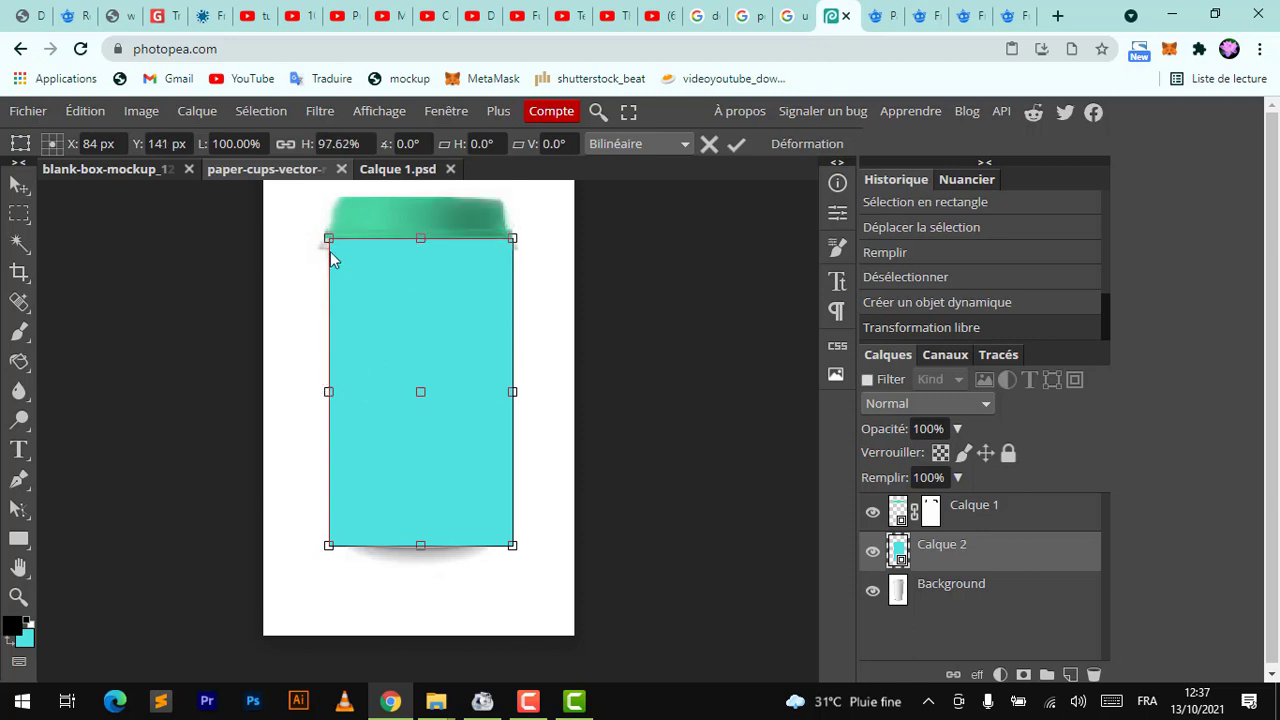
{"action": "mouse_move", "coordinate": [326, 237]}
{"action": "left_mouse_down"}
{"action": "mouse_move", "coordinate": [318, 260]}
{"action": "mouse_move", "coordinate": [298, 230]}
{"action": "mouse_move", "coordinate": [308, 238]}
{"action": "left_mouse_up"}
{"action": "mouse_move", "coordinate": [324, 549]}
{"action": "left_mouse_down"}
{"action": "mouse_move", "coordinate": [314, 531]}
{"action": "mouse_move", "coordinate": [321, 541]}
{"action": "left_mouse_up"}
{"action": "key", "text": "Escape"}
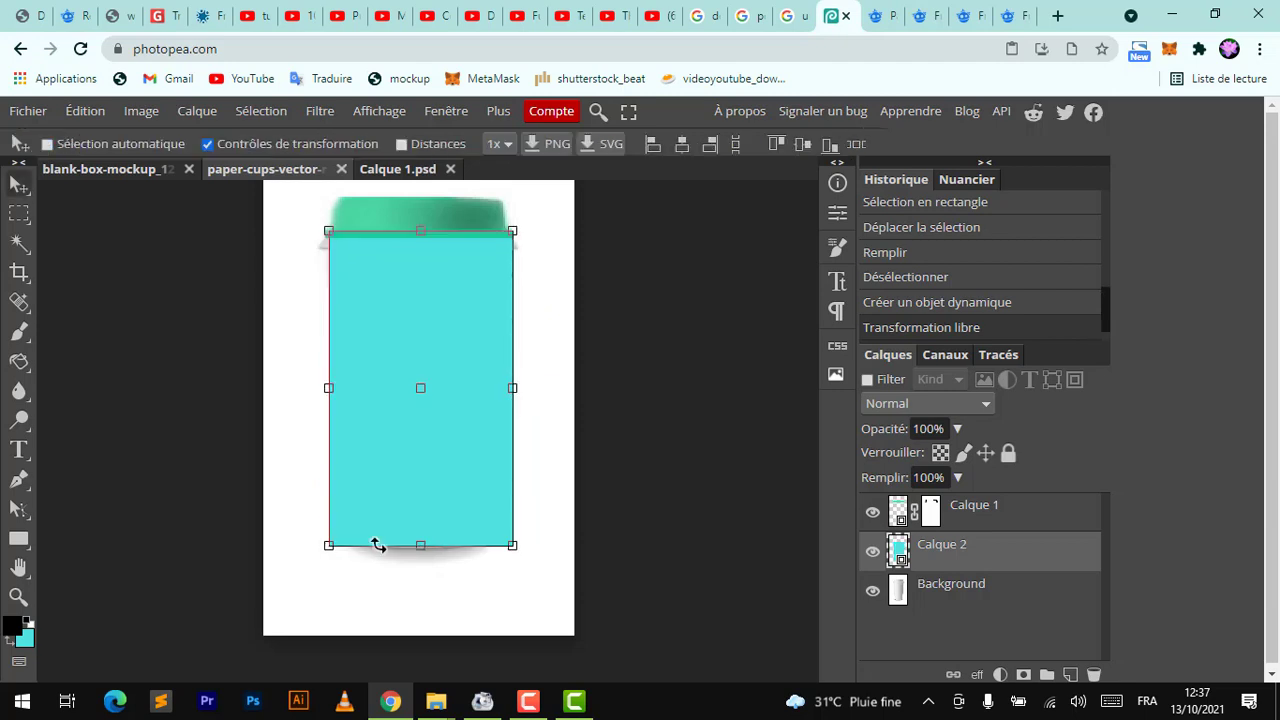
Skew the teal layer by pulling its bottom-left corner down and outward over the cup's base
{"action": "left_click", "coordinate": [72, 113]}
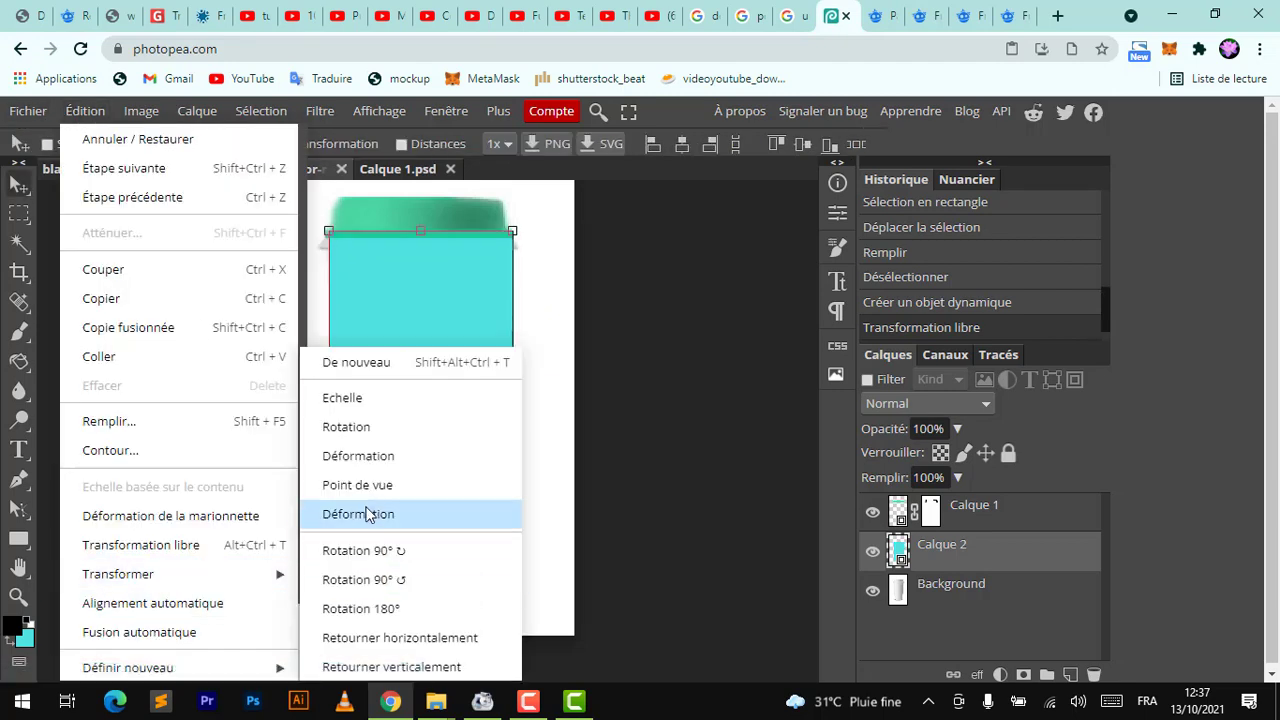
{"action": "left_click", "coordinate": [352, 457]}
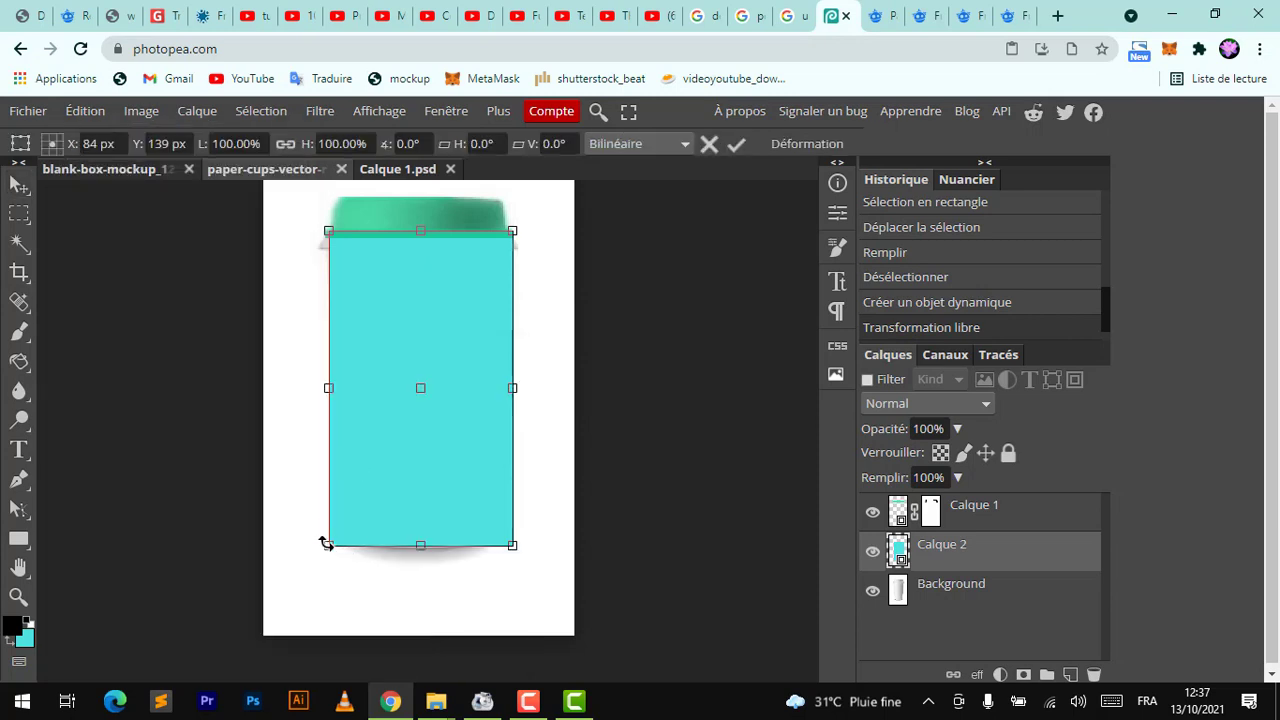
{"action": "mouse_move", "coordinate": [326, 543]}
{"action": "left_mouse_down"}
{"action": "mouse_move", "coordinate": [350, 555]}
{"action": "mouse_move", "coordinate": [471, 543]}
{"action": "mouse_move", "coordinate": [343, 563]}
{"action": "mouse_move", "coordinate": [314, 554]}
{"action": "mouse_move", "coordinate": [320, 563]}
{"action": "left_mouse_up"}
{"action": "key", "text": "Escape"}
{"action": "key", "text": "Return"}
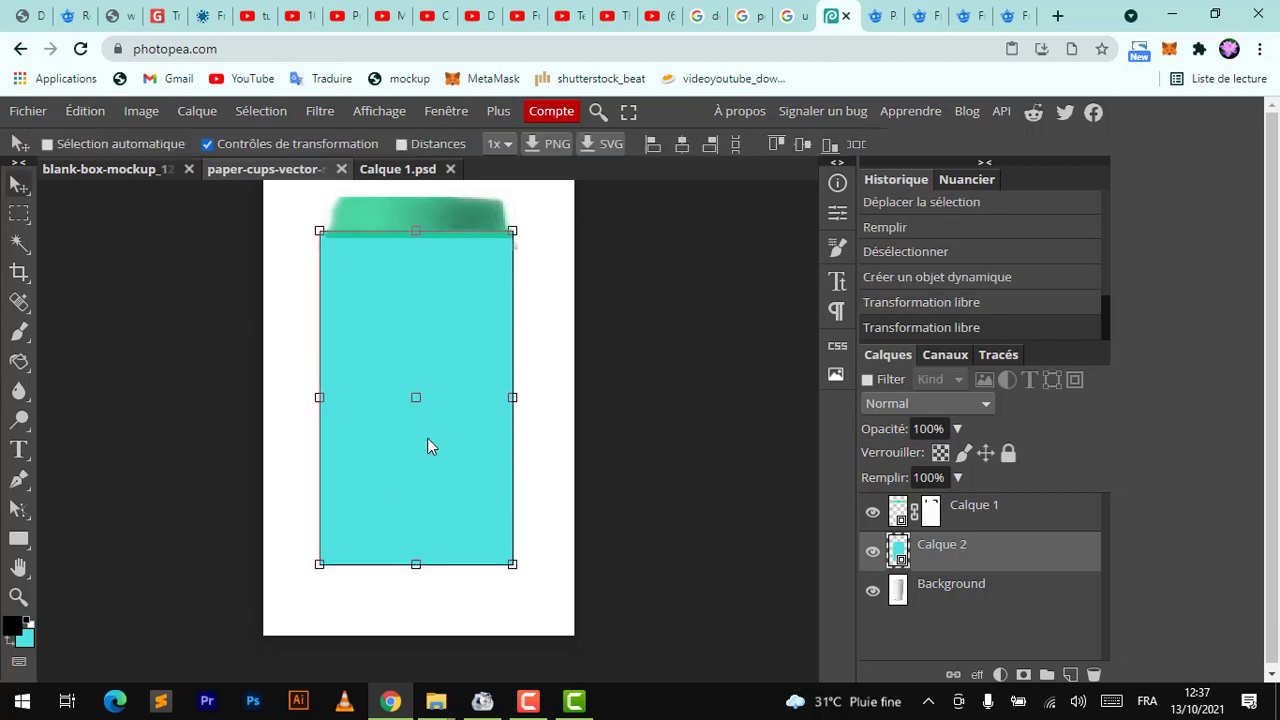
Warp the teal layer's top edge slightly and lower the layer opacity to 78%
{"action": "left_click", "coordinate": [415, 231]}
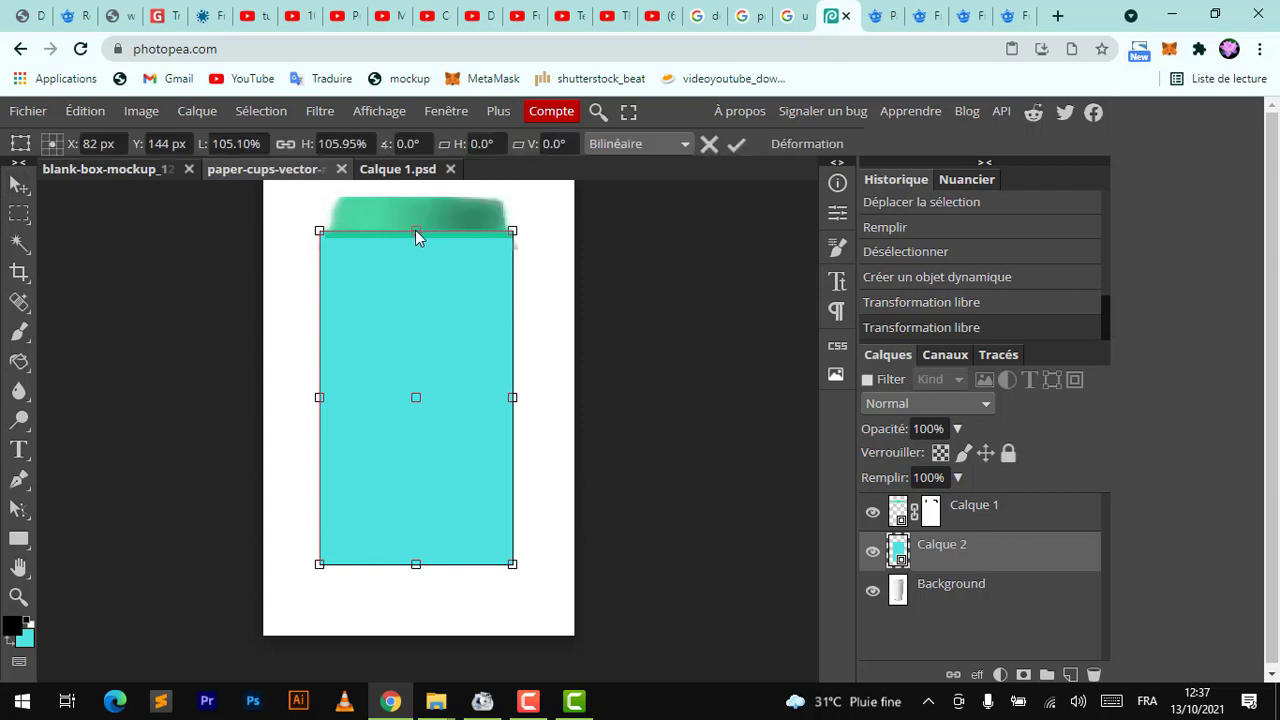
{"action": "left_click", "coordinate": [797, 147]}
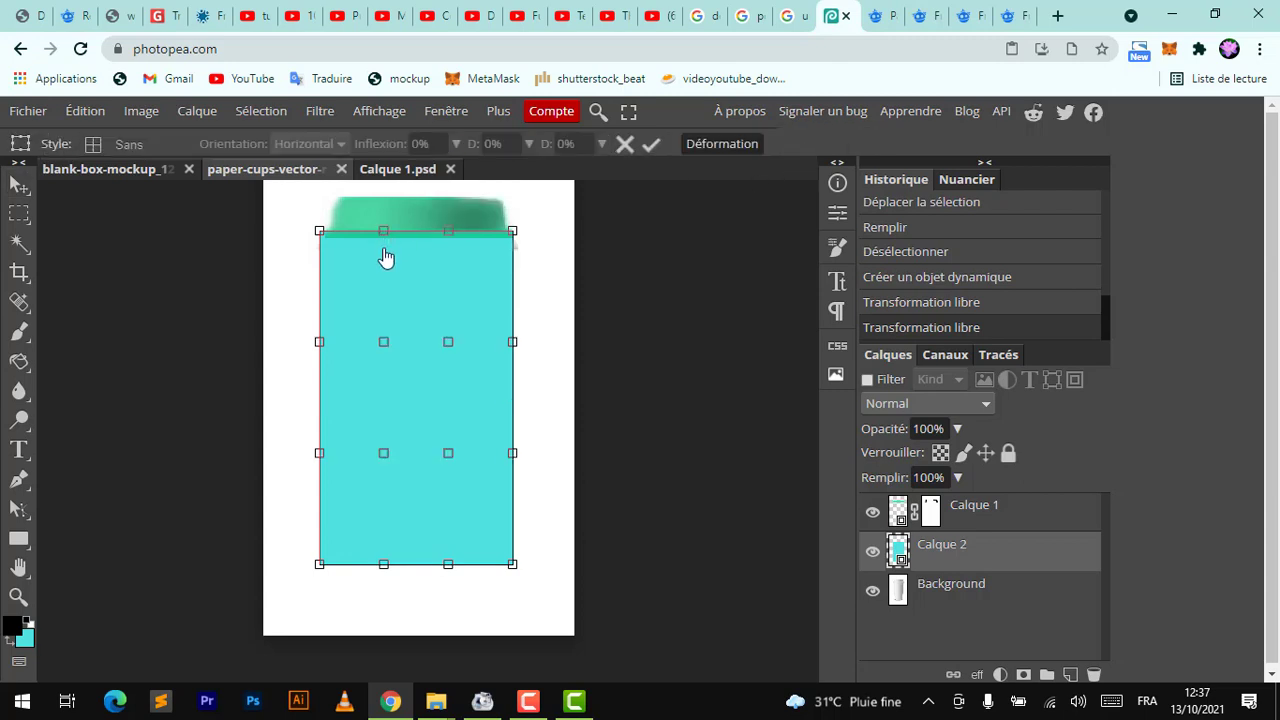
{"action": "left_click_drag", "start_coordinate": [386, 258], "coordinate": [446, 256]}
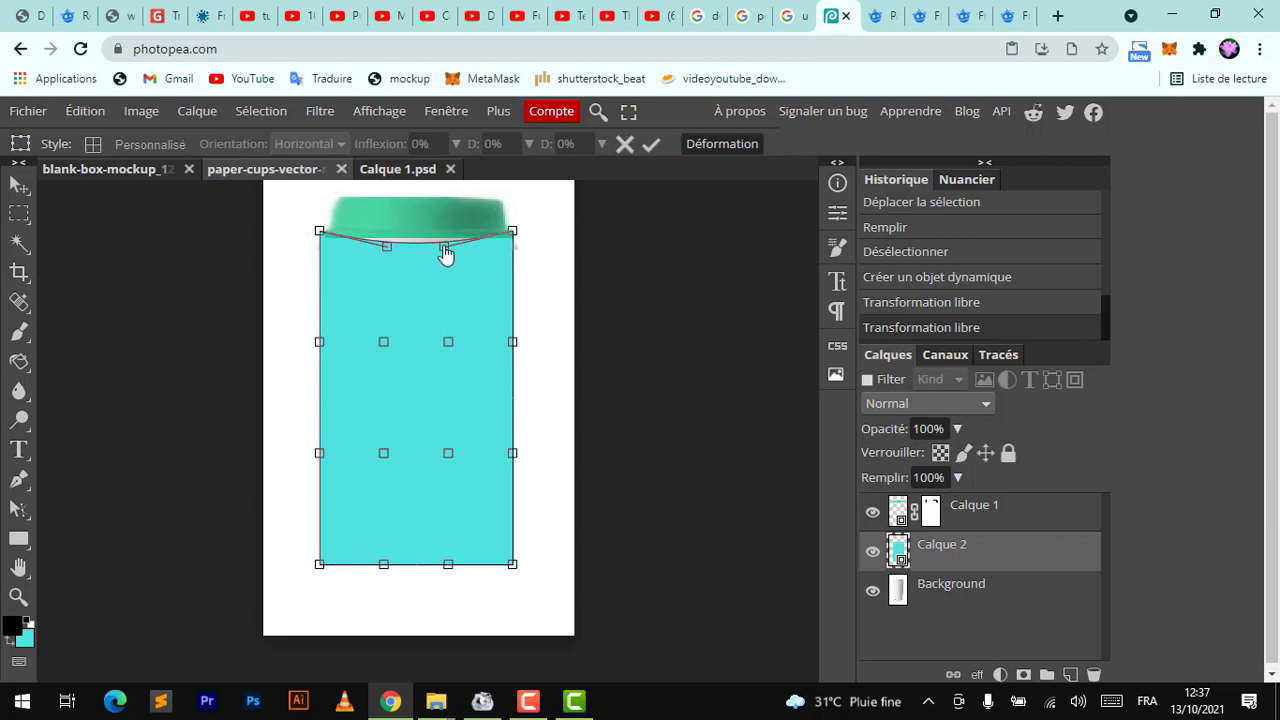
{"action": "left_click", "coordinate": [957, 429]}
{"action": "mouse_move", "coordinate": [960, 456]}
{"action": "left_mouse_down"}
{"action": "mouse_move", "coordinate": [922, 466]}
{"action": "mouse_move", "coordinate": [938, 464]}
{"action": "left_mouse_up"}
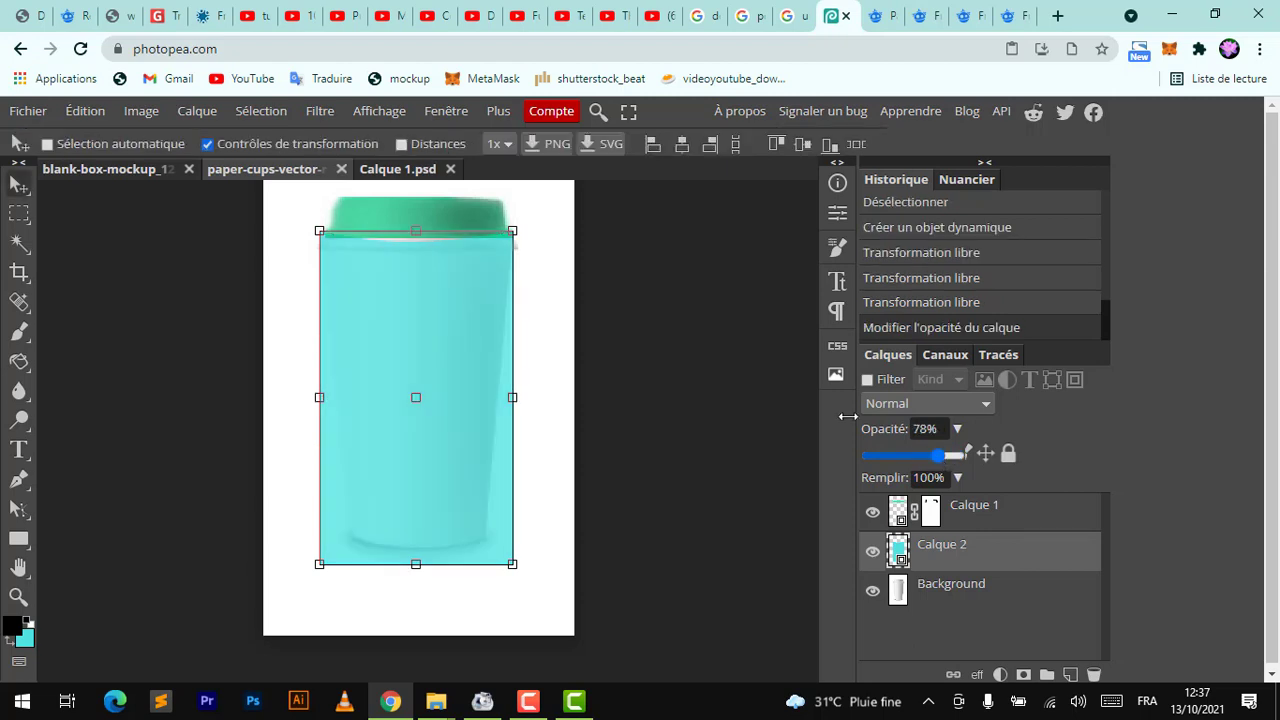
Warp the teal layer's top edge and corners to follow the curve of the cup's rim under the lid
{"action": "left_click", "coordinate": [416, 231]}
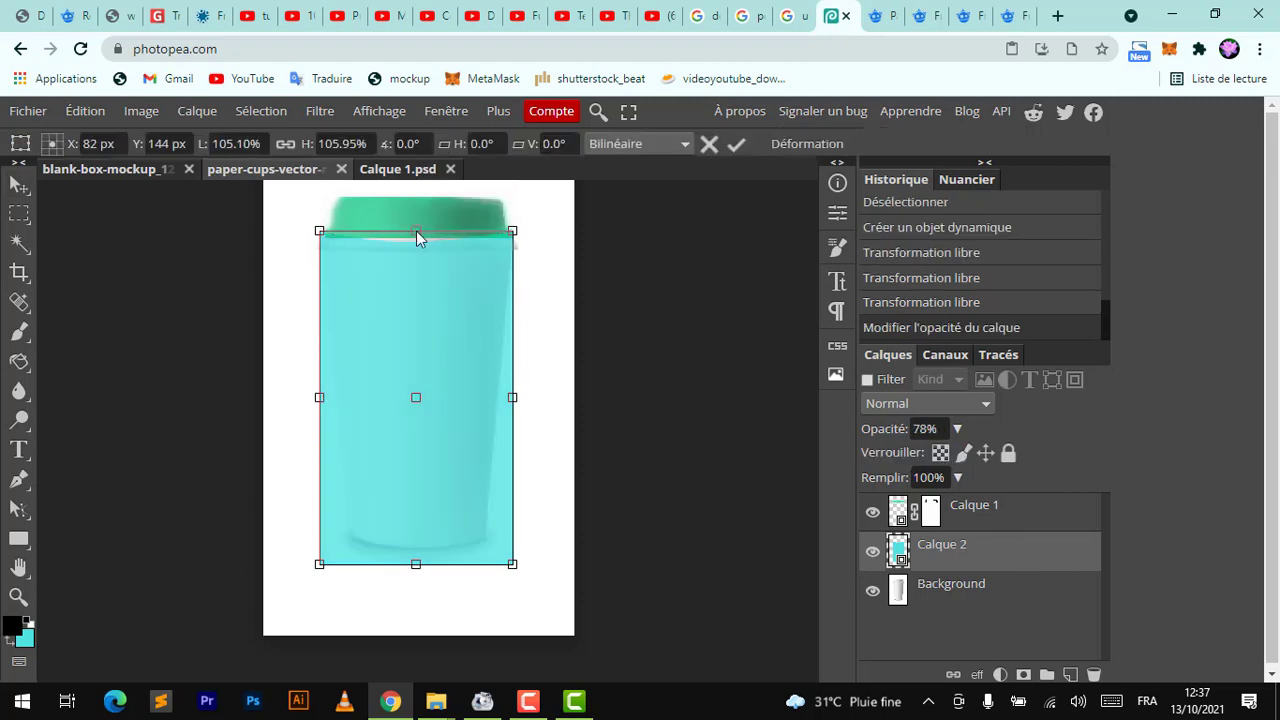
{"action": "scroll", "coordinate": [424, 239], "scroll_direction": "up", "scroll_amount": 2}
{"action": "left_click", "coordinate": [807, 143]}
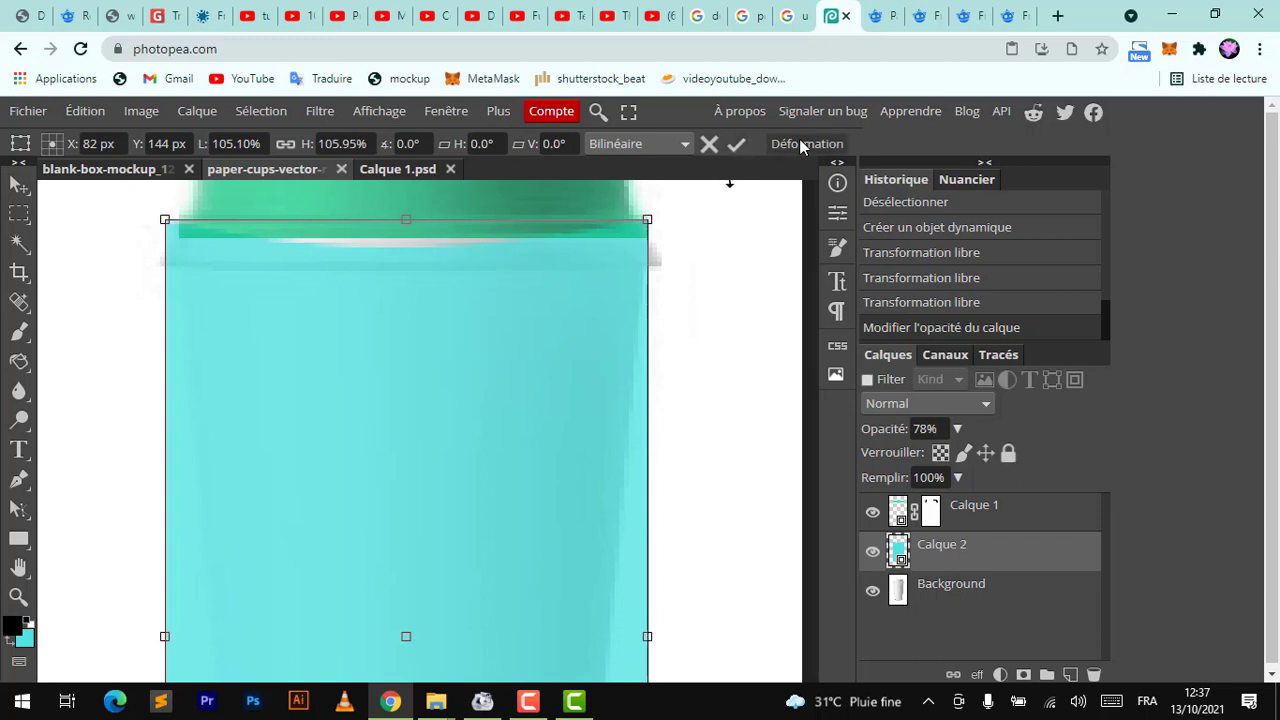
{"action": "left_click_drag", "start_coordinate": [368, 222], "coordinate": [328, 252]}
{"action": "mouse_move", "coordinate": [168, 226]}
{"action": "left_mouse_down"}
{"action": "mouse_move", "coordinate": [172, 258]}
{"action": "mouse_move", "coordinate": [174, 245]}
{"action": "left_mouse_up"}
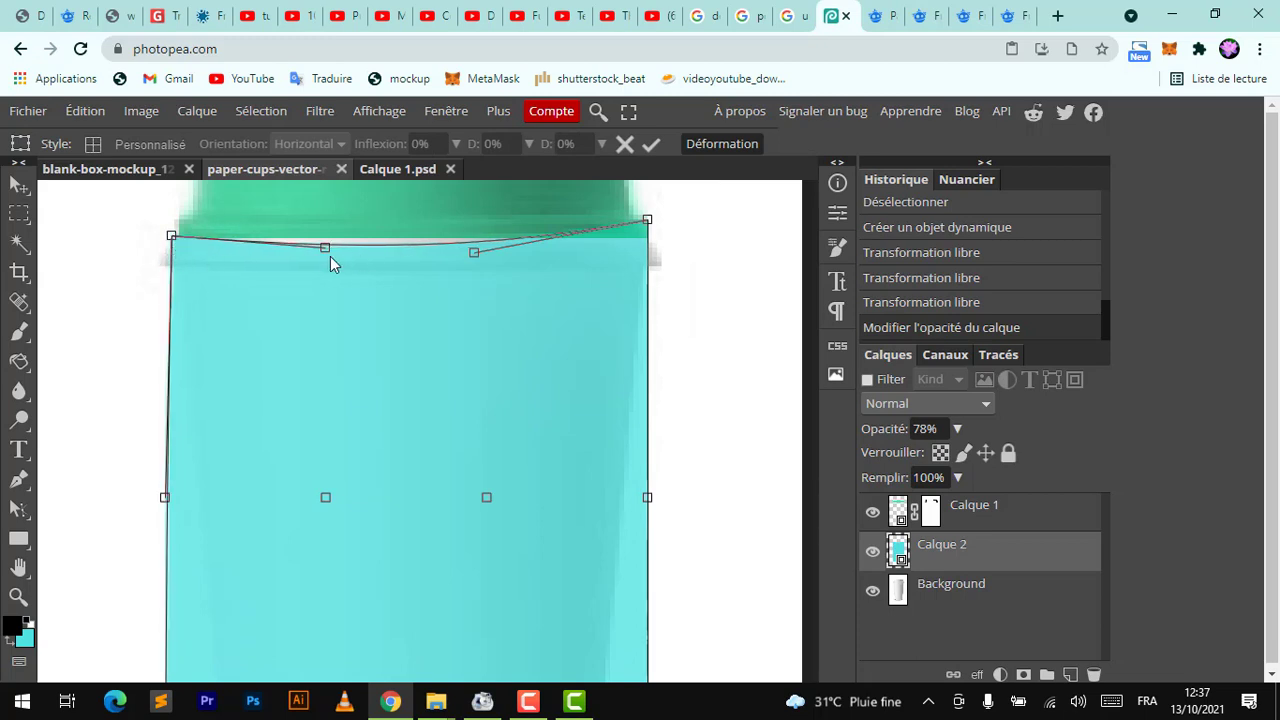
{"action": "left_click_drag", "start_coordinate": [327, 250], "coordinate": [318, 243]}
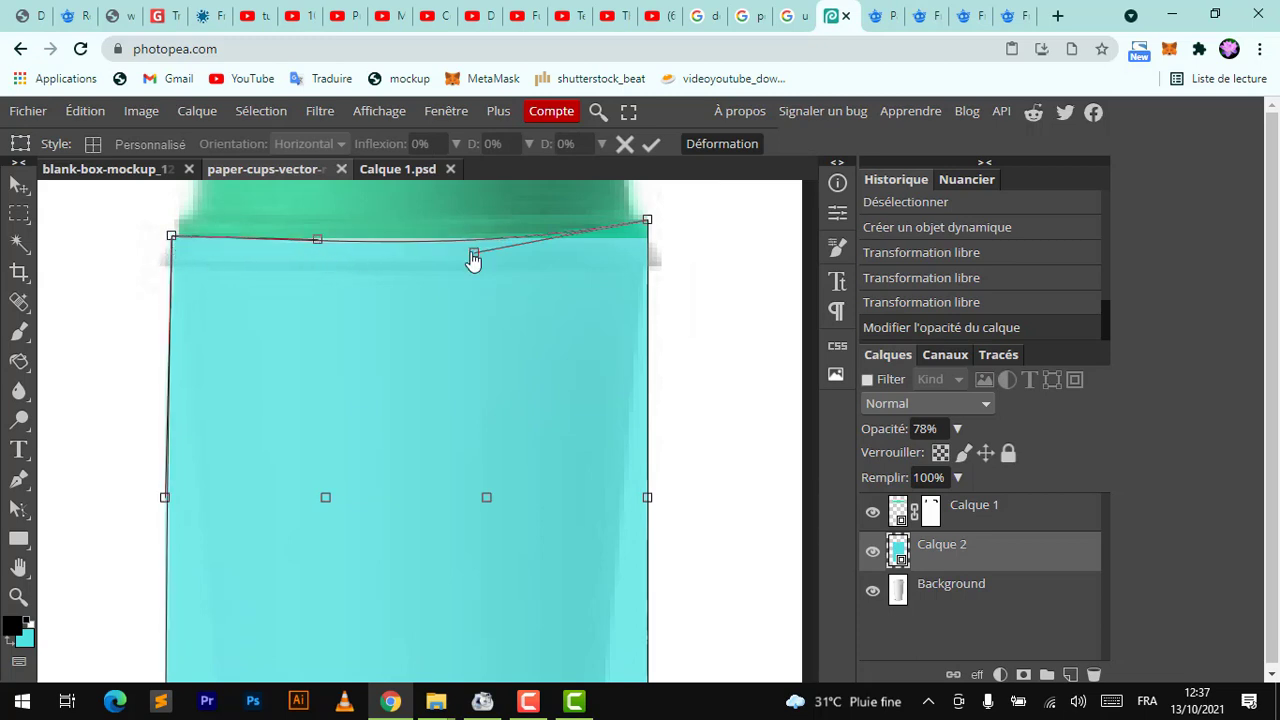
{"action": "left_click_drag", "start_coordinate": [474, 258], "coordinate": [459, 257]}
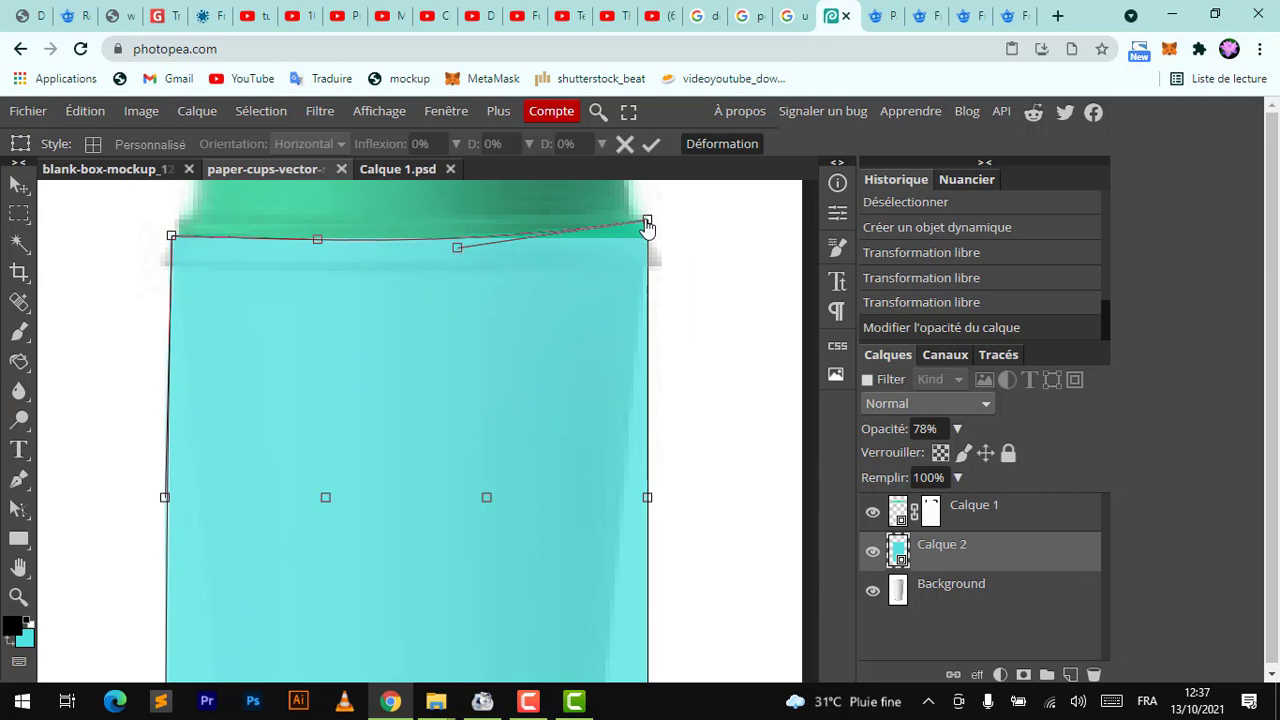
{"action": "left_click_drag", "start_coordinate": [647, 221], "coordinate": [655, 240]}
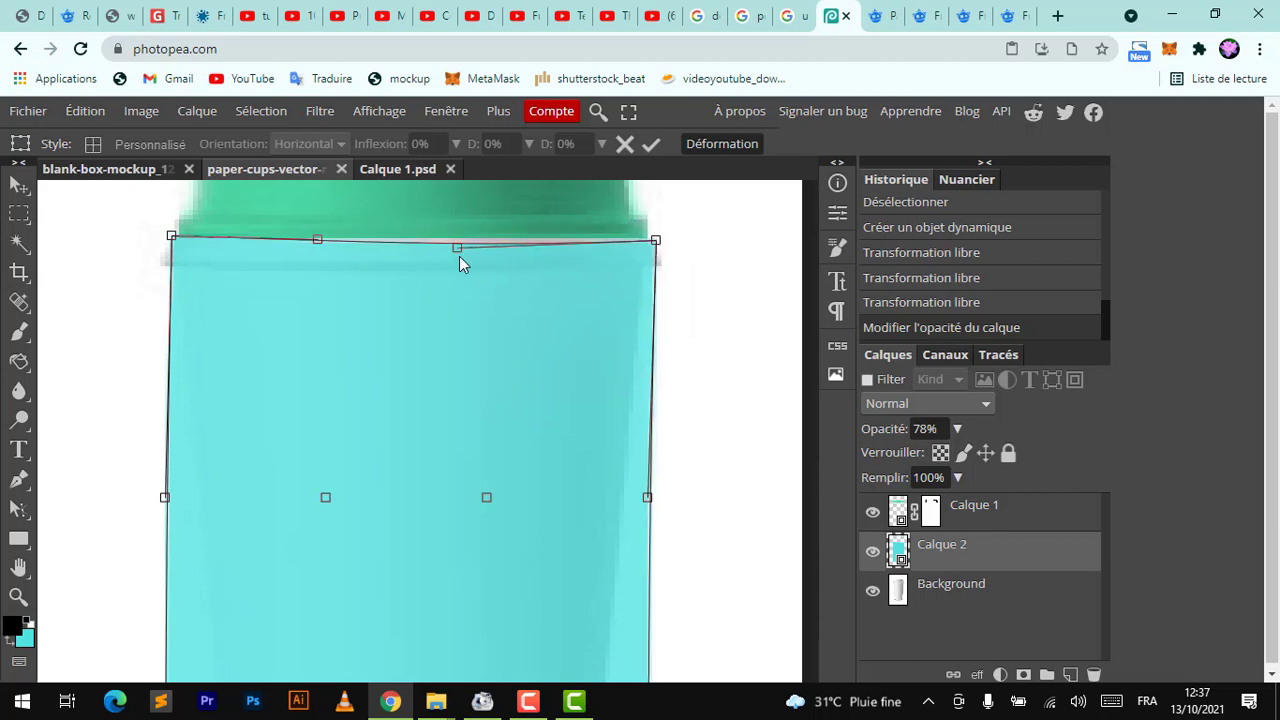
{"action": "left_click_drag", "start_coordinate": [456, 258], "coordinate": [446, 249]}
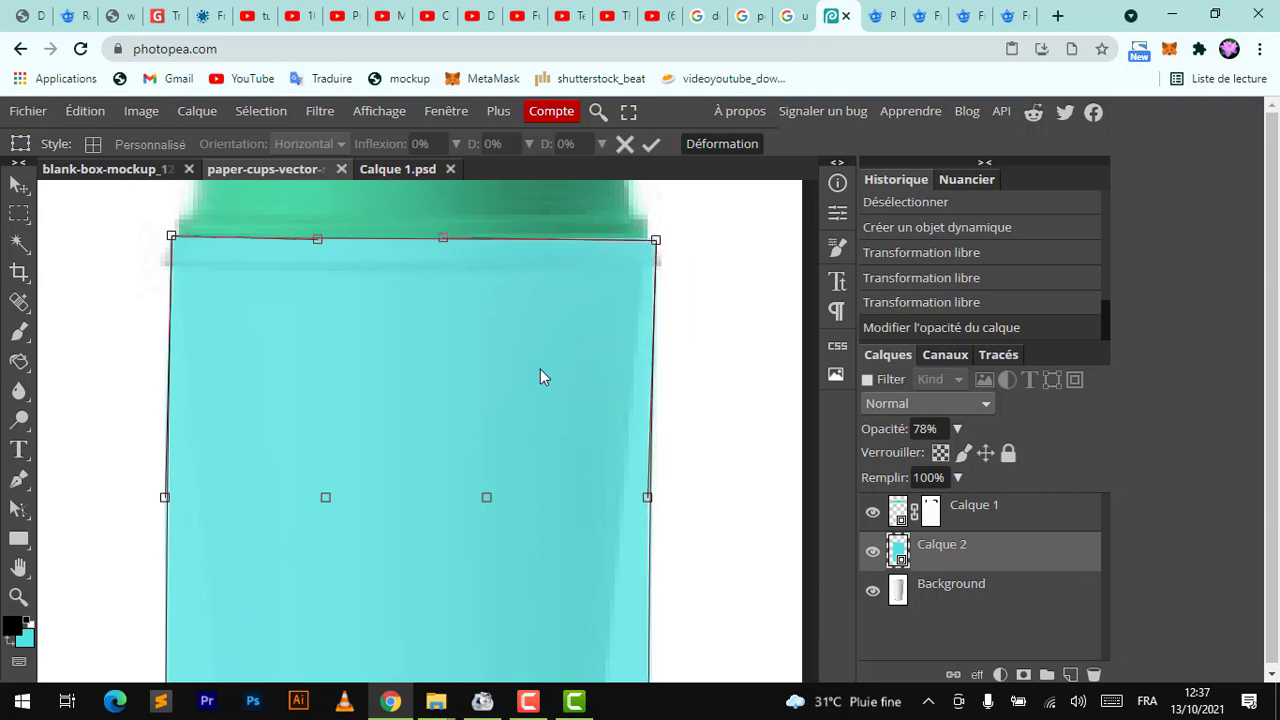
Warp the teal layer's bottom corners and handles inward and up so it rounds over the cup's curved base
{"action": "scroll", "coordinate": [540, 372], "scroll_direction": "down", "scroll_amount": 2}
{"action": "scroll", "coordinate": [540, 377], "scroll_direction": "down", "scroll_amount": 3}
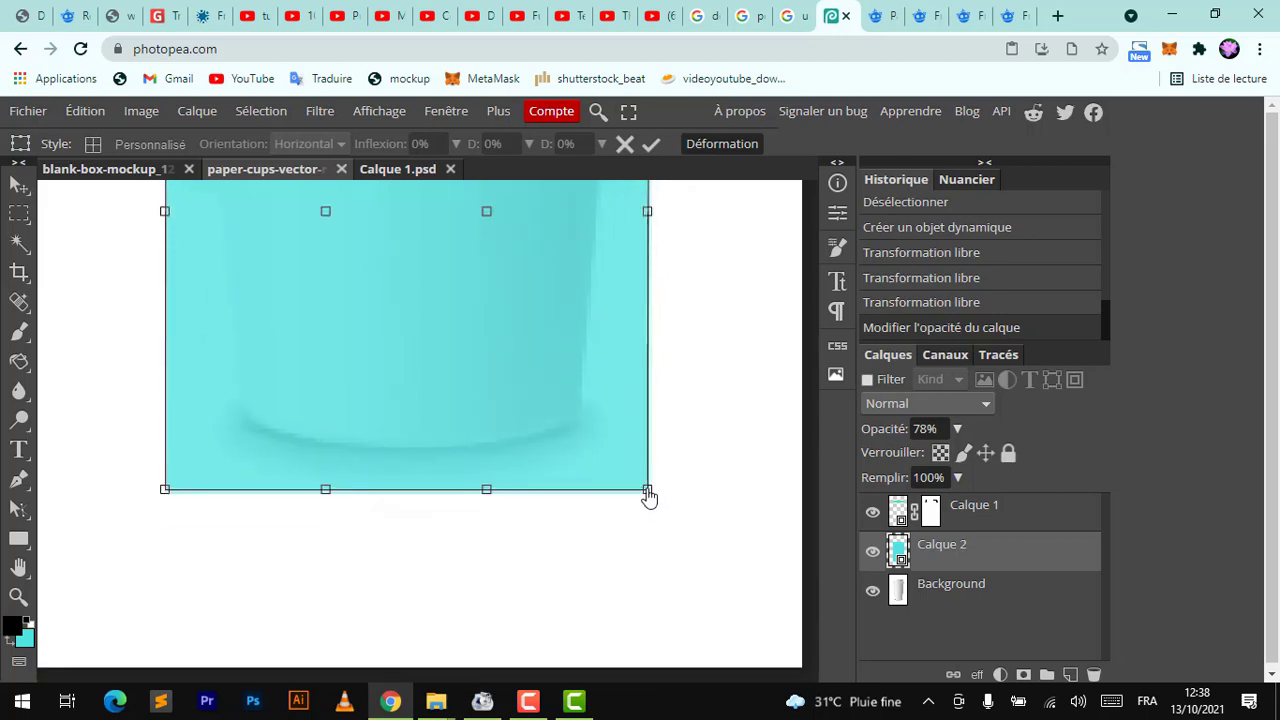
{"action": "left_click_drag", "start_coordinate": [648, 491], "coordinate": [579, 415]}
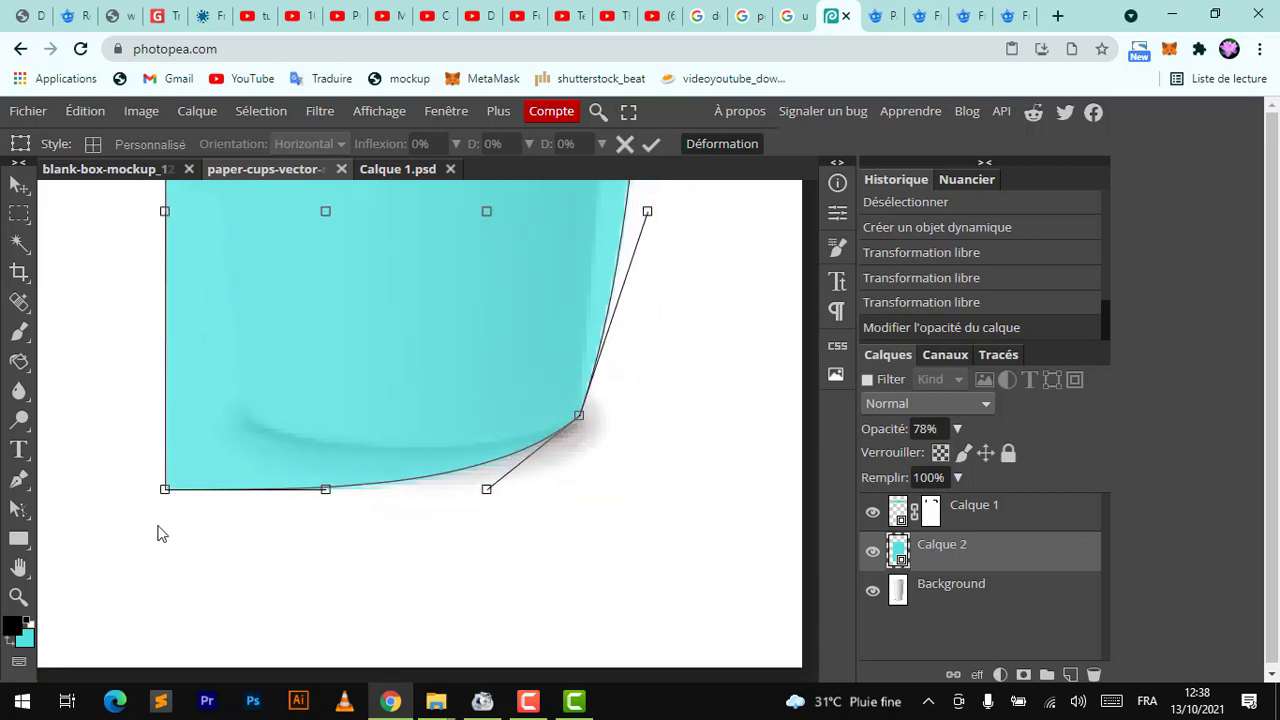
{"action": "left_click_drag", "start_coordinate": [164, 489], "coordinate": [249, 425]}
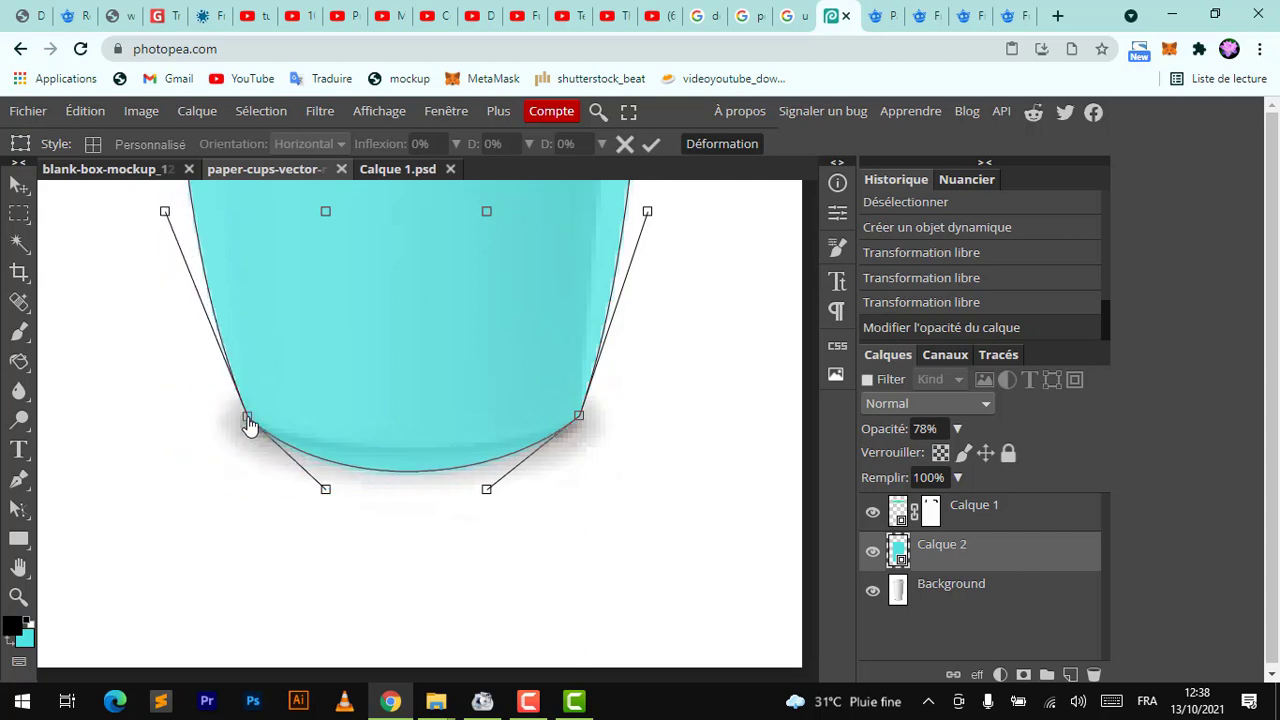
{"action": "left_click_drag", "start_coordinate": [325, 490], "coordinate": [325, 453]}
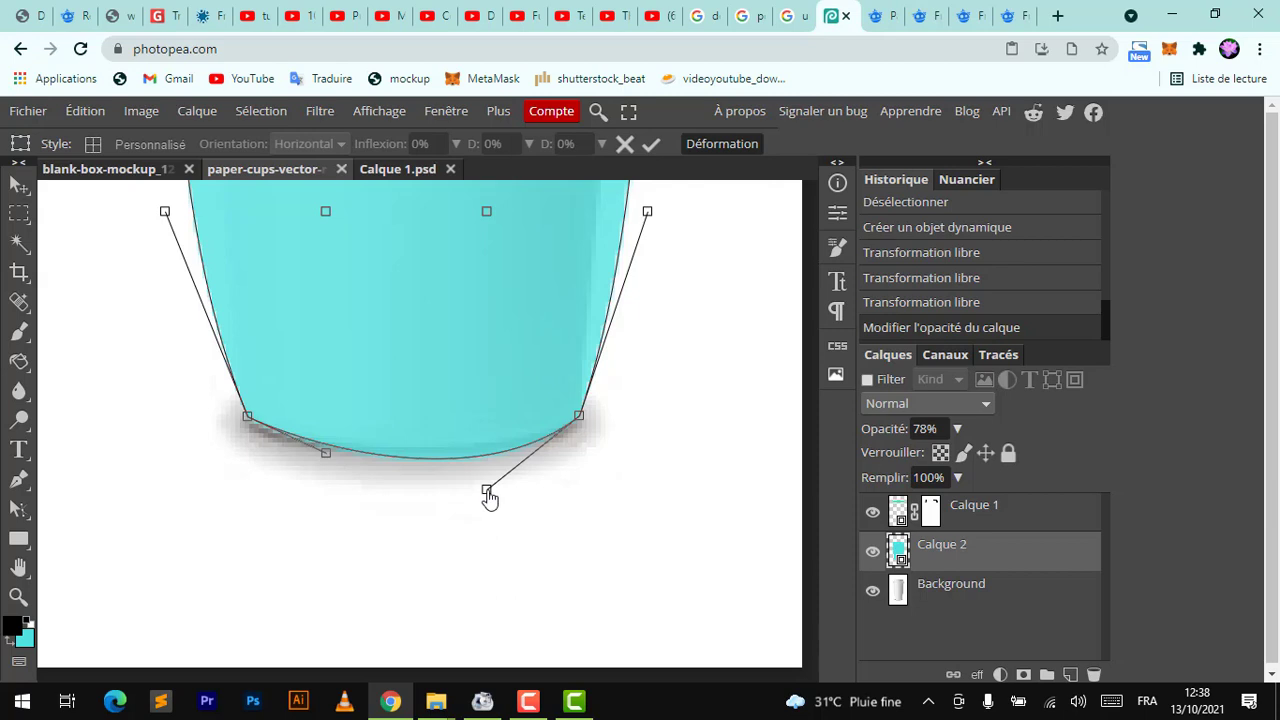
{"action": "left_click_drag", "start_coordinate": [486, 490], "coordinate": [475, 468]}
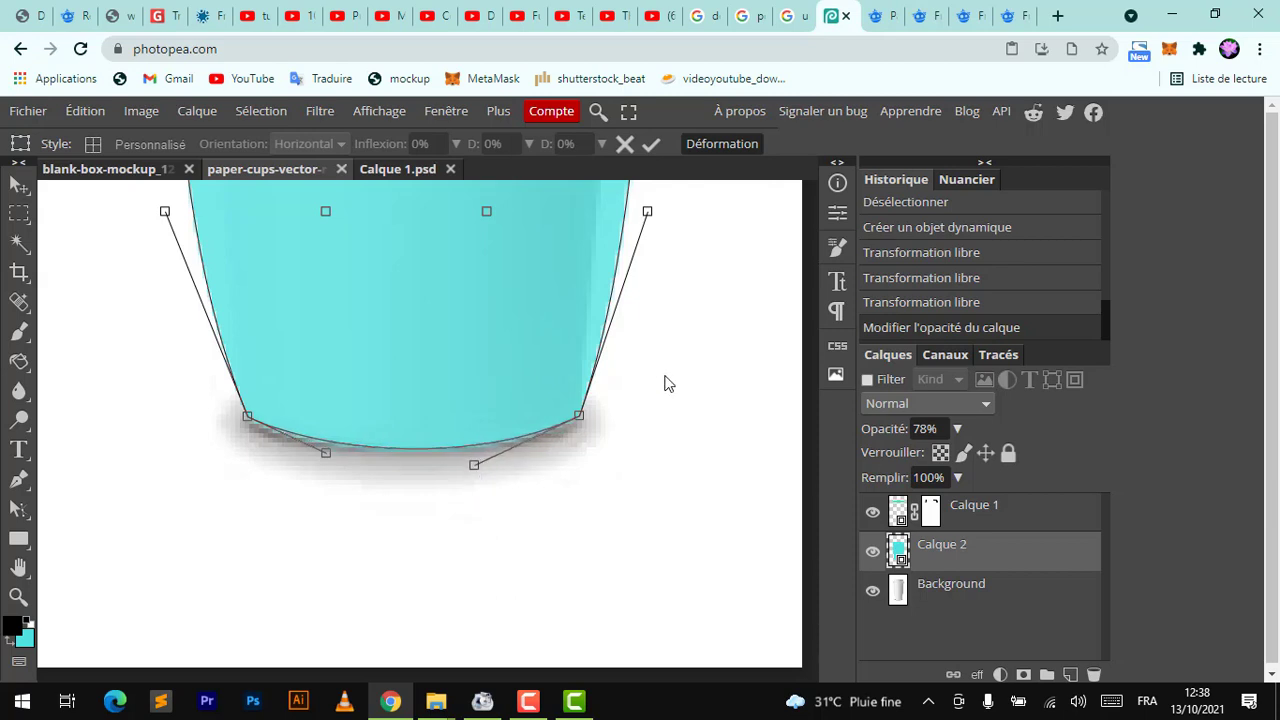
Warp the teal layer's side handles inward to taper along the cup's walls and commit the warp
{"action": "scroll", "coordinate": [666, 380], "scroll_direction": "up", "scroll_amount": 5}
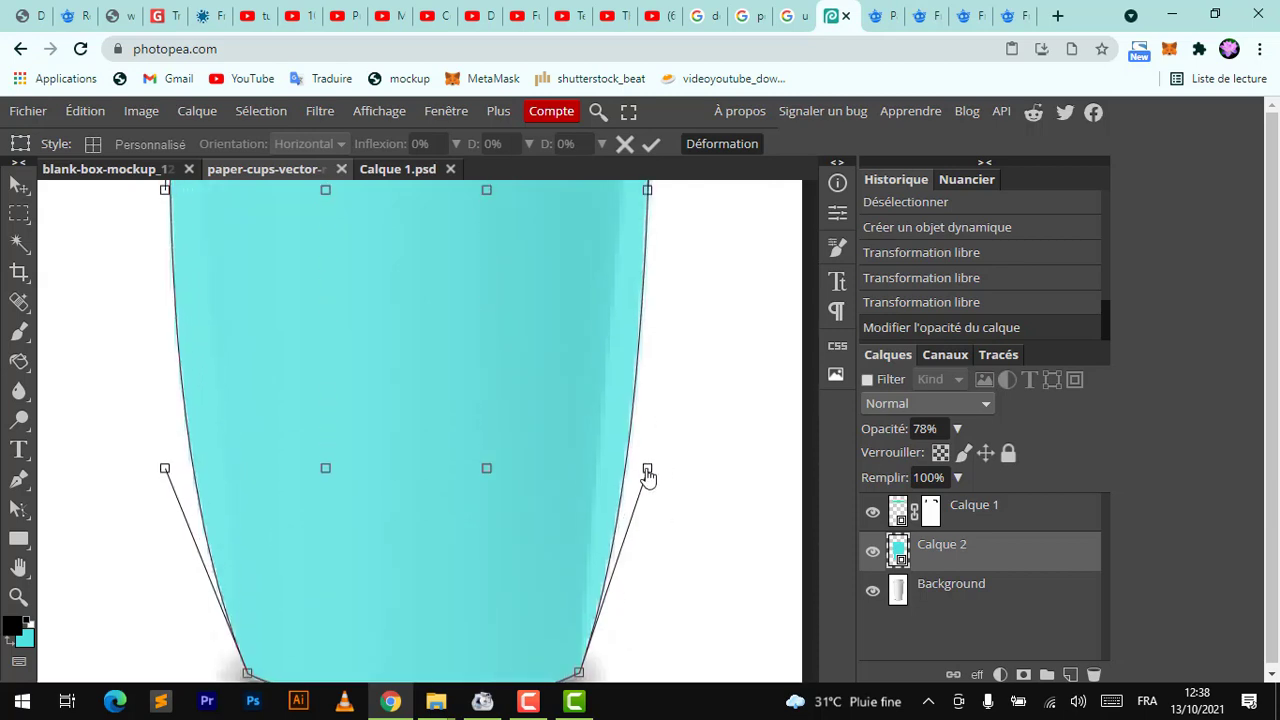
{"action": "left_click_drag", "start_coordinate": [647, 469], "coordinate": [612, 368]}
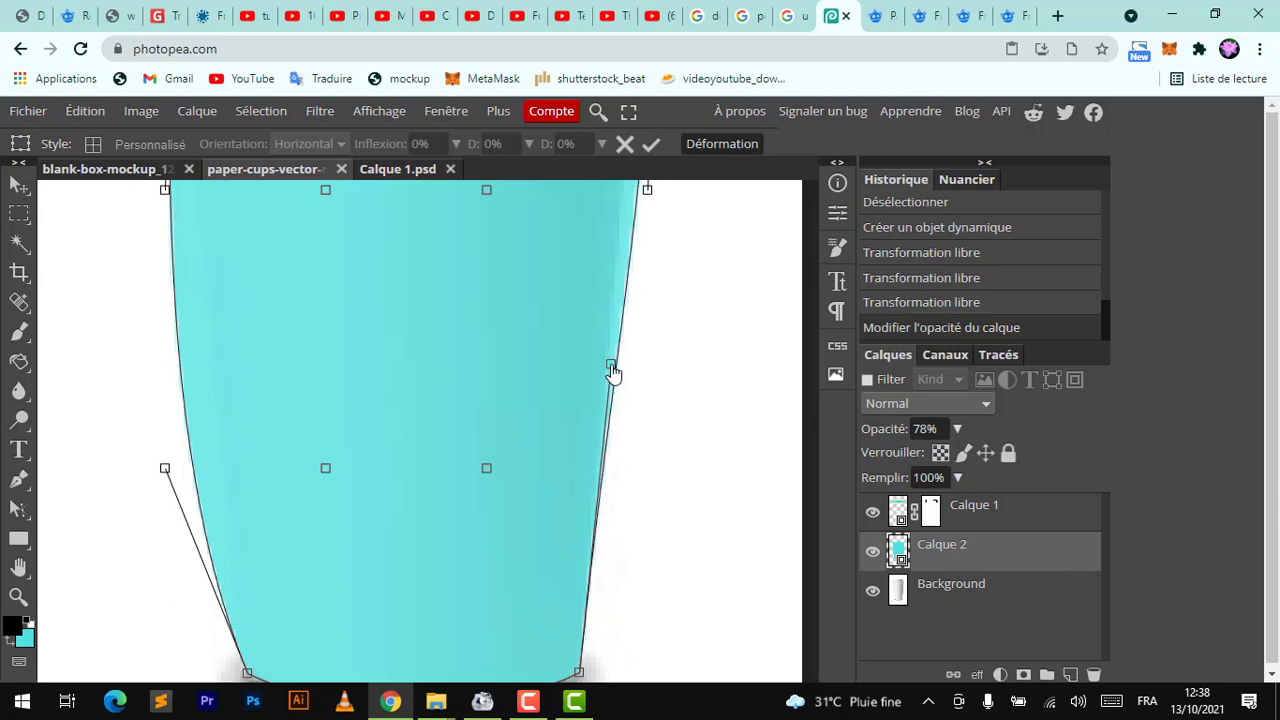
{"action": "left_click_drag", "start_coordinate": [166, 469], "coordinate": [231, 423]}
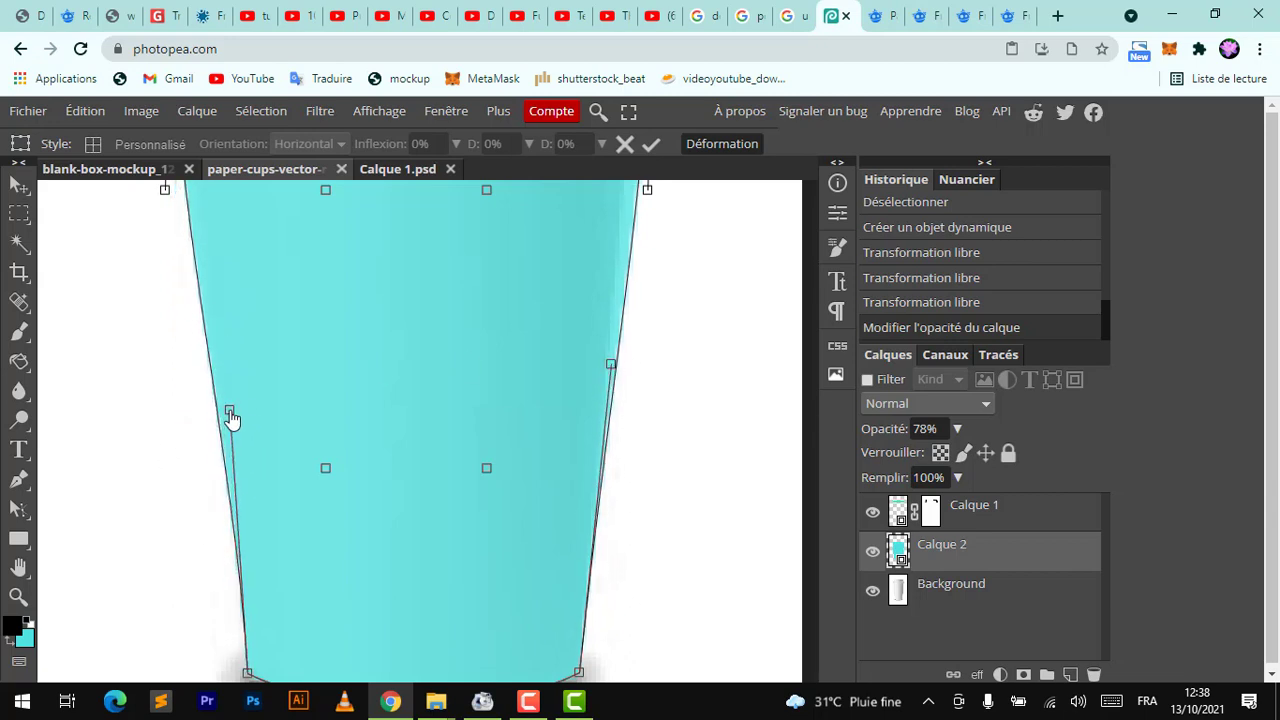
{"action": "scroll", "coordinate": [231, 423], "scroll_direction": "up", "scroll_amount": 3}
{"action": "left_click_drag", "start_coordinate": [165, 383], "coordinate": [186, 394]}
{"action": "left_click_drag", "start_coordinate": [649, 386], "coordinate": [627, 375]}
{"action": "key", "text": "Return"}
Set the teal layer's opacity to 100% and its blend mode to Produit
{"action": "scroll", "coordinate": [627, 375], "scroll_direction": "down", "scroll_amount": 5}
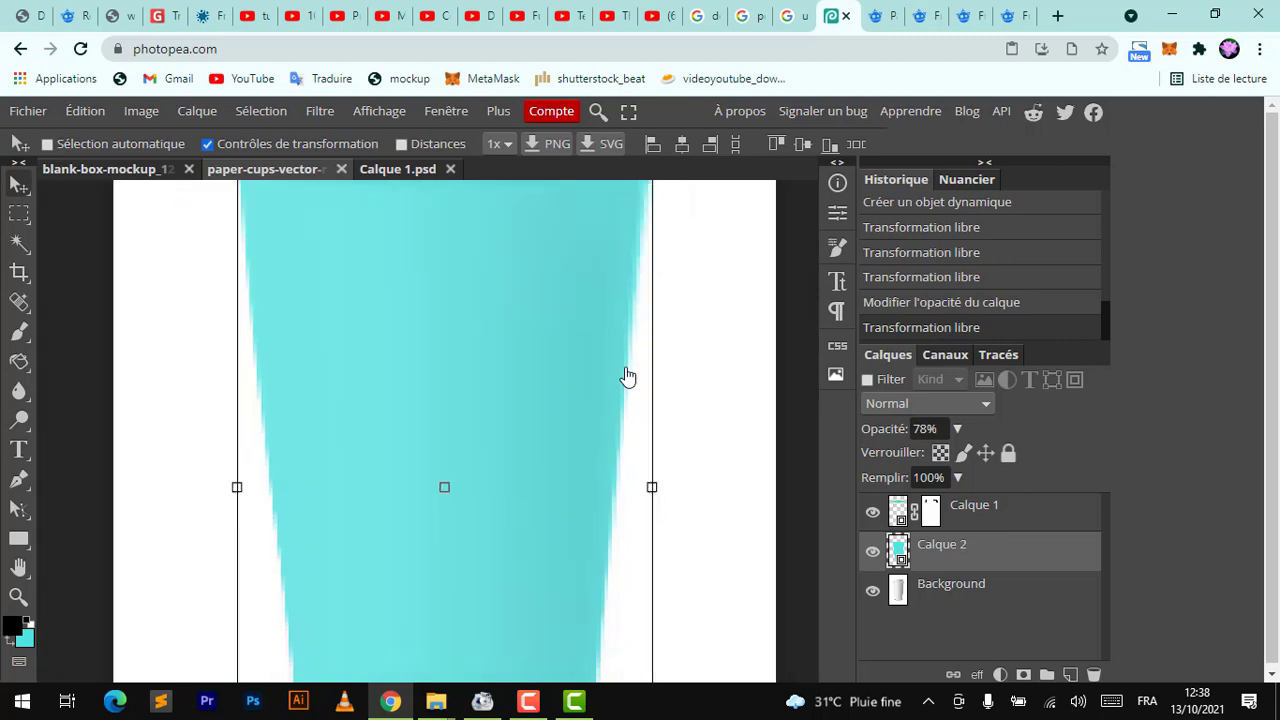
{"action": "scroll", "coordinate": [627, 375], "scroll_direction": "up", "scroll_amount": 2}
{"action": "scroll", "coordinate": [627, 376], "scroll_direction": "up", "scroll_amount": 4}
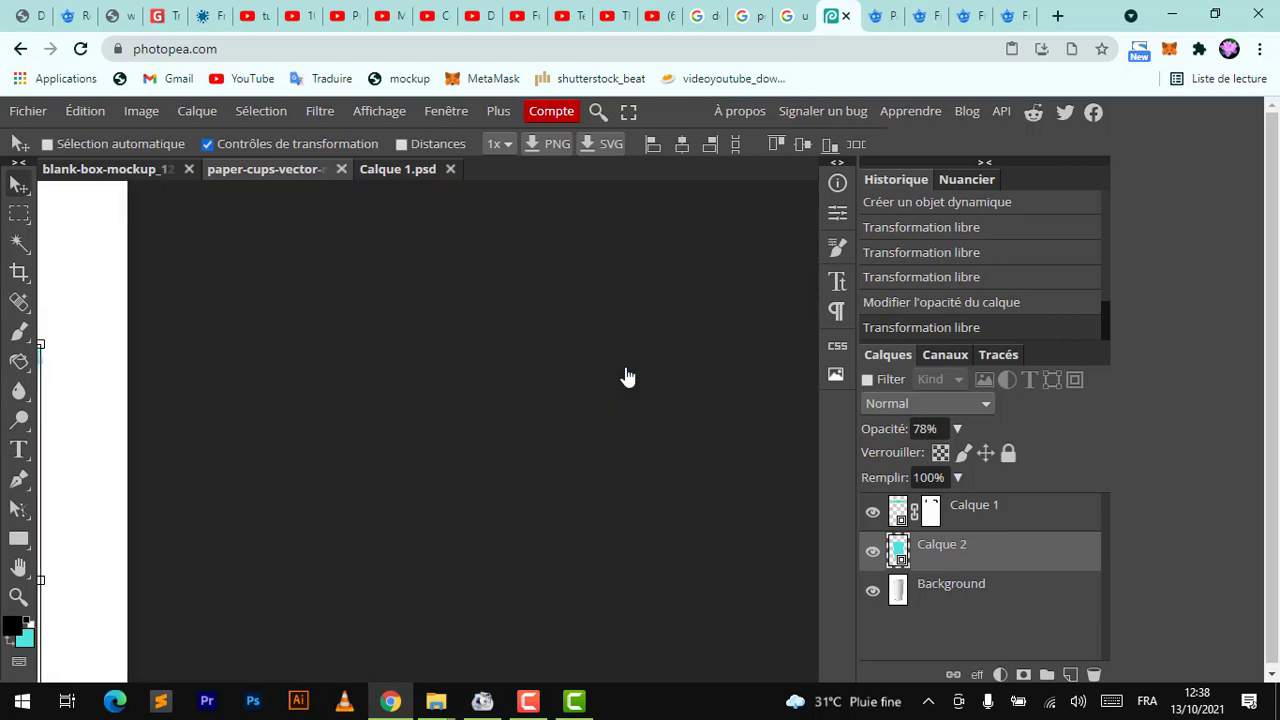
{"action": "scroll", "coordinate": [627, 376], "scroll_direction": "down", "scroll_amount": 2}
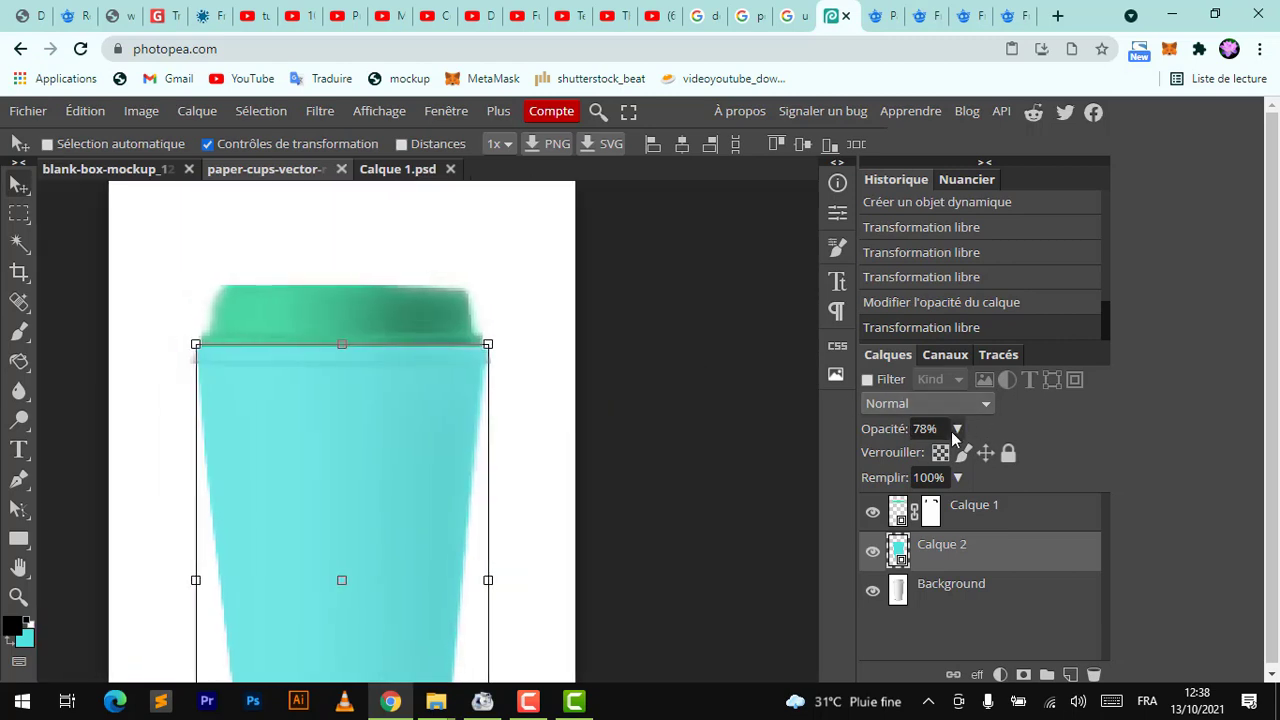
{"action": "left_click", "coordinate": [957, 428]}
{"action": "left_click_drag", "start_coordinate": [942, 456], "coordinate": [968, 462]}
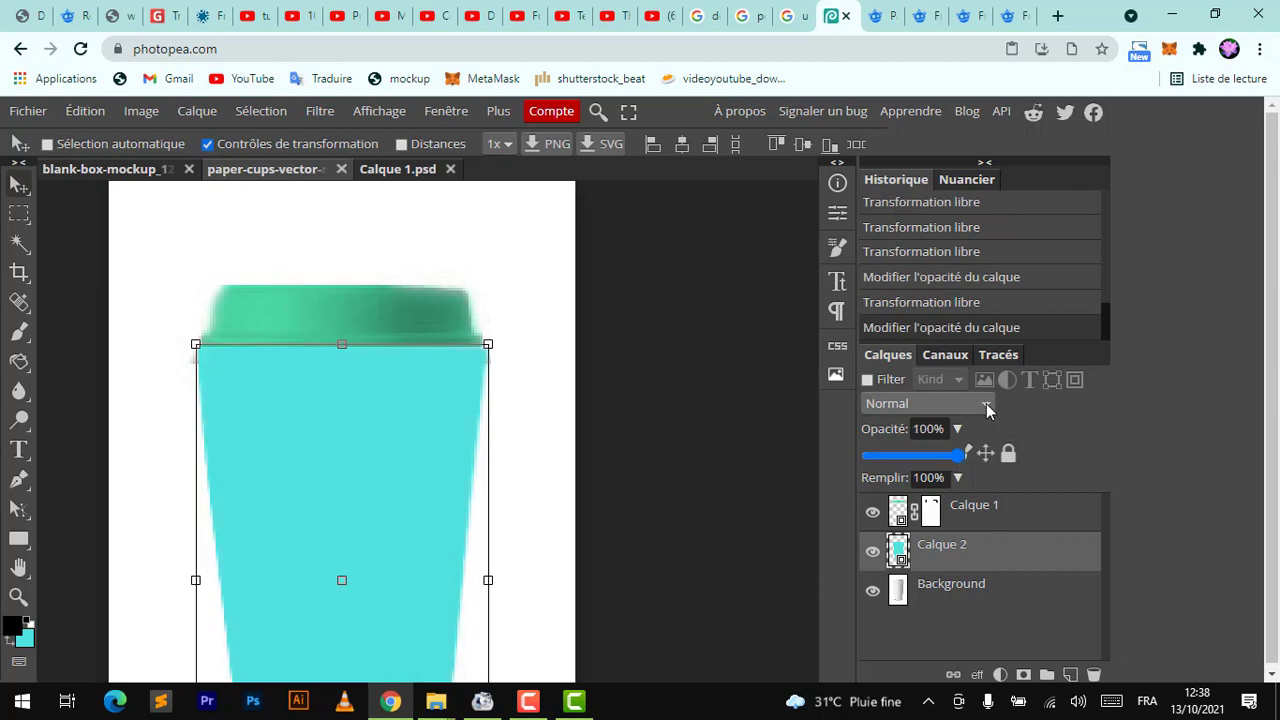
{"action": "left_click", "coordinate": [985, 404]}
{"action": "left_click", "coordinate": [889, 136]}
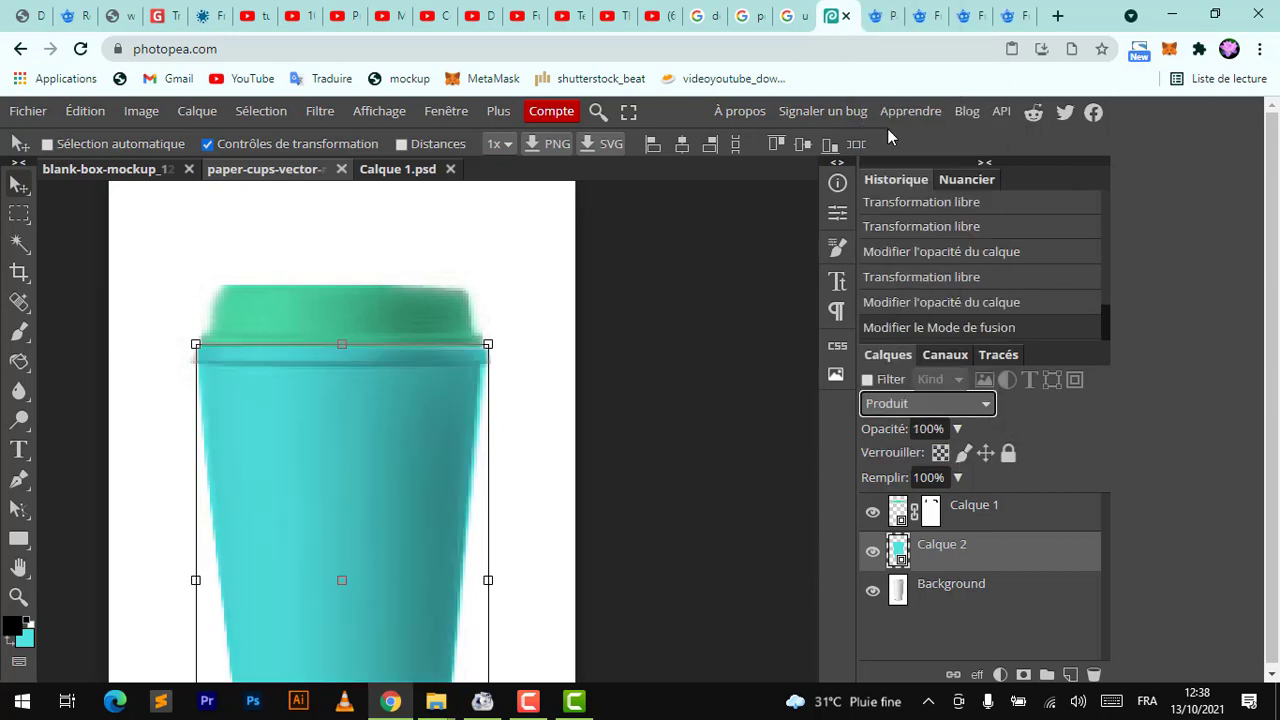
Close the open smart object tab and open the teal layer's smart object contents, fitted to the view
{"action": "left_click", "coordinate": [932, 598]}
{"action": "scroll", "coordinate": [474, 447], "scroll_direction": "down", "scroll_amount": 5}
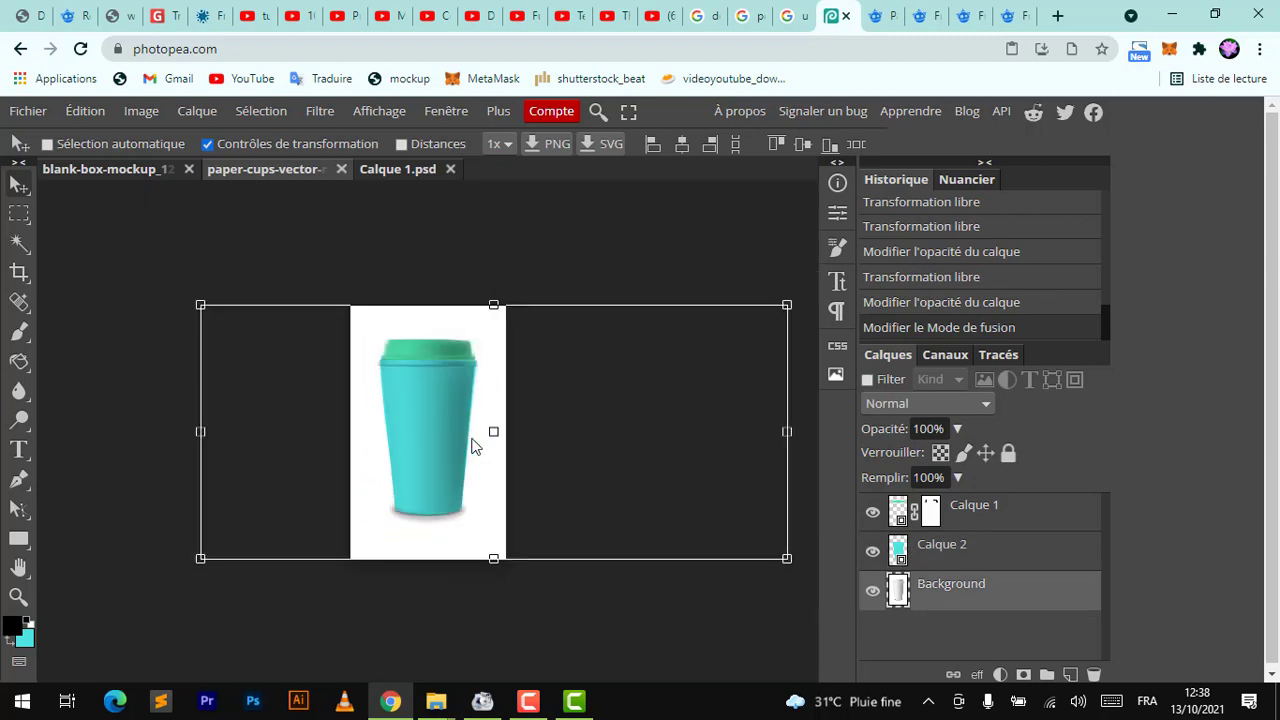
{"action": "scroll", "coordinate": [474, 447], "scroll_direction": "up", "scroll_amount": 4}
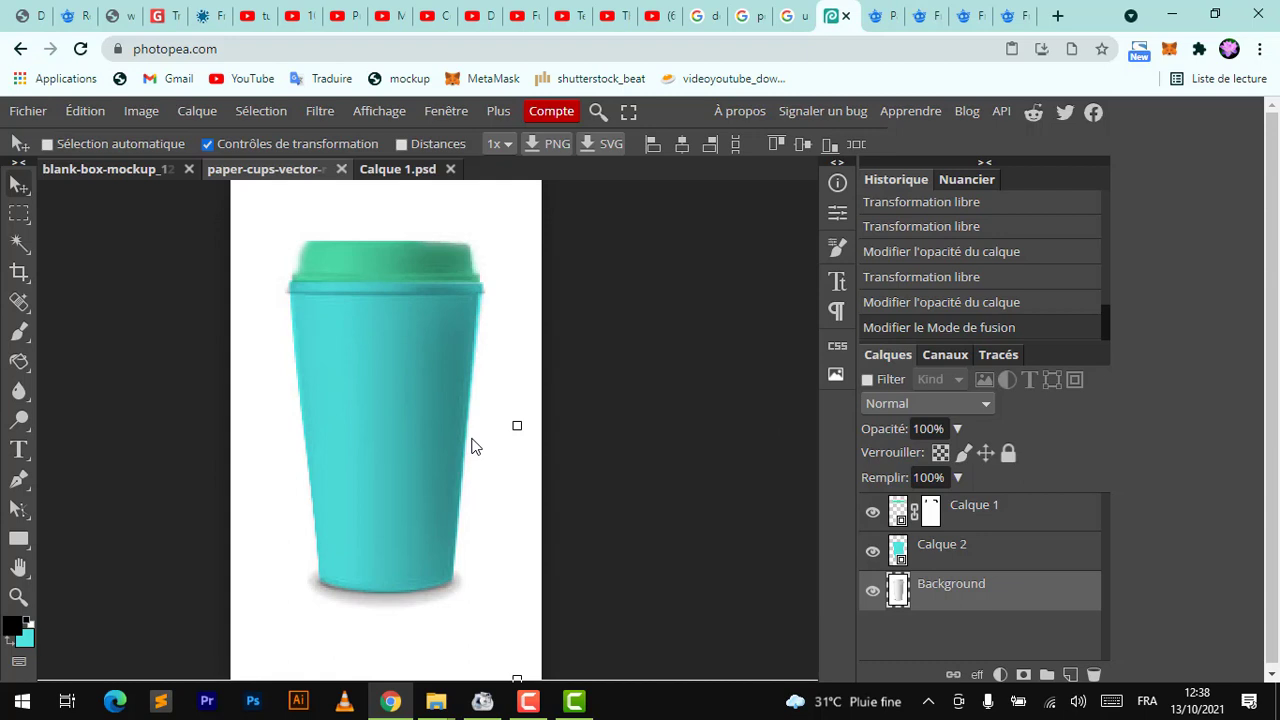
{"action": "left_click", "coordinate": [966, 524]}
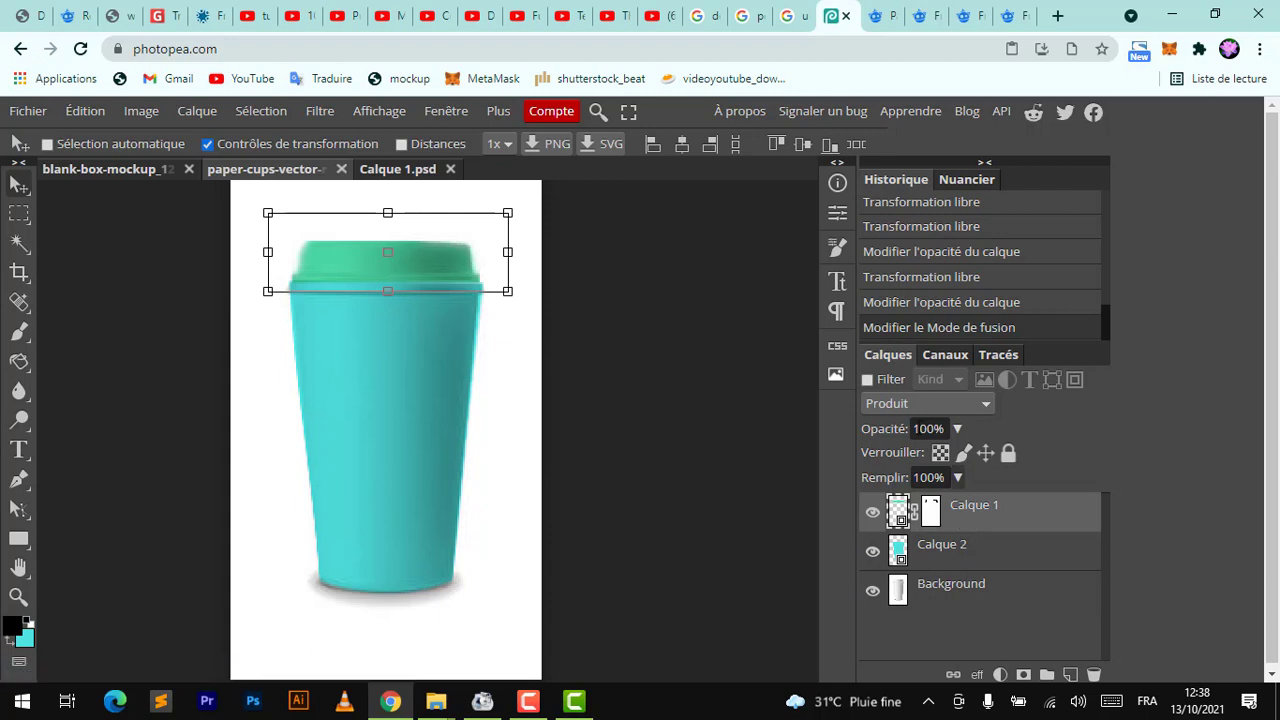
{"action": "left_click", "coordinate": [451, 170]}
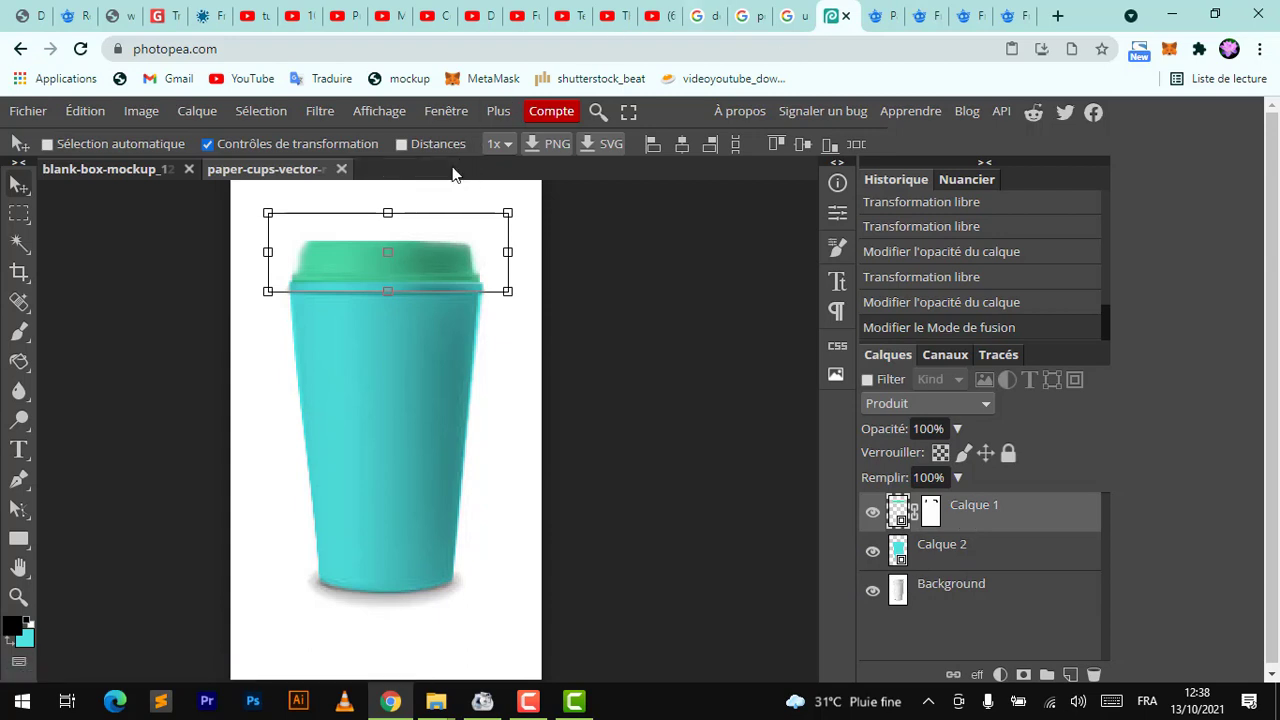
{"action": "double_click", "coordinate": [899, 551]}
{"action": "key", "text": "ctrl+0"}
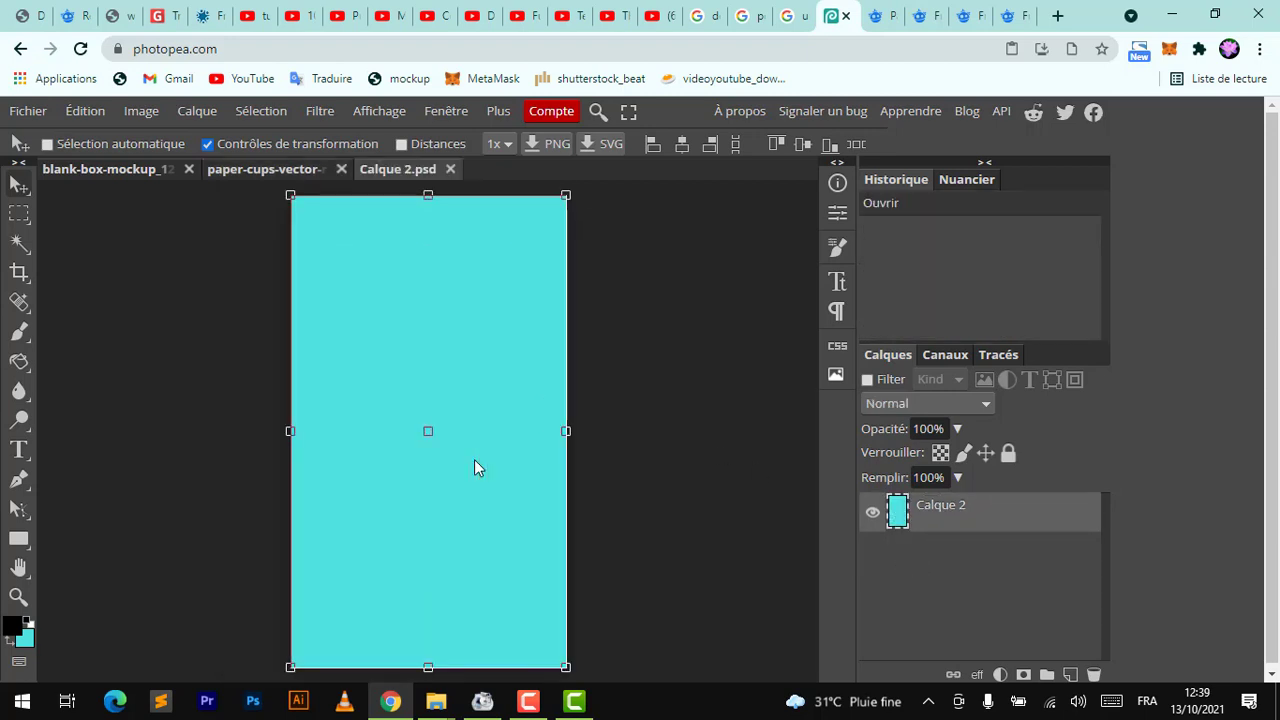
Fill the smart object's layer with a light beige foreground colour
{"action": "left_click", "coordinate": [11, 630]}
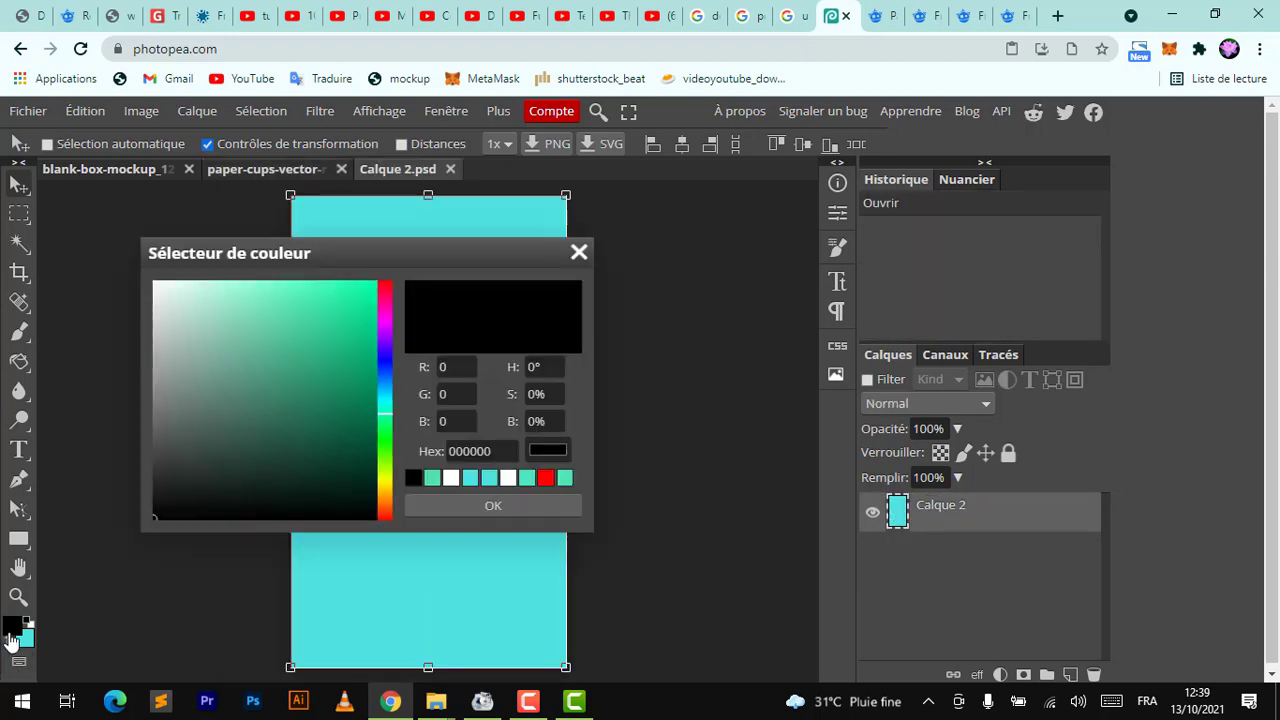
{"action": "left_click", "coordinate": [228, 308]}
{"action": "key", "text": "Return"}
{"action": "key", "text": "alt+BackSpace"}
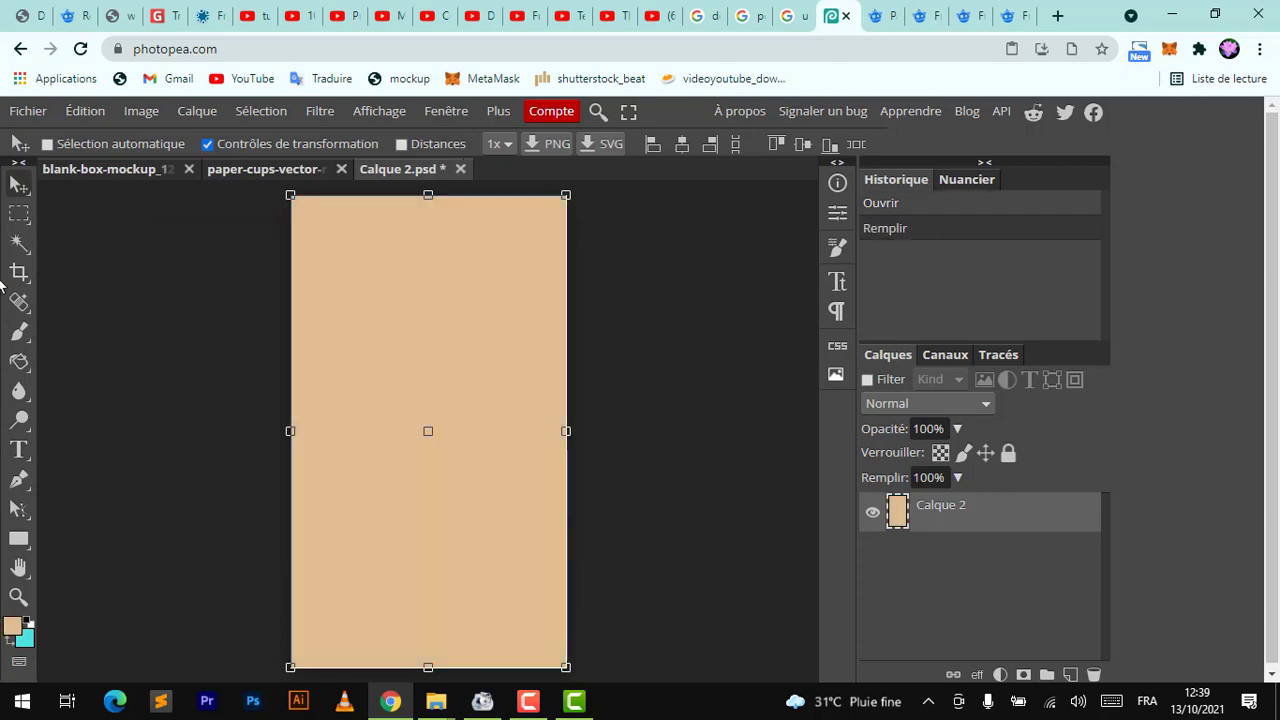
Draw a diagonal triangular selection across the lower part of the canvas with the Polygonal Lasso
{"action": "right_click", "coordinate": [21, 219]}
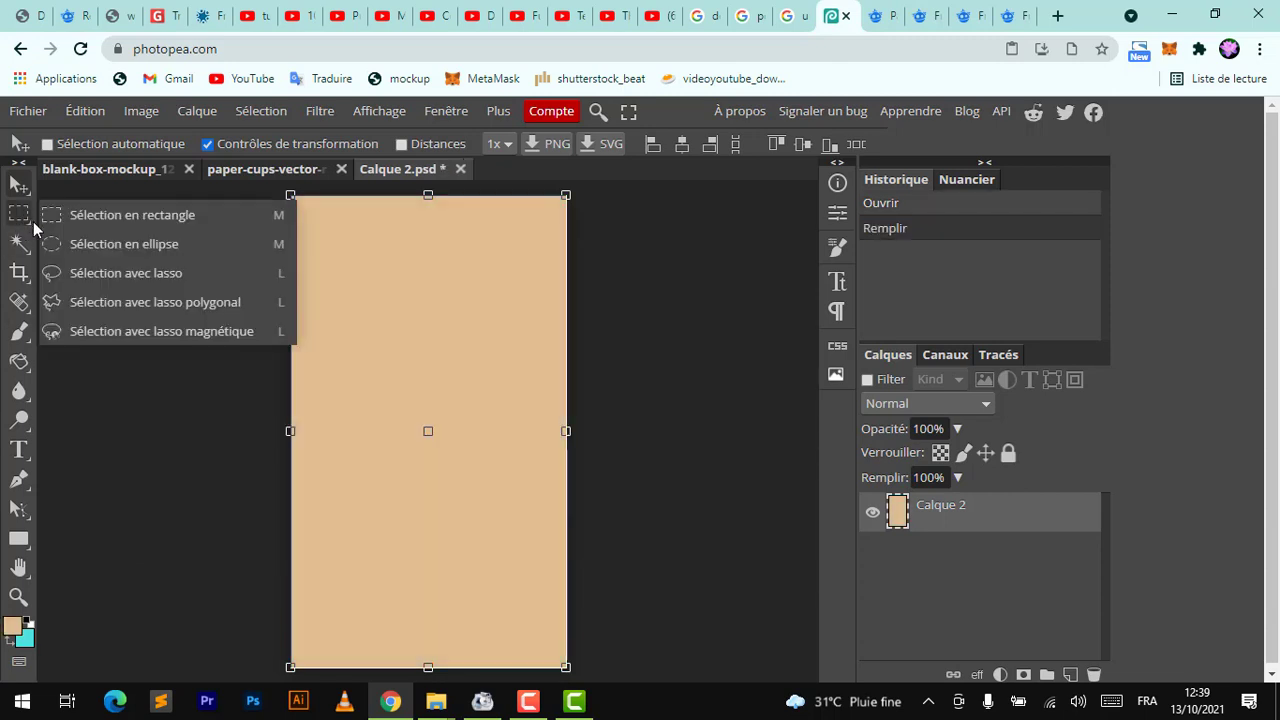
{"action": "left_click", "coordinate": [71, 271]}
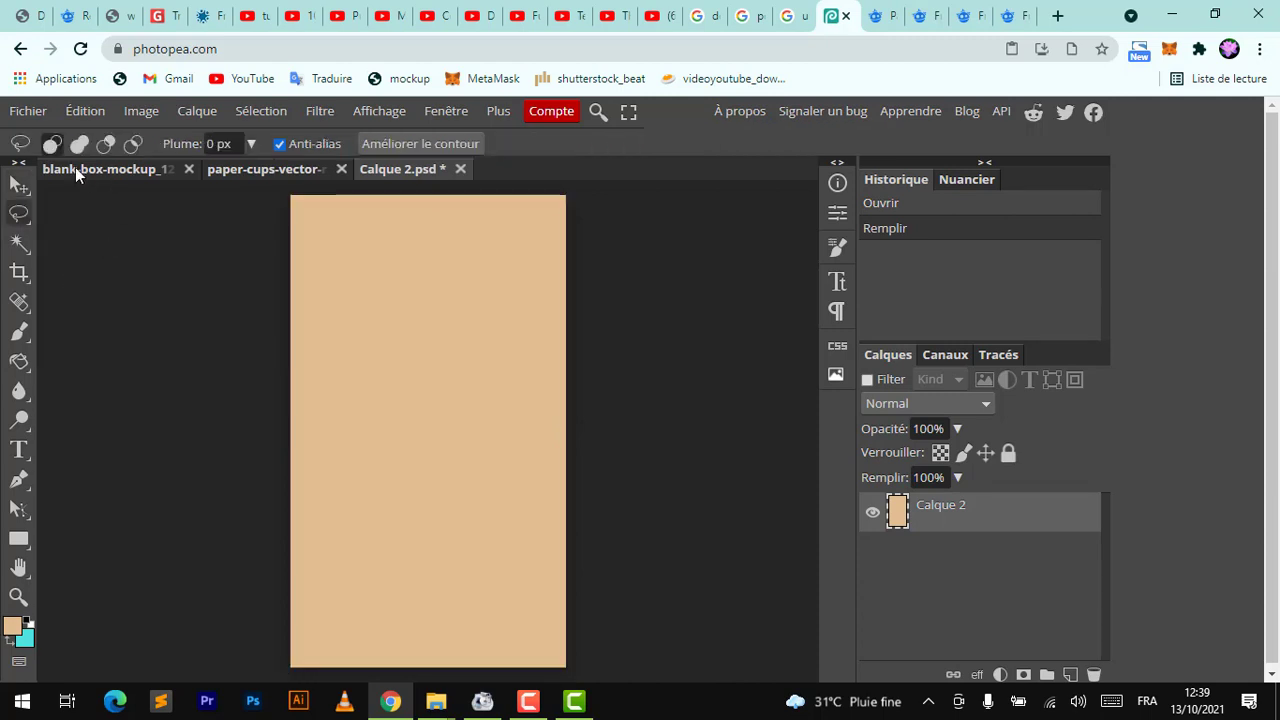
{"action": "right_click", "coordinate": [27, 222]}
{"action": "left_click", "coordinate": [98, 304]}
{"action": "left_click", "coordinate": [583, 412]}
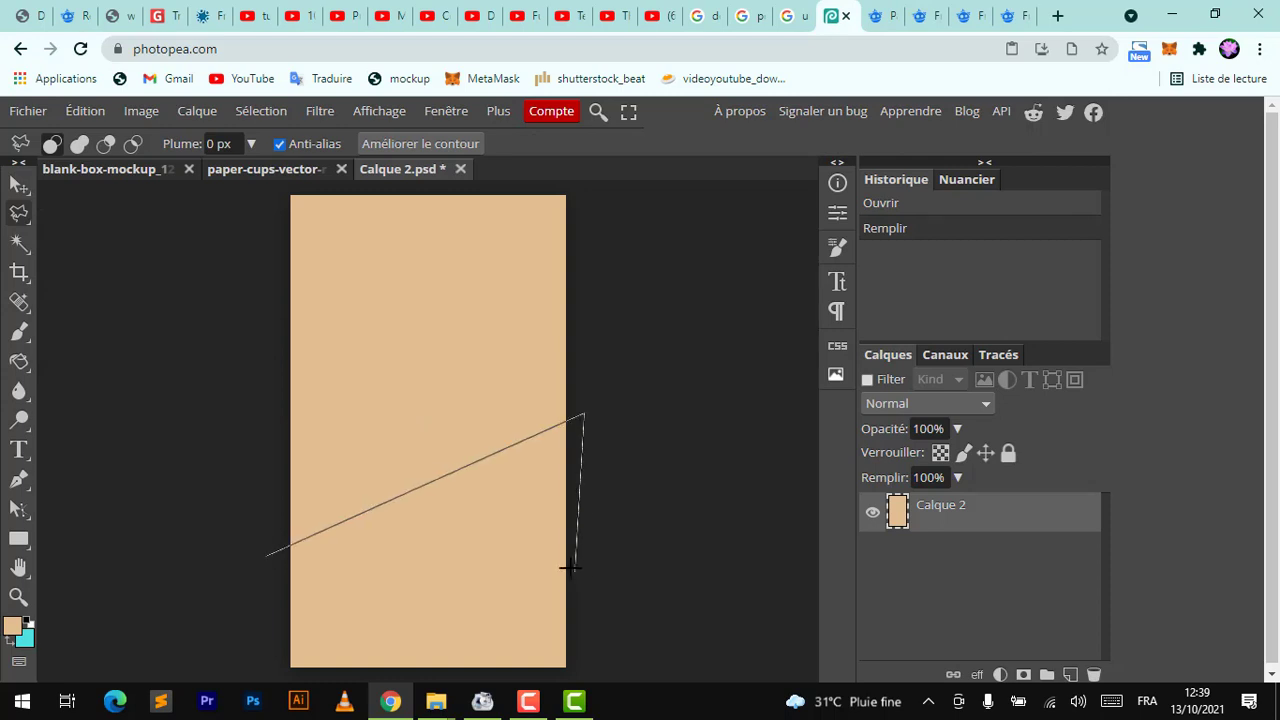
{"action": "left_click", "coordinate": [567, 567]}
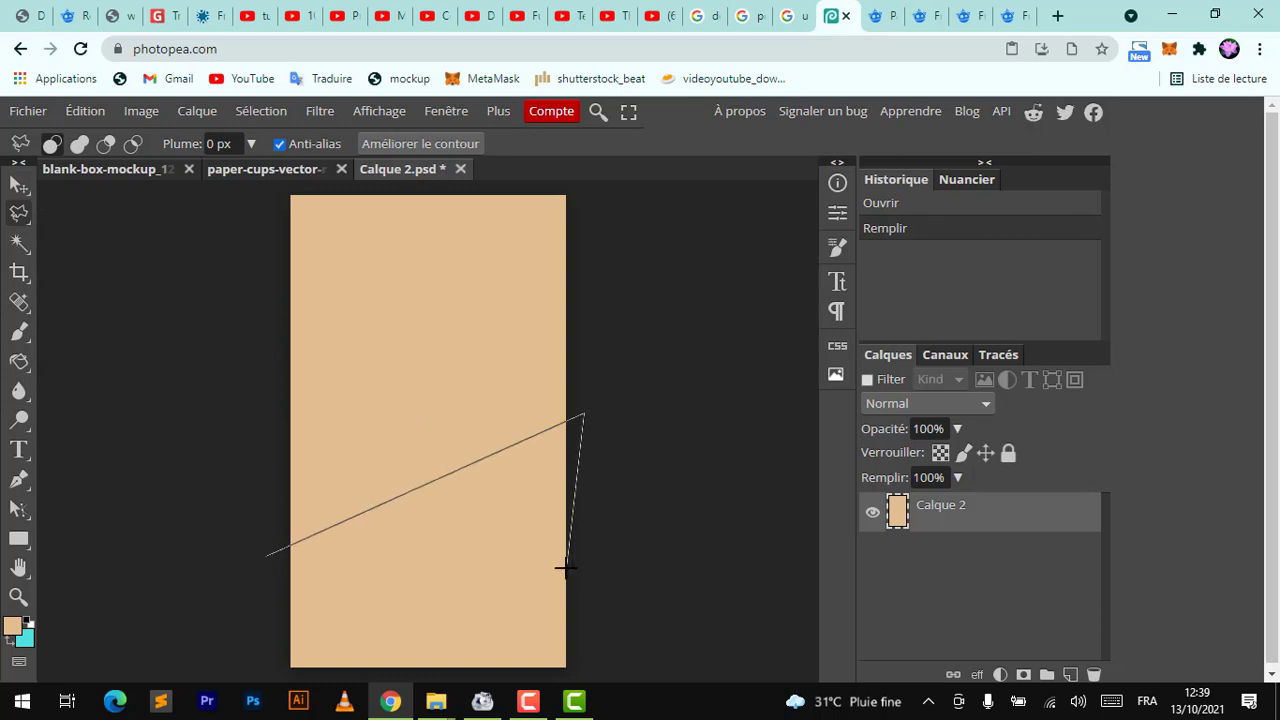
{"action": "left_click", "coordinate": [264, 558]}
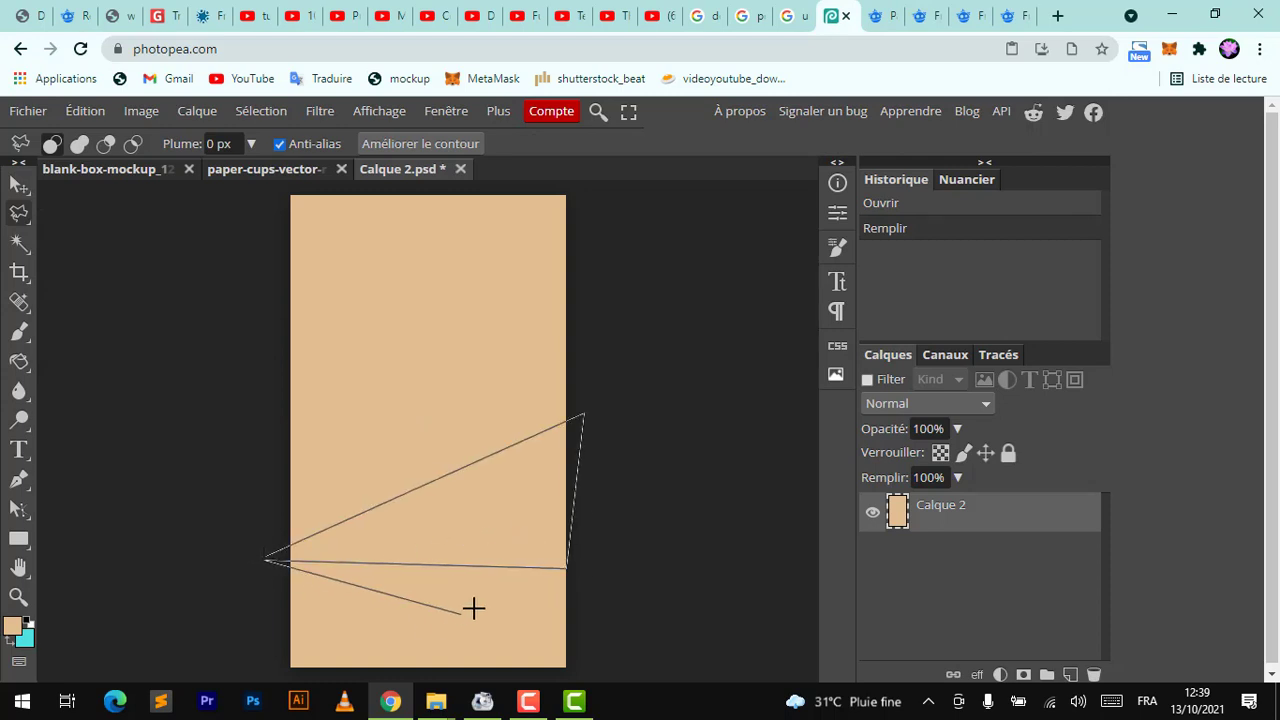
{"action": "double_click", "coordinate": [272, 556]}
Set the foreground colour to coral red e4684f
{"action": "key", "text": "x"}
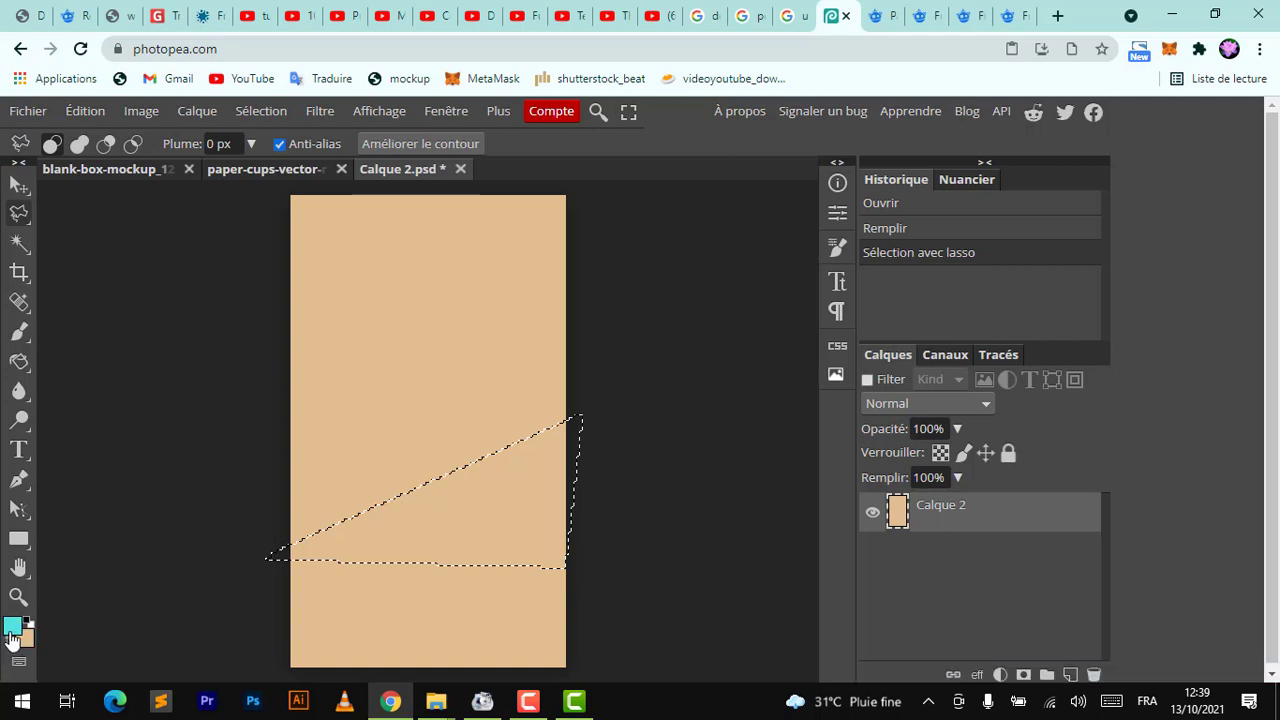
{"action": "left_click", "coordinate": [10, 628]}
{"action": "left_click_drag", "start_coordinate": [375, 497], "coordinate": [388, 512]}
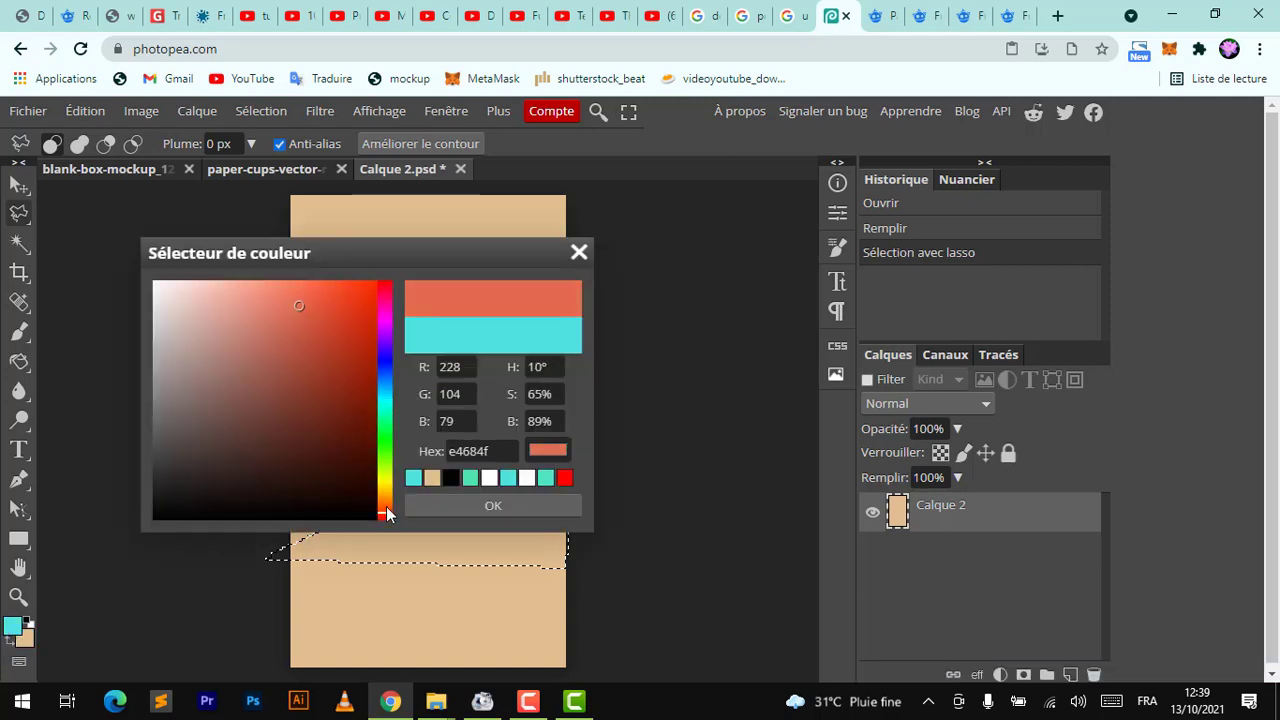
{"action": "key", "text": "Return"}
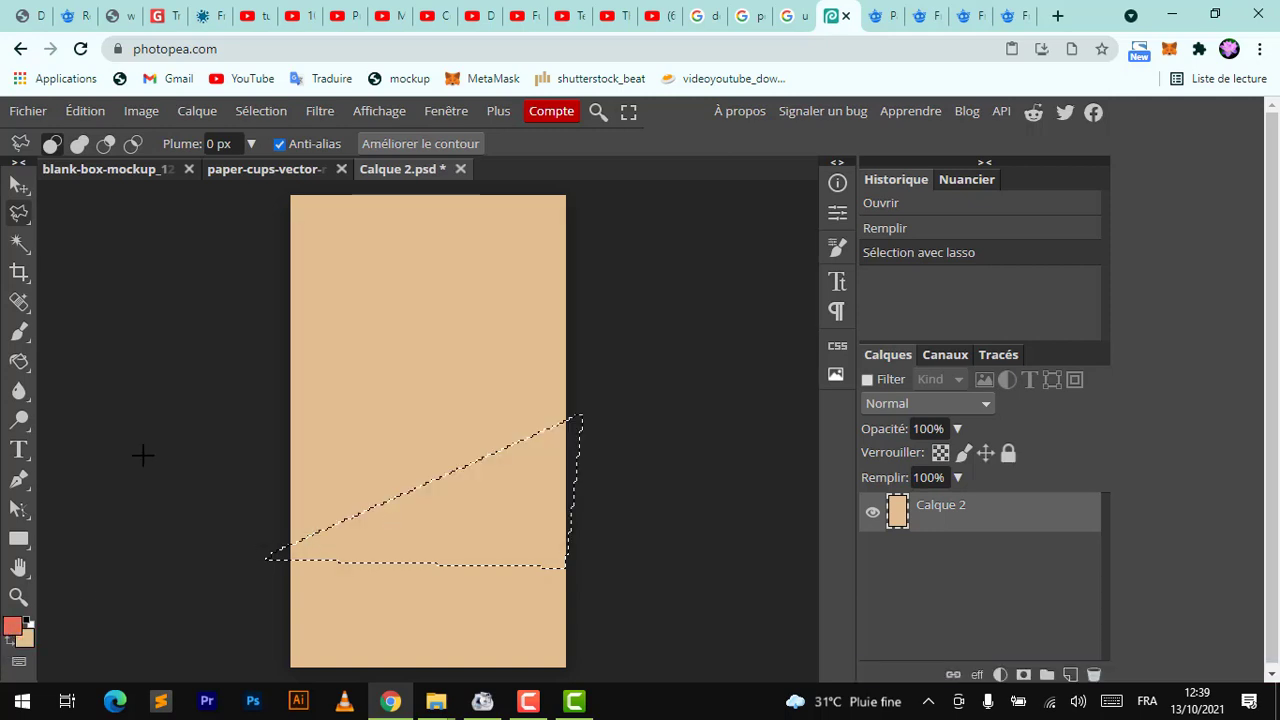
Subtract from and add to the lasso selection to shape it into a narrow diagonal band
{"action": "left_click", "coordinate": [105, 143]}
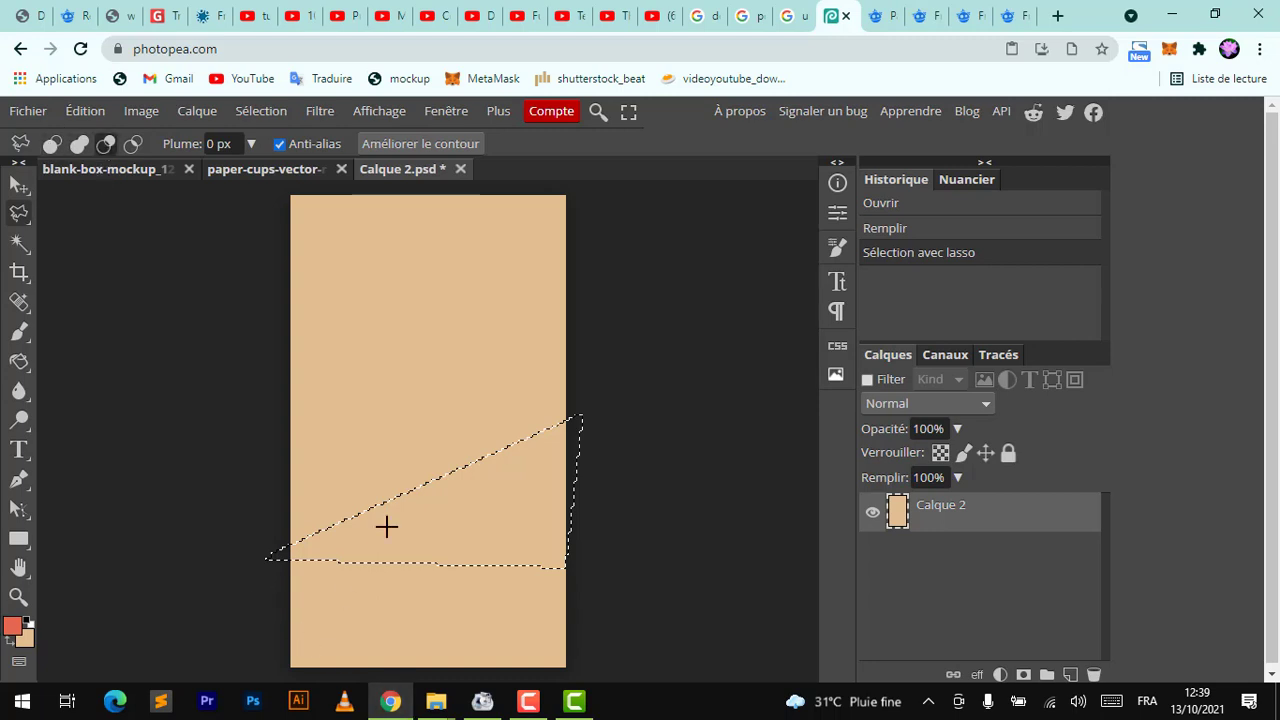
{"action": "left_click", "coordinate": [272, 593]}
{"action": "left_click", "coordinate": [610, 432]}
{"action": "left_click", "coordinate": [598, 593]}
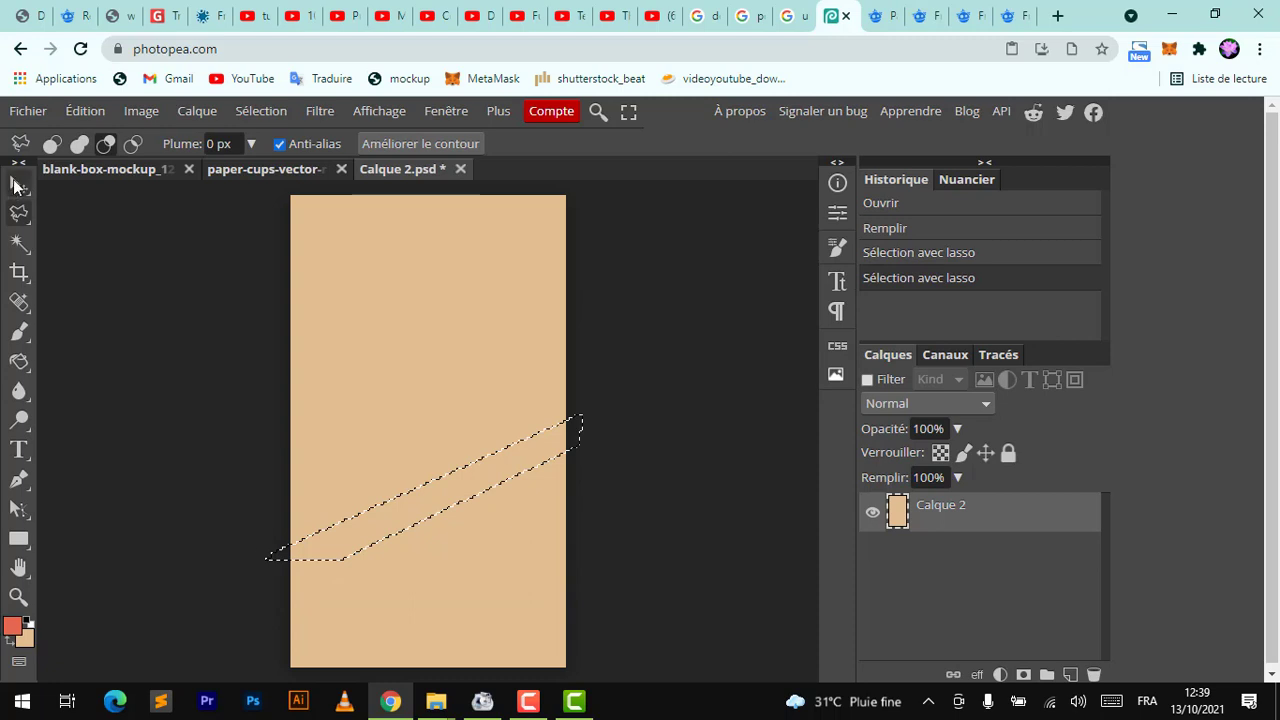
{"action": "left_click", "coordinate": [79, 143]}
{"action": "left_click", "coordinate": [265, 597]}
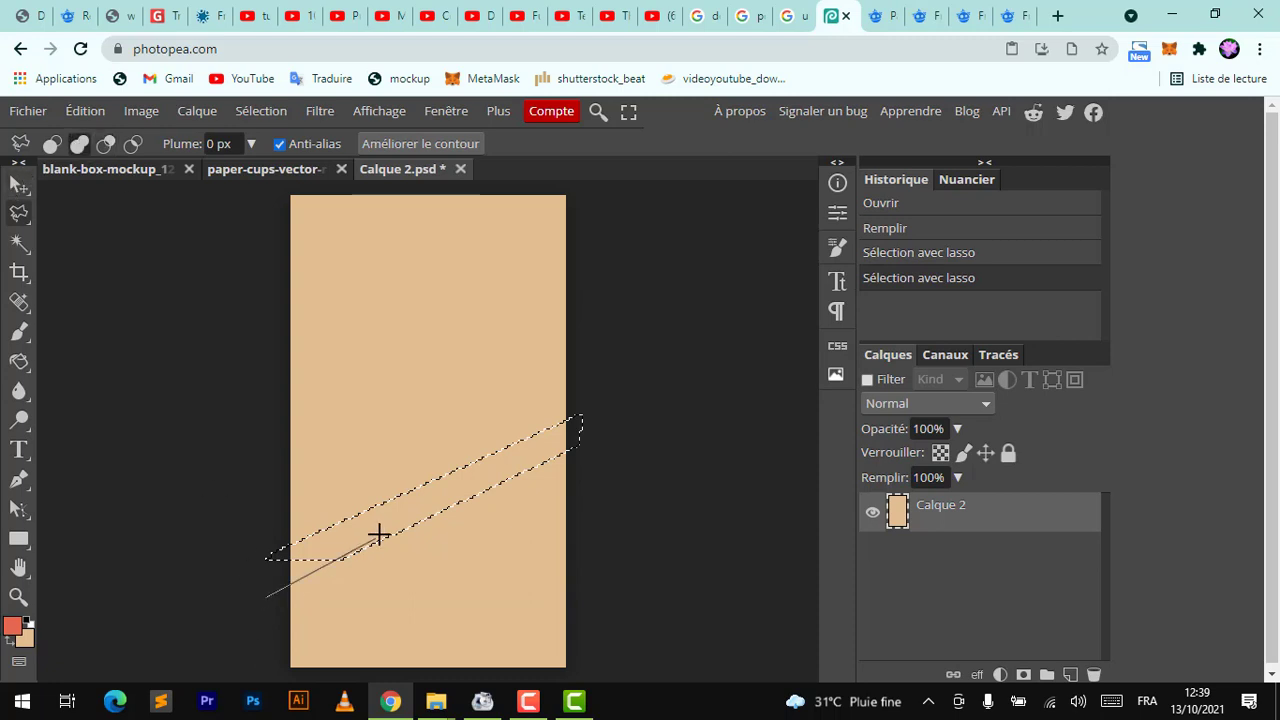
{"action": "left_click", "coordinate": [268, 556]}
{"action": "left_click", "coordinate": [263, 597]}
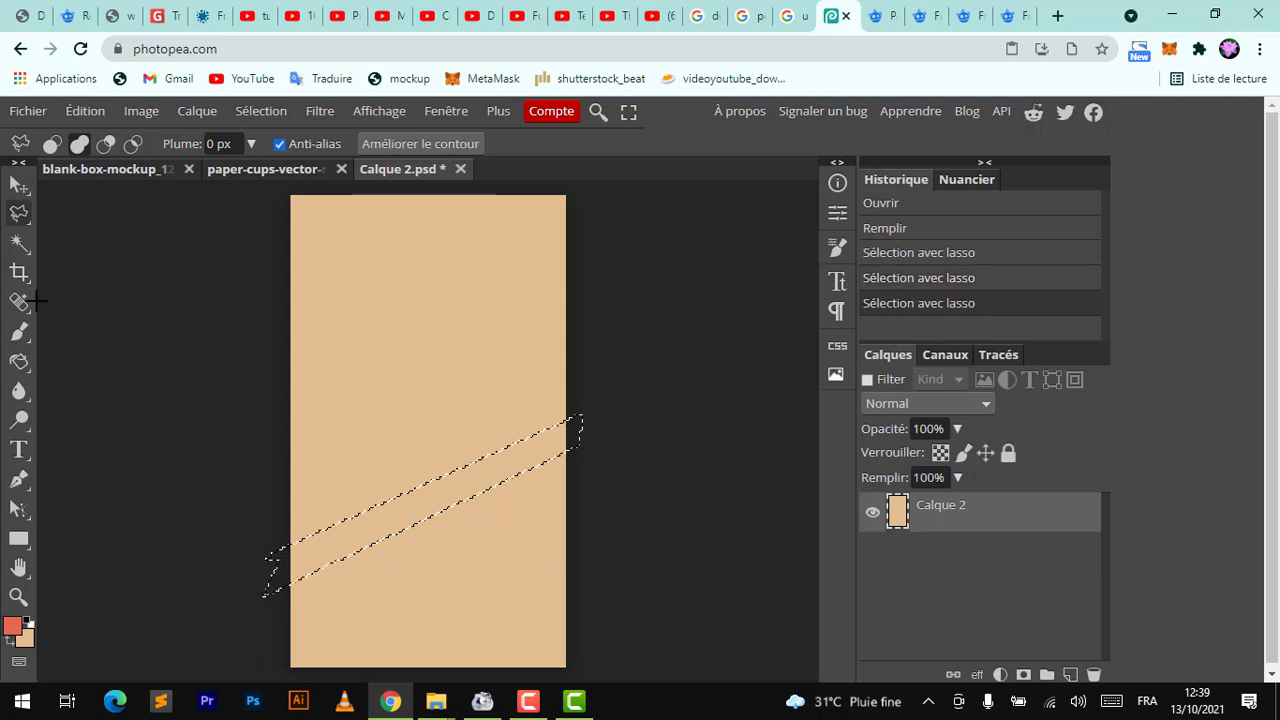
Fill the band selection with coral red on a new layer
{"action": "left_click", "coordinate": [1071, 675]}
{"action": "key", "text": "alt+BackSpace"}
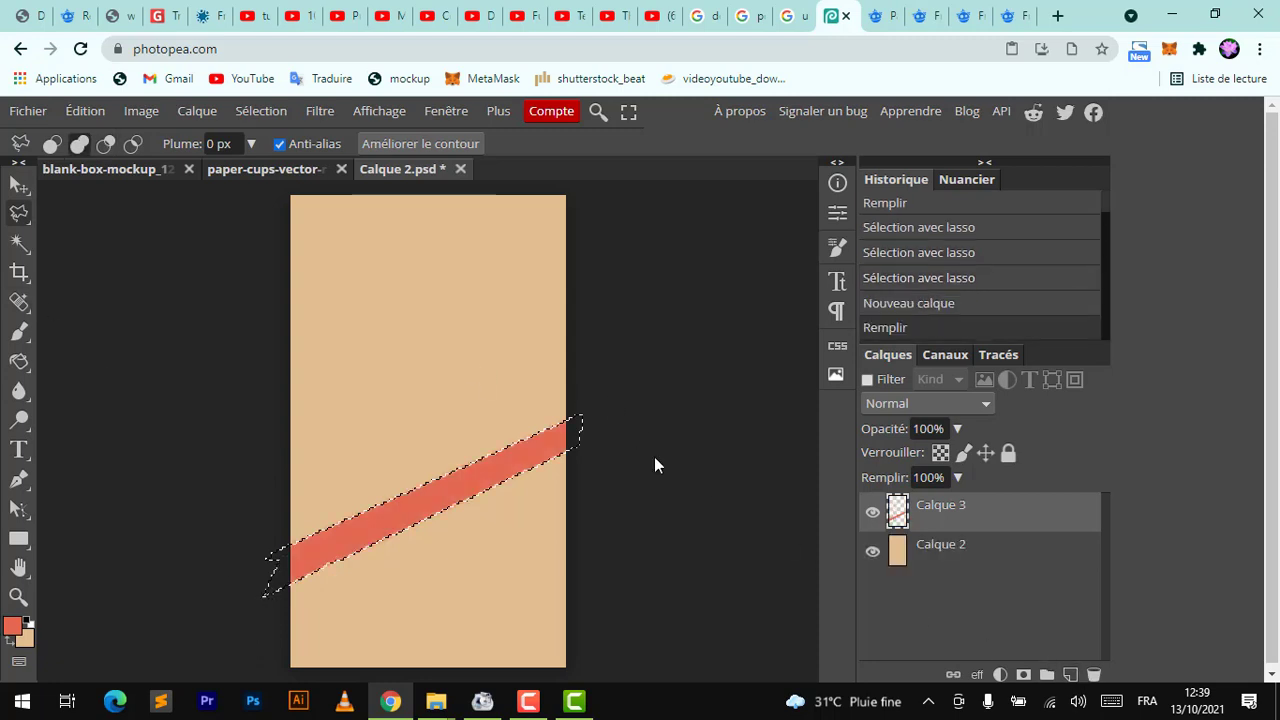
Switch to the rectangle selection tool and nudge the band selection upward
{"action": "right_click", "coordinate": [20, 225]}
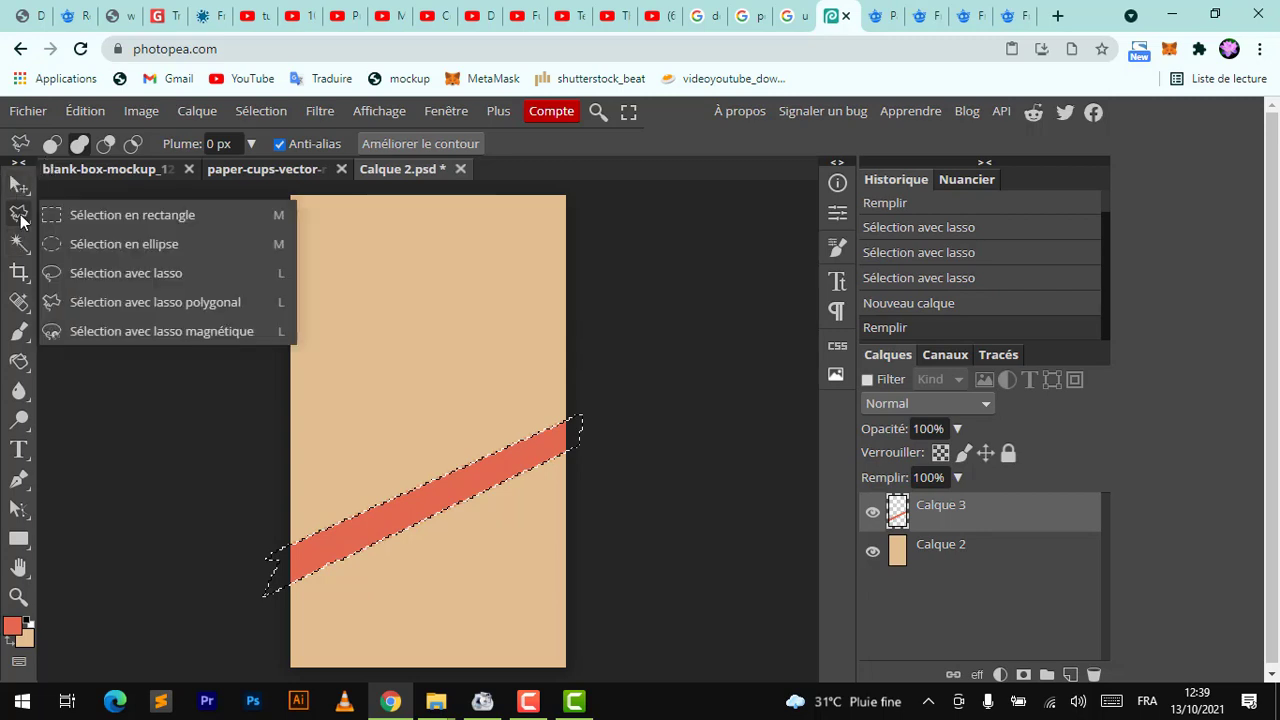
{"action": "left_click", "coordinate": [74, 212]}
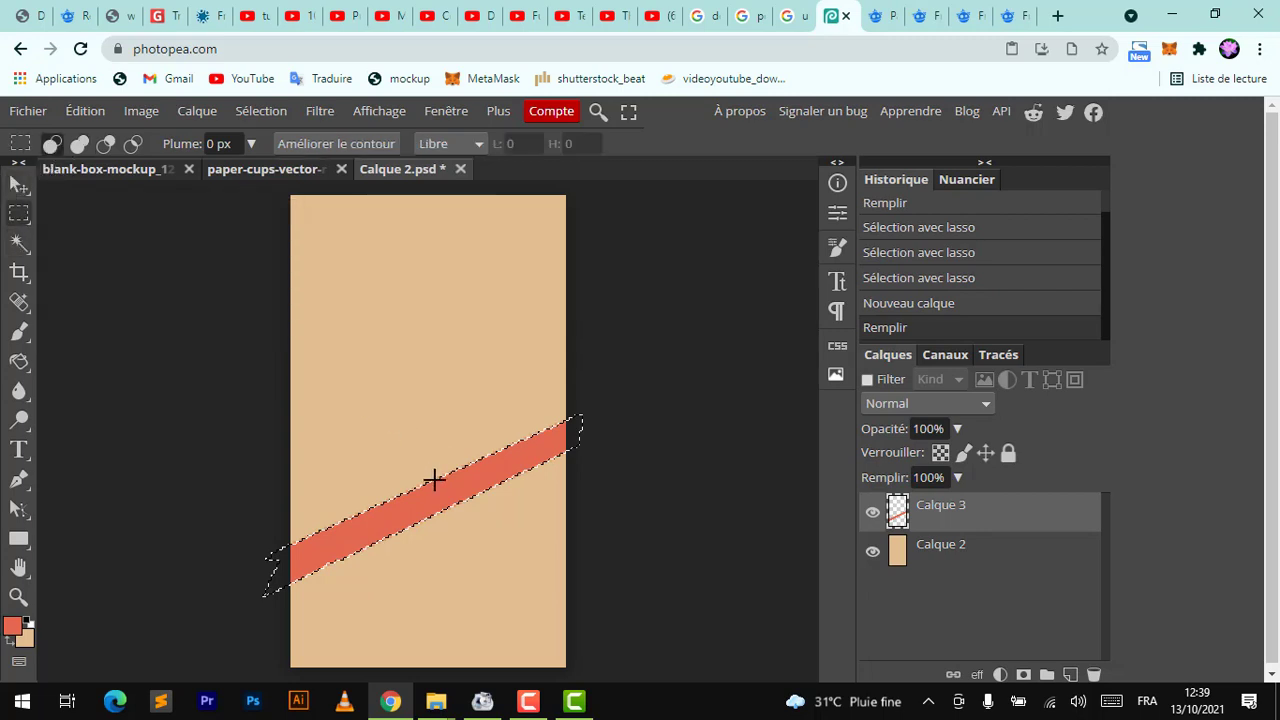
{"action": "key", "text": "shift+Up"}
{"action": "key", "text": "shift+Up"}
{"action": "key", "text": "shift+Up"}
{"action": "key", "text": "shift+Up"}
{"action": "key", "text": "shift+Up"}
{"action": "key", "text": "shift+Up"}
{"action": "key", "text": "shift+Up"}
{"action": "key", "text": "shift+Up"}
{"action": "key", "text": "shift+Up"}
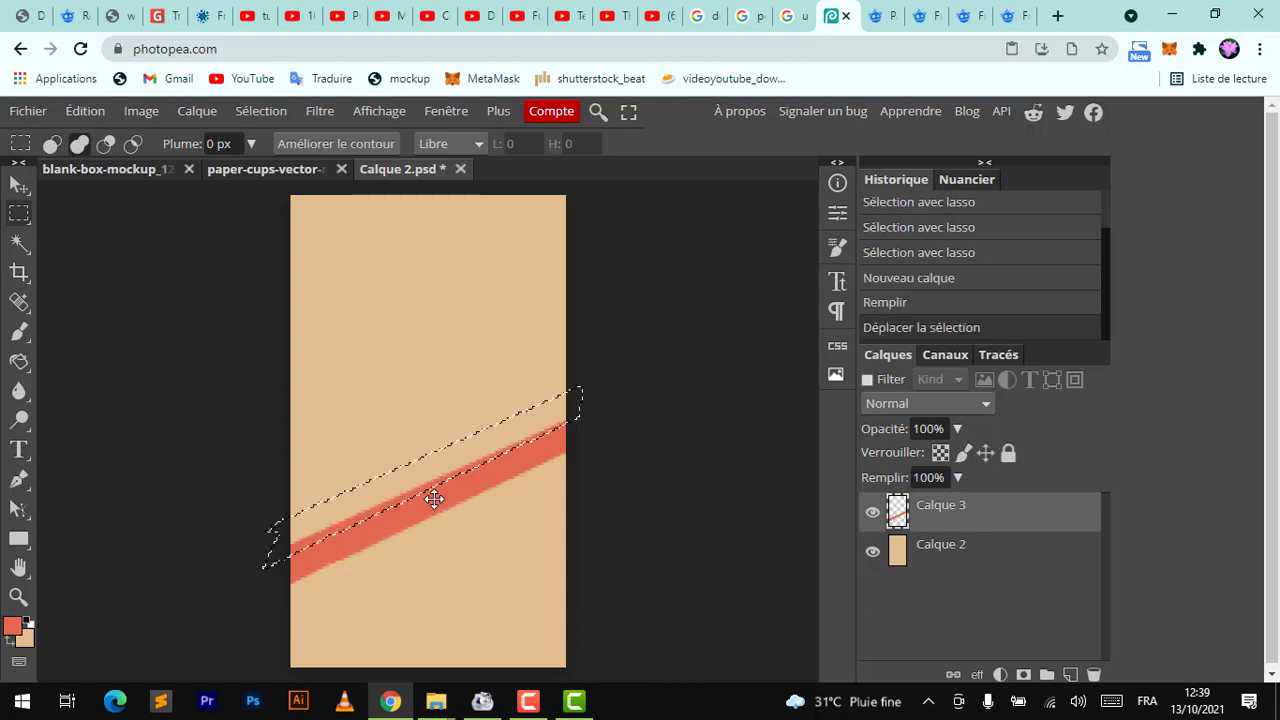
Shift the band selection and fill a second coral diagonal stripe
{"action": "key", "text": "shift+Down"}
{"action": "key", "text": "shift+Down"}
{"action": "key", "text": "shift+Down"}
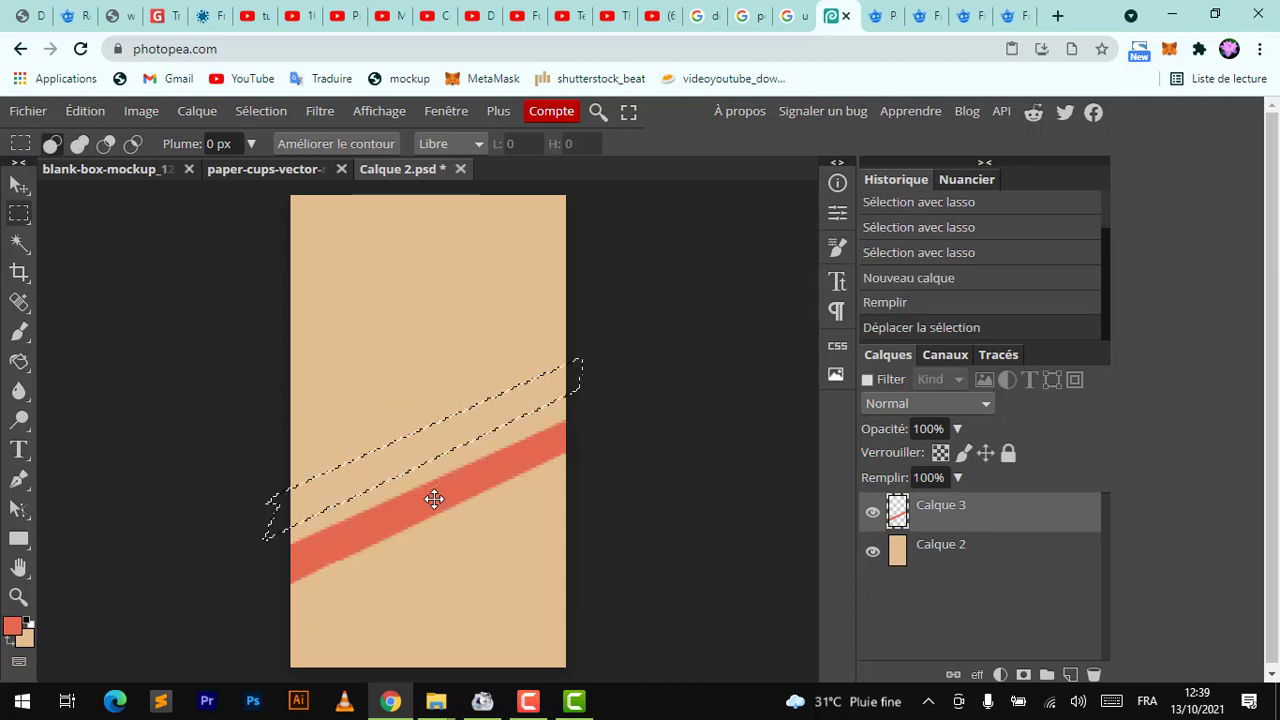
{"action": "key", "text": "alt+BackSpace"}
Move the selection up, fill a third coral stripe, and save the stripe smart object
{"action": "key", "text": "shift+Up"}
{"action": "key", "text": "shift+Up"}
{"action": "key", "text": "shift+Up"}
{"action": "key", "text": "shift+Up"}
{"action": "key", "text": "shift+Up"}
{"action": "key", "text": "shift+Up"}
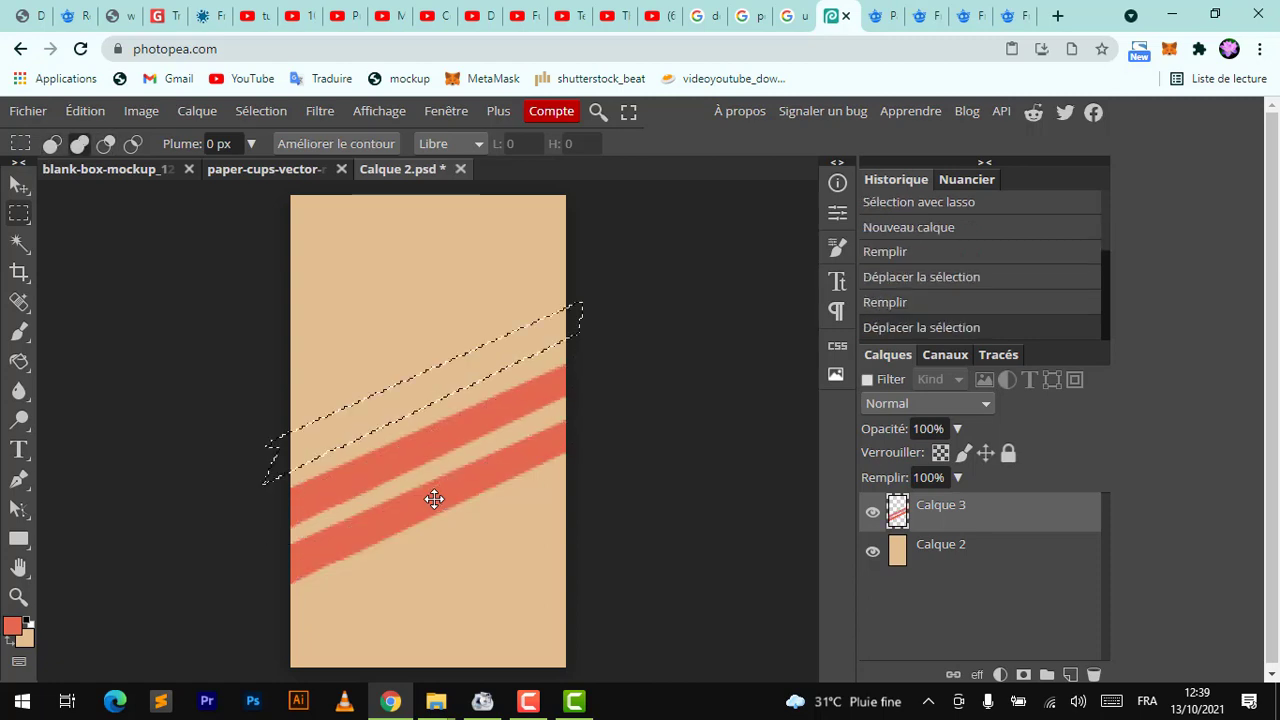
{"action": "key", "text": "alt+BackSpace"}
{"action": "key", "text": "ctrl+s"}
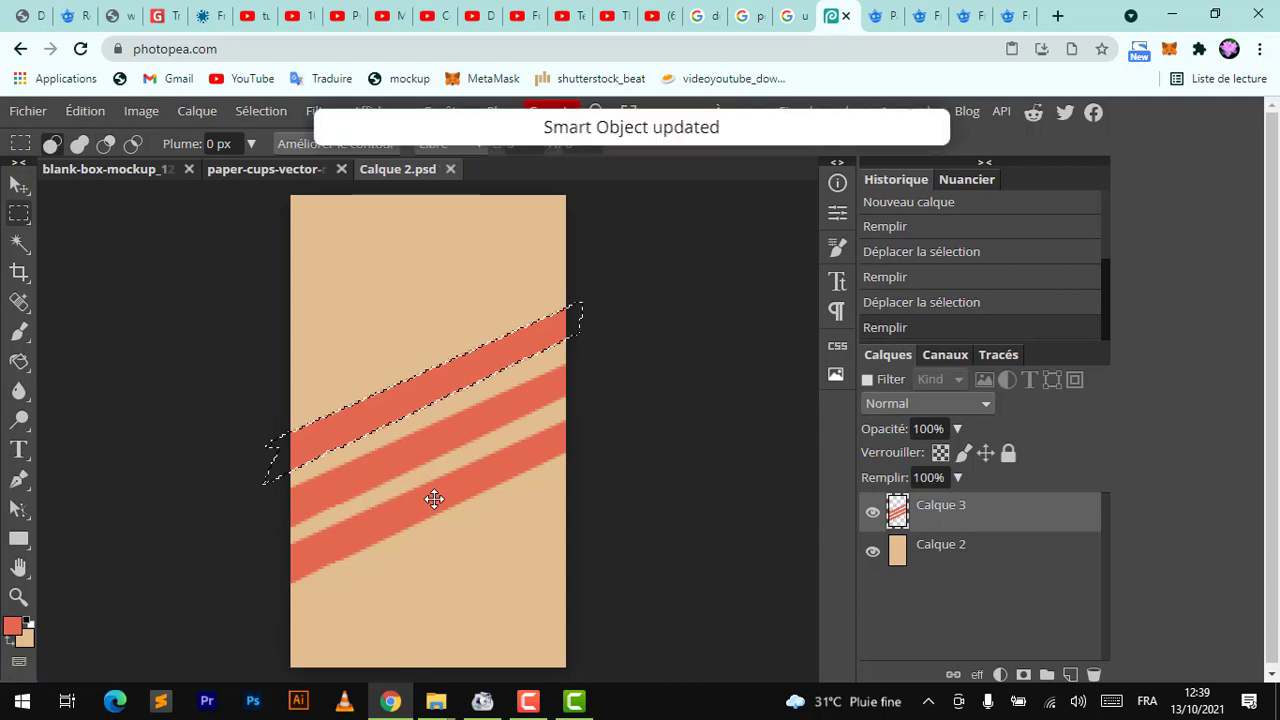
Preview the striped cup mockup and close the stripe smart object's document
{"action": "left_click", "coordinate": [252, 167]}
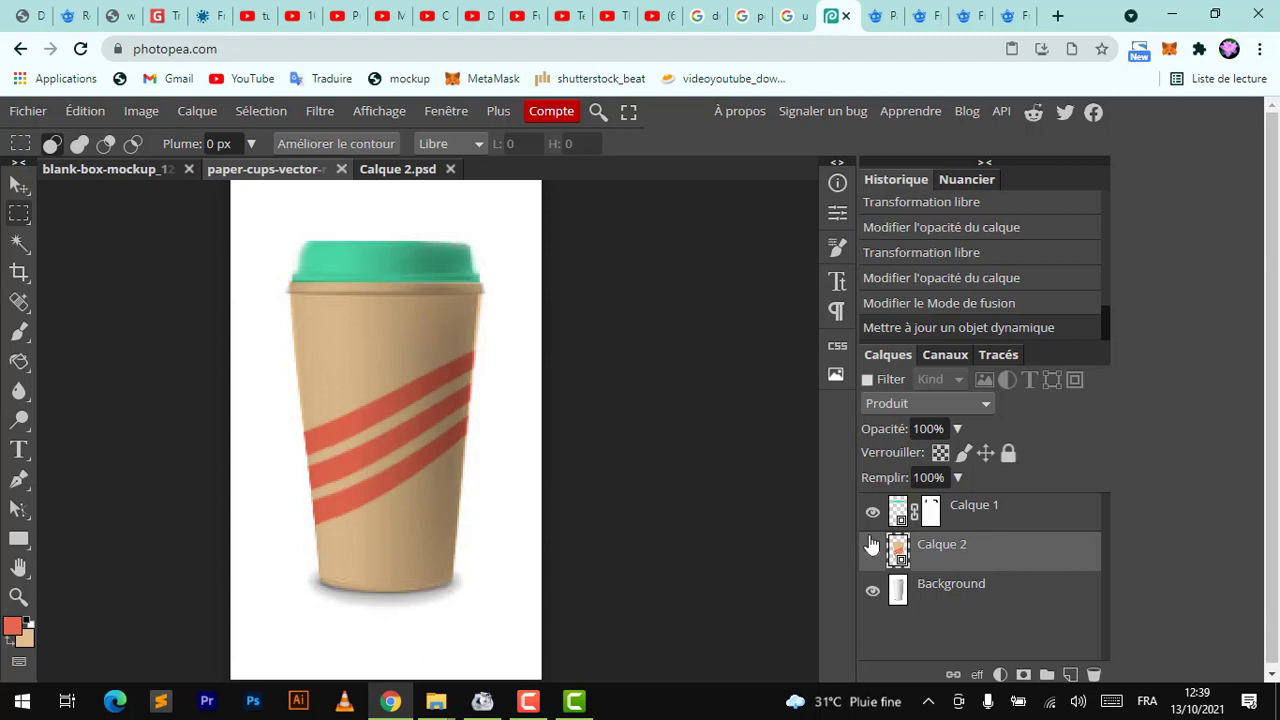
{"action": "left_click", "coordinate": [390, 169]}
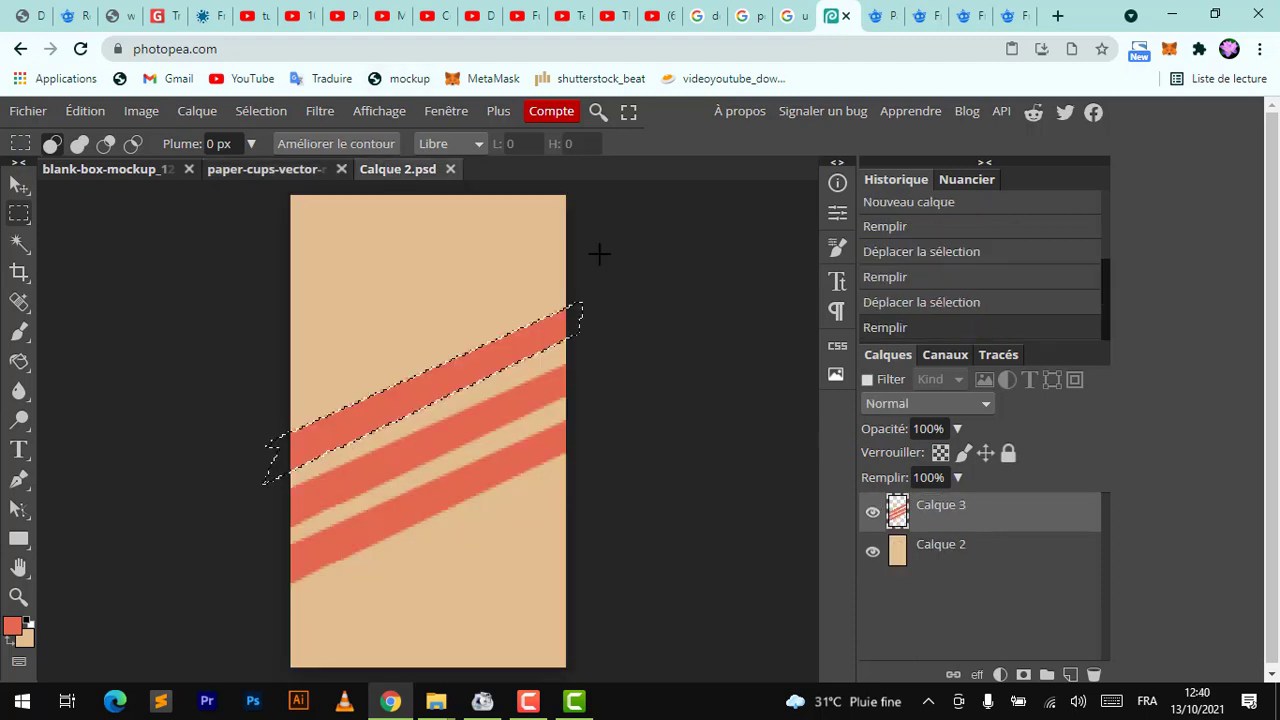
{"action": "left_click", "coordinate": [450, 169]}
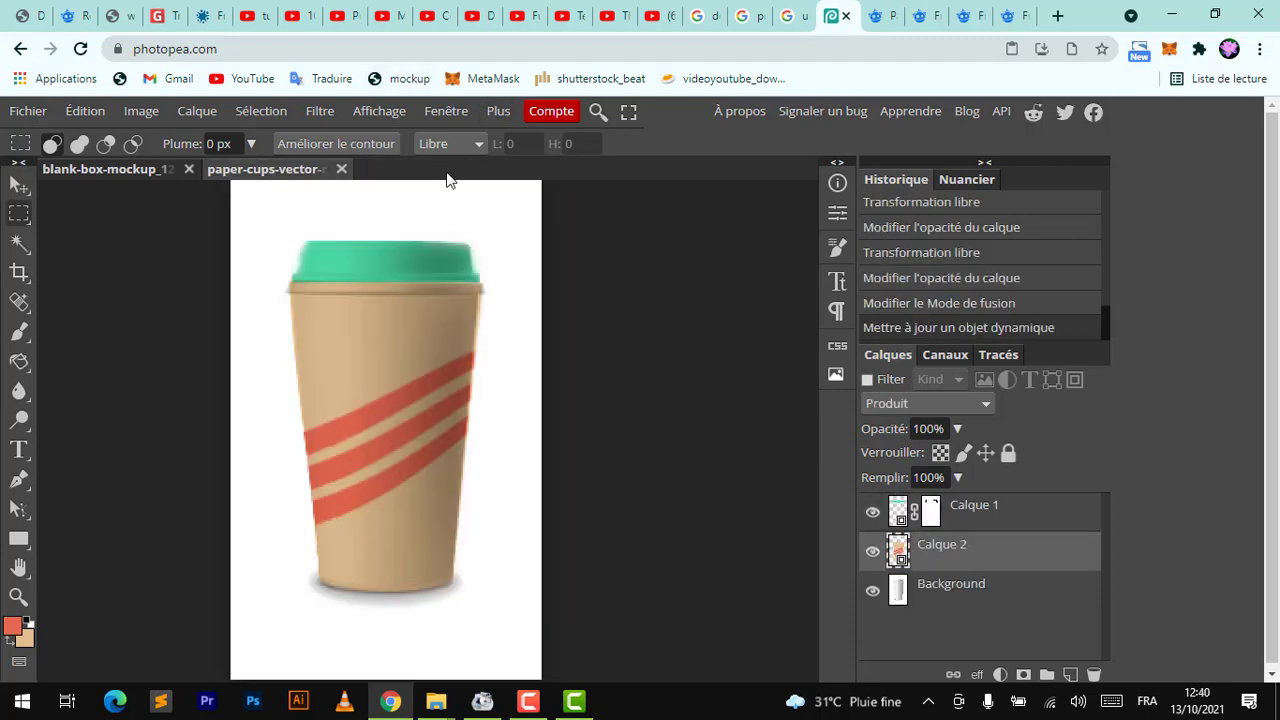
Open the lid layer's smart object, fill it with coral red, save it and return to the cup mockup
{"action": "left_click", "coordinate": [903, 521]}
{"action": "double_click", "coordinate": [903, 521]}
{"action": "key", "text": "alt+BackSpace"}
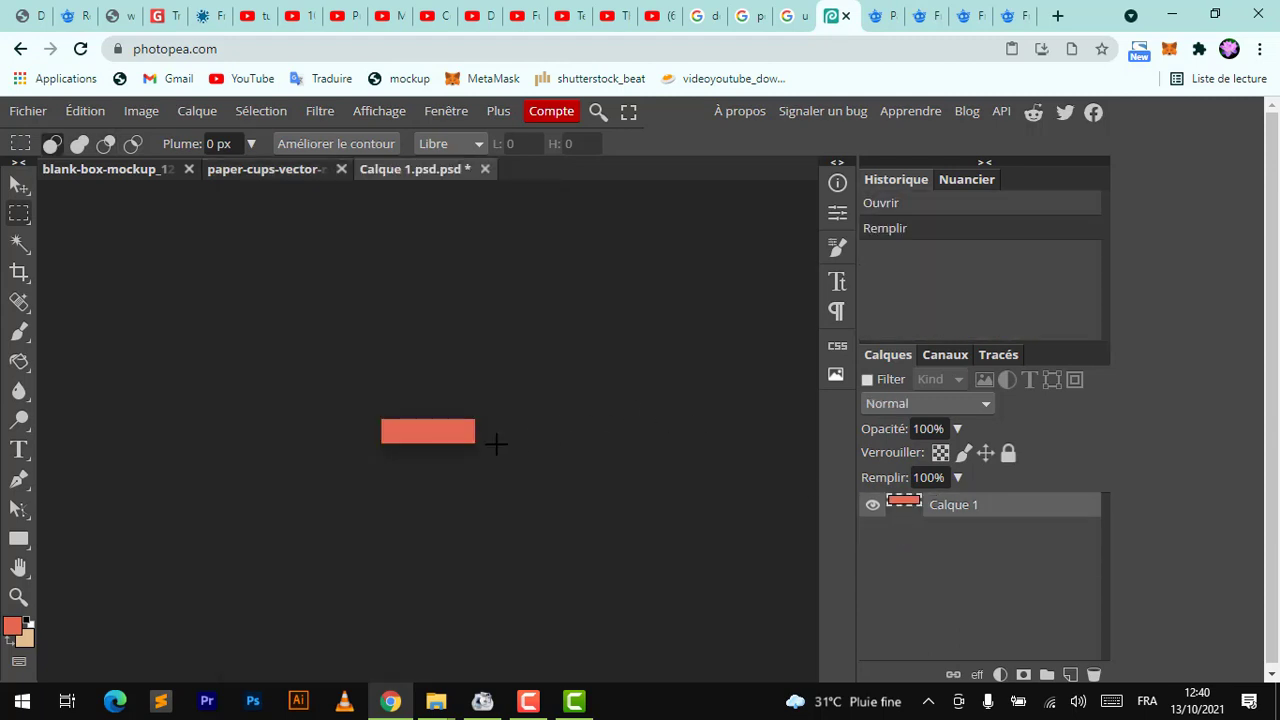
{"action": "key", "text": "ctrl+s"}
{"action": "left_click", "coordinate": [283, 168]}
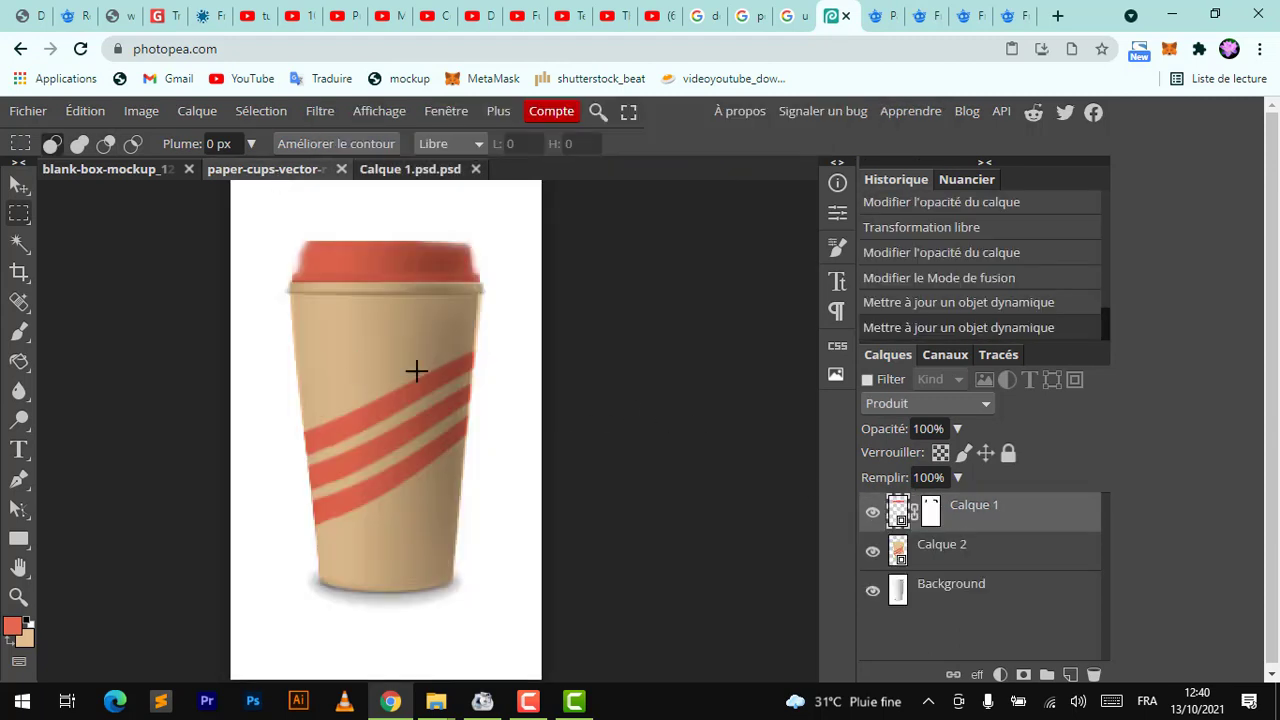
Close the lid smart object's document
{"action": "scroll", "coordinate": [535, 392], "scroll_direction": "down", "scroll_amount": 3}
{"action": "scroll", "coordinate": [535, 392], "scroll_direction": "up", "scroll_amount": 1}
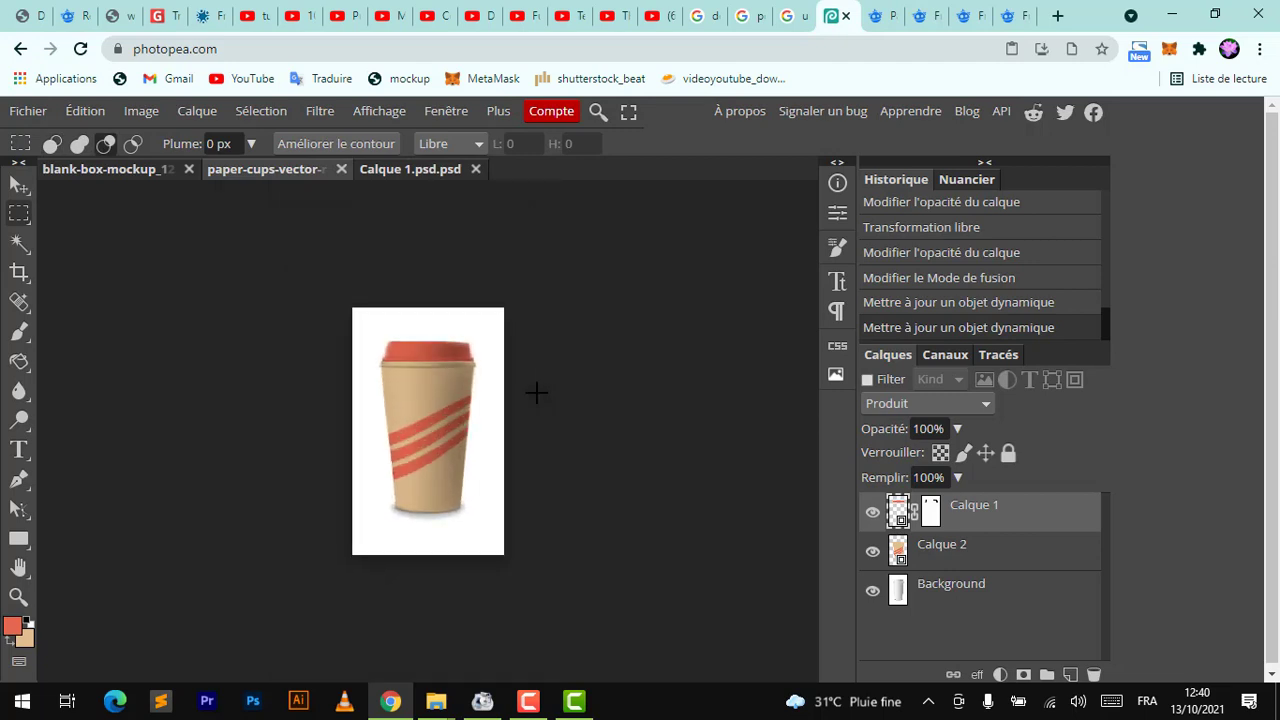
{"action": "scroll", "coordinate": [535, 392], "scroll_direction": "up", "scroll_amount": 2}
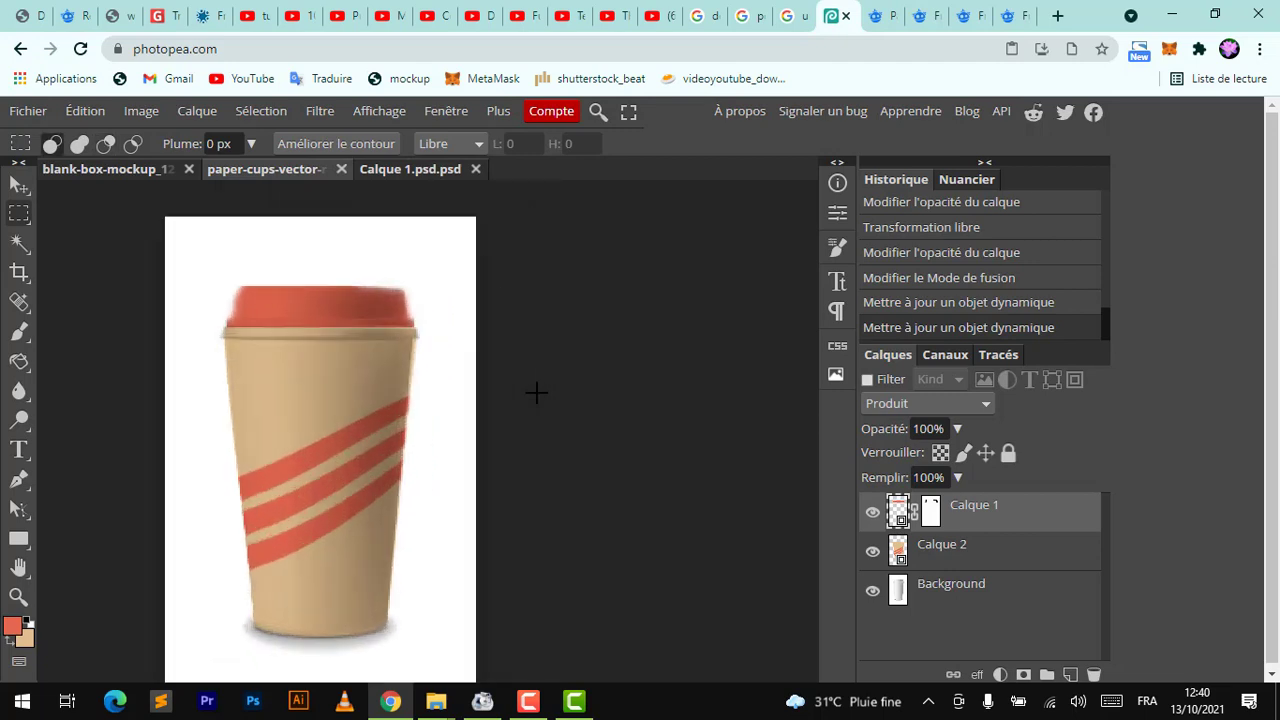
{"action": "left_click", "coordinate": [476, 170]}
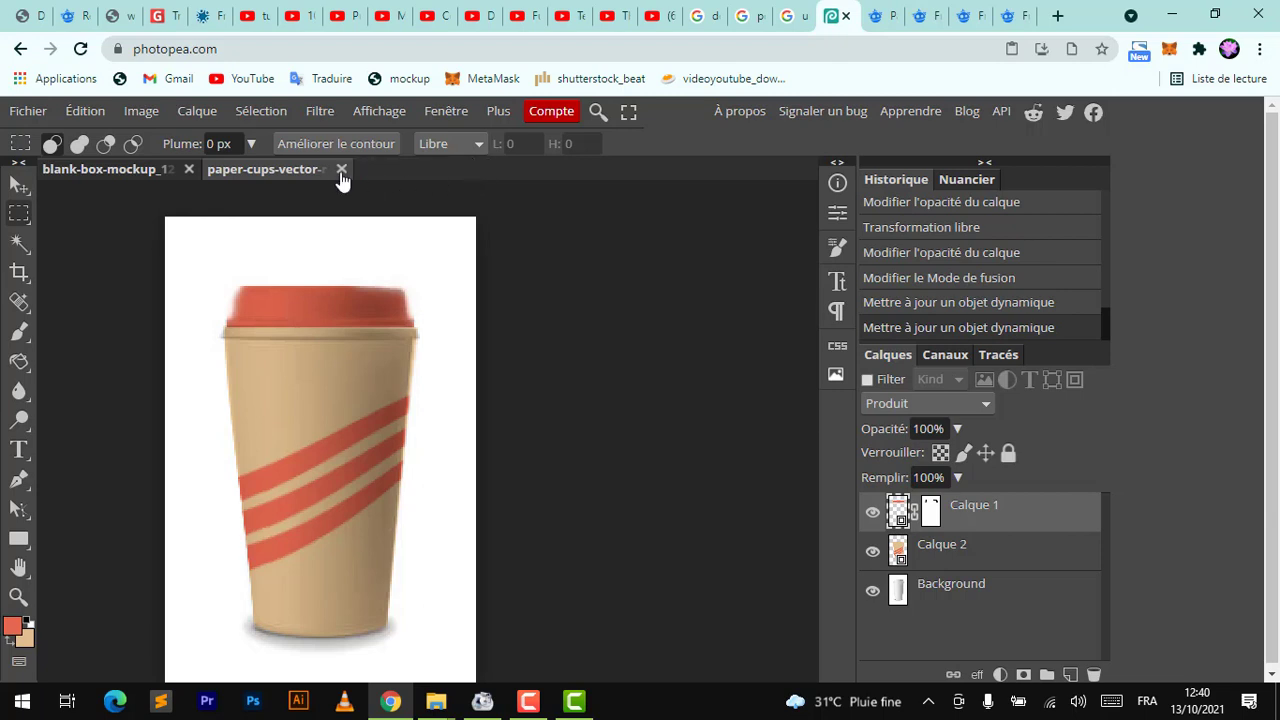
{"action": "left_click", "coordinate": [20, 186]}
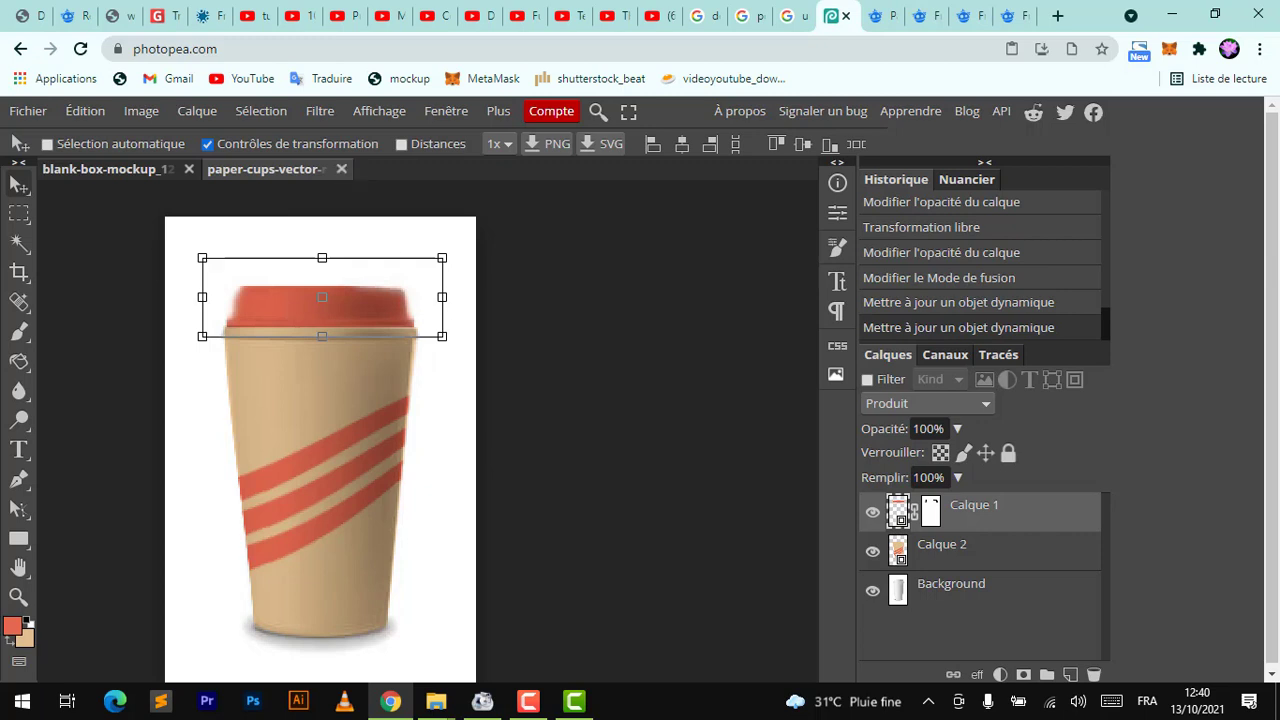
{"action": "double_click", "coordinate": [899, 512]}
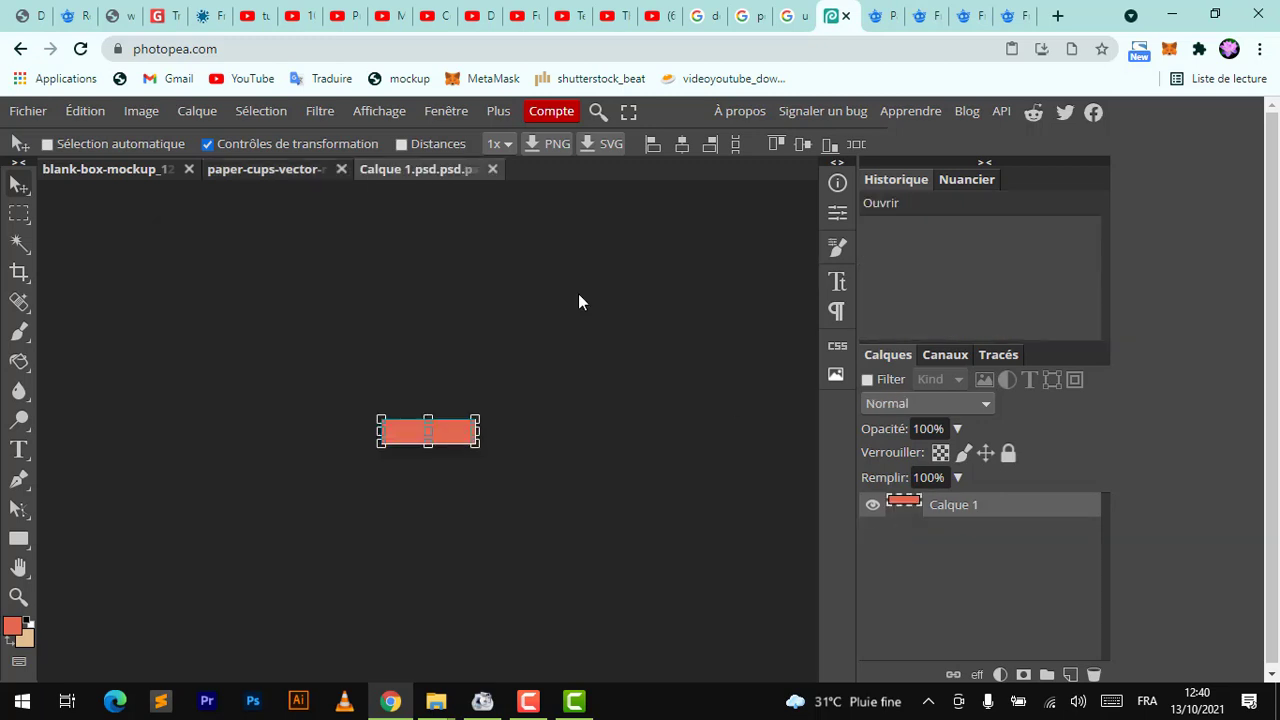
{"action": "left_click", "coordinate": [493, 169]}
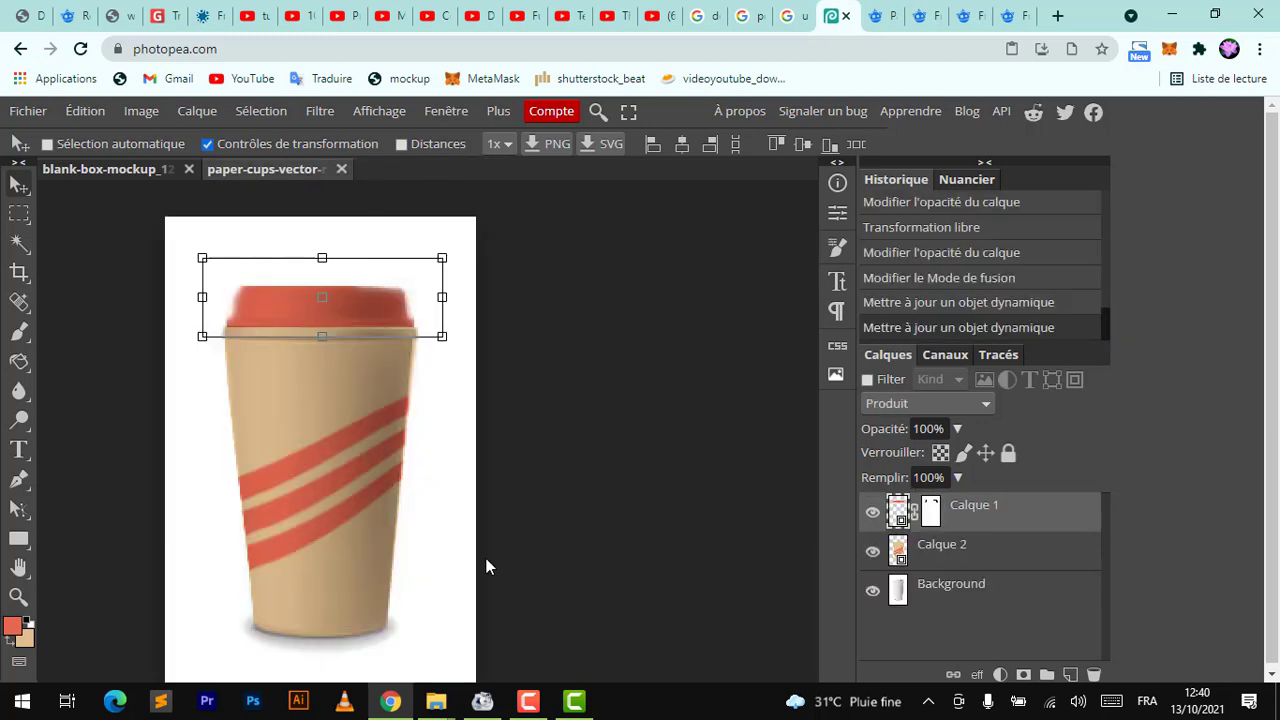
Add a new empty layer above the lid layer
{"action": "left_click", "coordinate": [943, 592]}
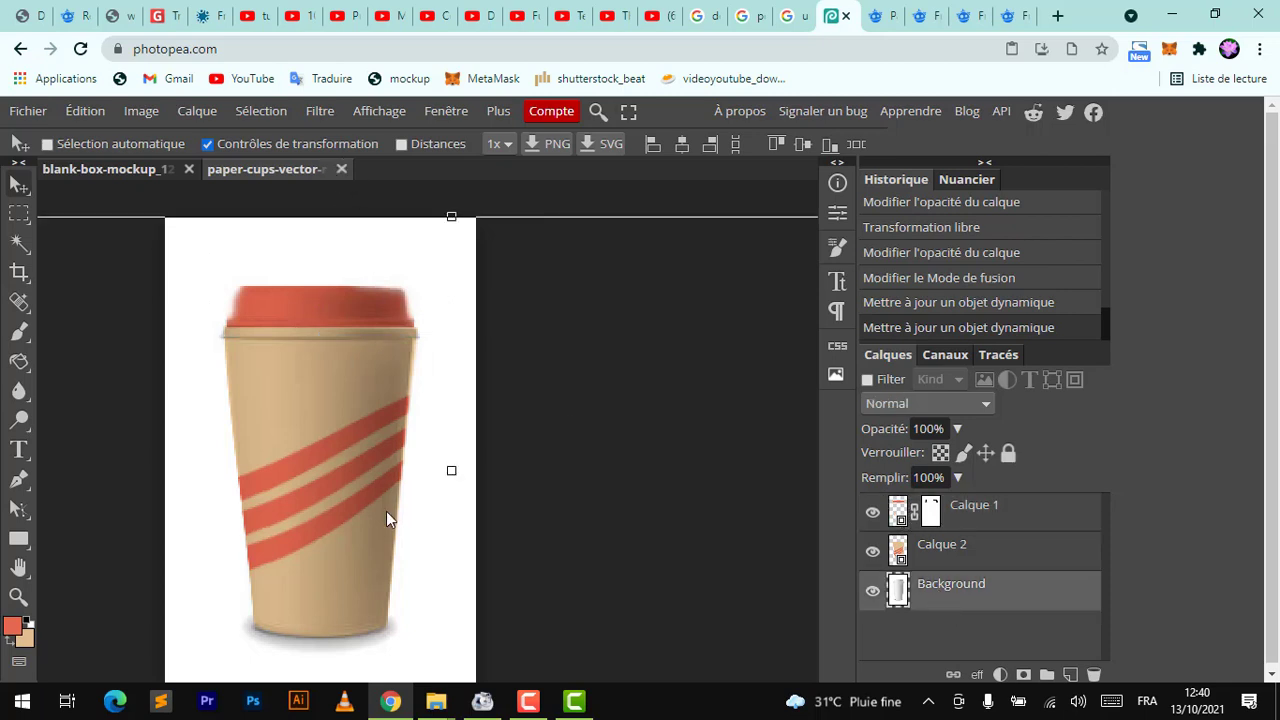
{"action": "scroll", "coordinate": [386, 511], "scroll_direction": "down", "scroll_amount": 3}
{"action": "scroll", "coordinate": [386, 511], "scroll_direction": "up", "scroll_amount": 4}
{"action": "scroll", "coordinate": [386, 511], "scroll_direction": "down", "scroll_amount": 3}
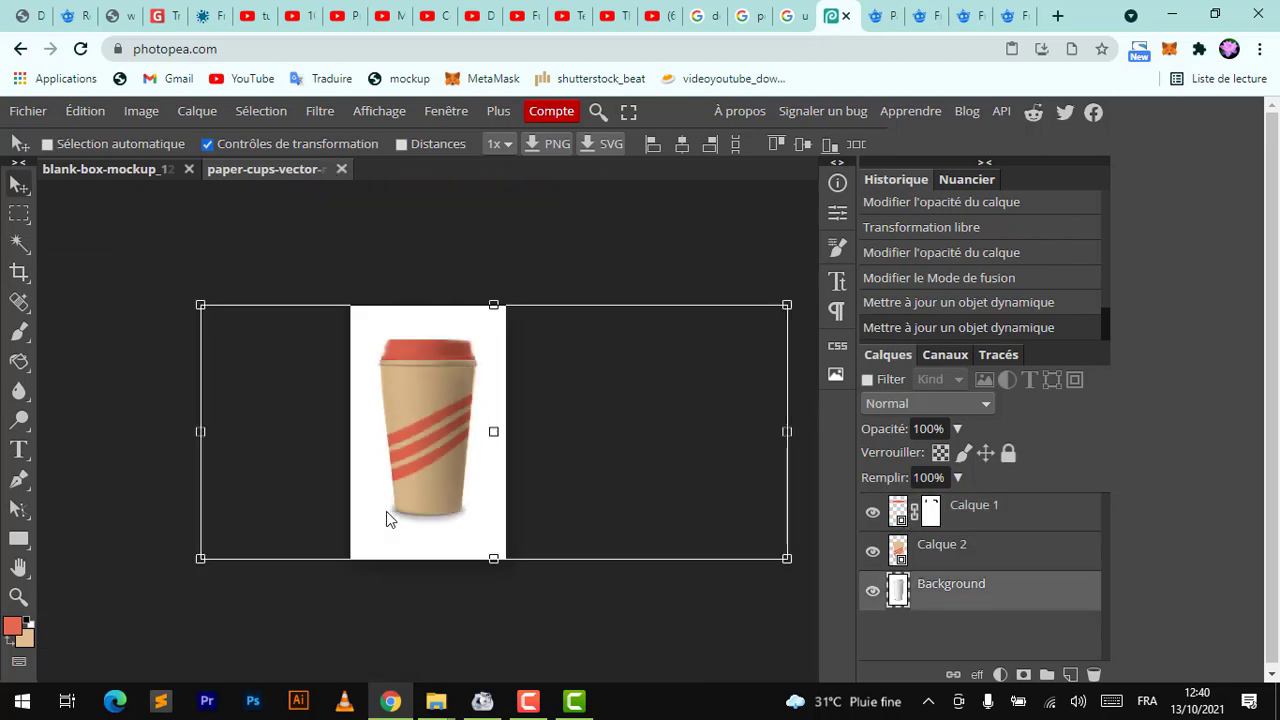
{"action": "left_click", "coordinate": [1004, 520]}
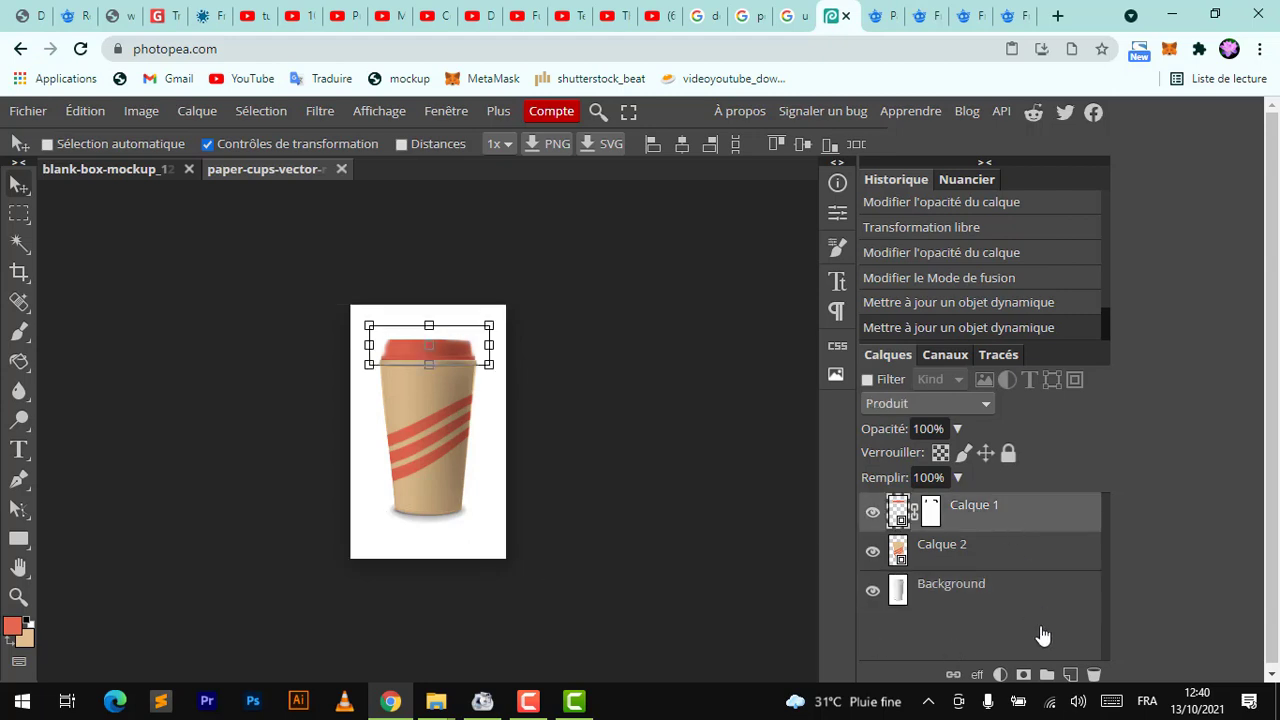
{"action": "left_click", "coordinate": [1070, 675]}
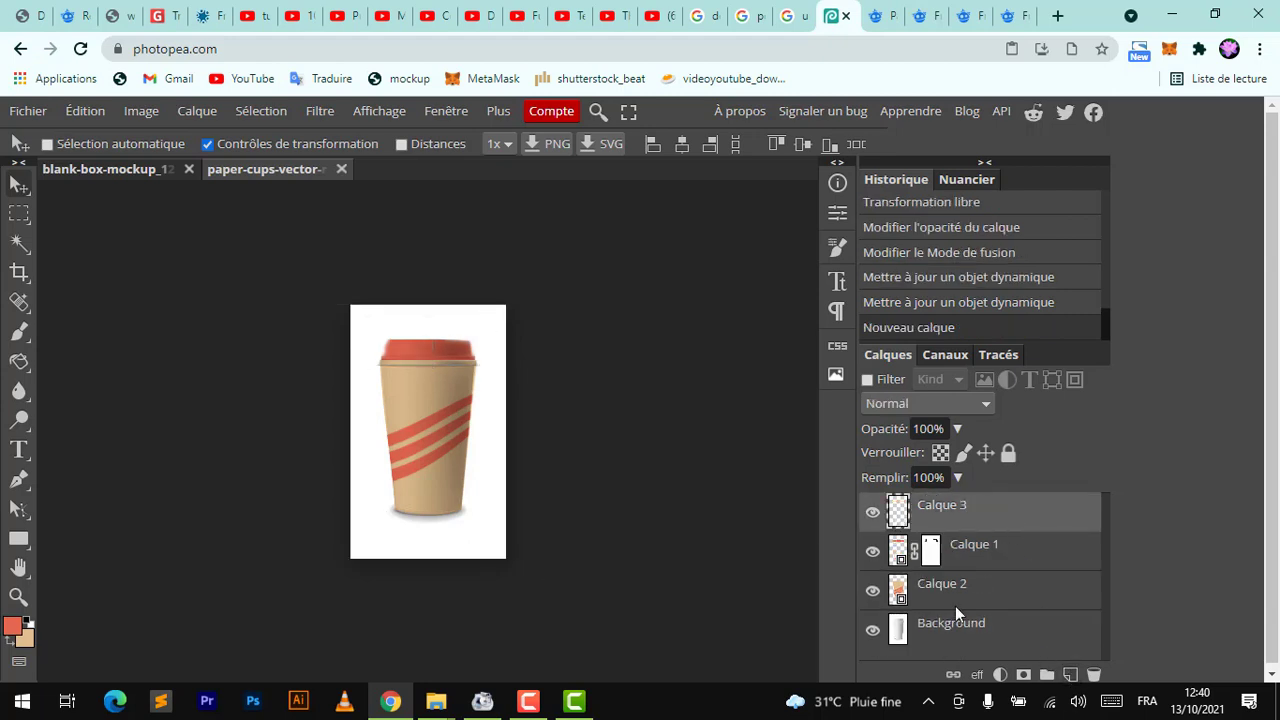
Set up the Brush with near-white colour fffaf3, a larger soft tip and 38% opacity
{"action": "left_click", "coordinate": [20, 333]}
{"action": "key", "text": "x"}
{"action": "left_click", "coordinate": [10, 628]}
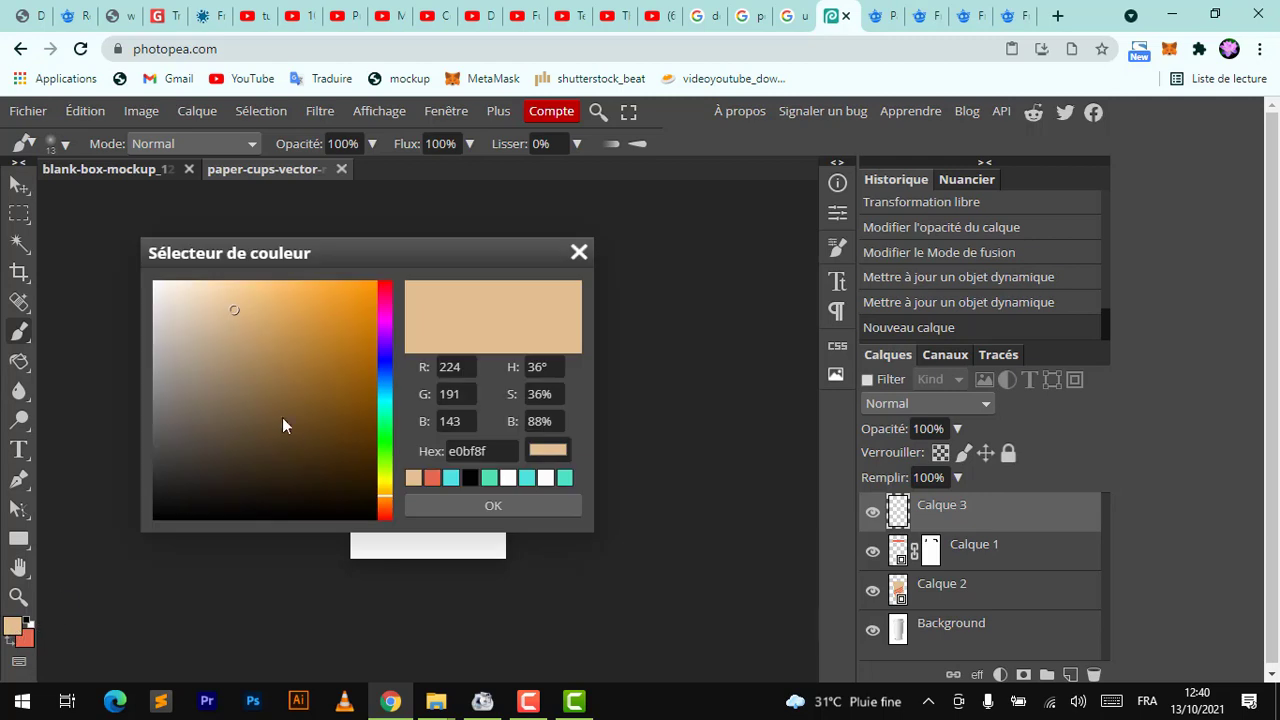
{"action": "left_click_drag", "start_coordinate": [197, 290], "coordinate": [162, 281]}
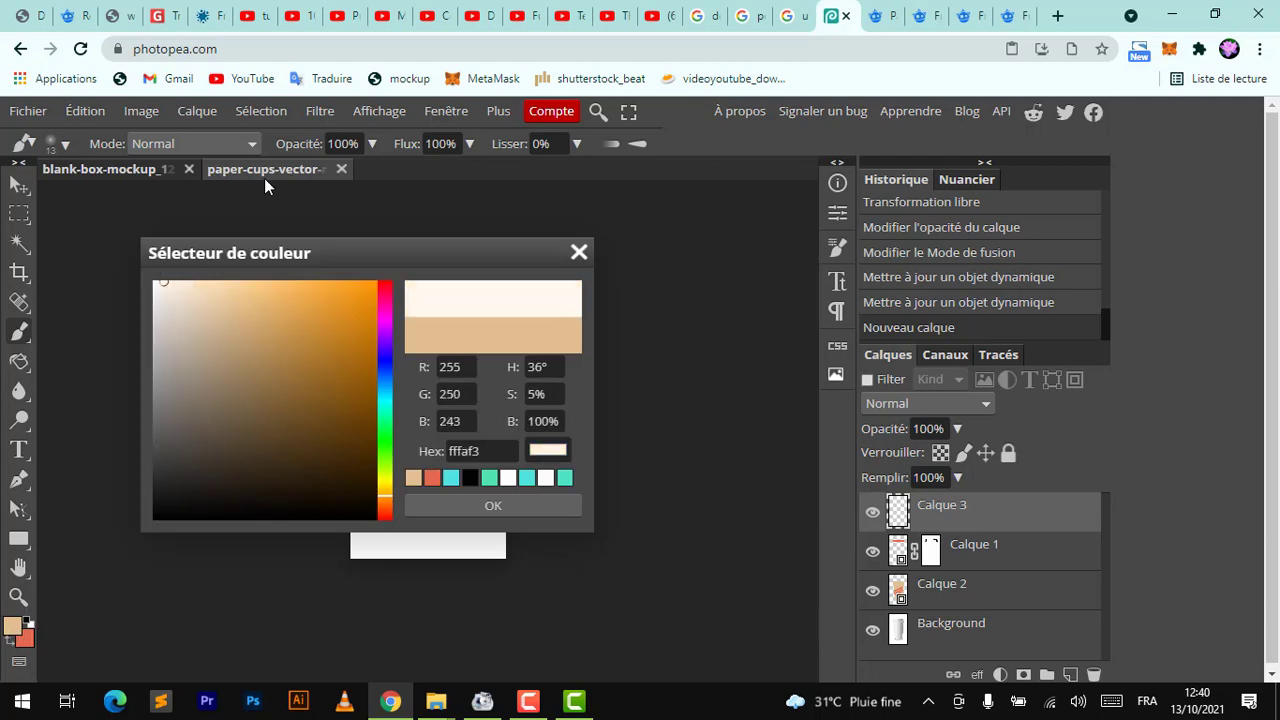
{"action": "left_click", "coordinate": [265, 181]}
{"action": "left_click", "coordinate": [57, 145]}
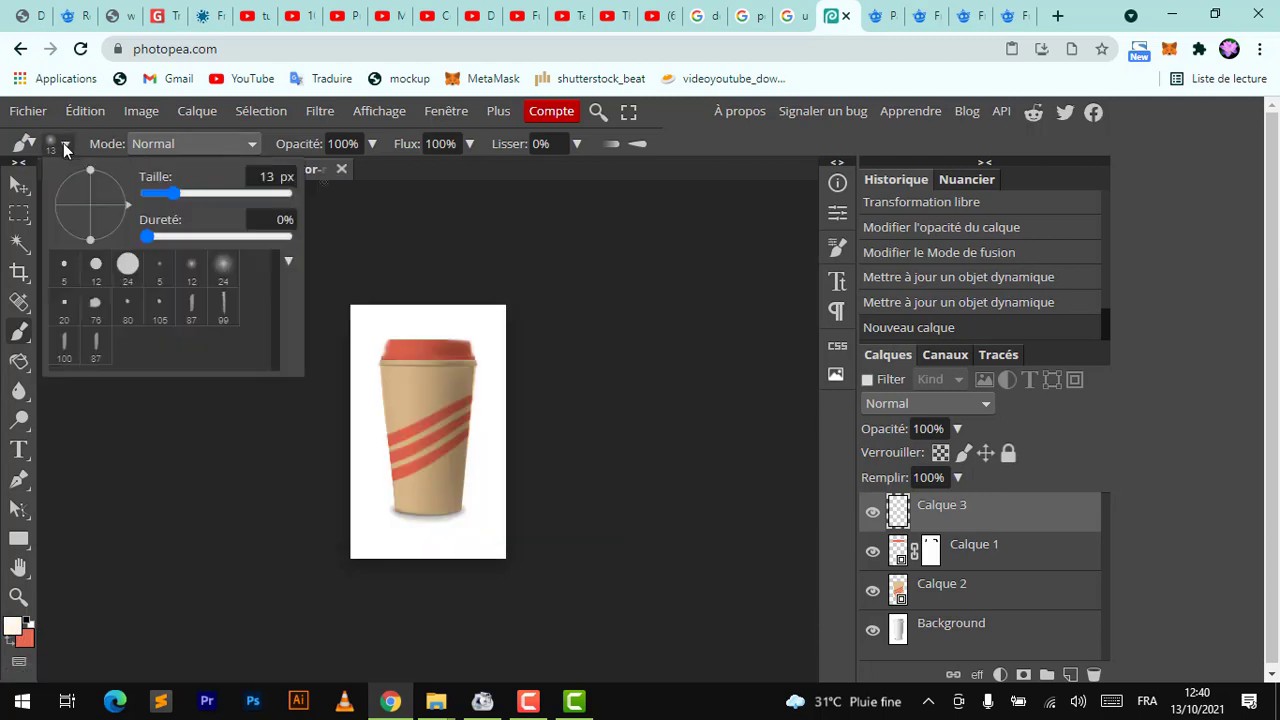
{"action": "left_click_drag", "start_coordinate": [191, 203], "coordinate": [220, 192]}
{"action": "left_click", "coordinate": [372, 146]}
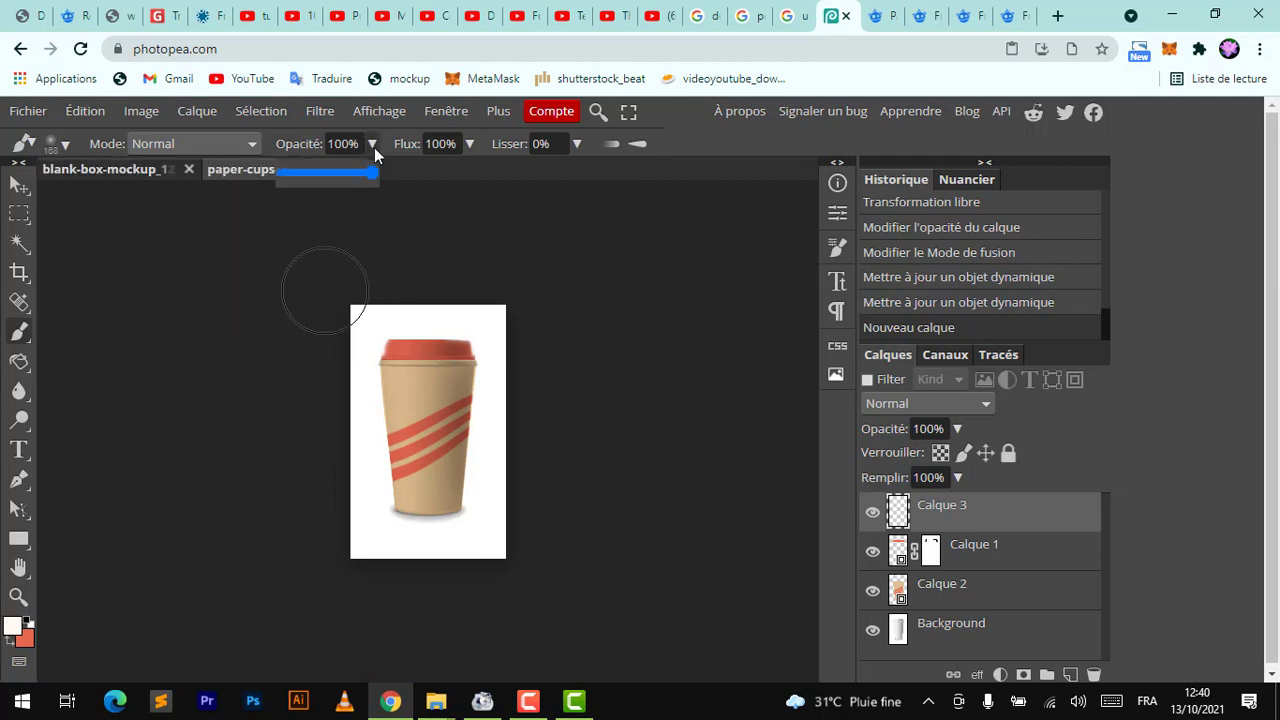
{"action": "left_click", "coordinate": [317, 174]}
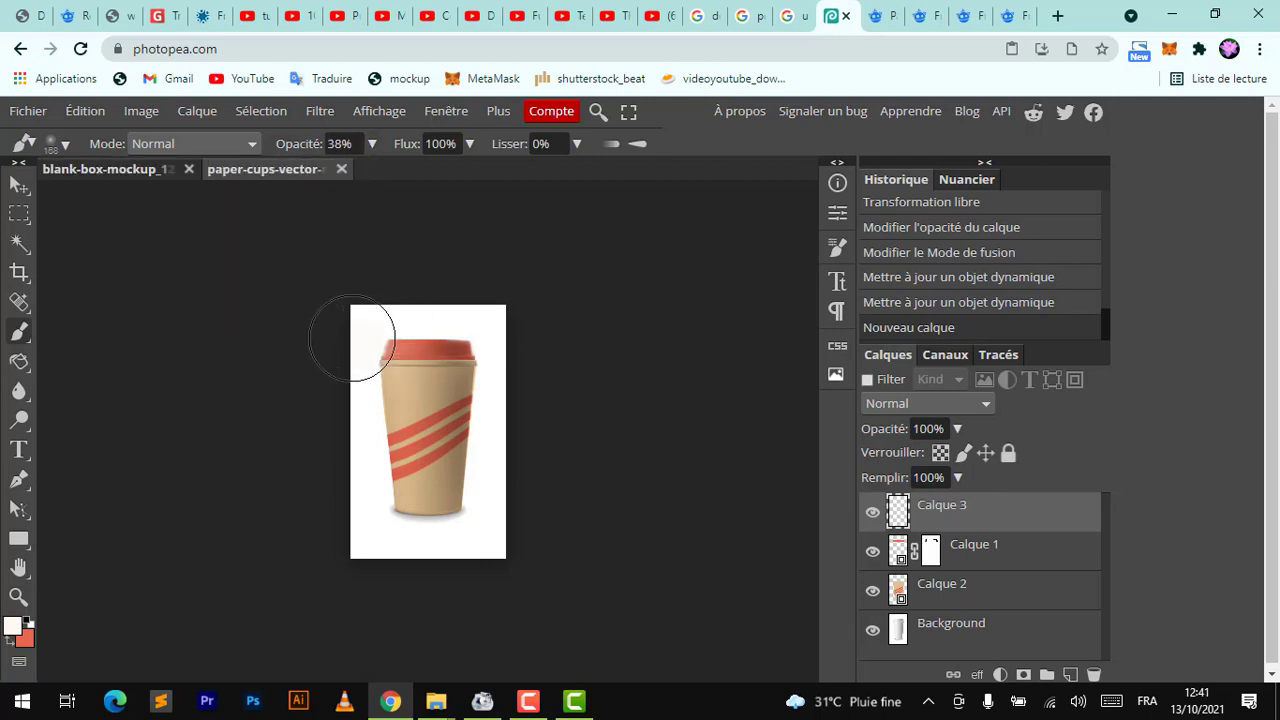
Paint a soft white highlight along the cup's left side
{"action": "left_click_drag", "start_coordinate": [343, 337], "coordinate": [354, 450]}
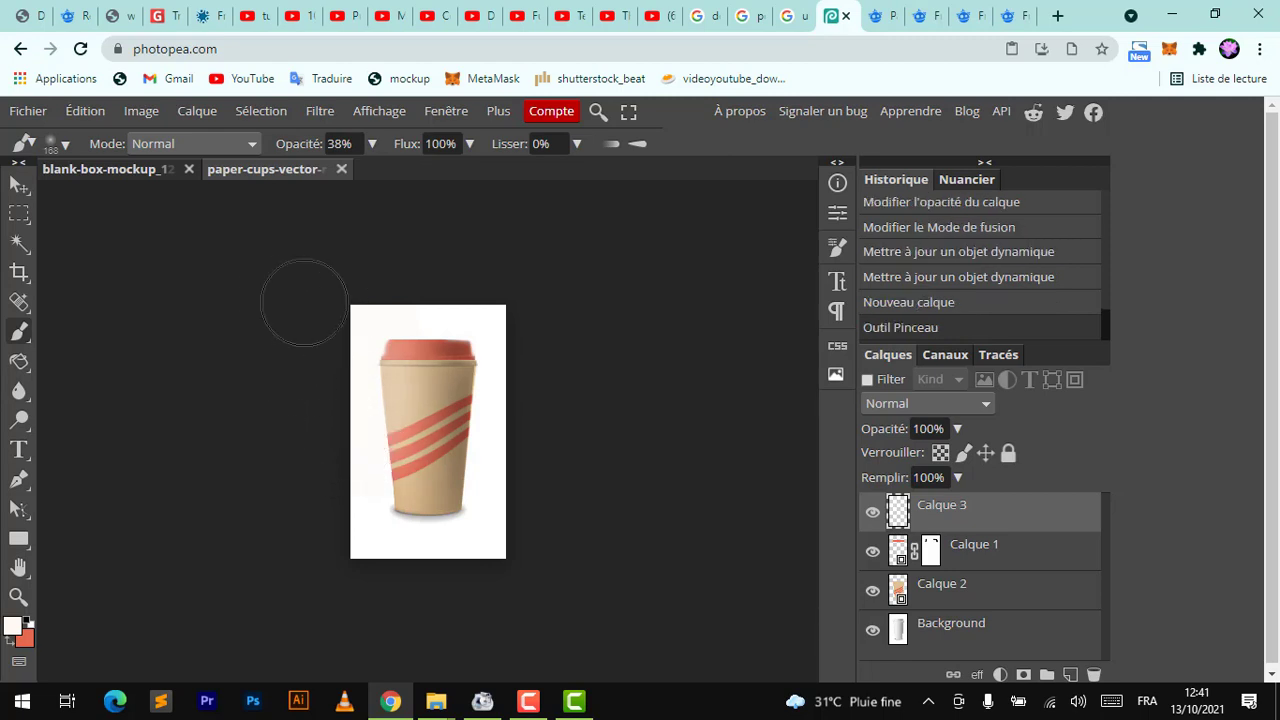
{"action": "left_click_drag", "start_coordinate": [362, 318], "coordinate": [378, 330]}
Erase part of the highlight near the cup's right edge with a soft 135 px eraser
{"action": "right_click", "coordinate": [19, 333]}
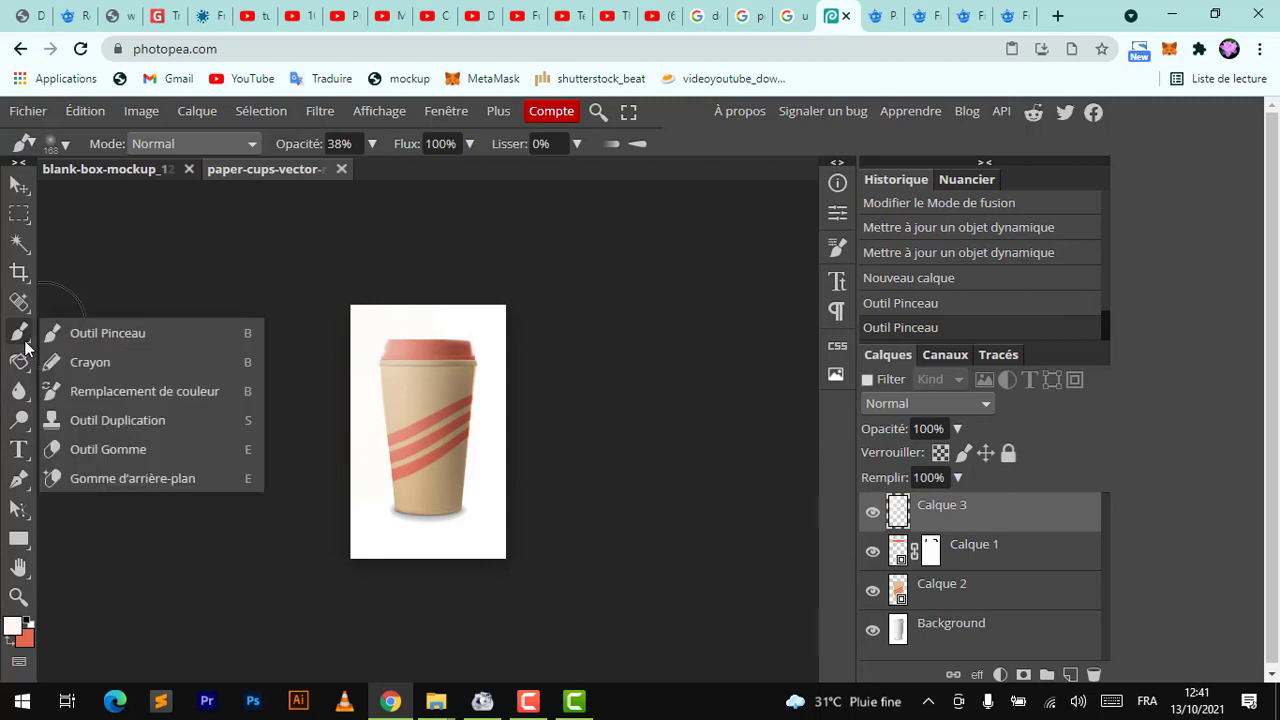
{"action": "left_click", "coordinate": [110, 449]}
{"action": "left_click", "coordinate": [62, 148]}
{"action": "left_click_drag", "start_coordinate": [157, 238], "coordinate": [128, 238]}
{"action": "left_click_drag", "start_coordinate": [177, 197], "coordinate": [224, 194]}
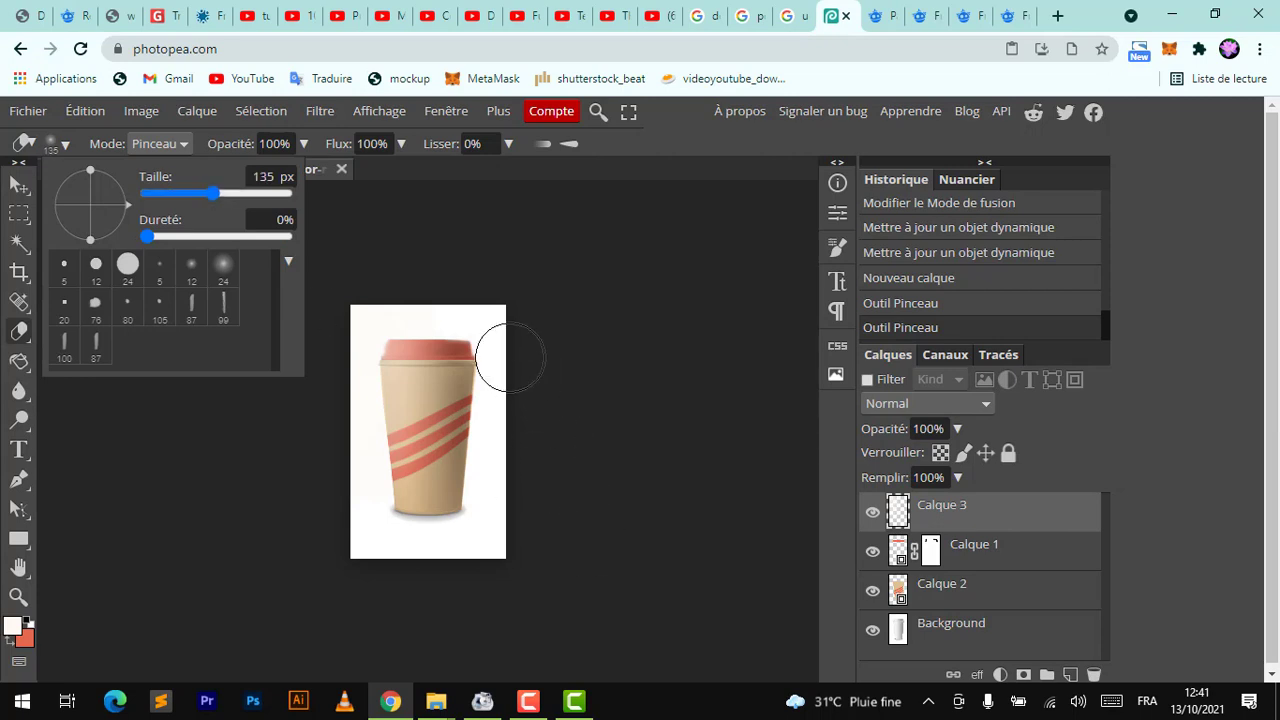
{"action": "mouse_move", "coordinate": [463, 428]}
{"action": "left_mouse_down"}
{"action": "mouse_move", "coordinate": [420, 472]}
{"action": "mouse_move", "coordinate": [486, 334]}
{"action": "mouse_move", "coordinate": [456, 413]}
{"action": "left_mouse_up"}
Set the highlight layer's blend mode to Incrustation
{"action": "left_click", "coordinate": [18, 184]}
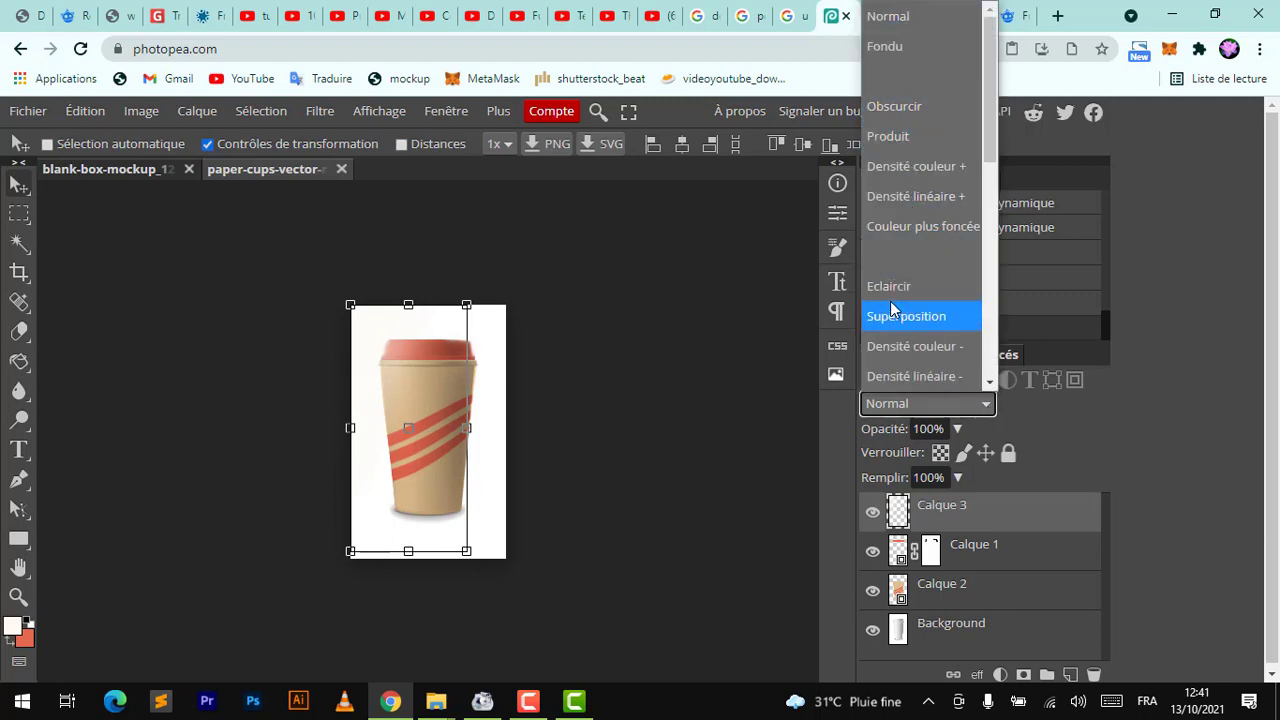
{"action": "left_click", "coordinate": [889, 291]}
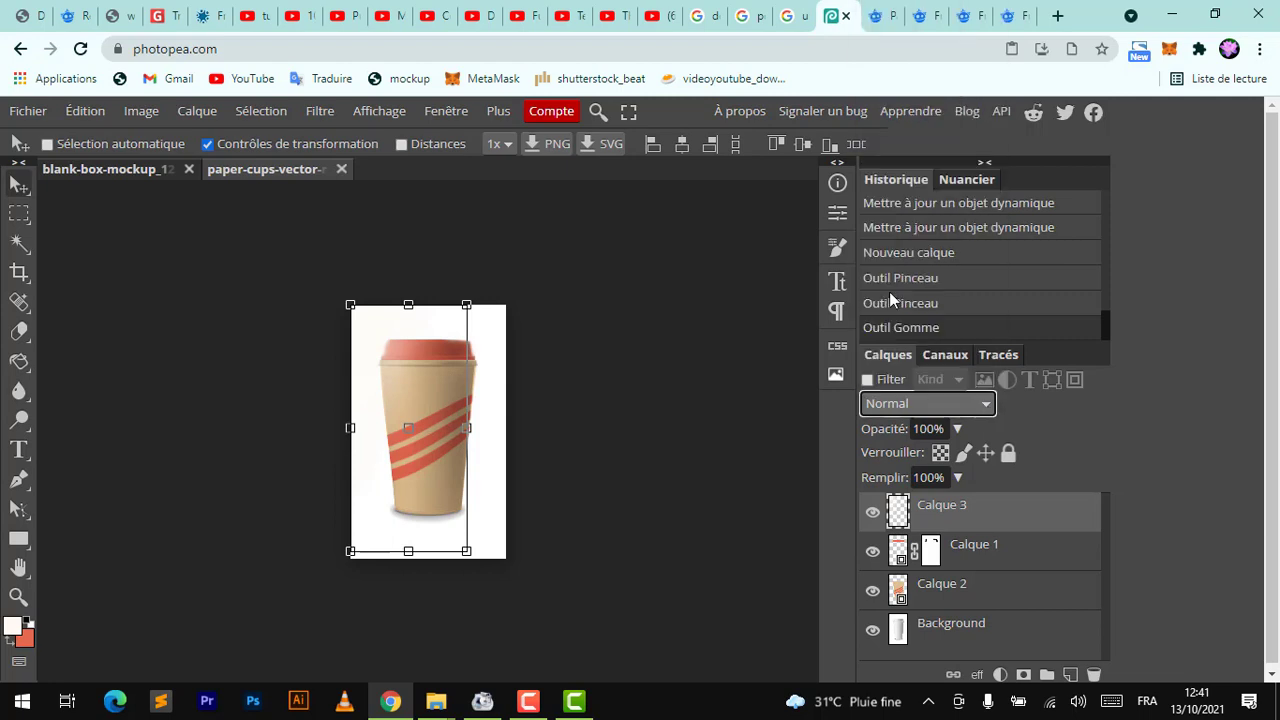
{"action": "left_click", "coordinate": [985, 404]}
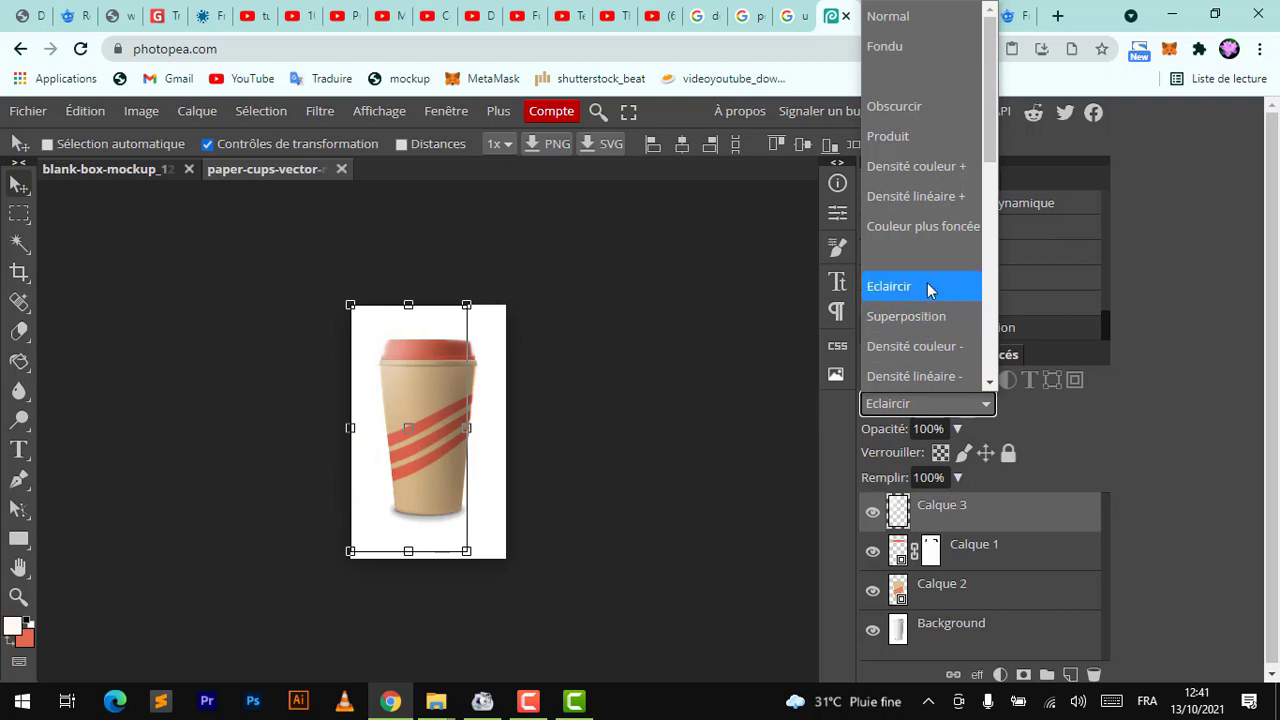
{"action": "scroll", "coordinate": [987, 202], "scroll_direction": "down", "scroll_amount": 2}
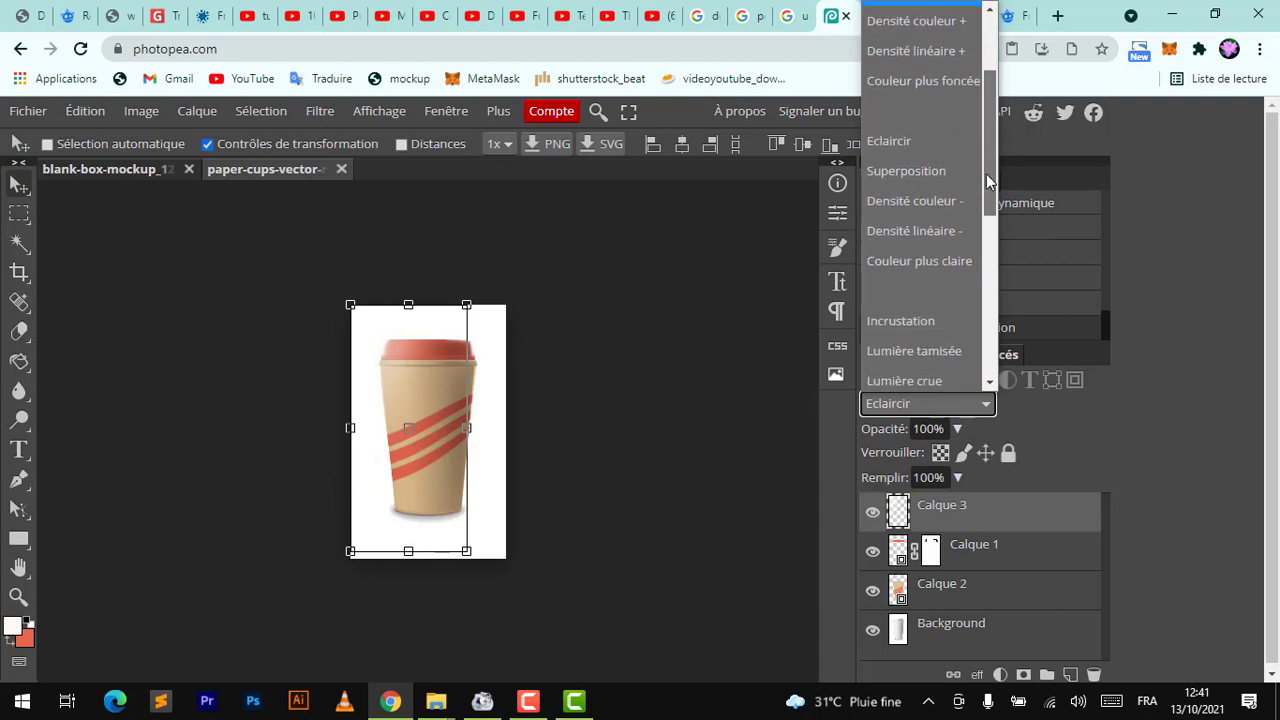
{"action": "left_click", "coordinate": [908, 256]}
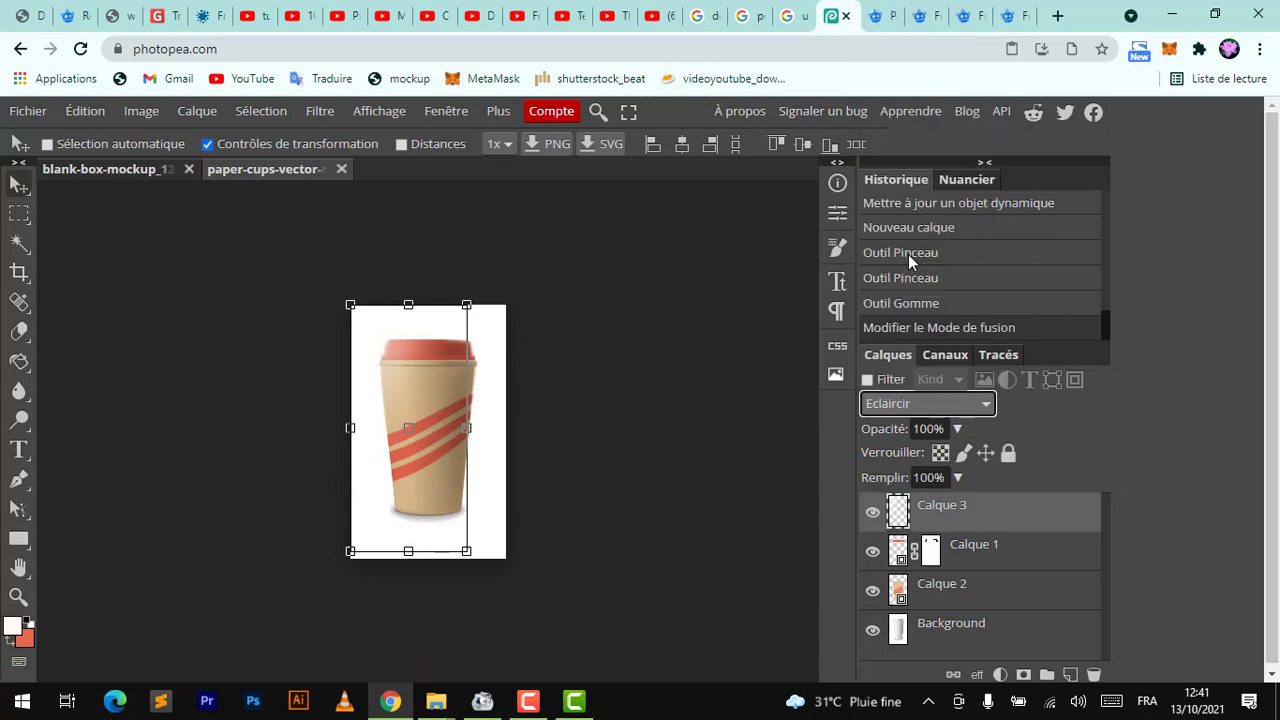
Add a Color Balance adjustment layer above the highlight layer
{"action": "left_click", "coordinate": [948, 640]}
{"action": "scroll", "coordinate": [340, 334], "scroll_direction": "up", "scroll_amount": 3}
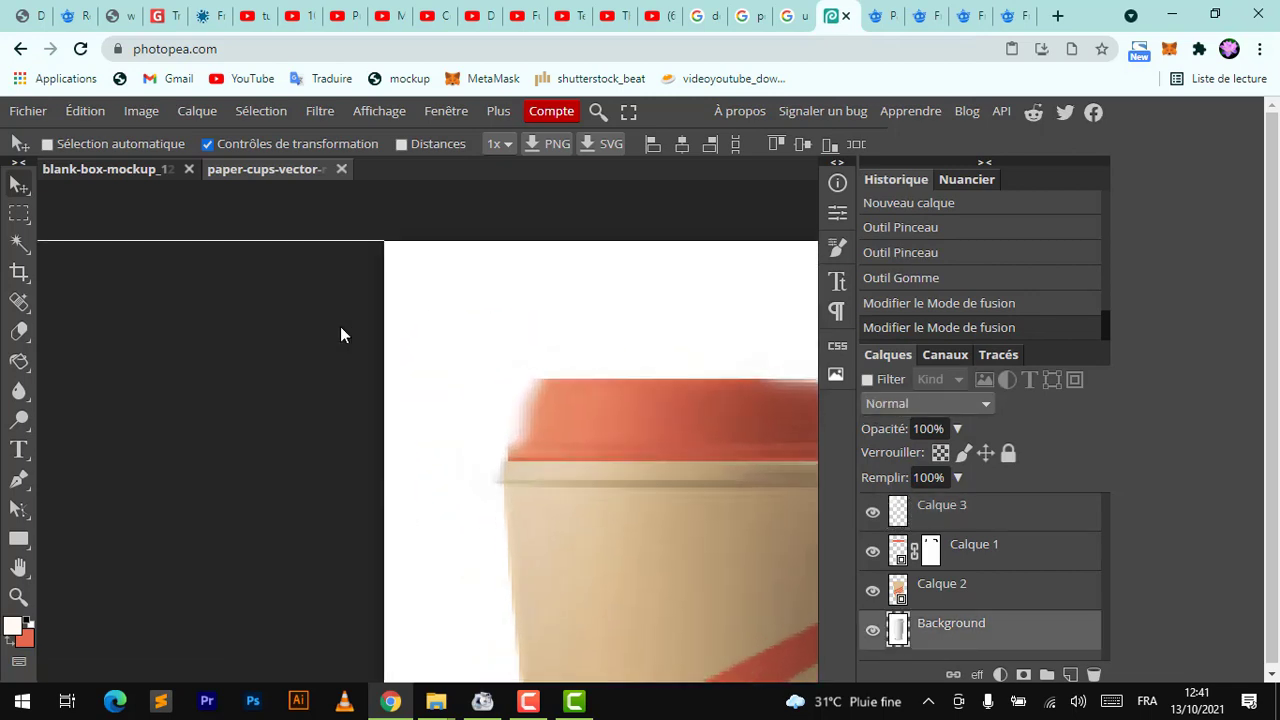
{"action": "scroll", "coordinate": [340, 330], "scroll_direction": "down", "scroll_amount": 5}
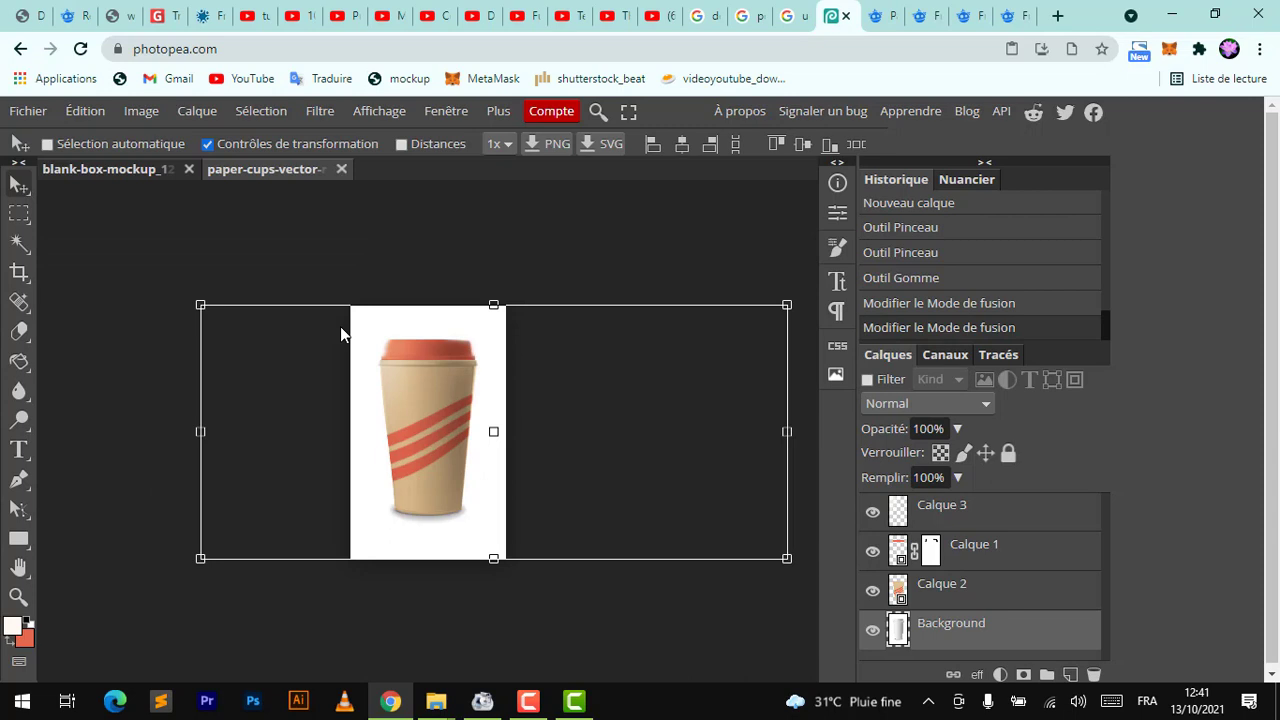
{"action": "left_click", "coordinate": [1008, 512]}
{"action": "left_click", "coordinate": [1000, 676]}
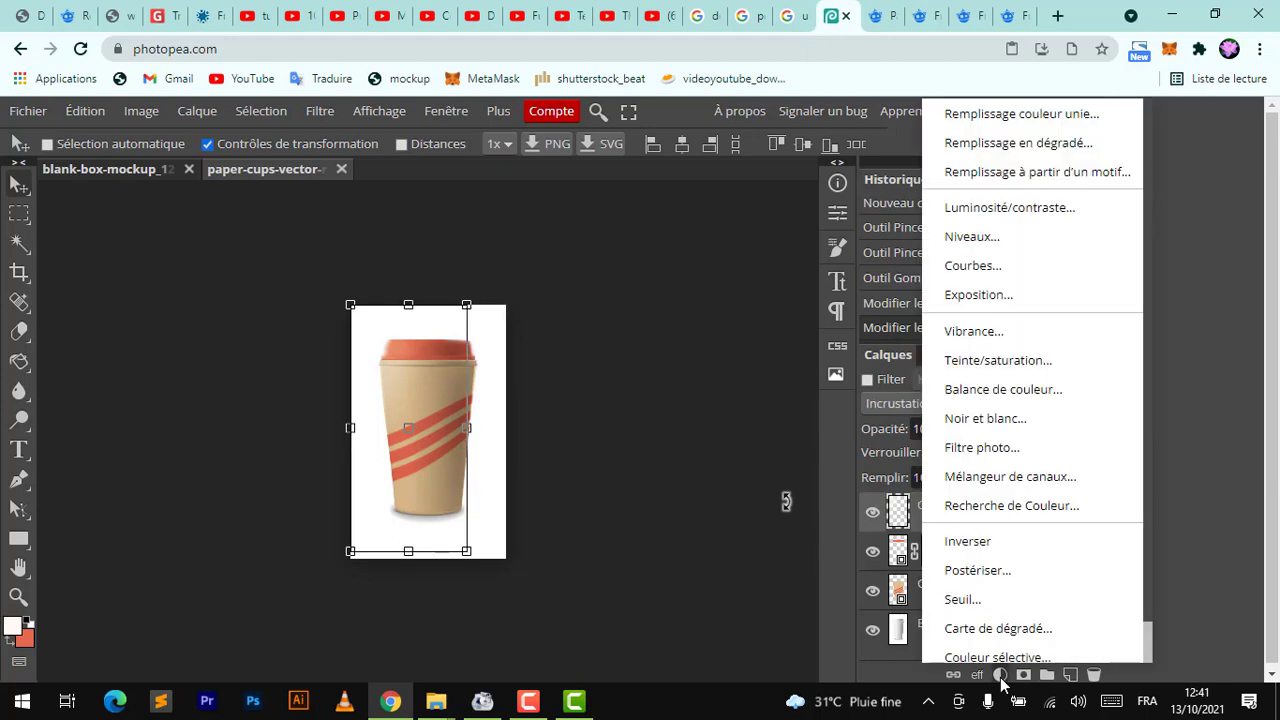
{"action": "left_click", "coordinate": [1003, 390]}
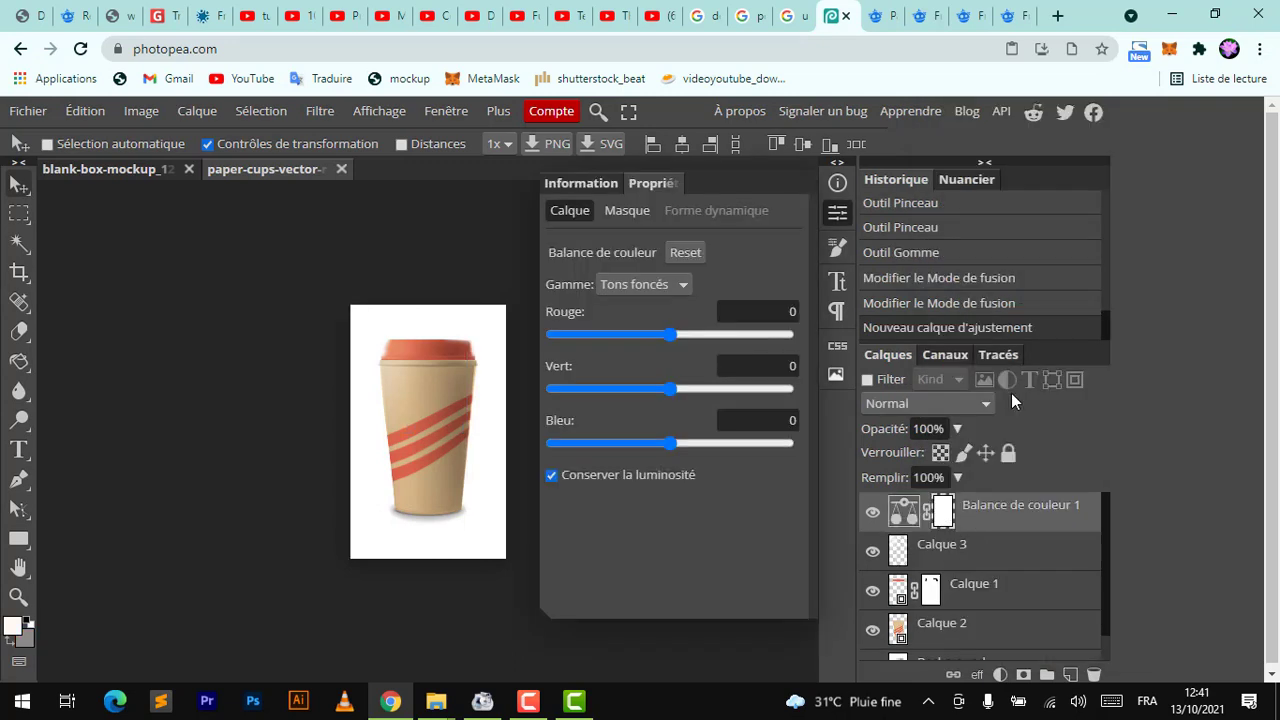
Set the Color Balance shadows to Red -28, Green -29 and Blue 37
{"action": "left_click_drag", "start_coordinate": [673, 331], "coordinate": [640, 343]}
{"action": "left_click_drag", "start_coordinate": [671, 389], "coordinate": [636, 391]}
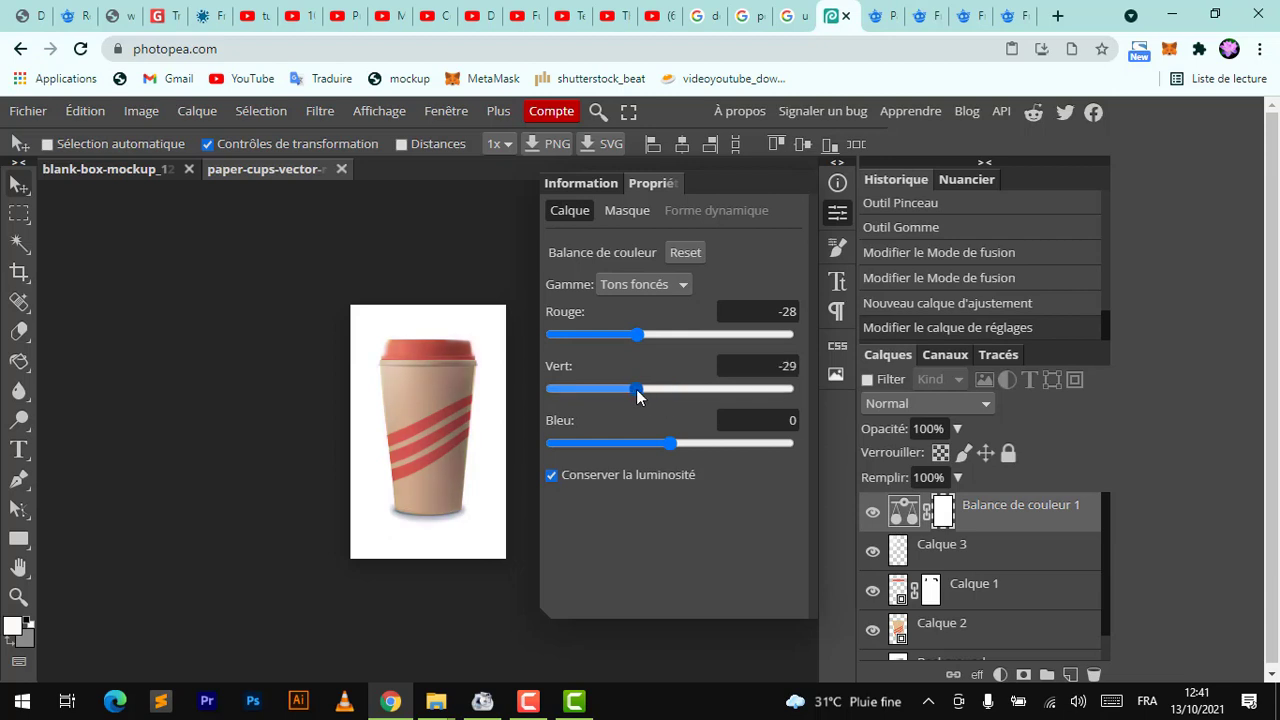
{"action": "left_click_drag", "start_coordinate": [669, 446], "coordinate": [715, 443]}
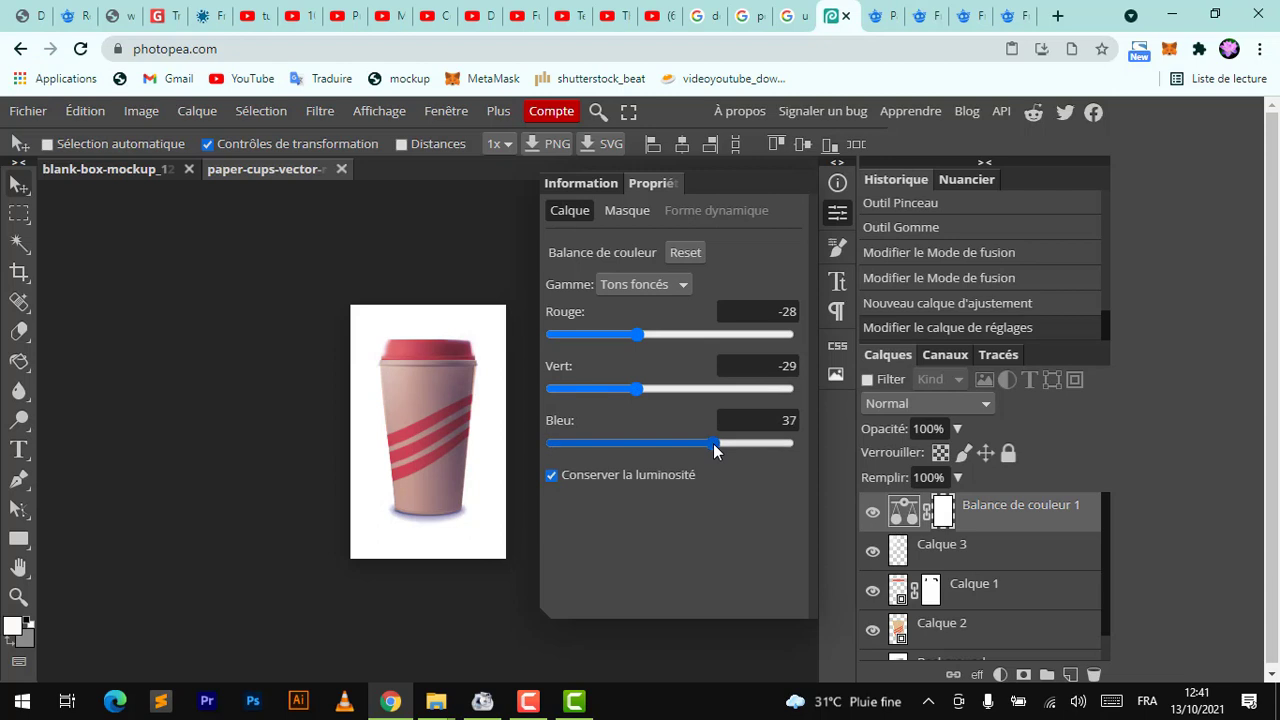
{"action": "left_click", "coordinate": [986, 605]}
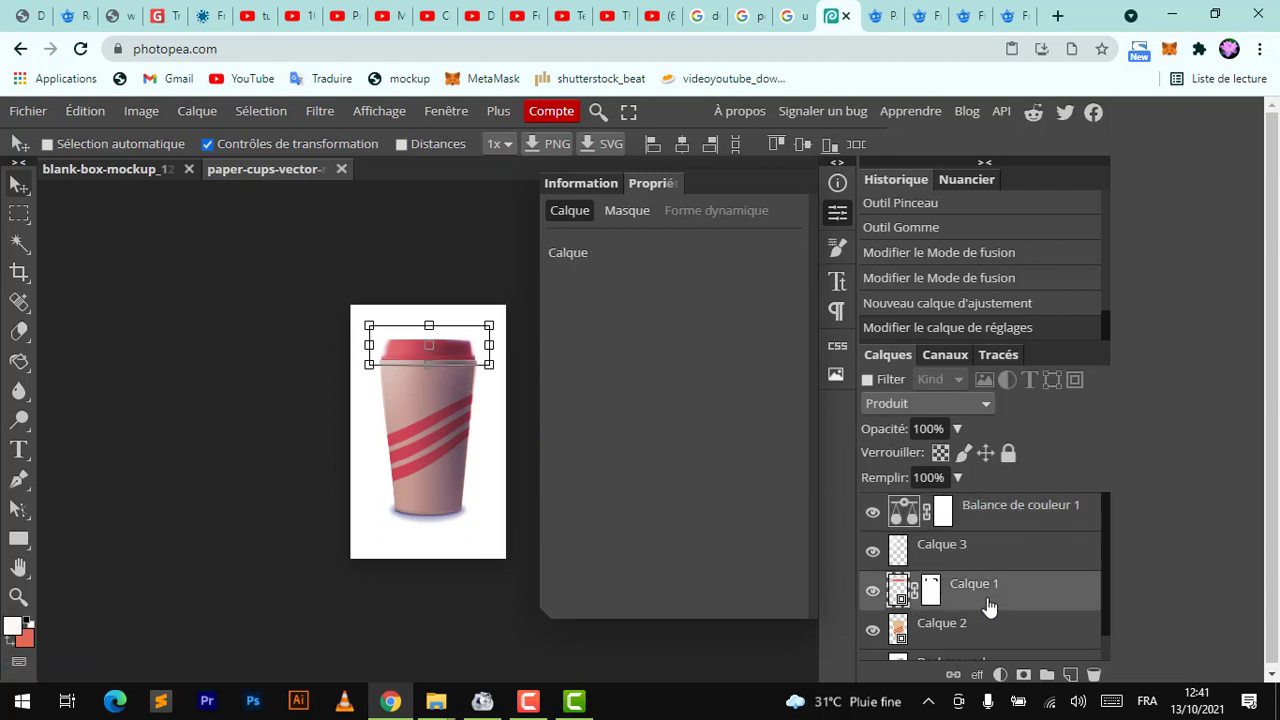
{"action": "scroll", "coordinate": [1031, 551], "scroll_direction": "down", "scroll_amount": 1}
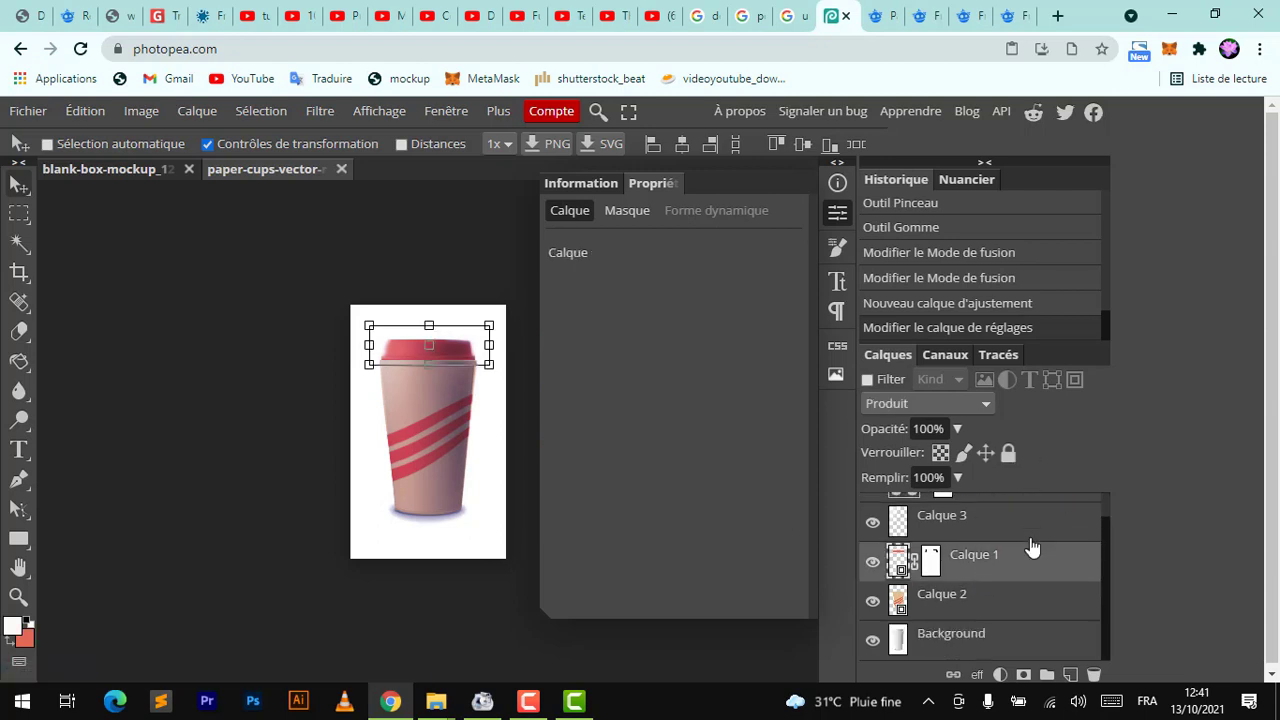
{"action": "left_click", "coordinate": [960, 642]}
{"action": "left_click", "coordinate": [838, 214]}
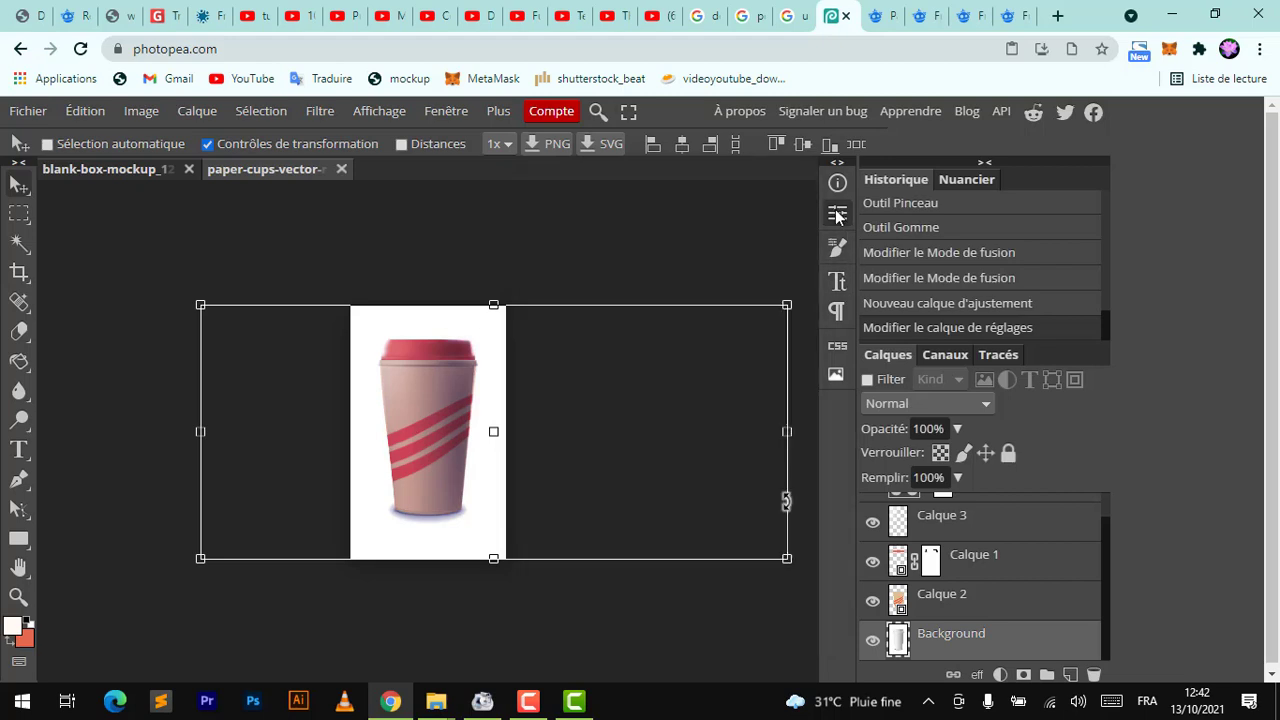
{"action": "key", "text": "ctrl+t"}
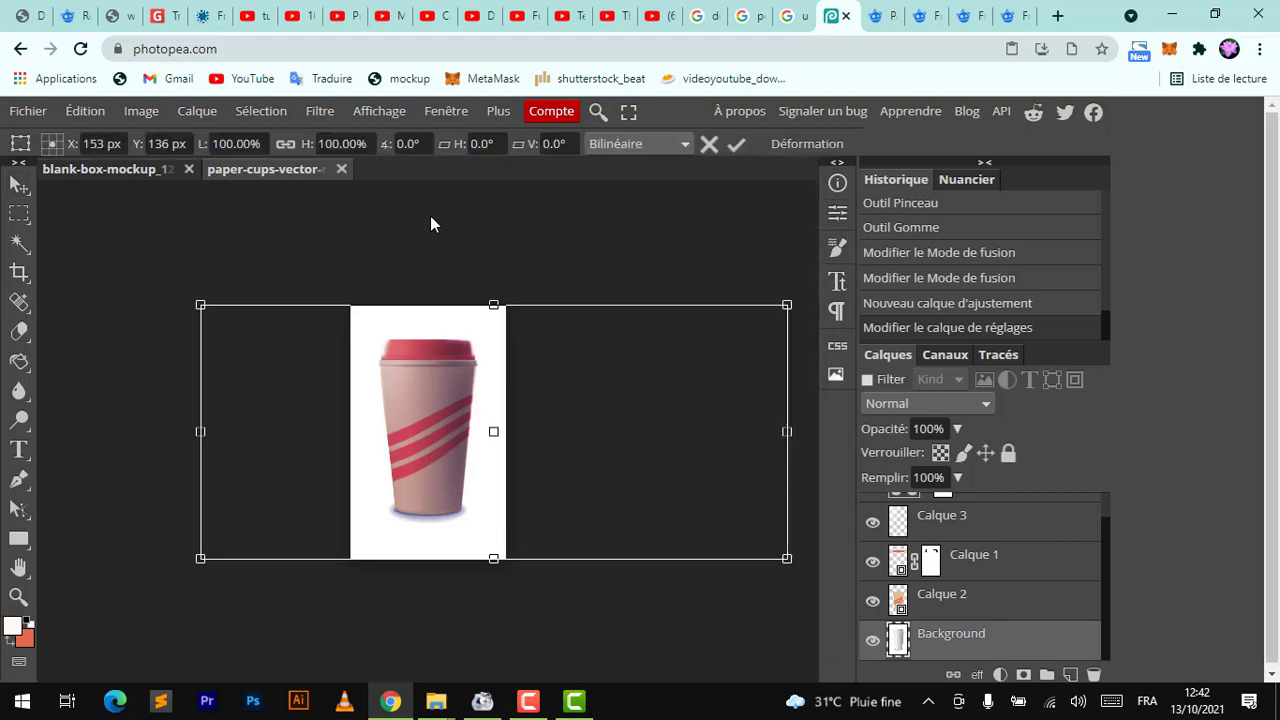
{"action": "left_click", "coordinate": [709, 143]}
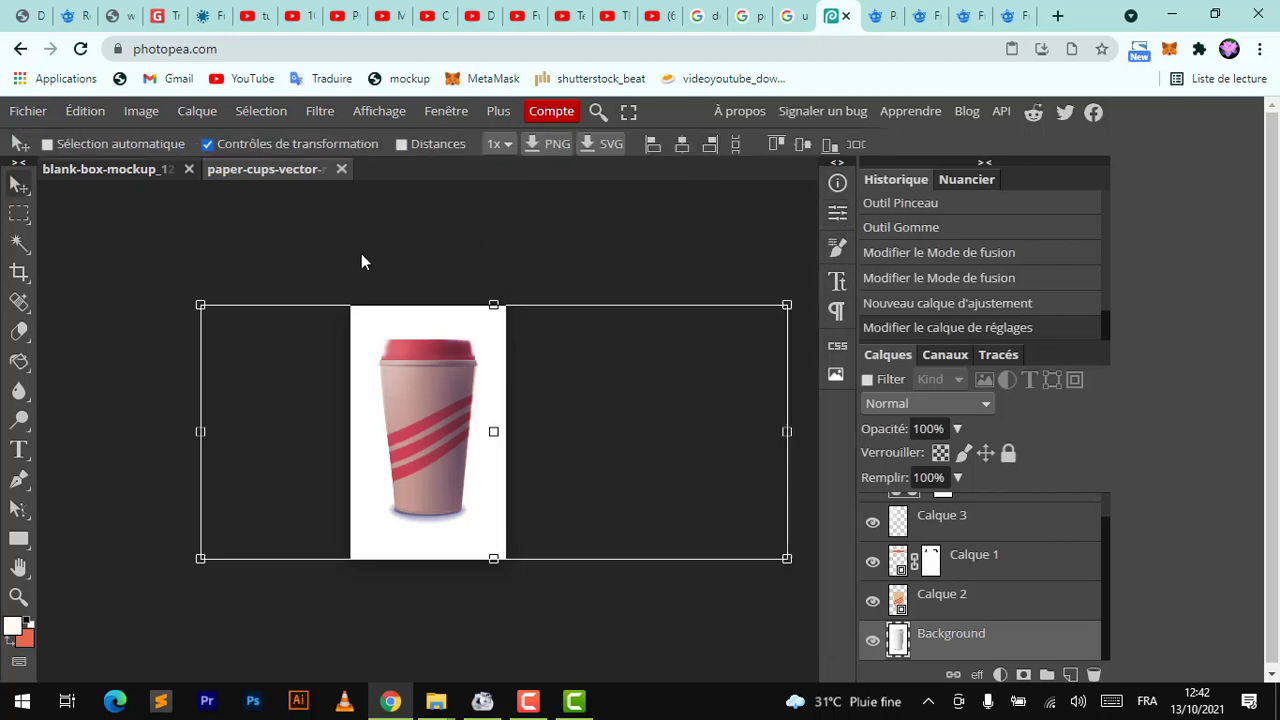
Close the paper cup document
{"action": "left_click", "coordinate": [341, 169]}
{"action": "left_click", "coordinate": [720, 193]}
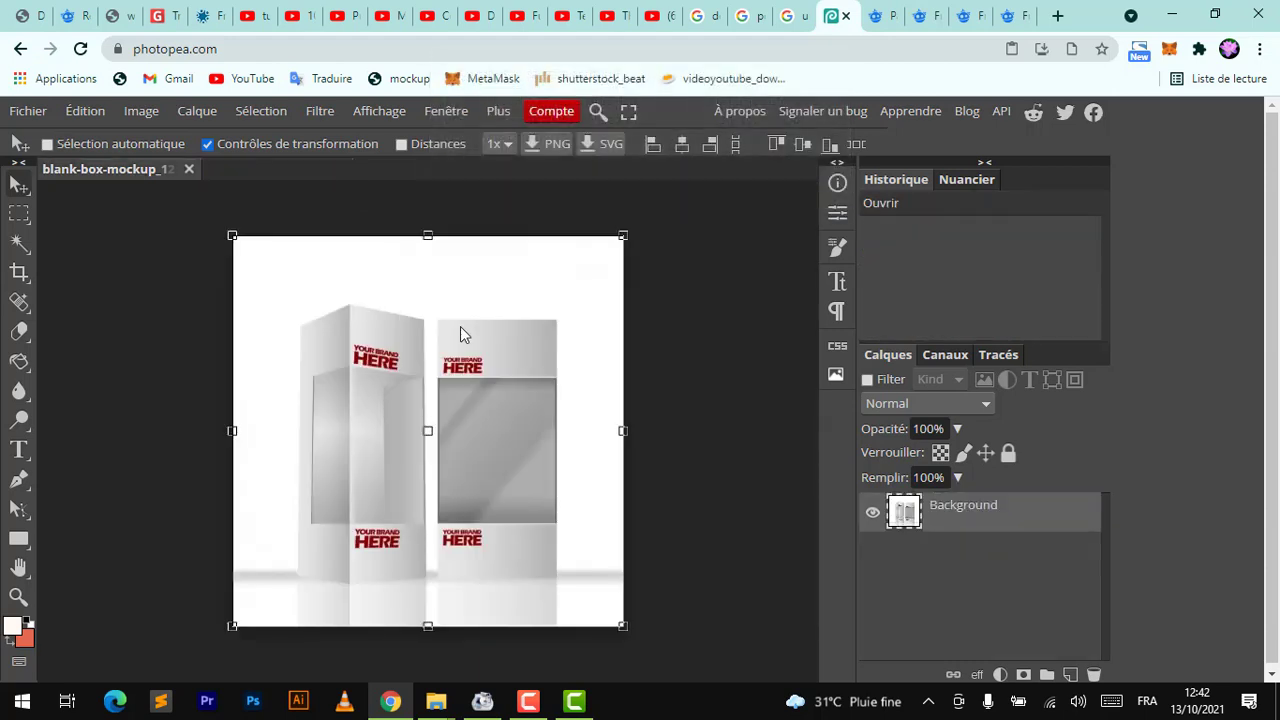
Add a new empty layer to the box mockup document
{"action": "scroll", "coordinate": [486, 570], "scroll_direction": "up", "scroll_amount": 6}
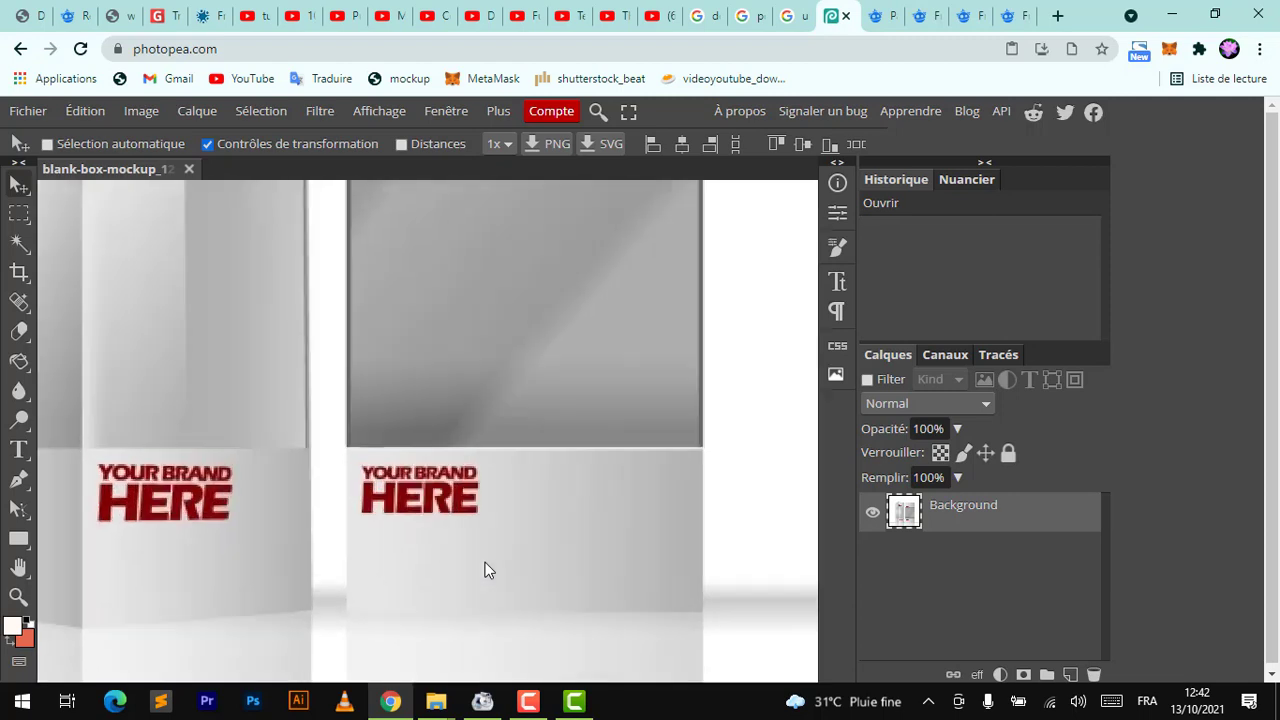
{"action": "scroll", "coordinate": [486, 570], "scroll_direction": "down", "scroll_amount": 6}
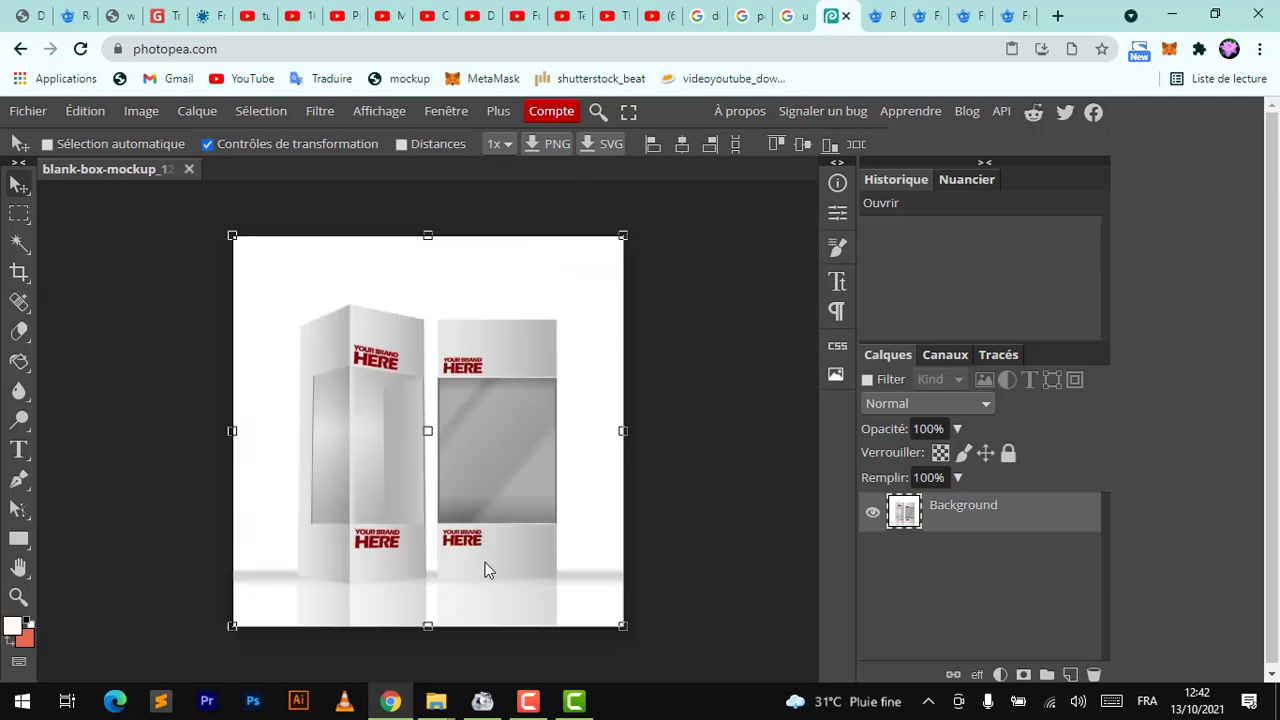
{"action": "left_click", "coordinate": [1070, 674]}
{"action": "left_click", "coordinate": [12, 215]}
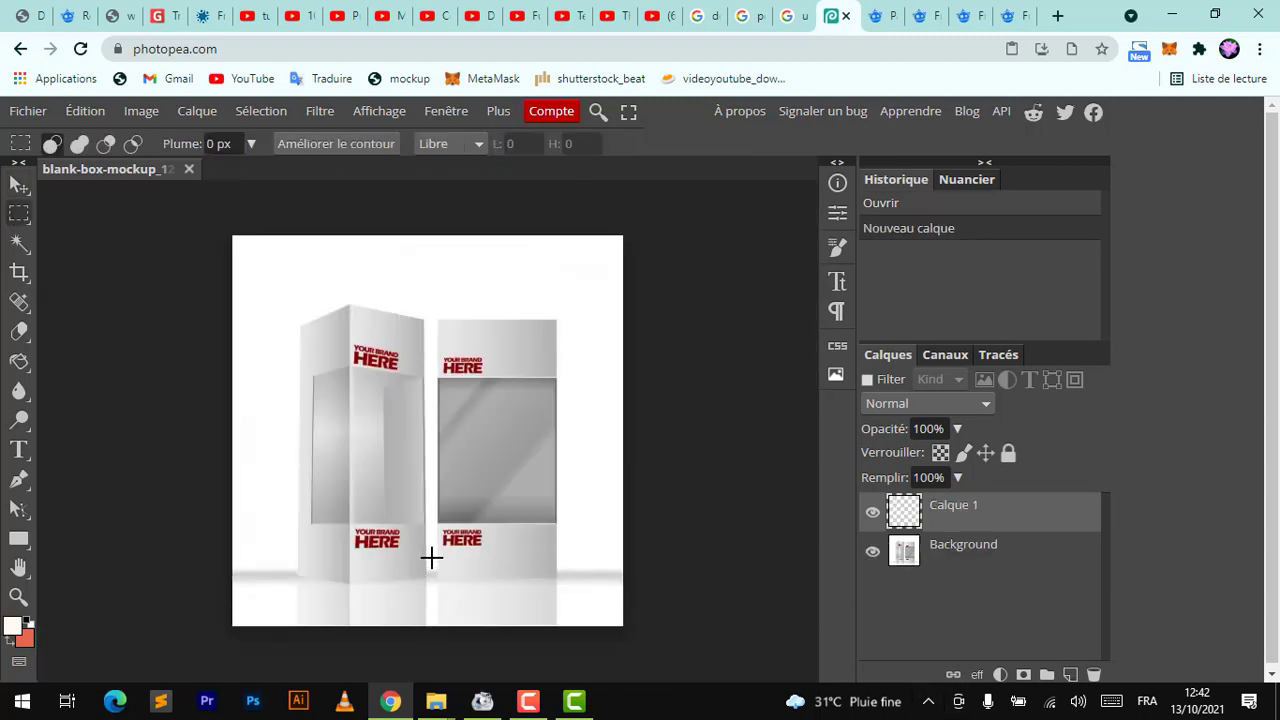
{"action": "left_click_drag", "start_coordinate": [439, 575], "coordinate": [490, 440]}
{"action": "left_click", "coordinate": [490, 440]}
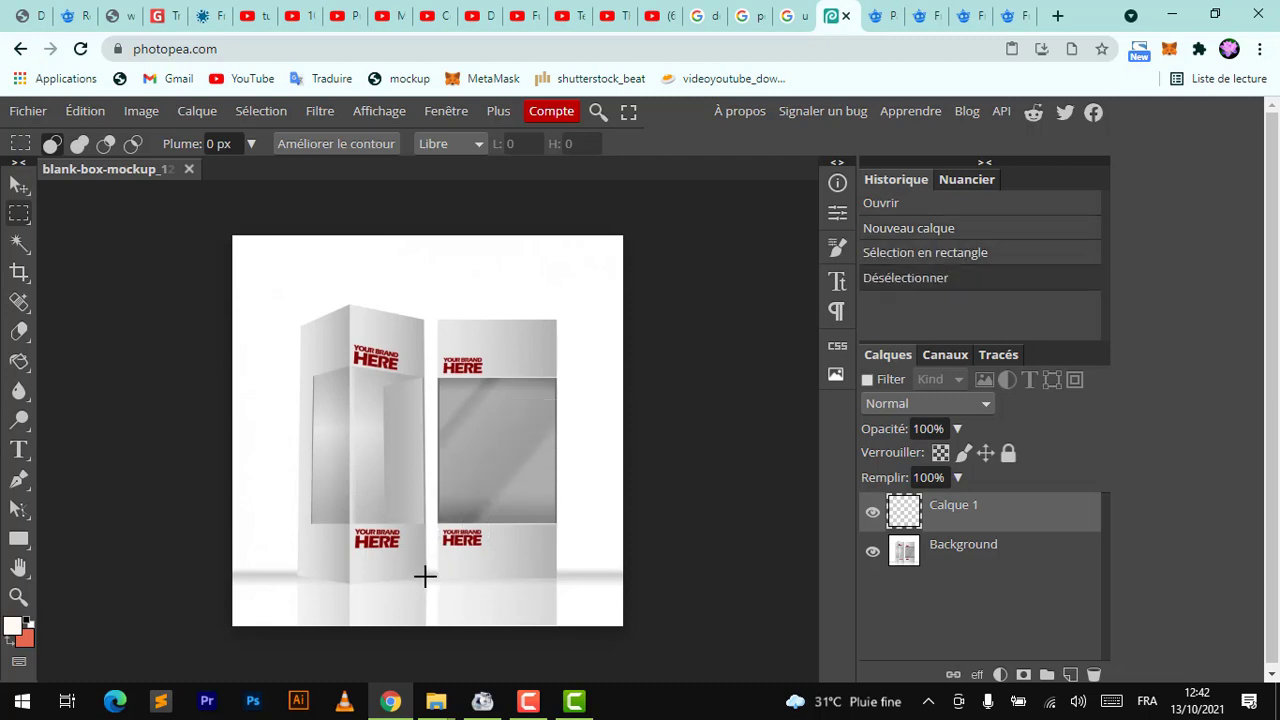
Select the left box's front face with the Polygonal Lasso and fill it with the coral colour on the new layer
{"action": "right_click", "coordinate": [18, 214]}
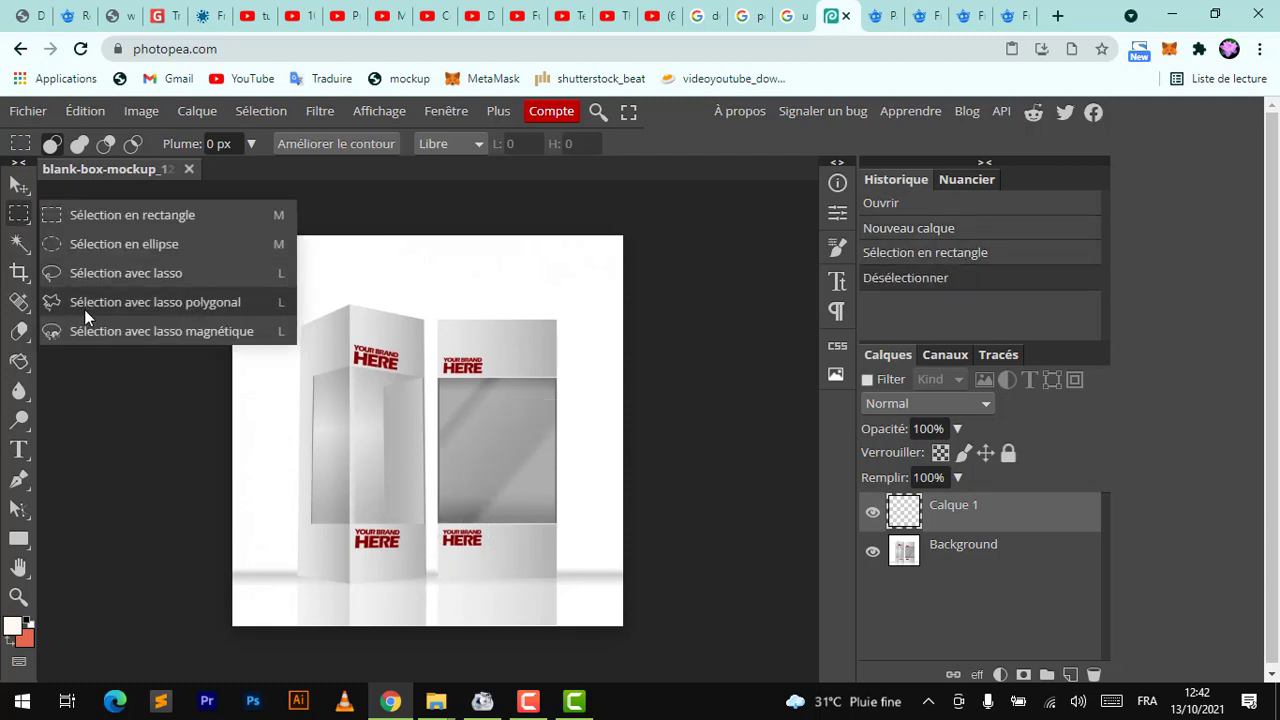
{"action": "left_click", "coordinate": [178, 306]}
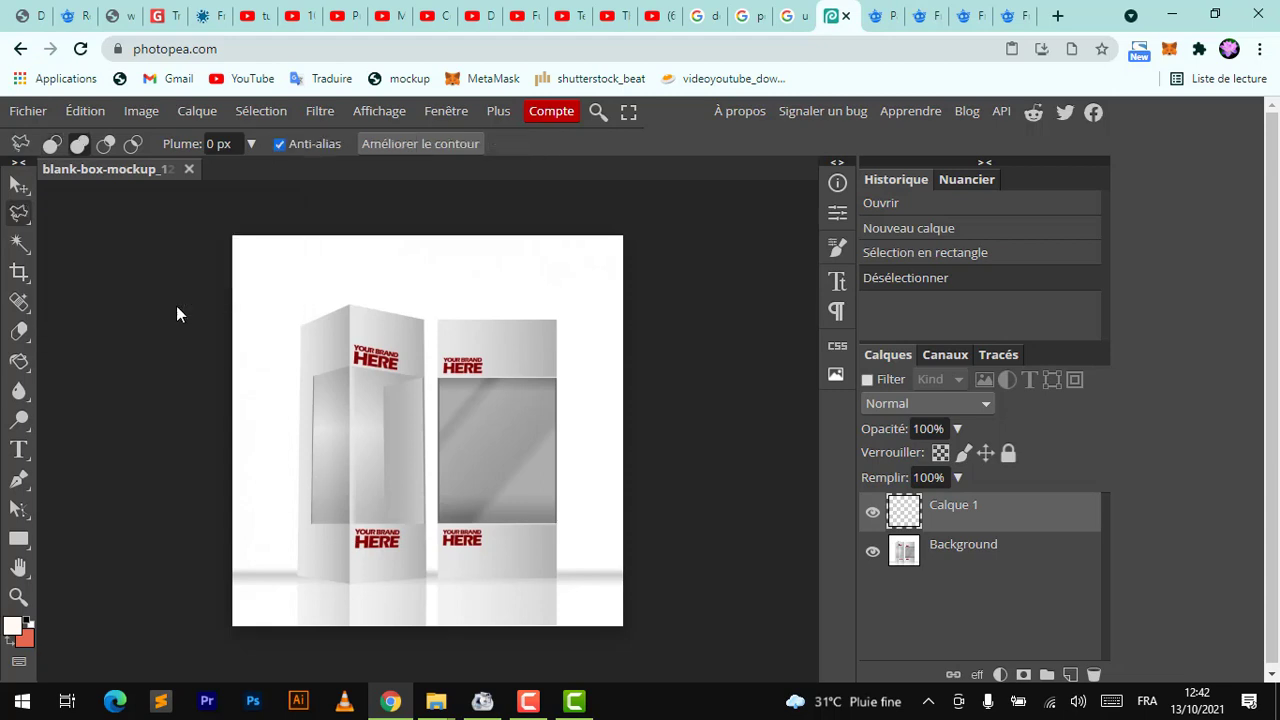
{"action": "left_click", "coordinate": [350, 583]}
{"action": "left_click", "coordinate": [428, 579]}
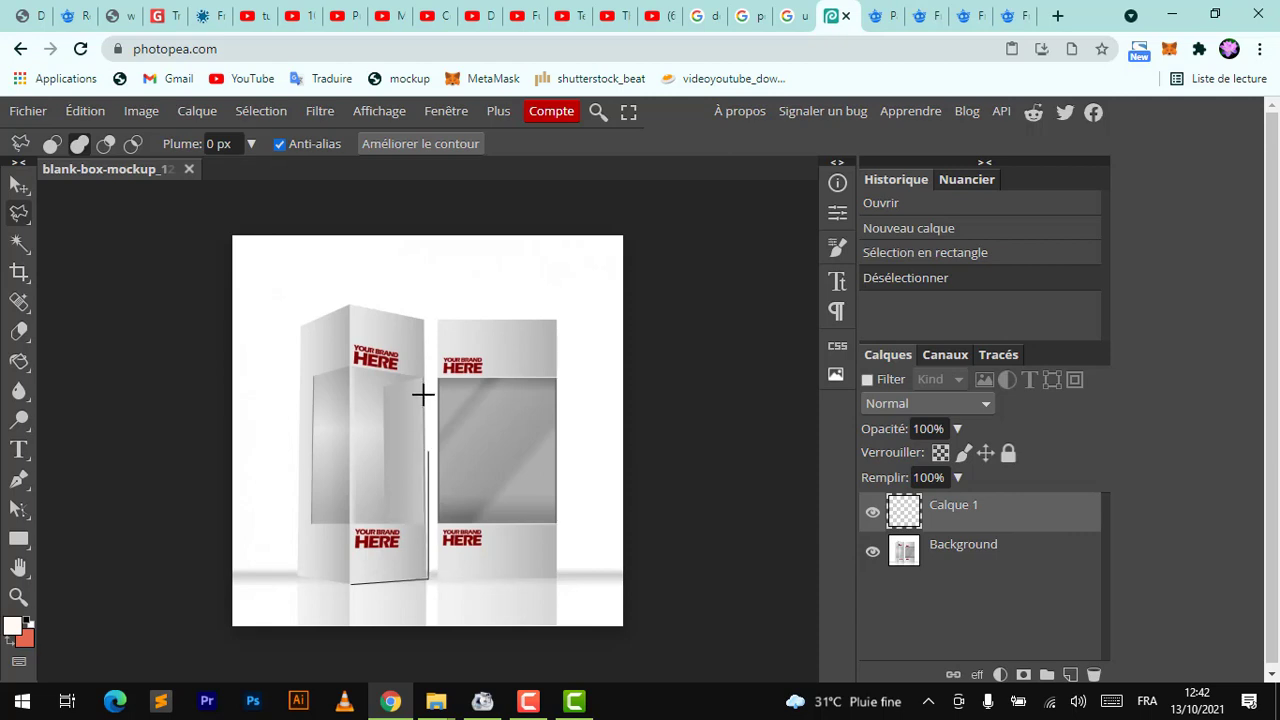
{"action": "left_click", "coordinate": [423, 321]}
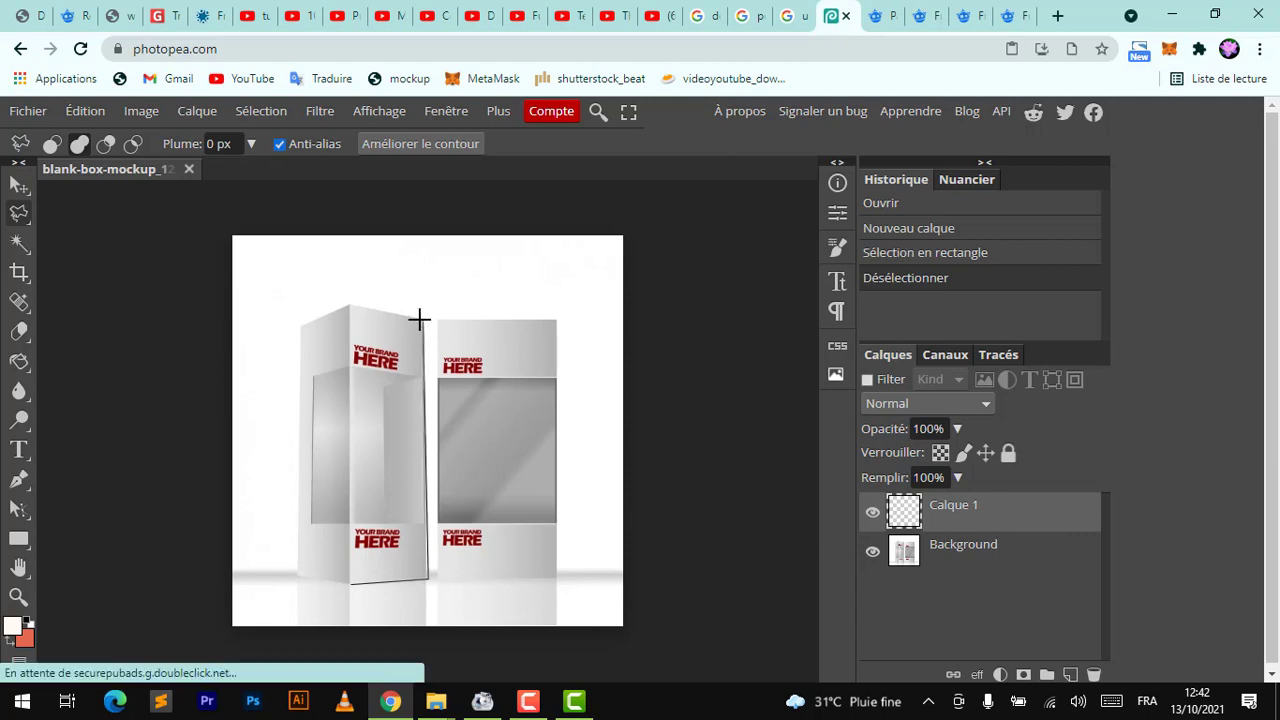
{"action": "left_click", "coordinate": [349, 305]}
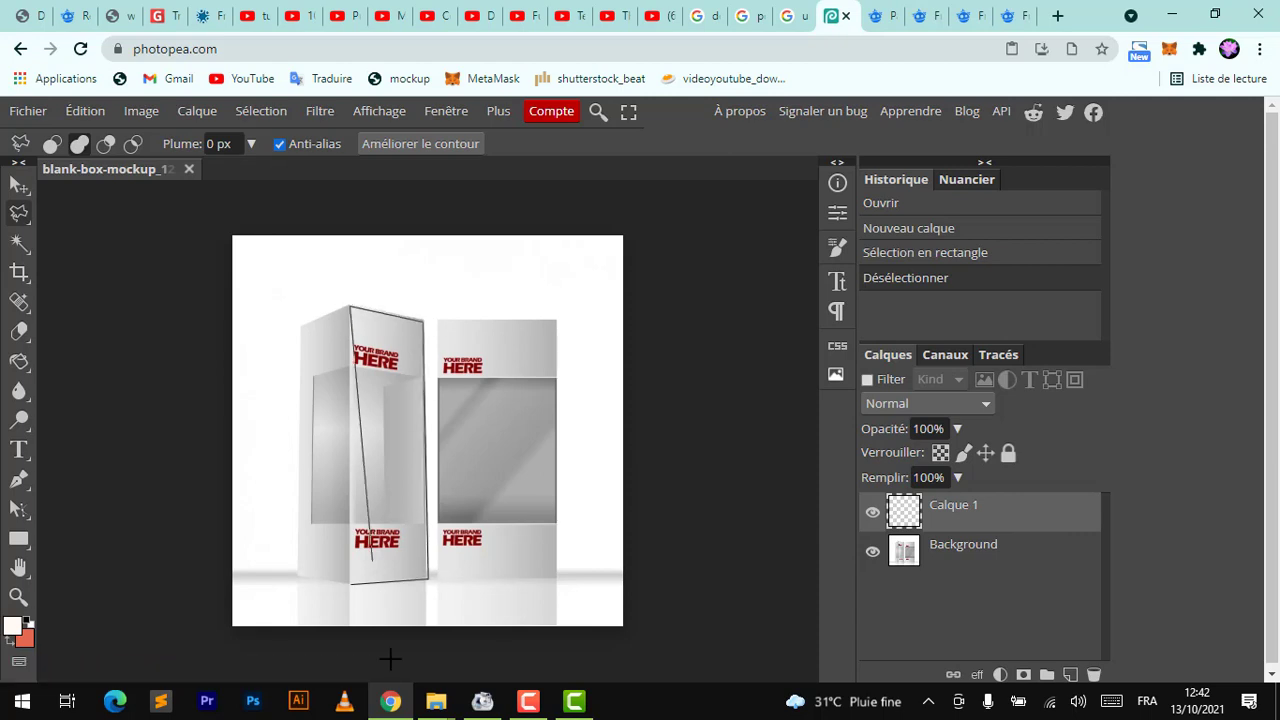
{"action": "left_click", "coordinate": [349, 584]}
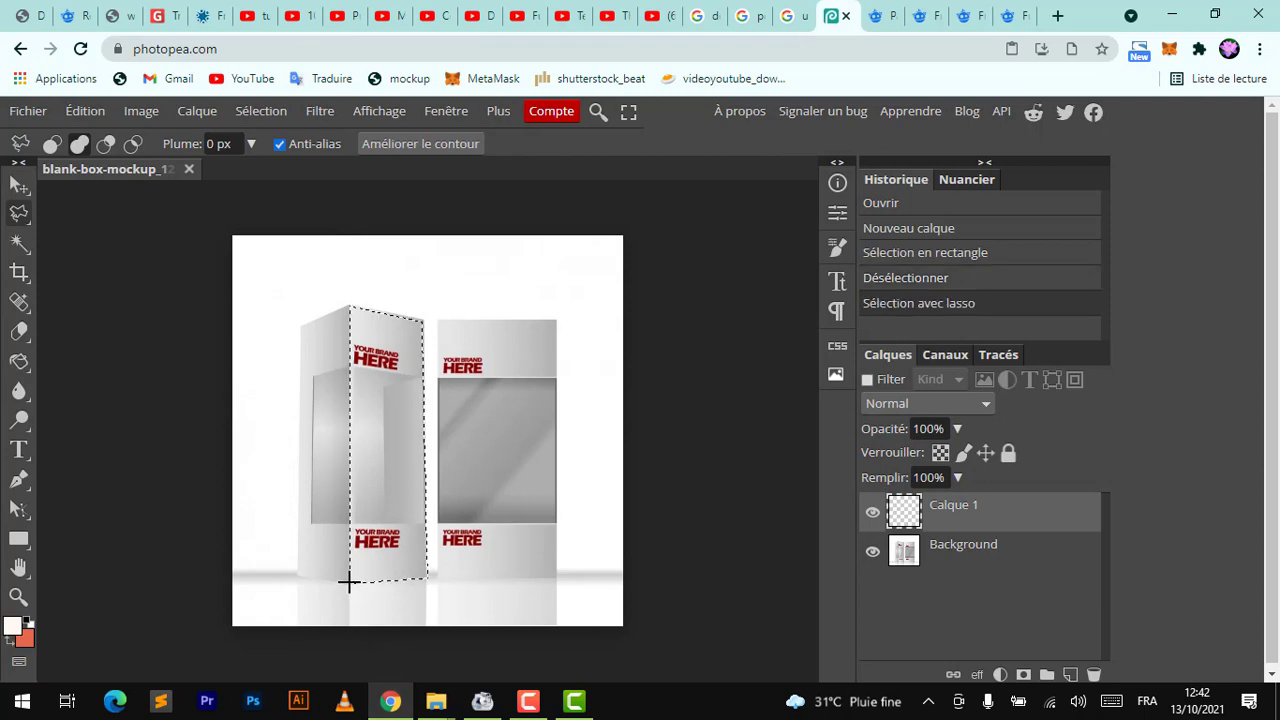
{"action": "key", "text": "alt+BackSpace"}
{"action": "key", "text": "ctrl+BackSpace"}
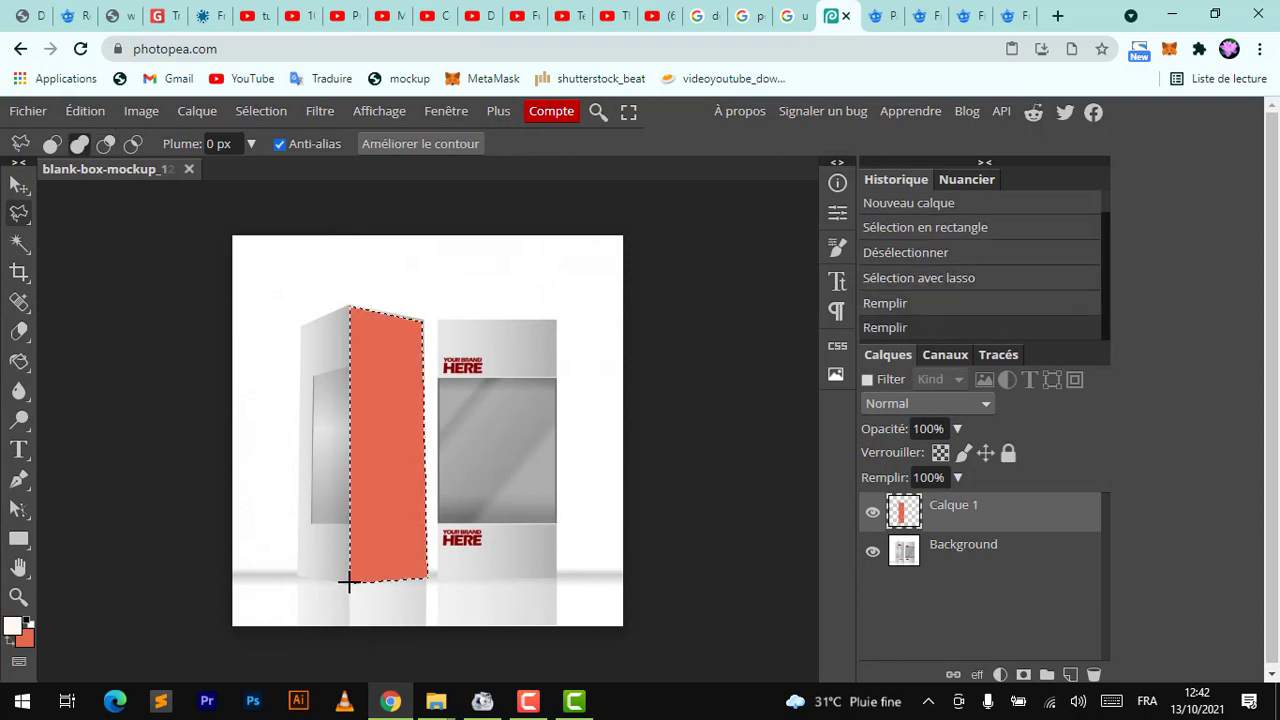
Set the coral layer's blend mode to Produit
{"action": "left_click", "coordinate": [19, 184]}
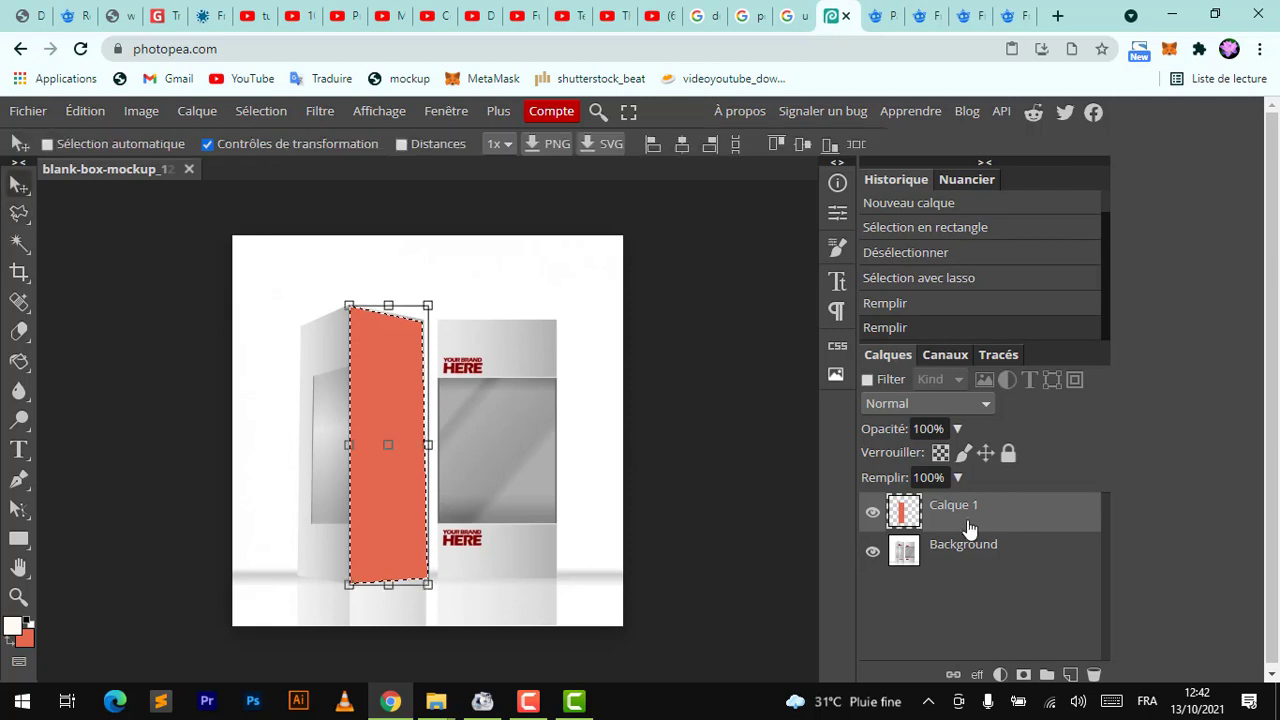
{"action": "left_click", "coordinate": [981, 405]}
{"action": "left_click", "coordinate": [923, 140]}
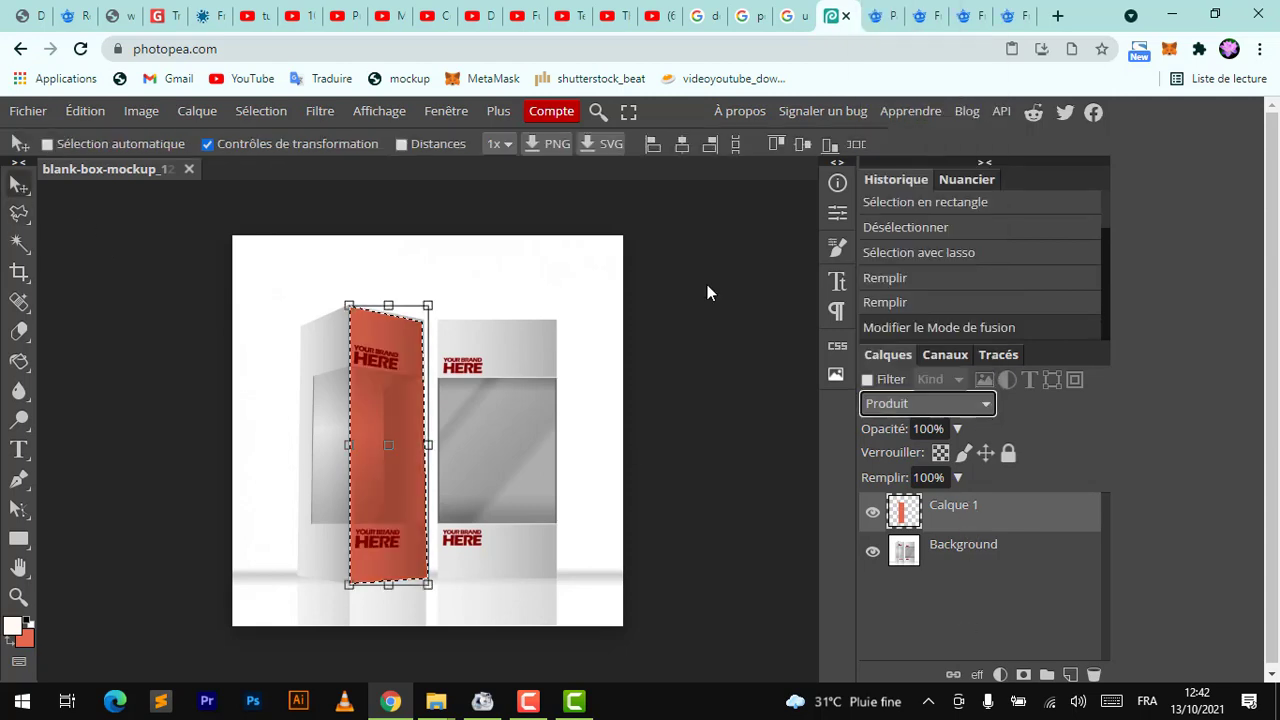
Compare the coral layer against the original, then add a layer mask to it
{"action": "scroll", "coordinate": [406, 515], "scroll_direction": "up", "scroll_amount": 5}
{"action": "scroll", "coordinate": [406, 515], "scroll_direction": "down", "scroll_amount": 3}
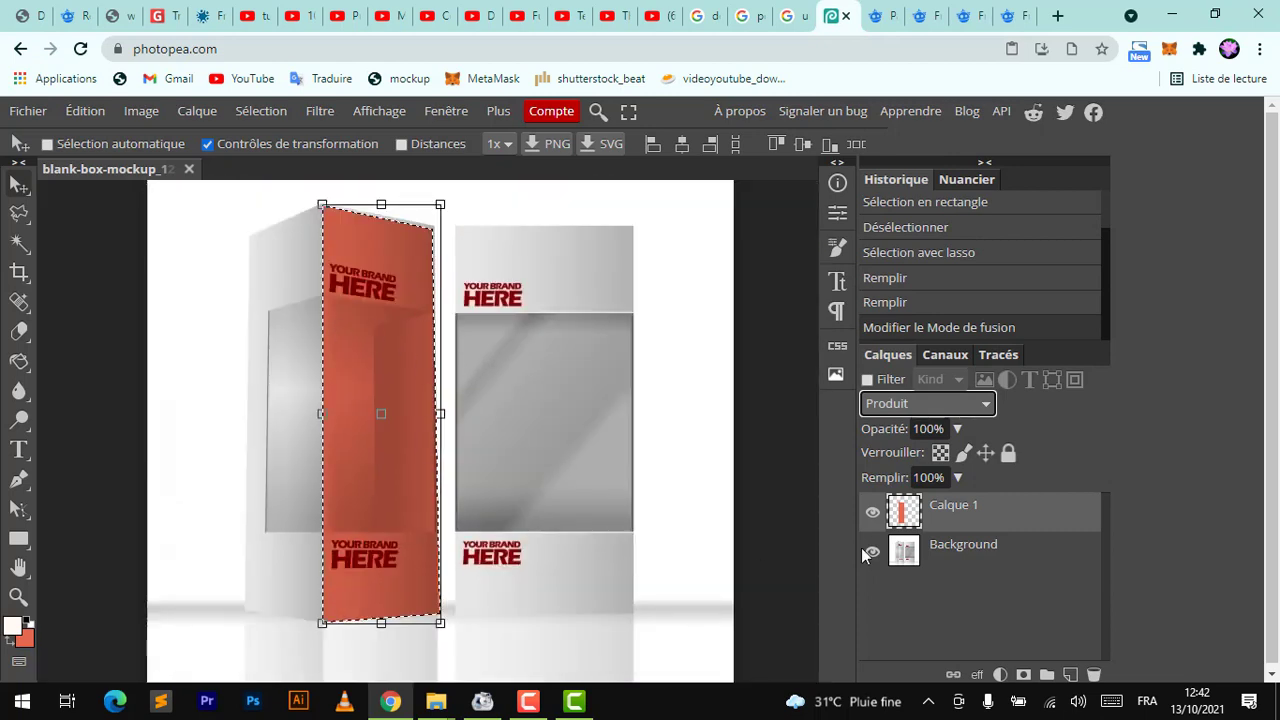
{"action": "left_click", "coordinate": [873, 513]}
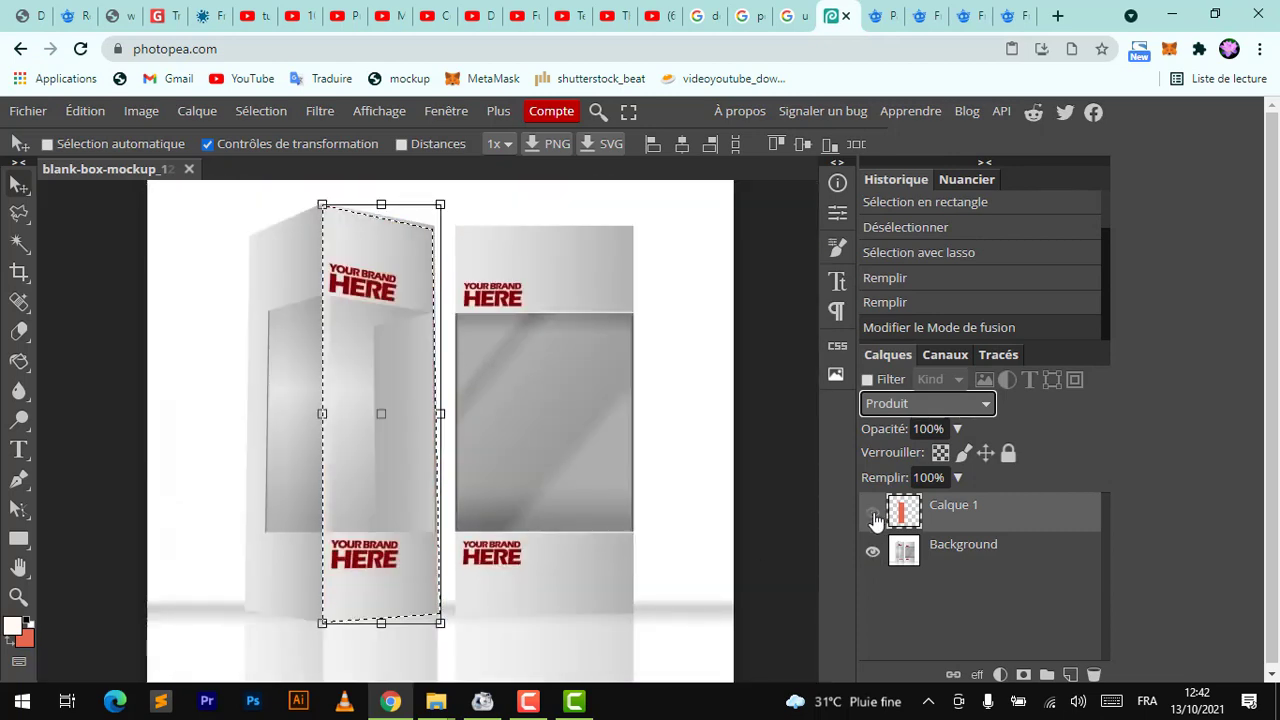
{"action": "left_click", "coordinate": [873, 514]}
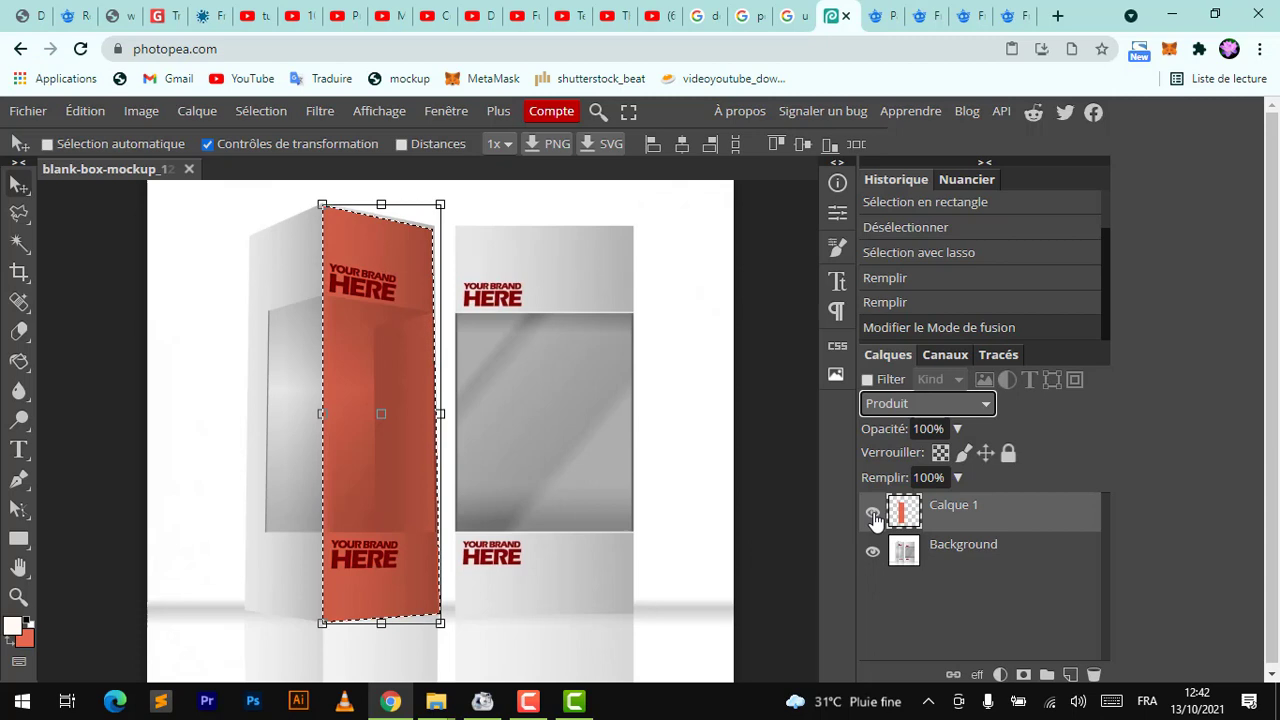
{"action": "left_click", "coordinate": [1022, 674]}
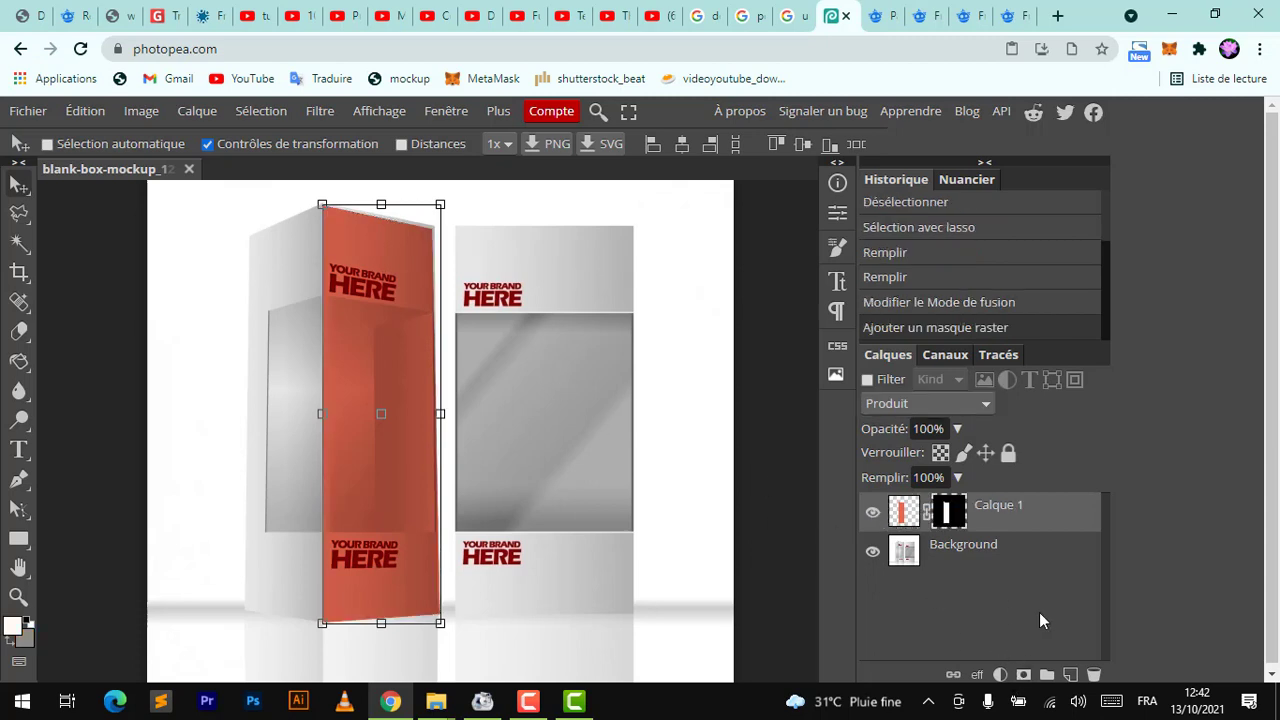
Select the window area of the coral face with the Polygonal Lasso and paint it black on the mask with a 38% brush
{"action": "right_click", "coordinate": [19, 214]}
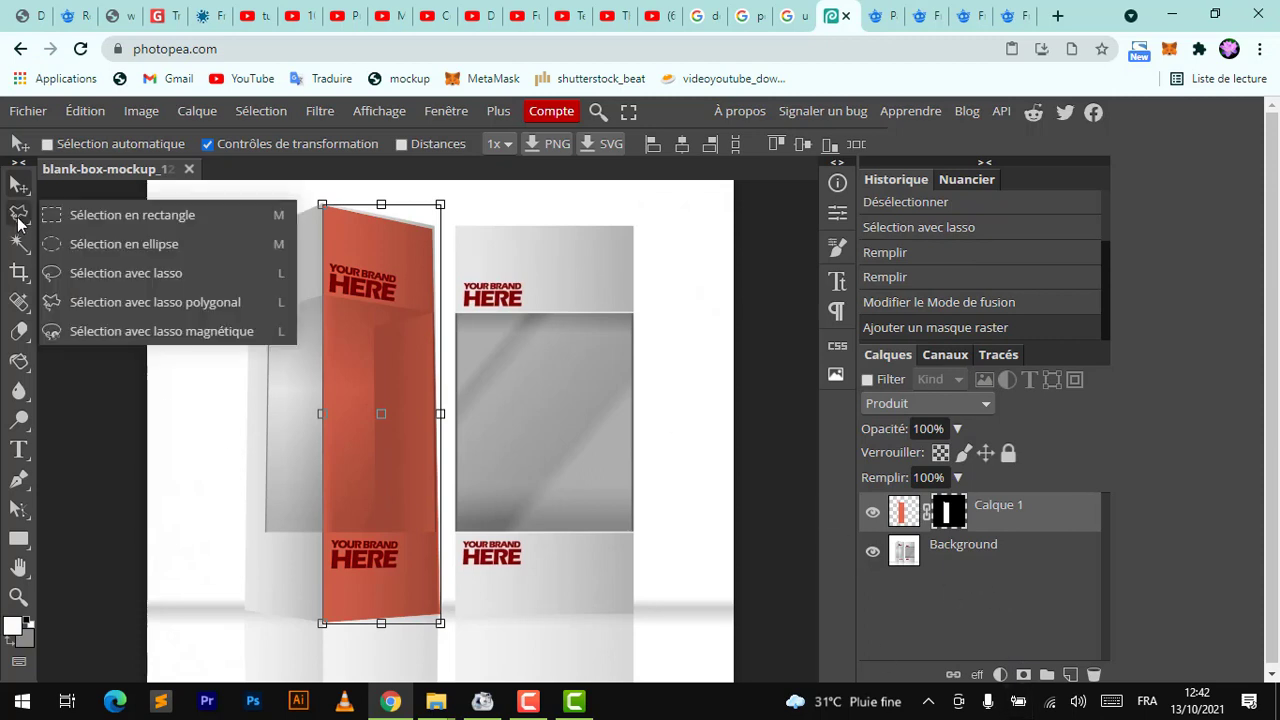
{"action": "left_click", "coordinate": [98, 302]}
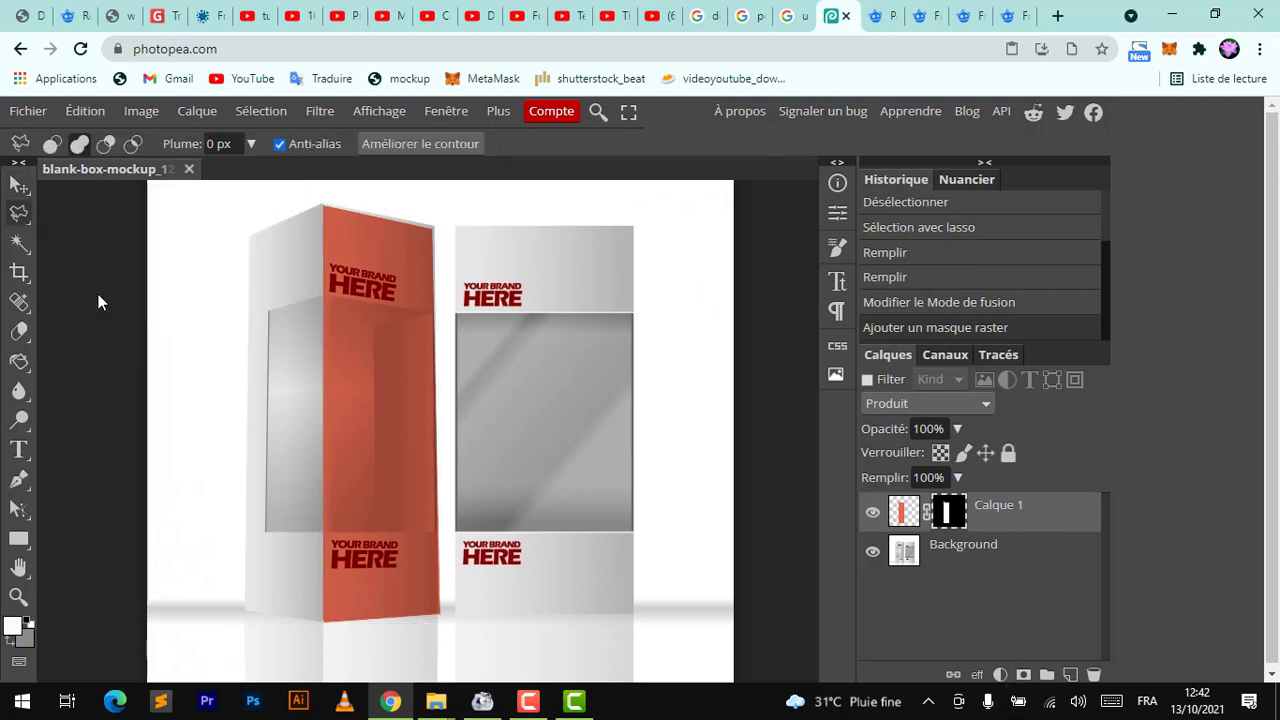
{"action": "left_click", "coordinate": [322, 297]}
{"action": "left_click", "coordinate": [322, 294]}
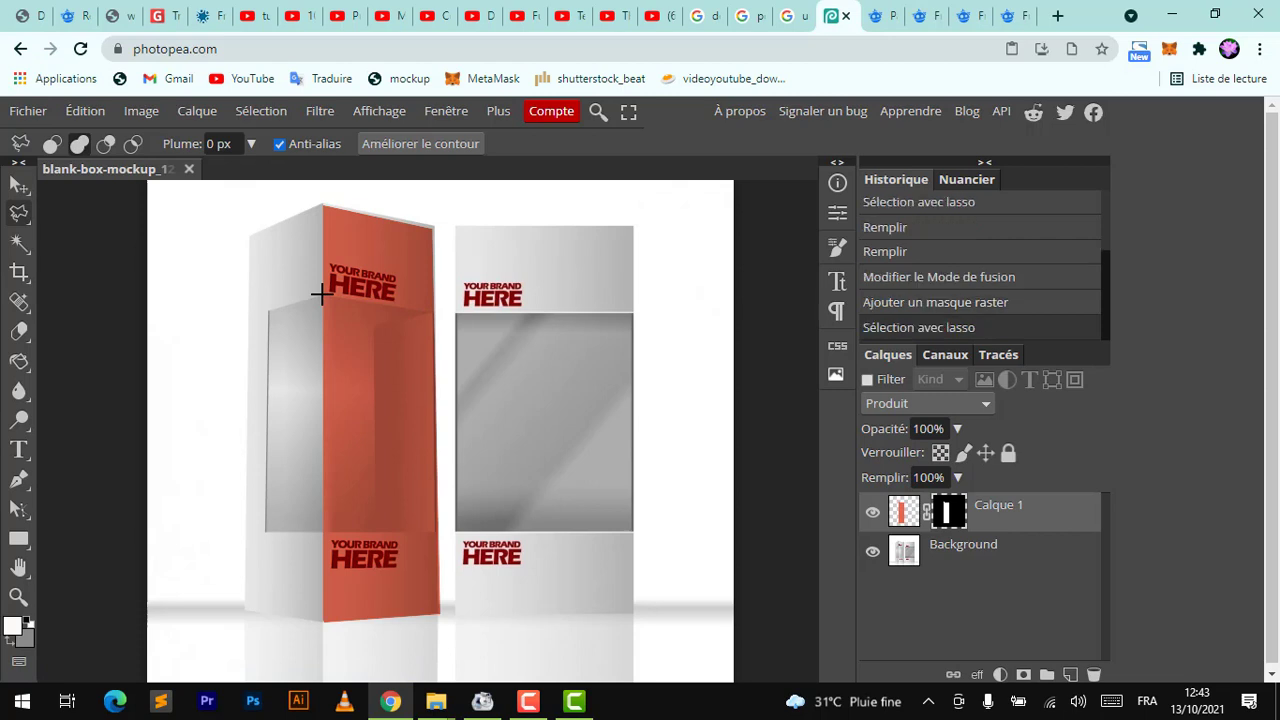
{"action": "left_click", "coordinate": [426, 314]}
{"action": "left_click", "coordinate": [433, 530]}
{"action": "left_click", "coordinate": [321, 531]}
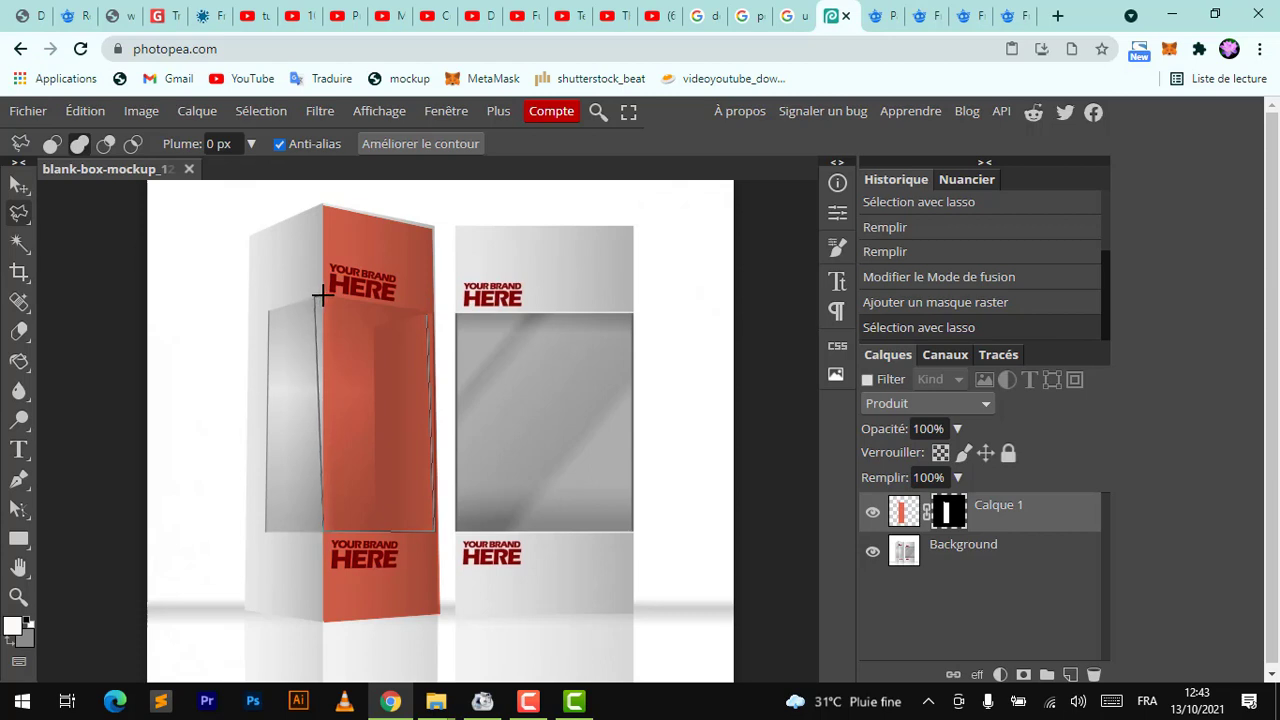
{"action": "left_click", "coordinate": [322, 296]}
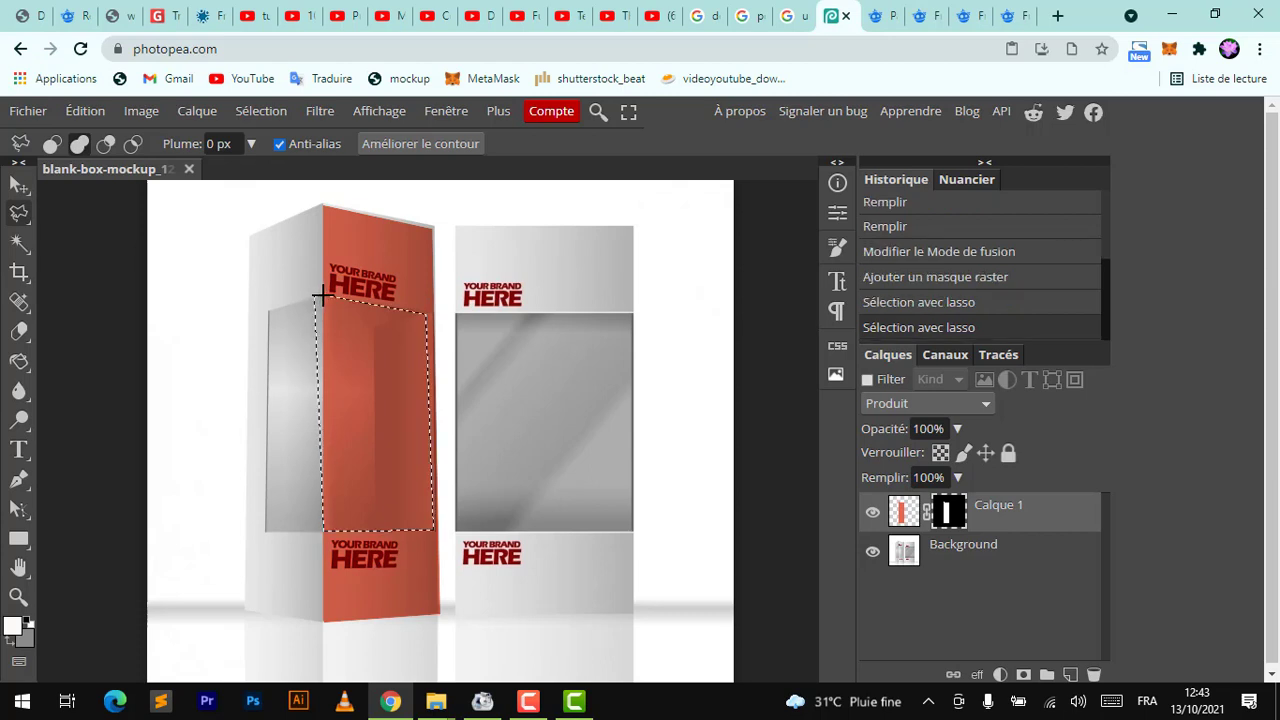
{"action": "right_click", "coordinate": [19, 331]}
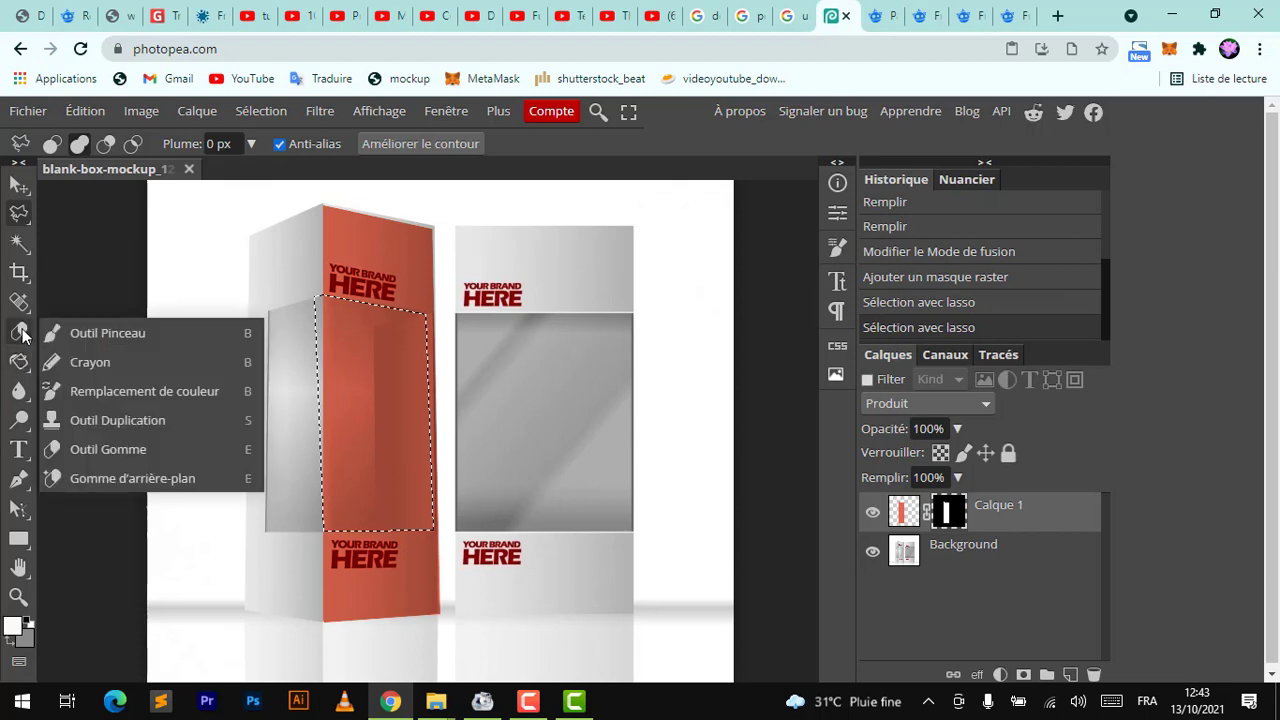
{"action": "left_click", "coordinate": [97, 336]}
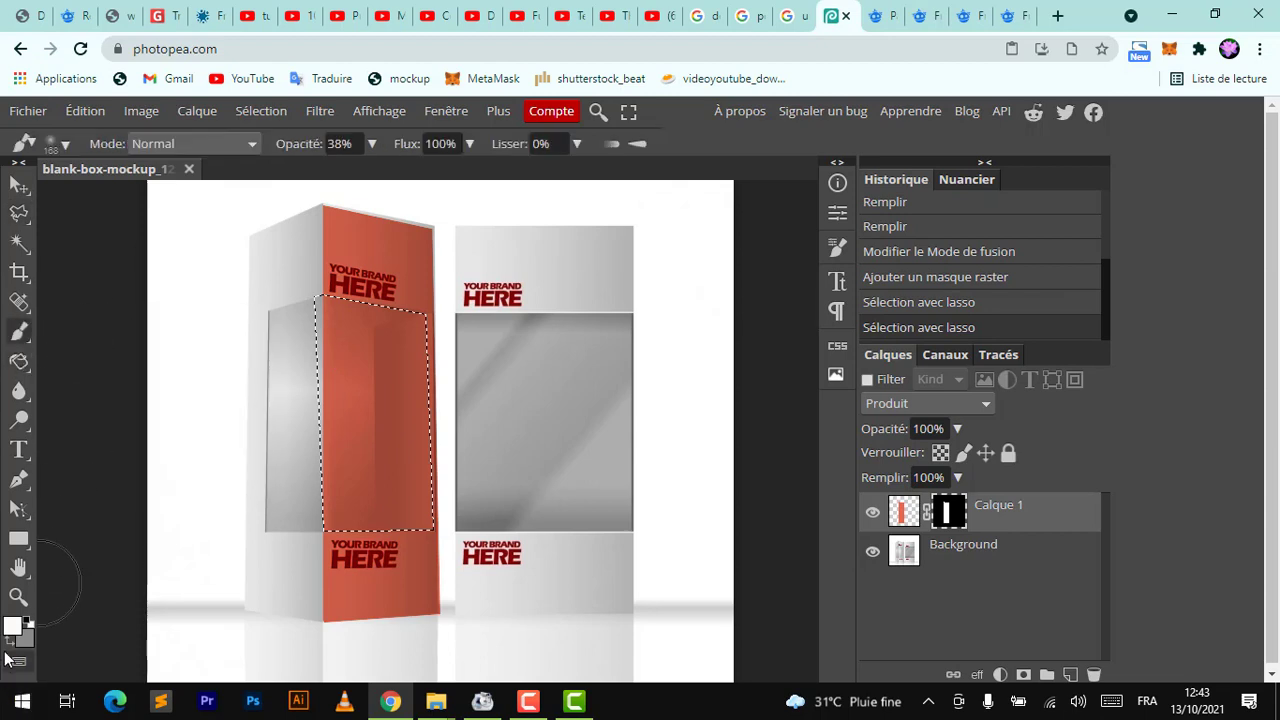
{"action": "left_click", "coordinate": [13, 628]}
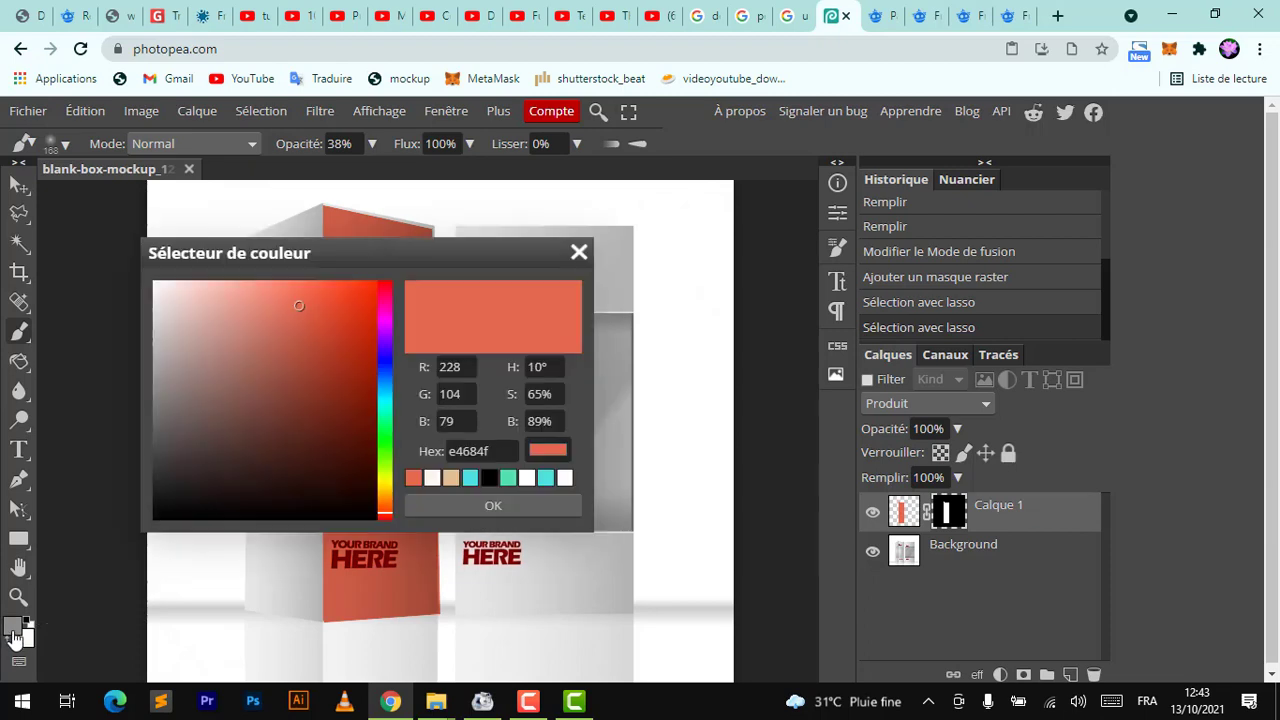
{"action": "left_click_drag", "start_coordinate": [168, 428], "coordinate": [122, 526]}
{"action": "key", "text": "Return"}
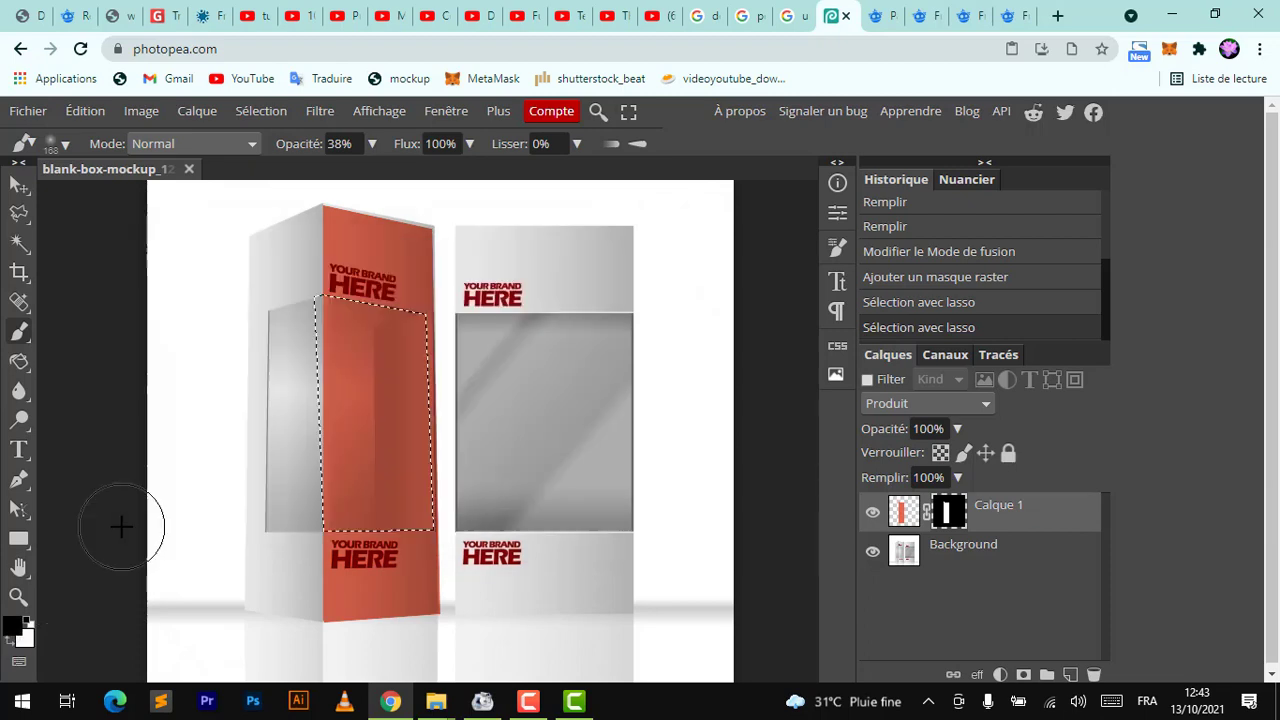
{"action": "mouse_move", "coordinate": [355, 325]}
{"action": "left_mouse_down"}
{"action": "mouse_move", "coordinate": [329, 357]}
{"action": "mouse_move", "coordinate": [343, 350]}
{"action": "mouse_move", "coordinate": [371, 451]}
{"action": "mouse_move", "coordinate": [353, 397]}
{"action": "mouse_move", "coordinate": [260, 533]}
{"action": "mouse_move", "coordinate": [410, 364]}
{"action": "mouse_move", "coordinate": [427, 228]}
{"action": "mouse_move", "coordinate": [411, 564]}
{"action": "mouse_move", "coordinate": [503, 200]}
{"action": "mouse_move", "coordinate": [391, 386]}
{"action": "mouse_move", "coordinate": [393, 408]}
{"action": "left_mouse_up"}
{"action": "key", "text": "ctrl+d"}
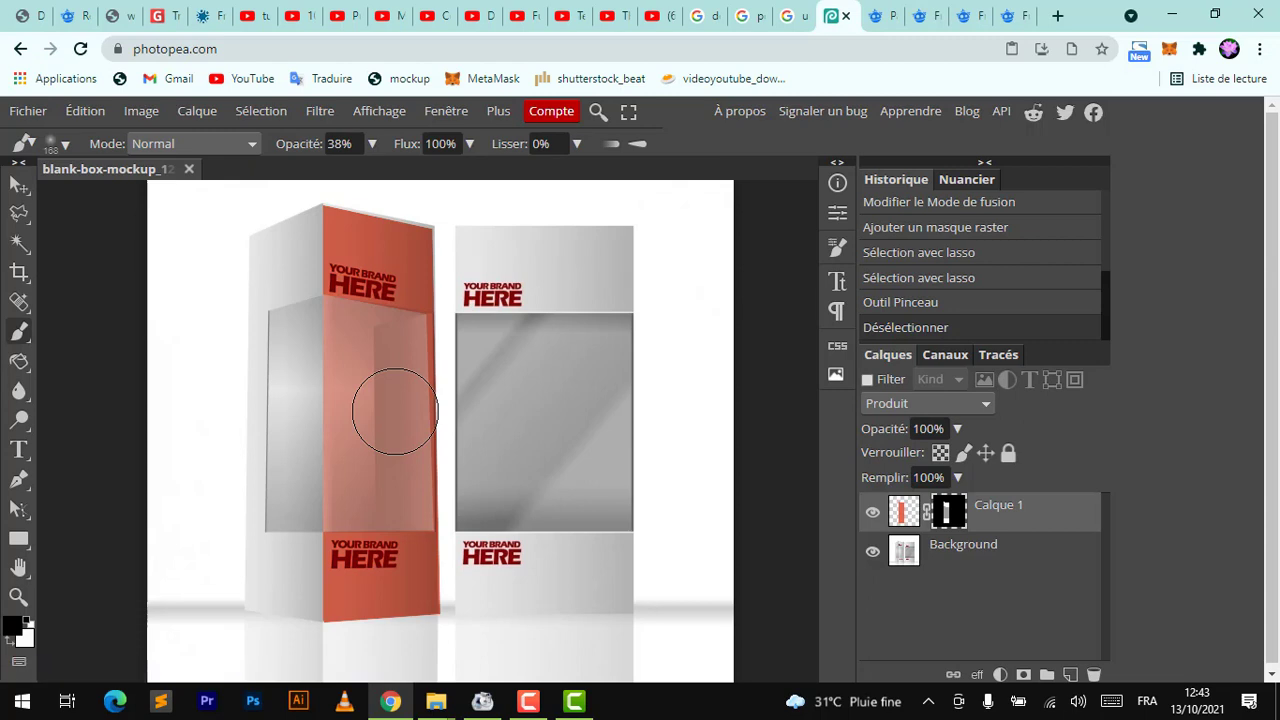
Add a new empty layer above the coral layer, hide the coral layer and select the new one
{"action": "left_click", "coordinate": [1070, 675]}
{"action": "left_click", "coordinate": [1036, 560]}
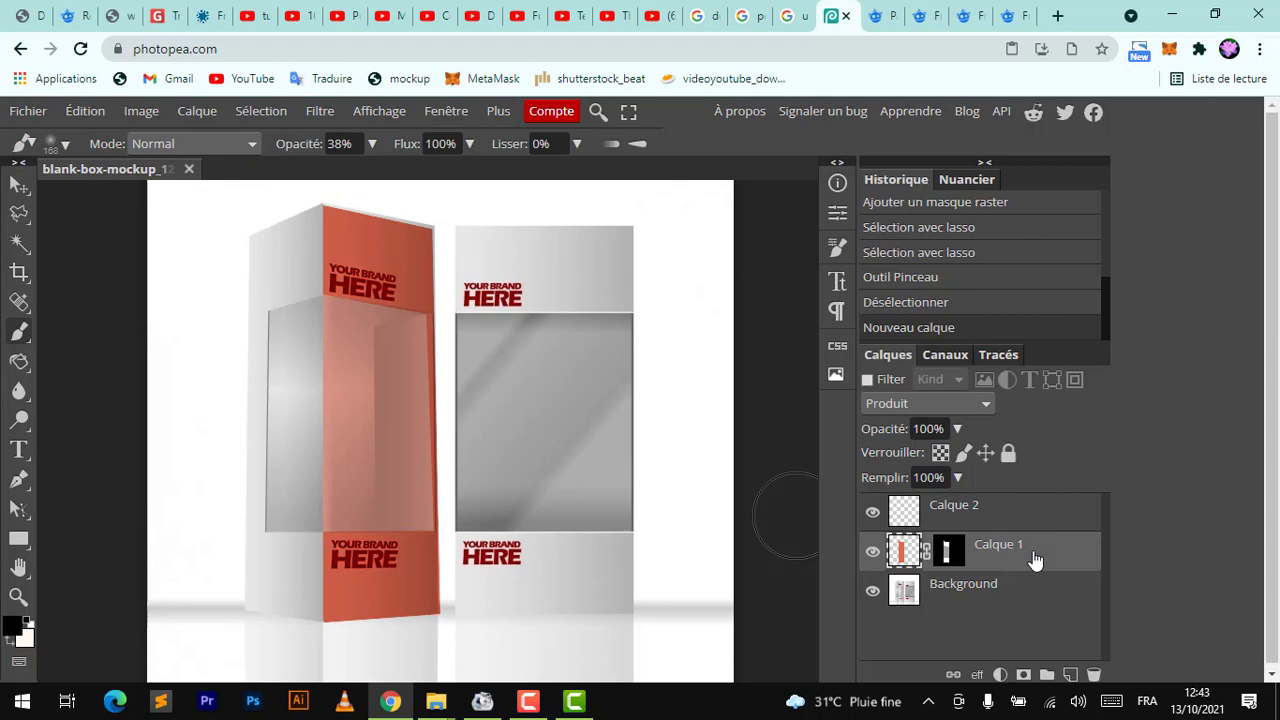
{"action": "left_click", "coordinate": [874, 553]}
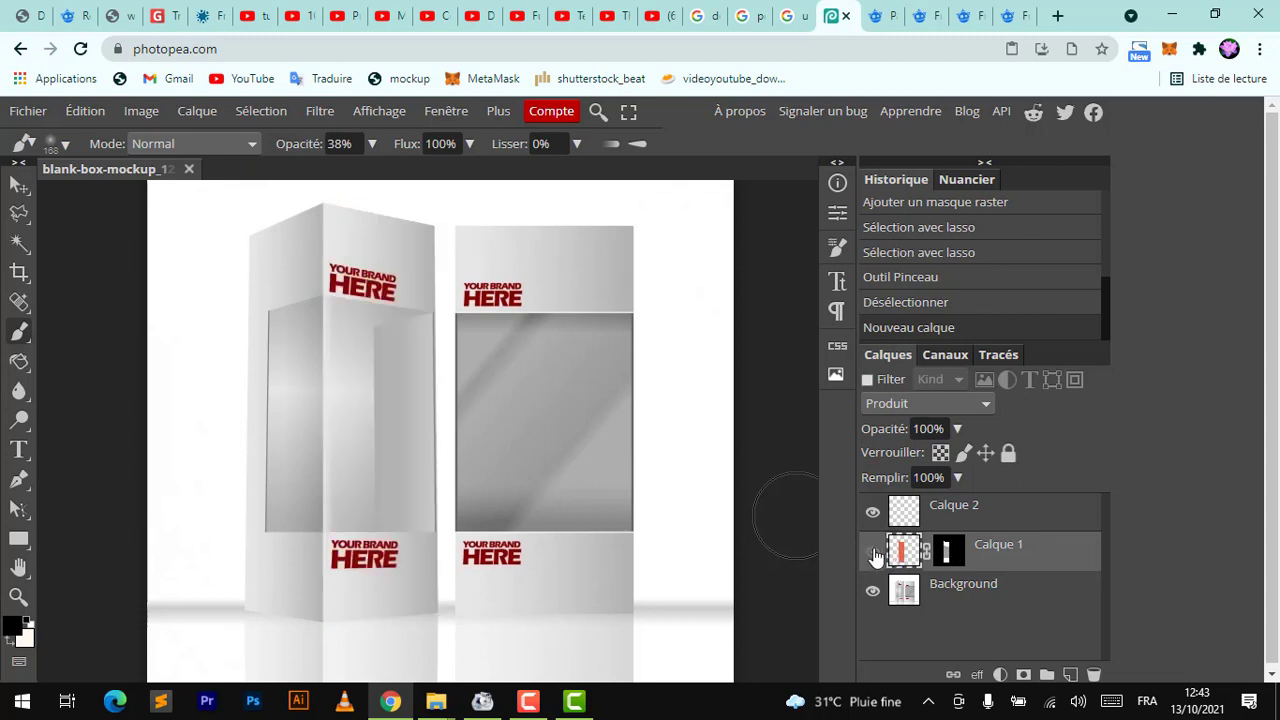
{"action": "left_click", "coordinate": [980, 510]}
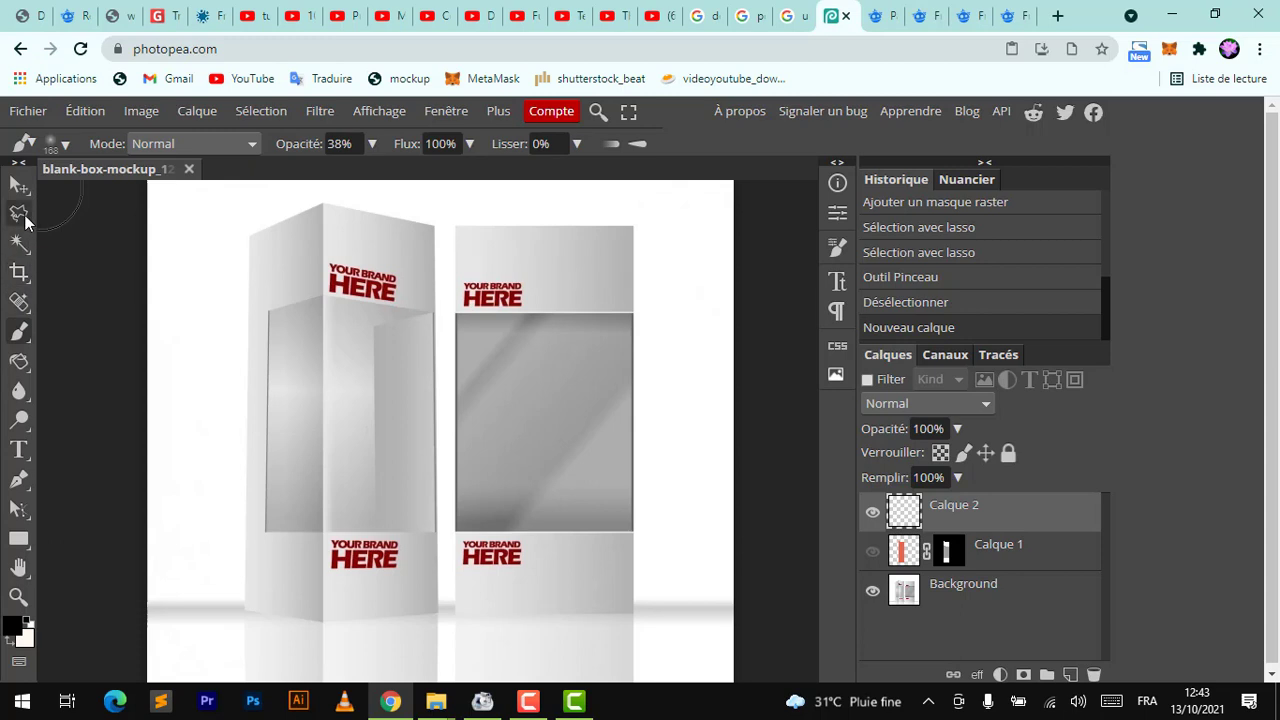
Select a rectangle covering the left box's side face with the Rectangular Marquee and fill it with black
{"action": "right_click", "coordinate": [26, 220]}
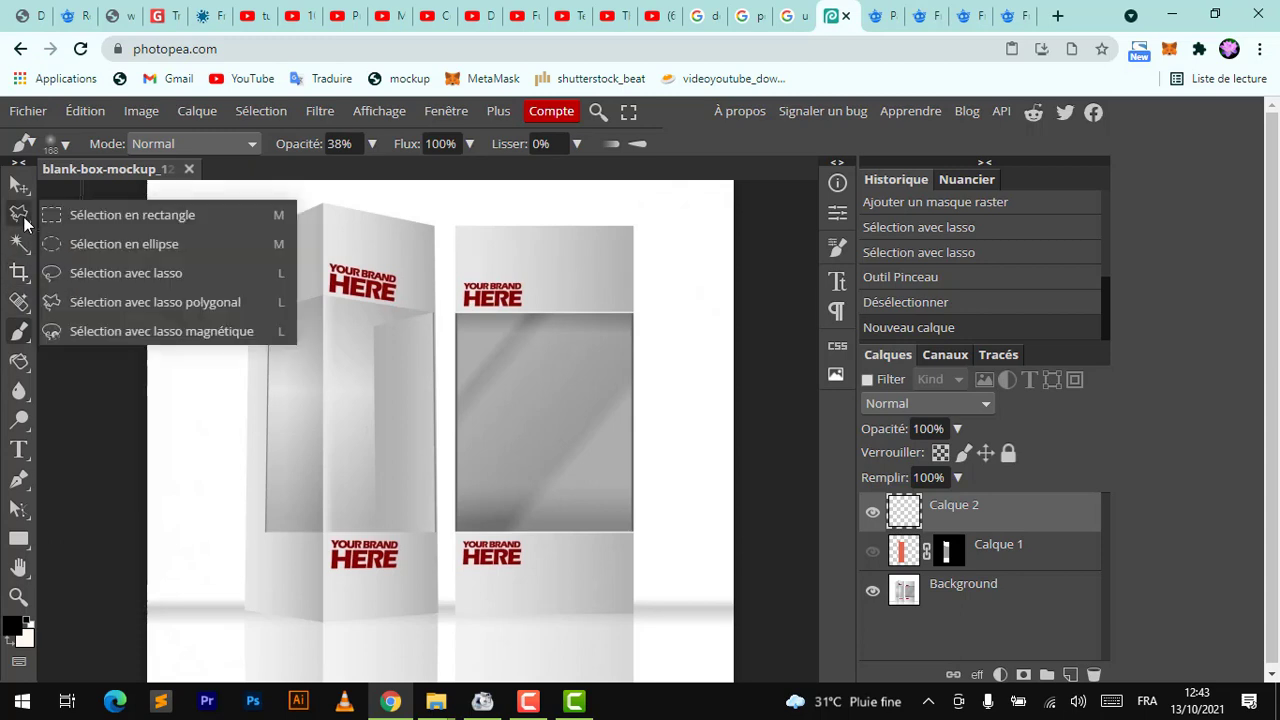
{"action": "left_click", "coordinate": [80, 210]}
{"action": "left_click_drag", "start_coordinate": [234, 208], "coordinate": [322, 619]}
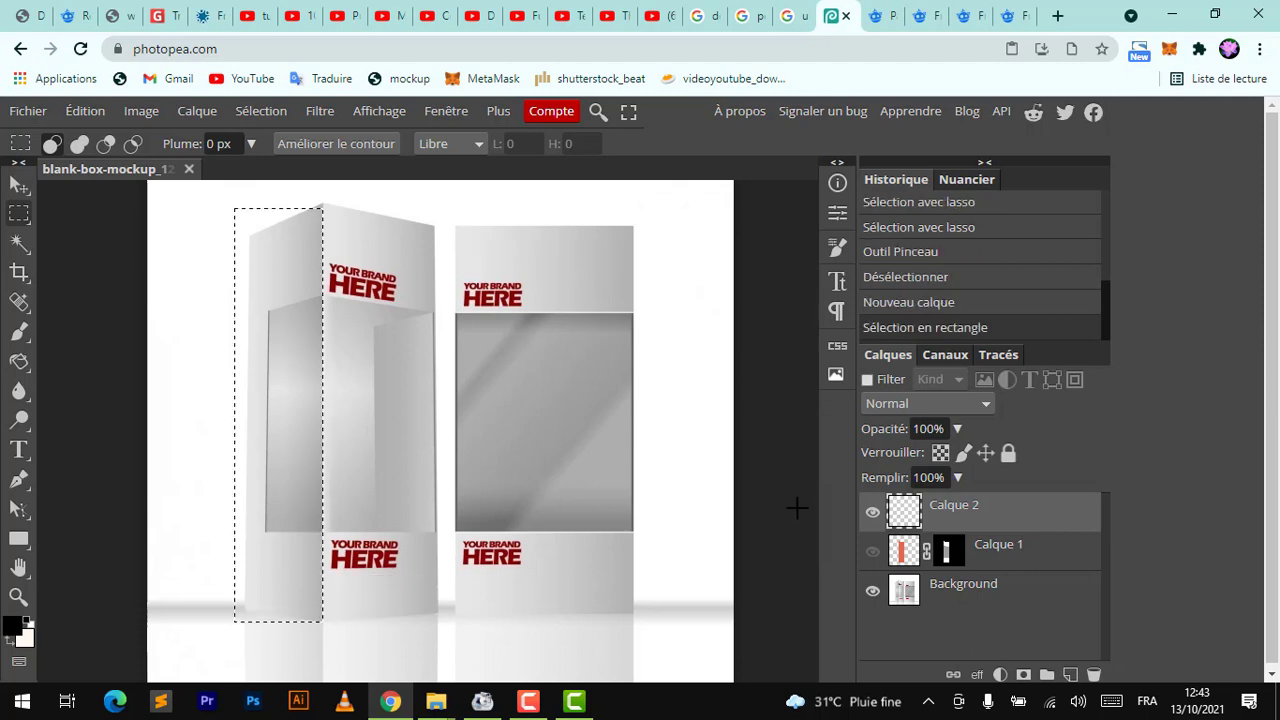
{"action": "key", "text": "alt+BackSpace"}
{"action": "key", "text": "ctrl+d"}
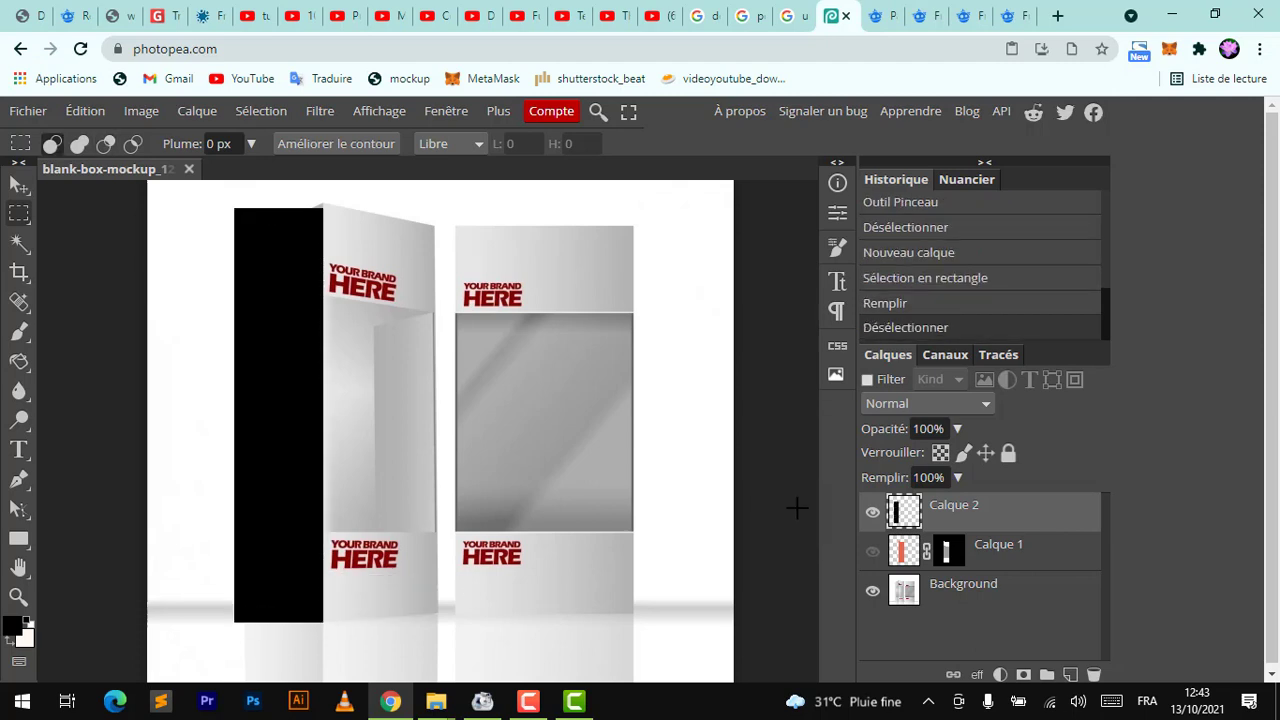
Convert the black rectangle layer into a smart object
{"action": "right_click", "coordinate": [1000, 517]}
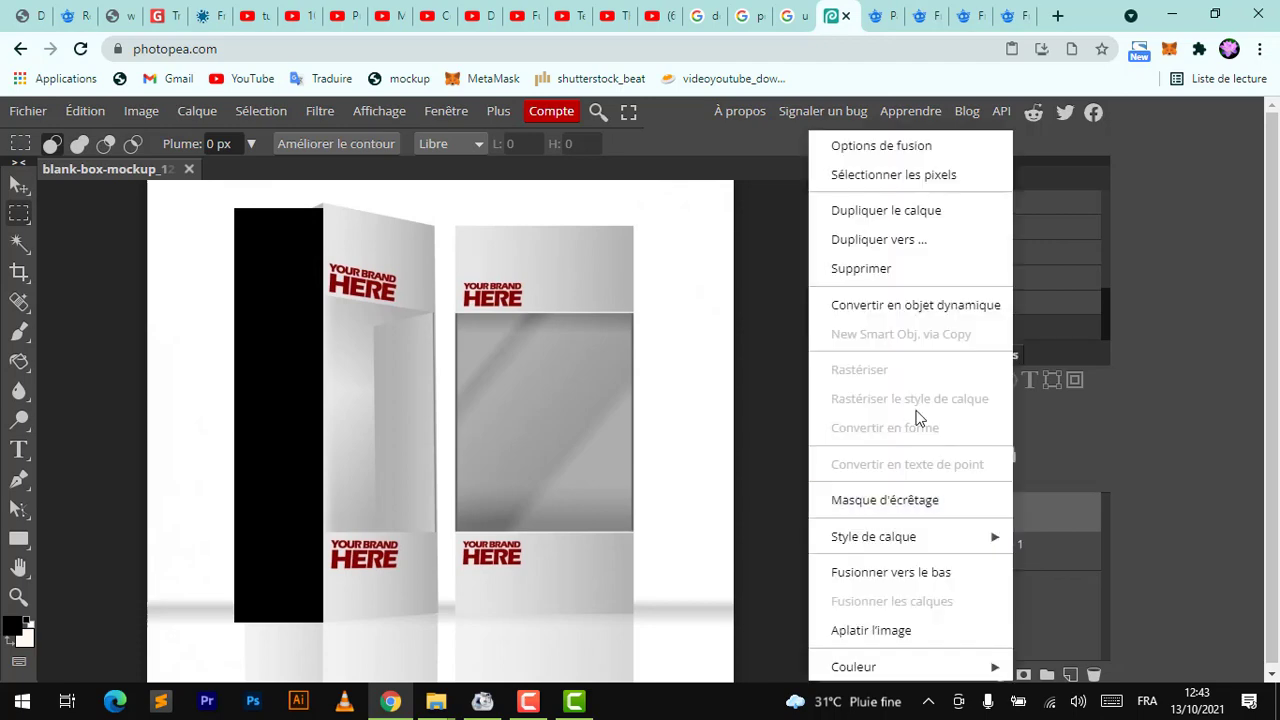
{"action": "left_click", "coordinate": [892, 308]}
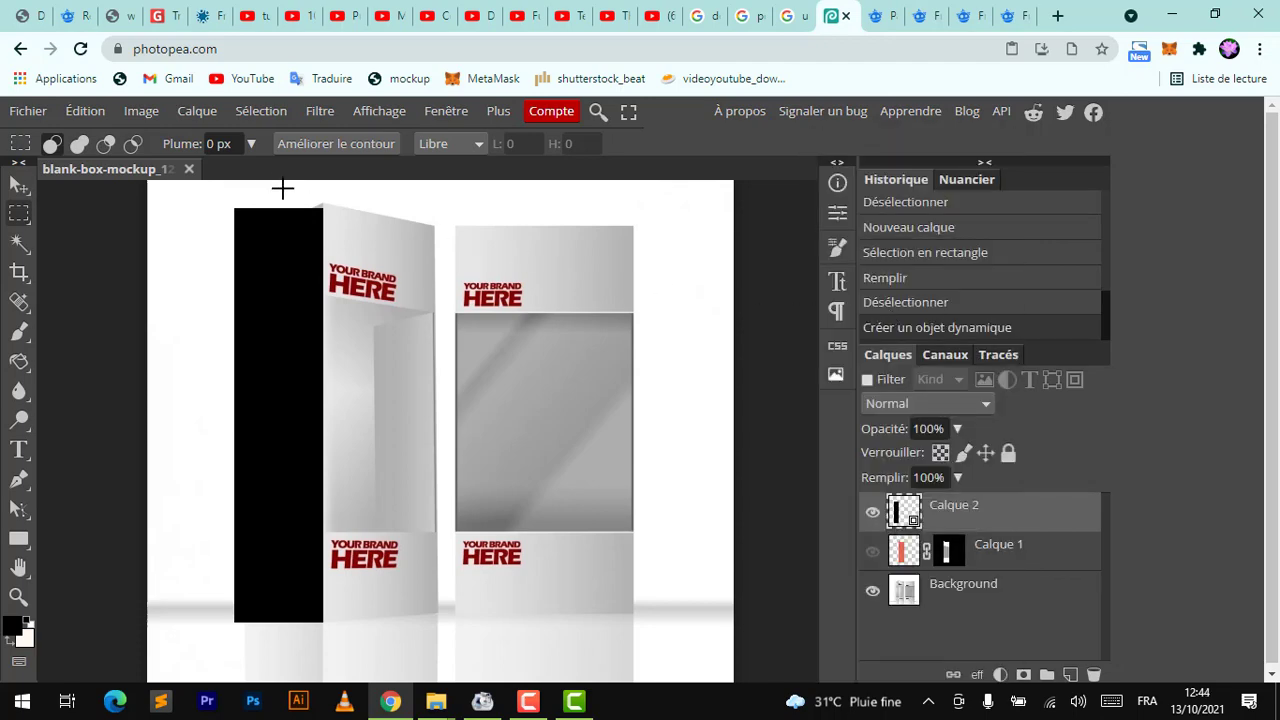
{"action": "left_click", "coordinate": [197, 111]}
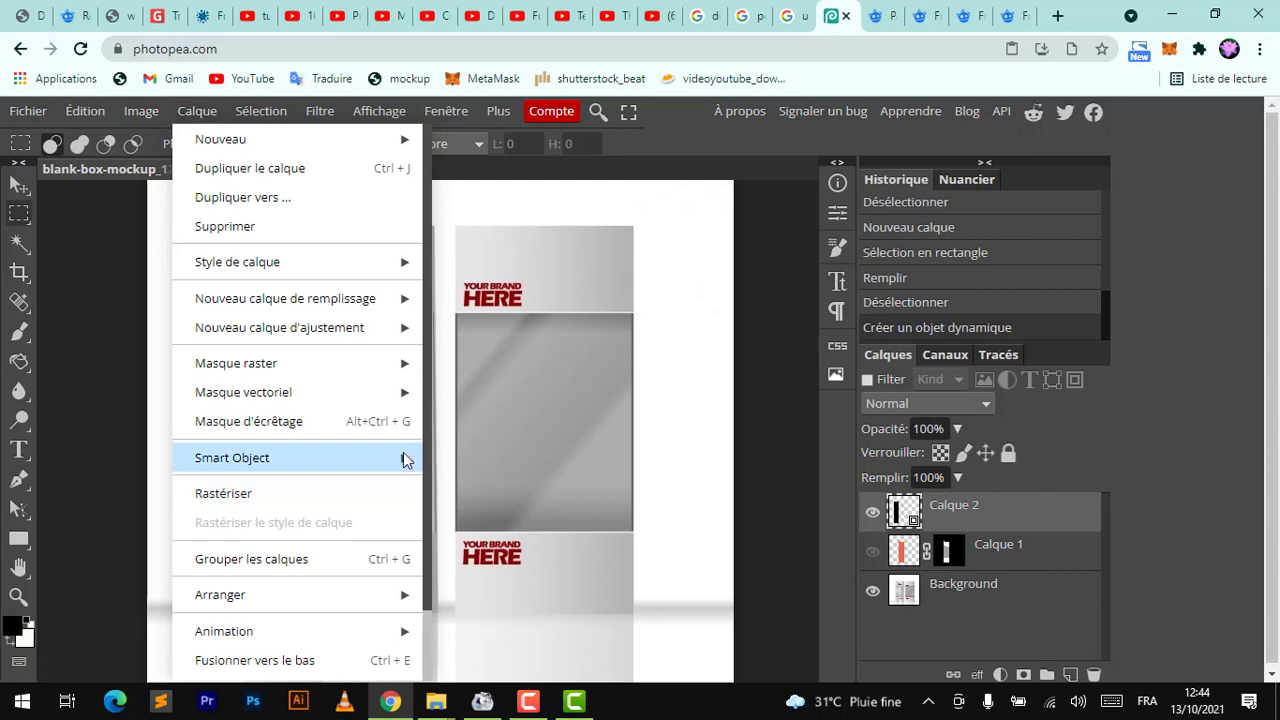
{"action": "mouse_move", "coordinate": [400, 458]}
{"action": "left_click", "coordinate": [991, 627]}
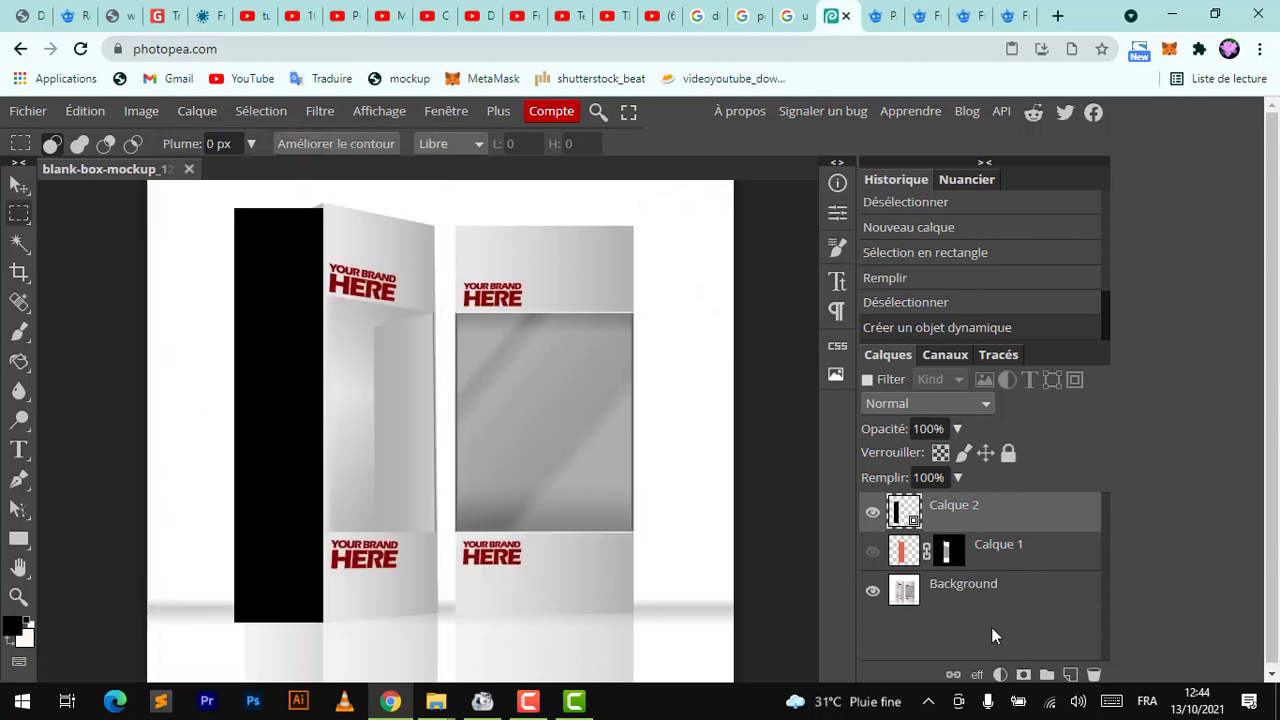
{"action": "left_click", "coordinate": [17, 187]}
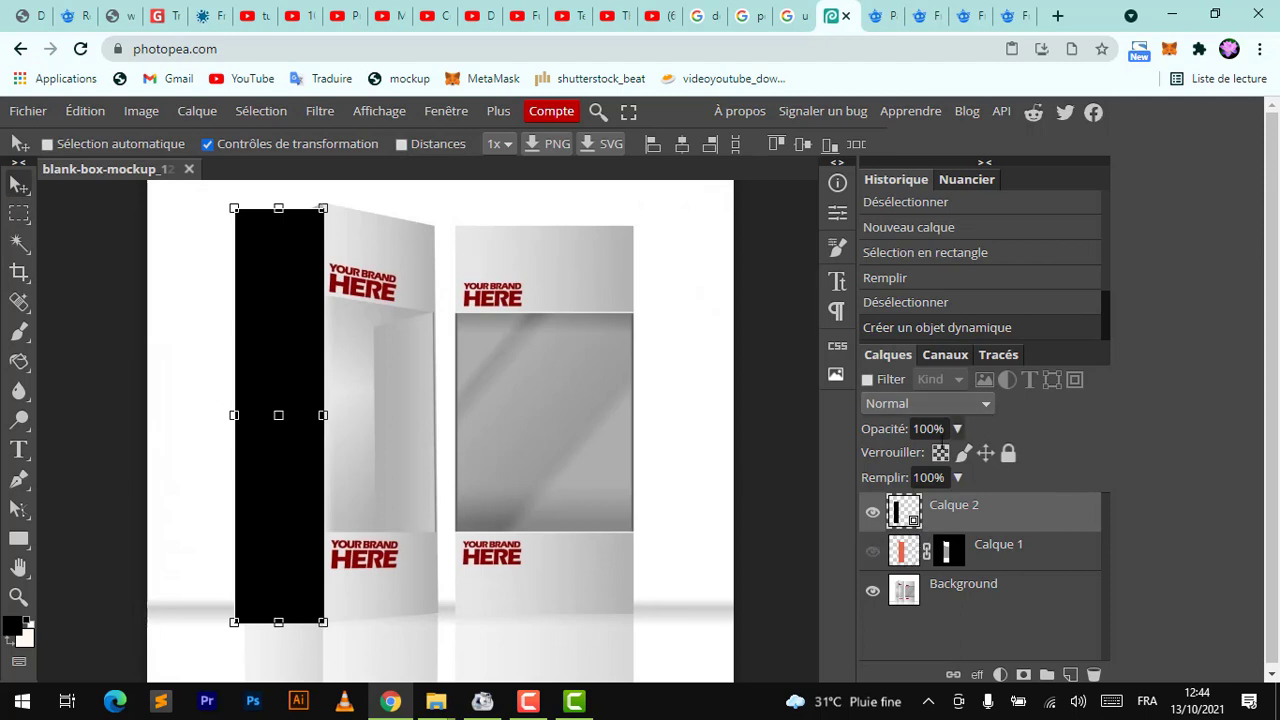
Pick a coral foreground colour, open the smart object, fill it with coral, save and close it
{"action": "left_click", "coordinate": [12, 627]}
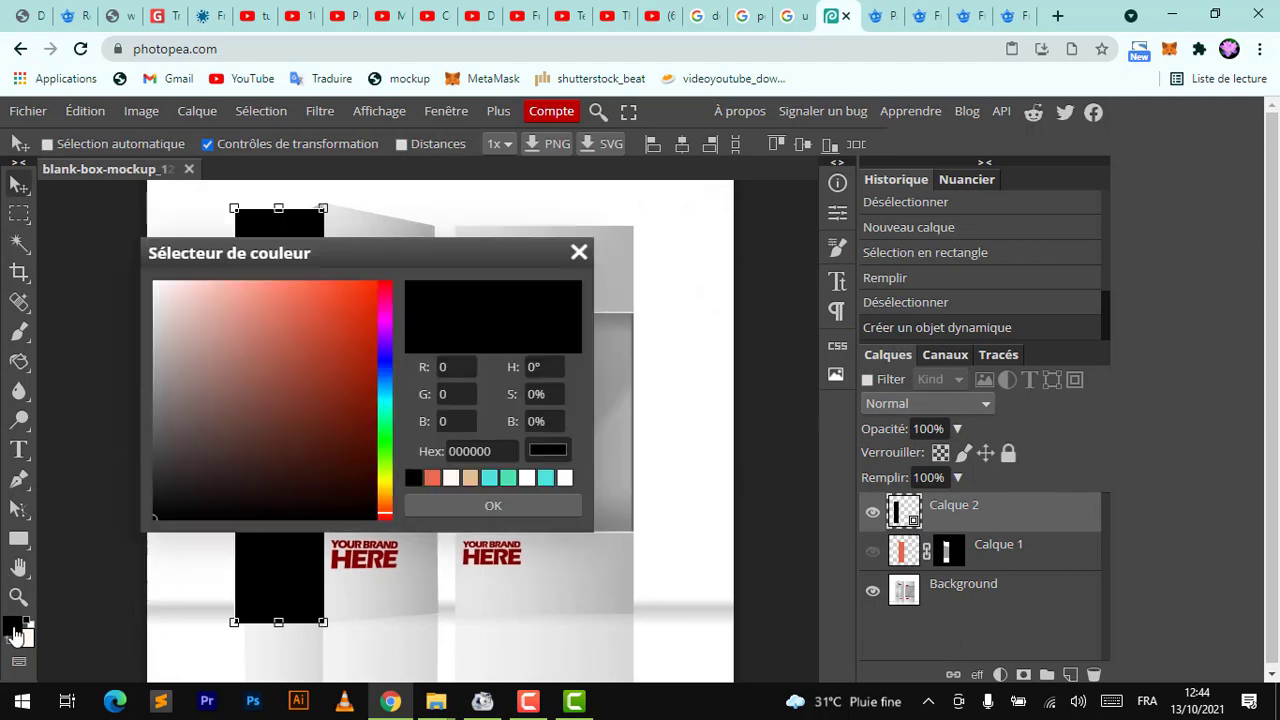
{"action": "left_click", "coordinate": [280, 316]}
{"action": "key", "text": "Return"}
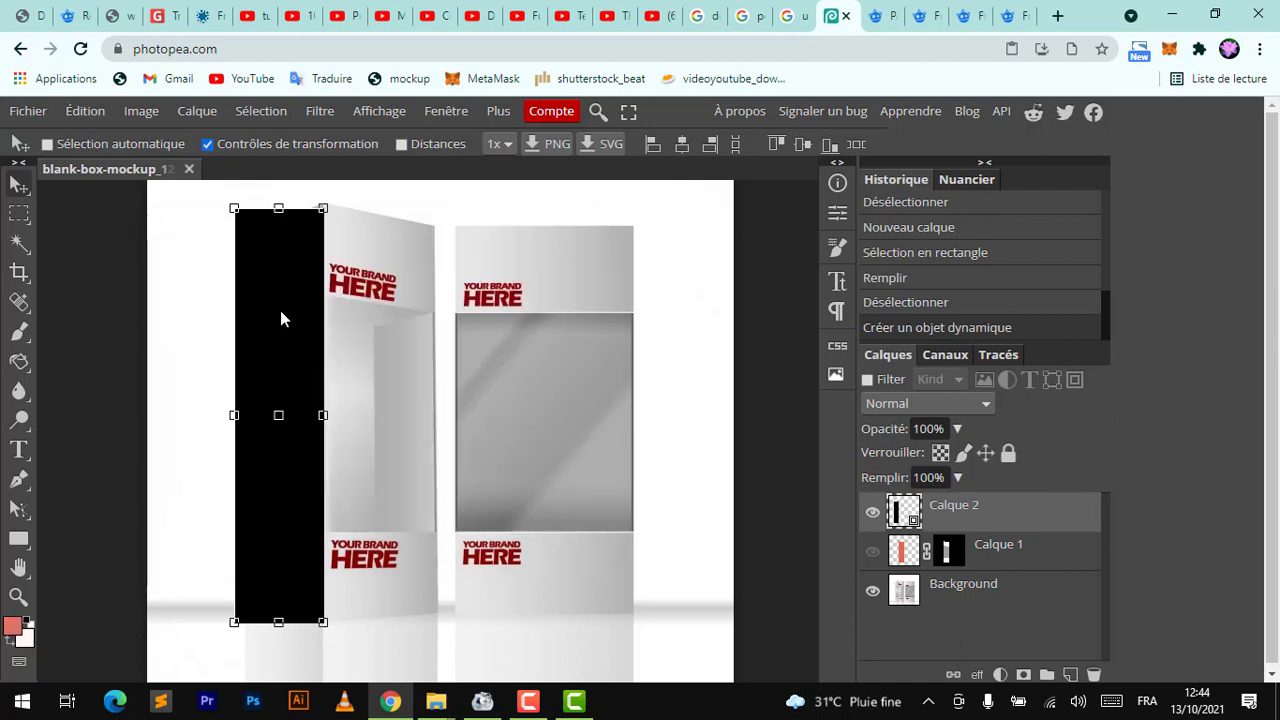
{"action": "double_click", "coordinate": [904, 512]}
{"action": "key", "text": "alt+BackSpace"}
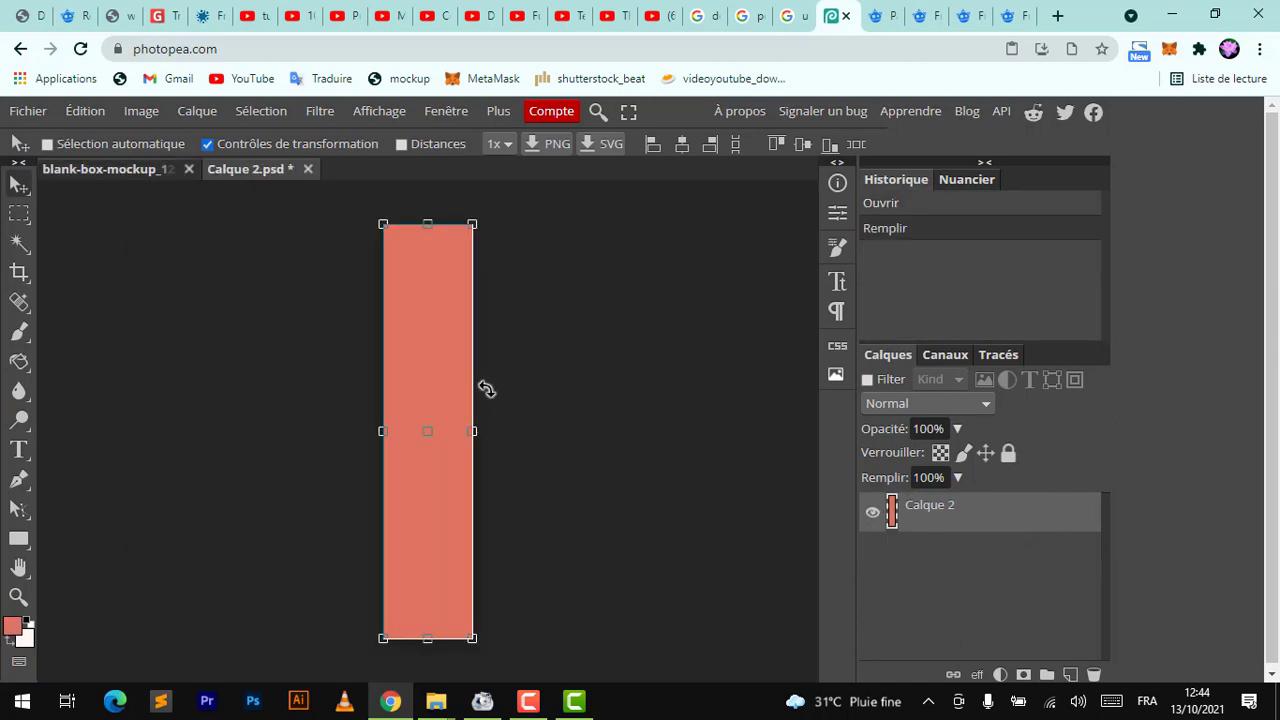
{"action": "key", "text": "ctrl+s"}
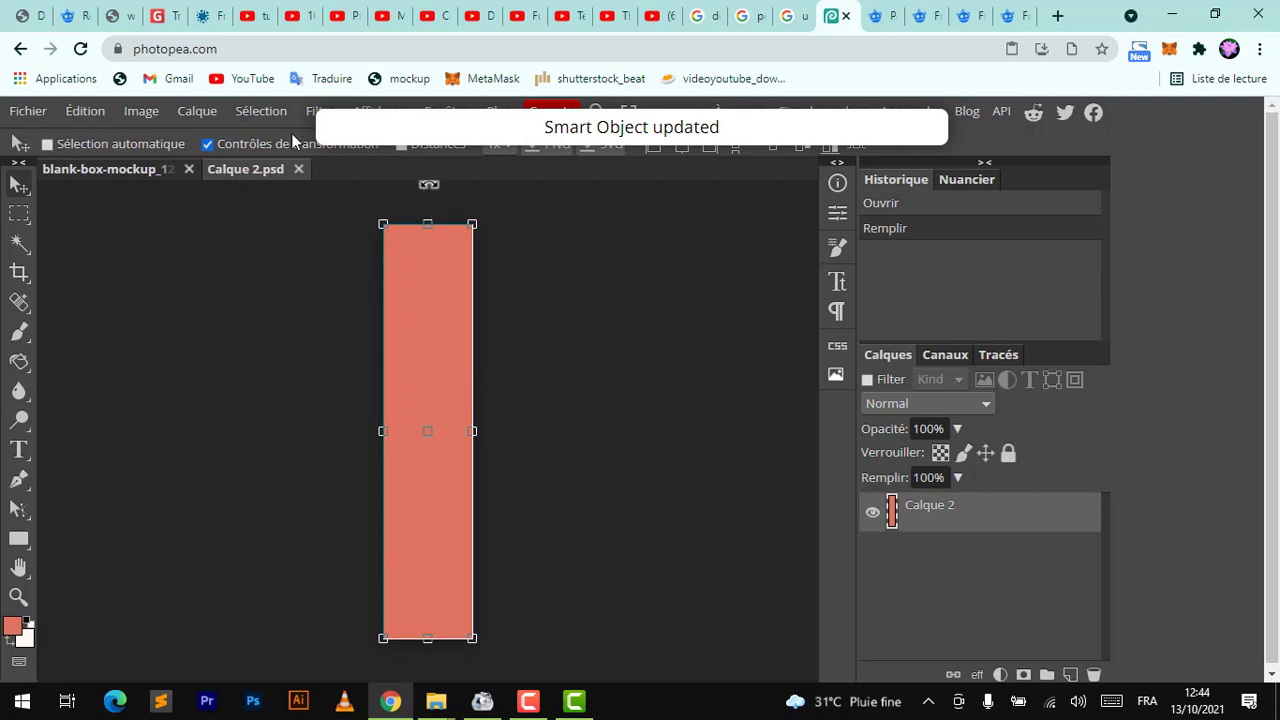
{"action": "left_click", "coordinate": [308, 169]}
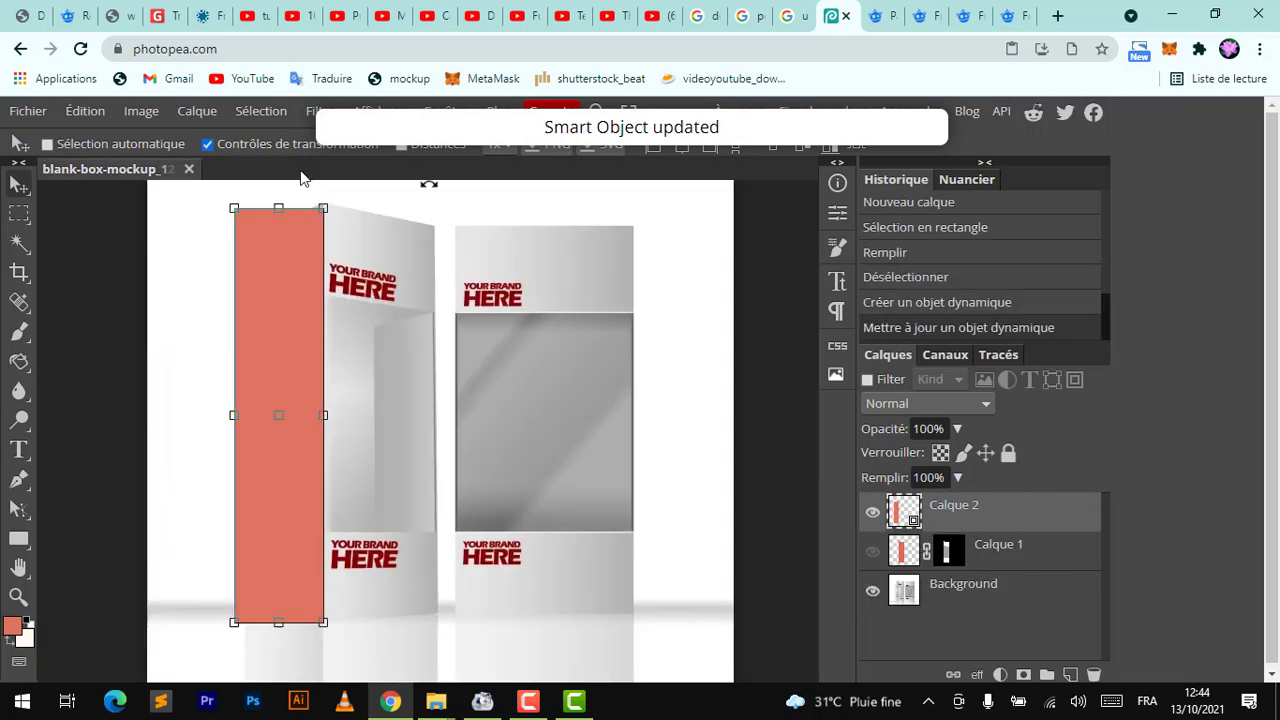
Set the side rectangle layer's blend mode to Produit
{"action": "left_click", "coordinate": [955, 404]}
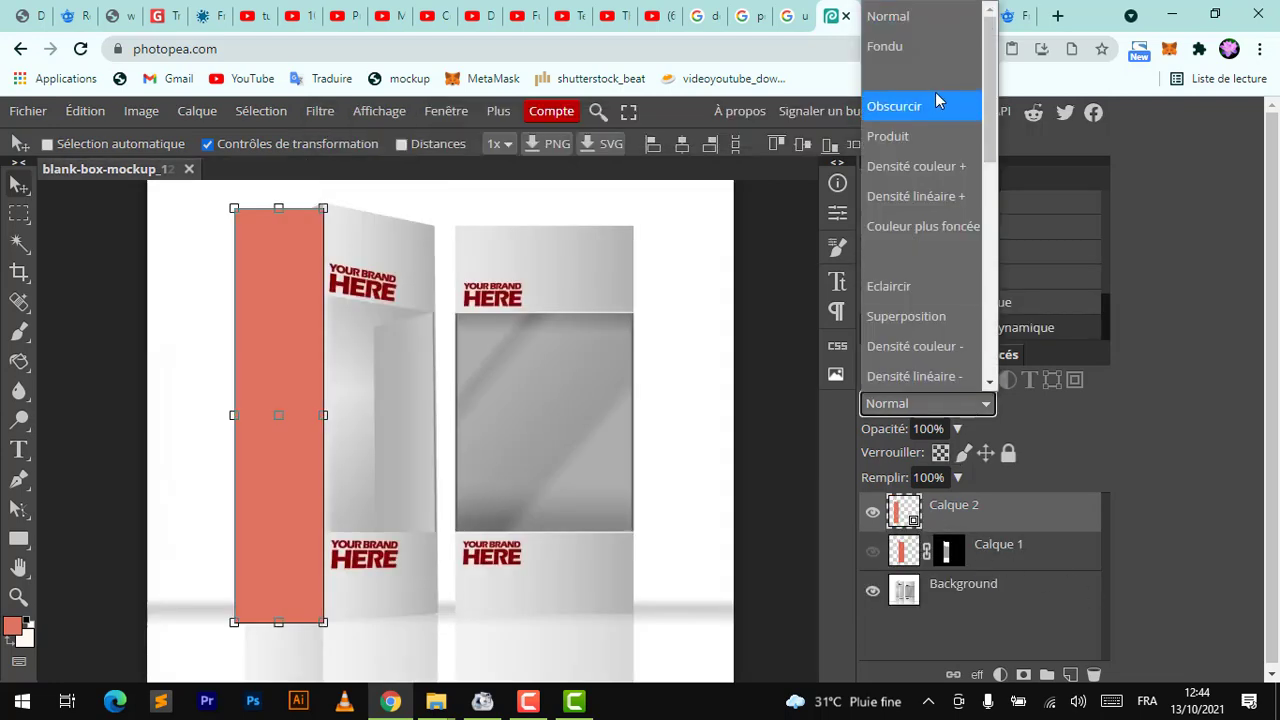
{"action": "left_click", "coordinate": [891, 136]}
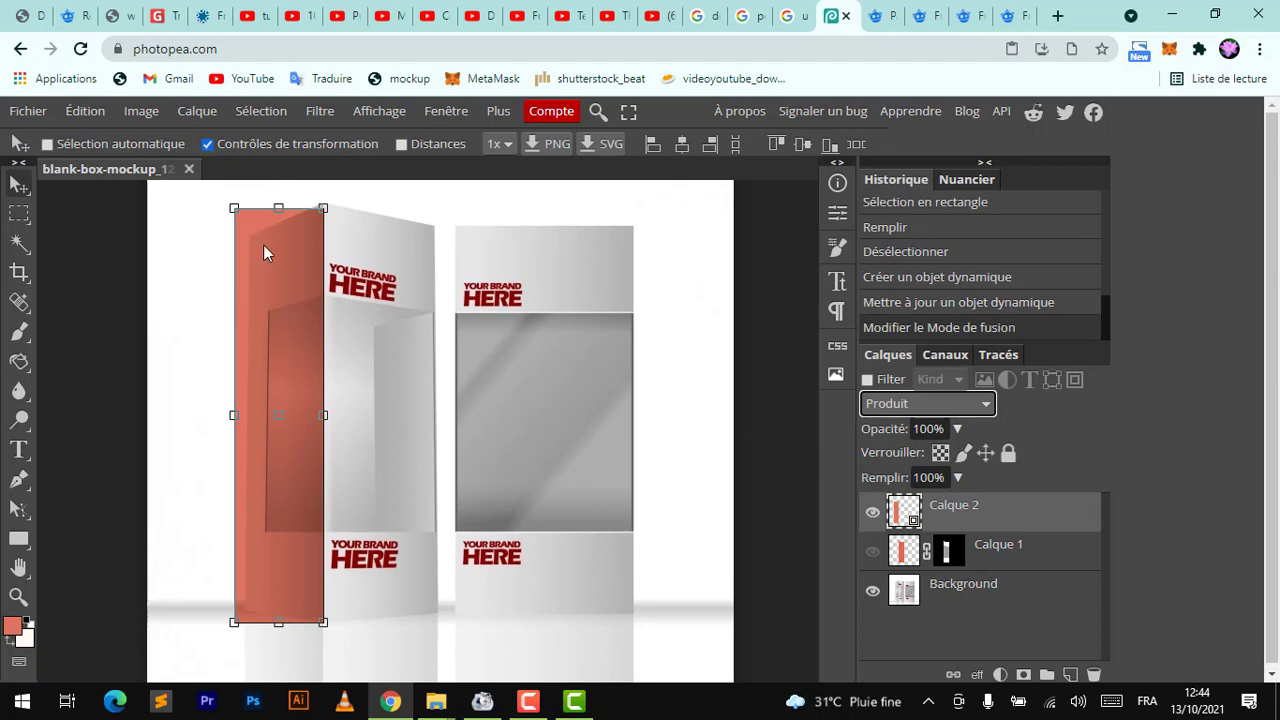
Try to warp the side layer's top-left corner downward
{"action": "left_click", "coordinate": [279, 208]}
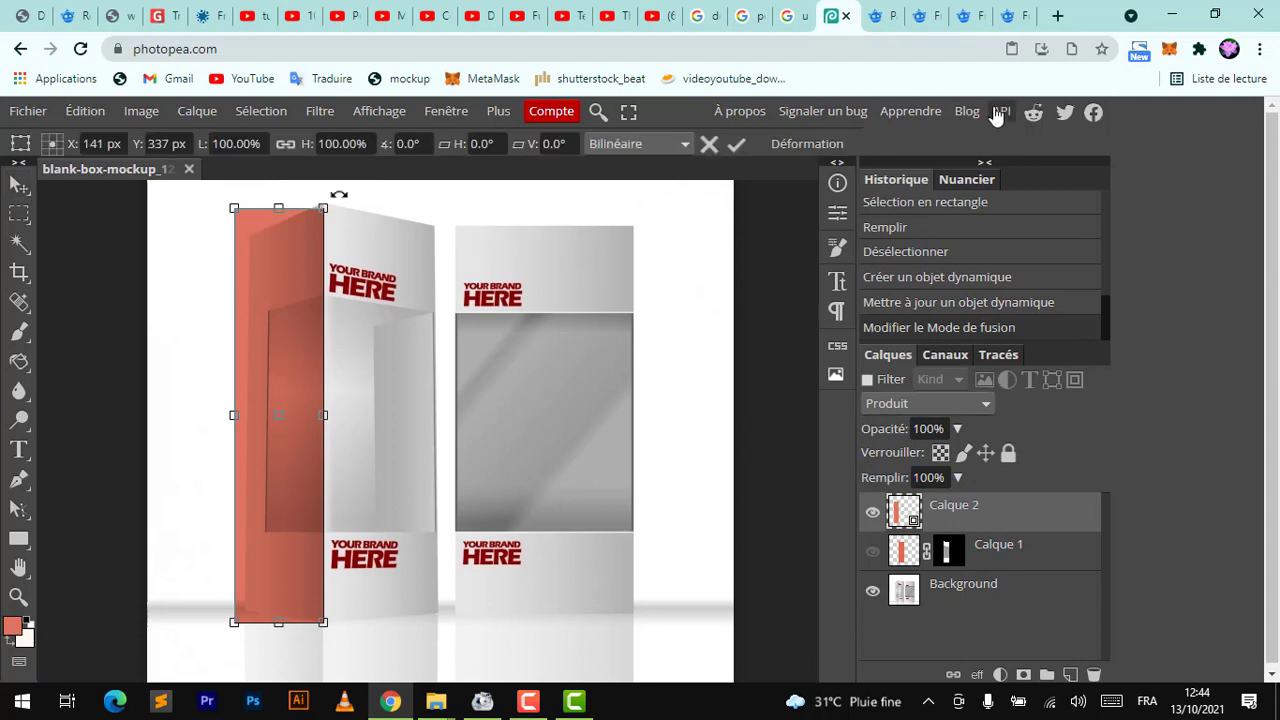
{"action": "left_click", "coordinate": [790, 144]}
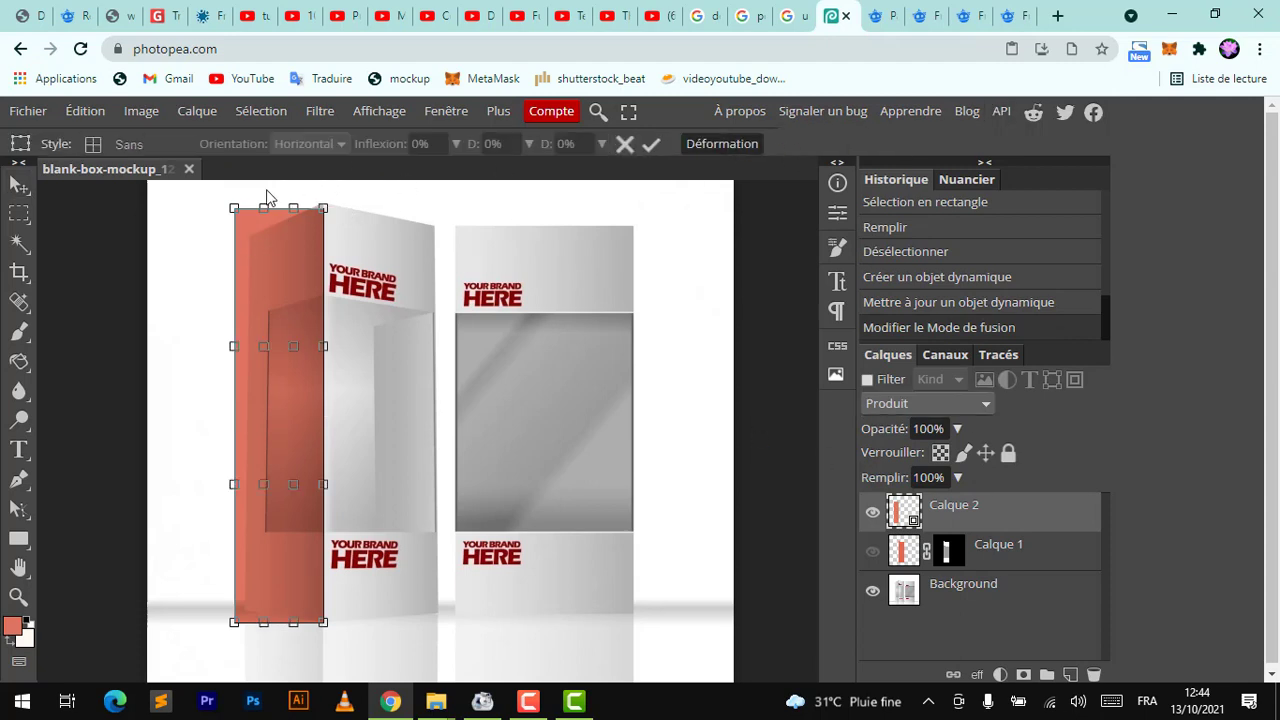
{"action": "left_click_drag", "start_coordinate": [236, 213], "coordinate": [267, 226]}
{"action": "key", "text": "Return"}
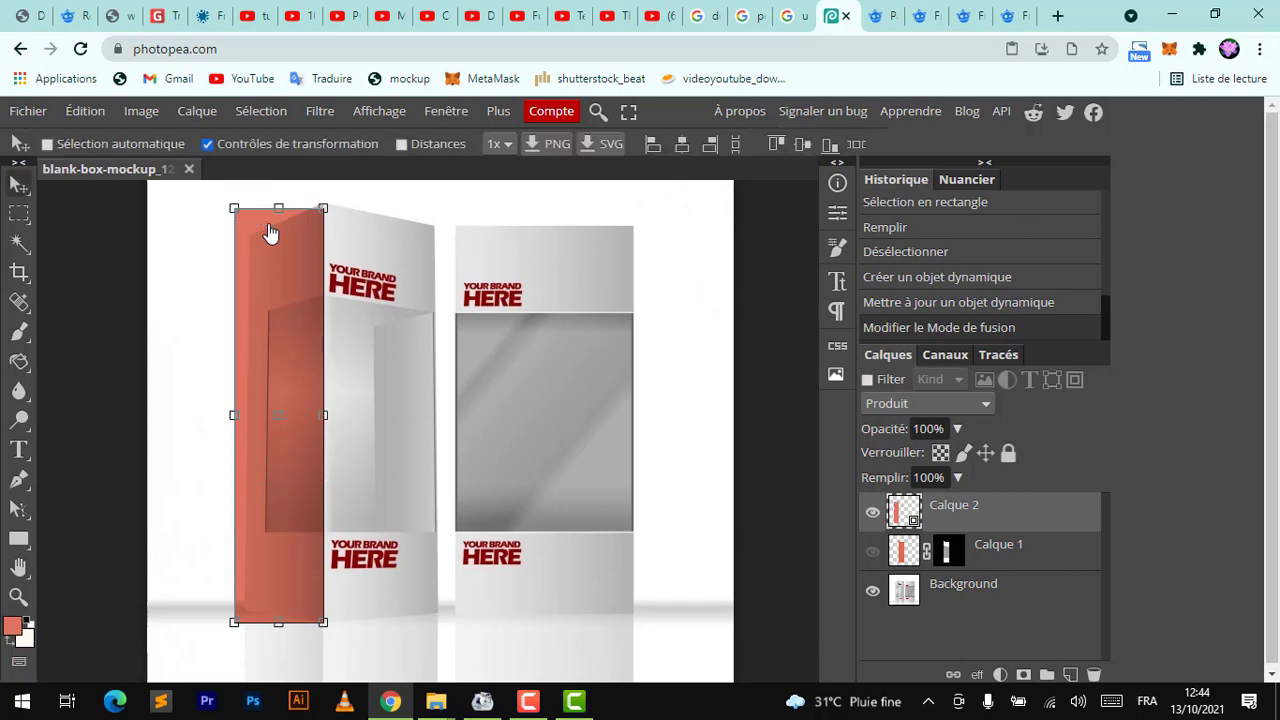
Distort the coral side layer so its top-left corner drops and its left edge follows the box's side face
{"action": "left_click", "coordinate": [85, 111]}
{"action": "mouse_move", "coordinate": [283, 574]}
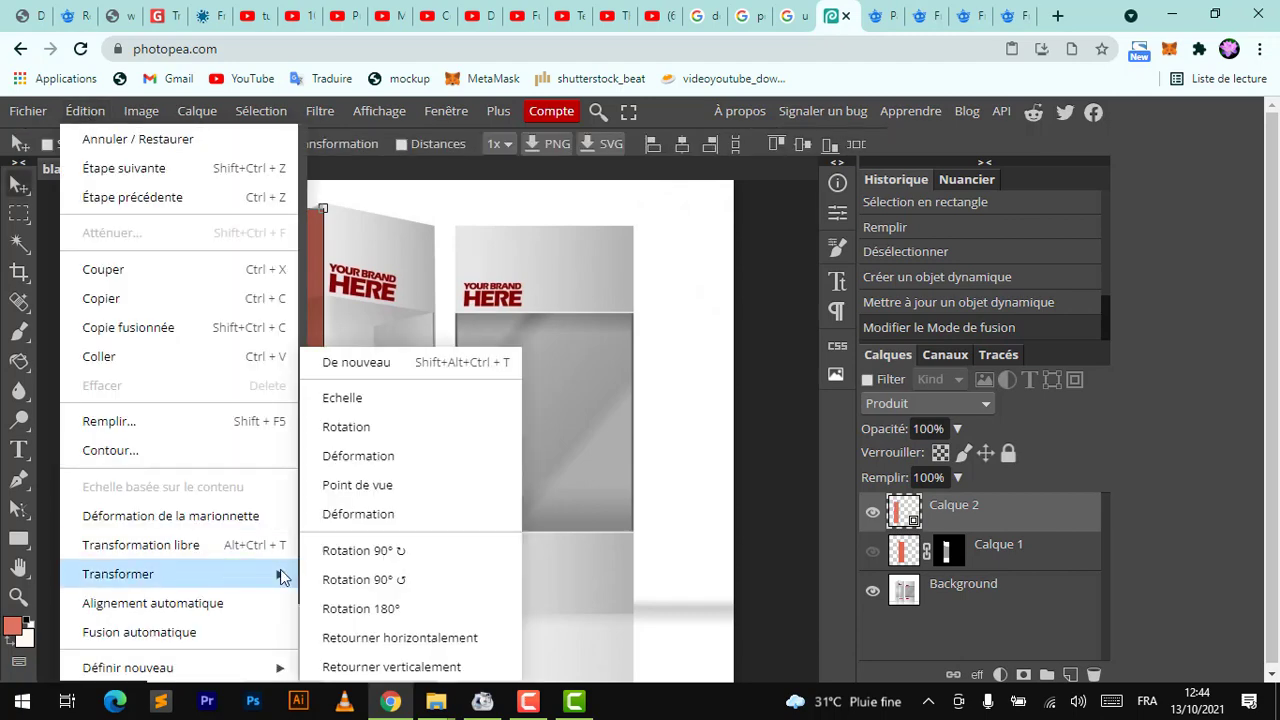
{"action": "left_click", "coordinate": [396, 494]}
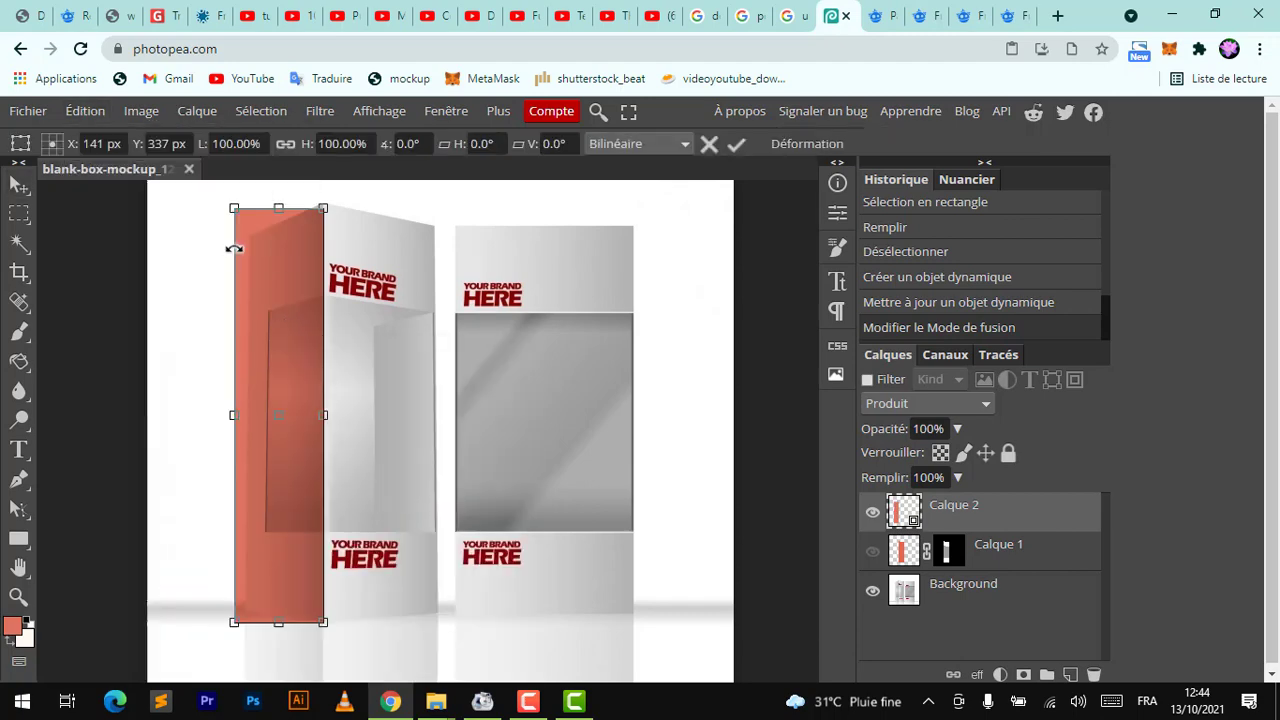
{"action": "left_click_drag", "start_coordinate": [233, 207], "coordinate": [245, 241]}
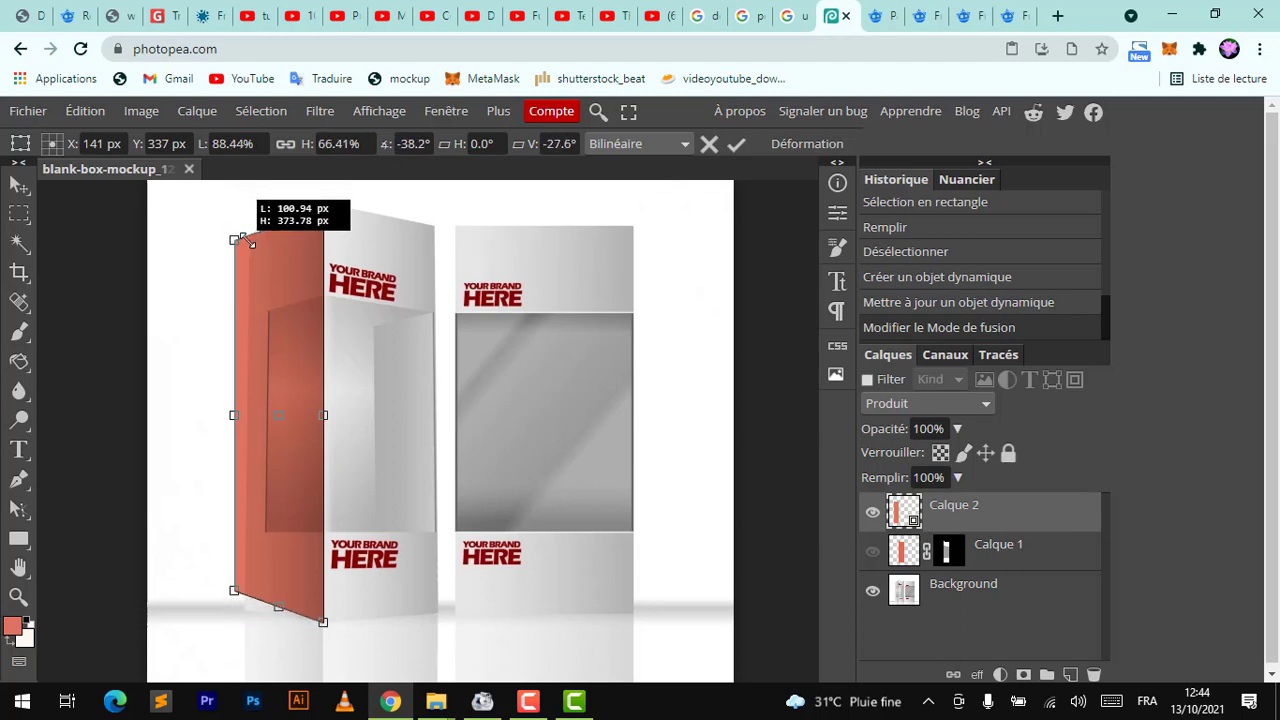
{"action": "left_click_drag", "start_coordinate": [233, 415], "coordinate": [248, 421]}
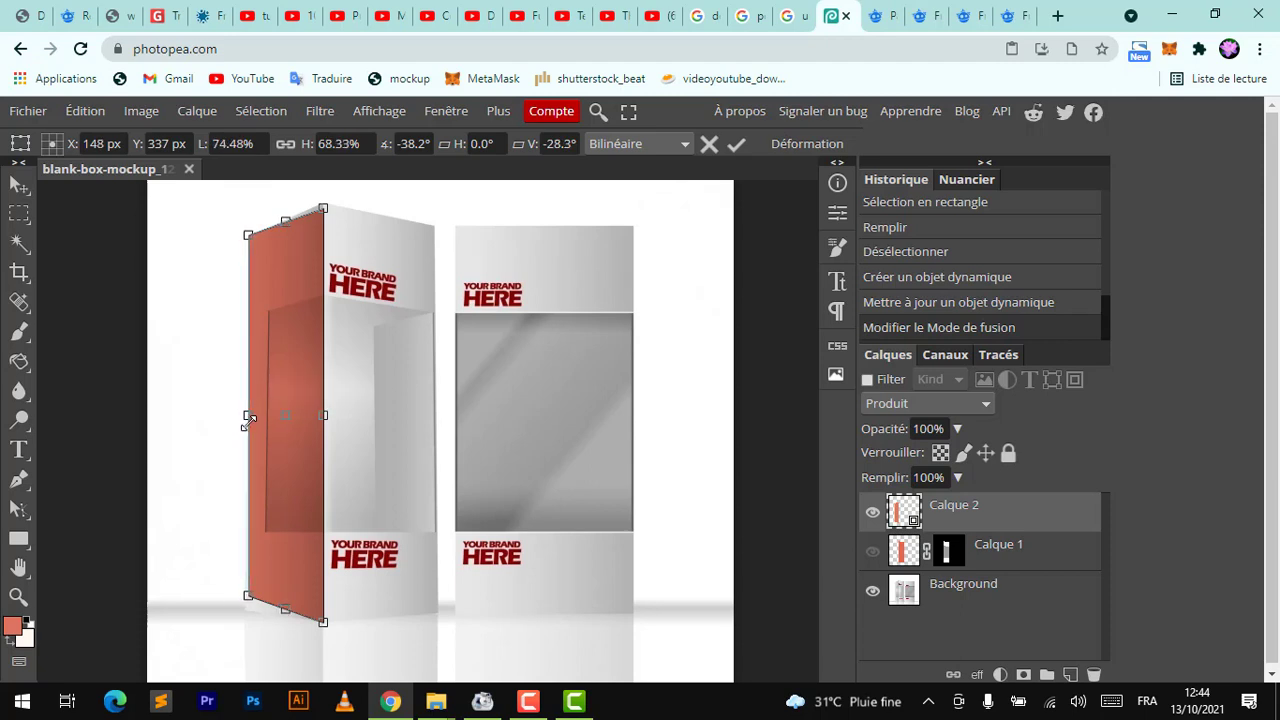
{"action": "key", "text": "Return"}
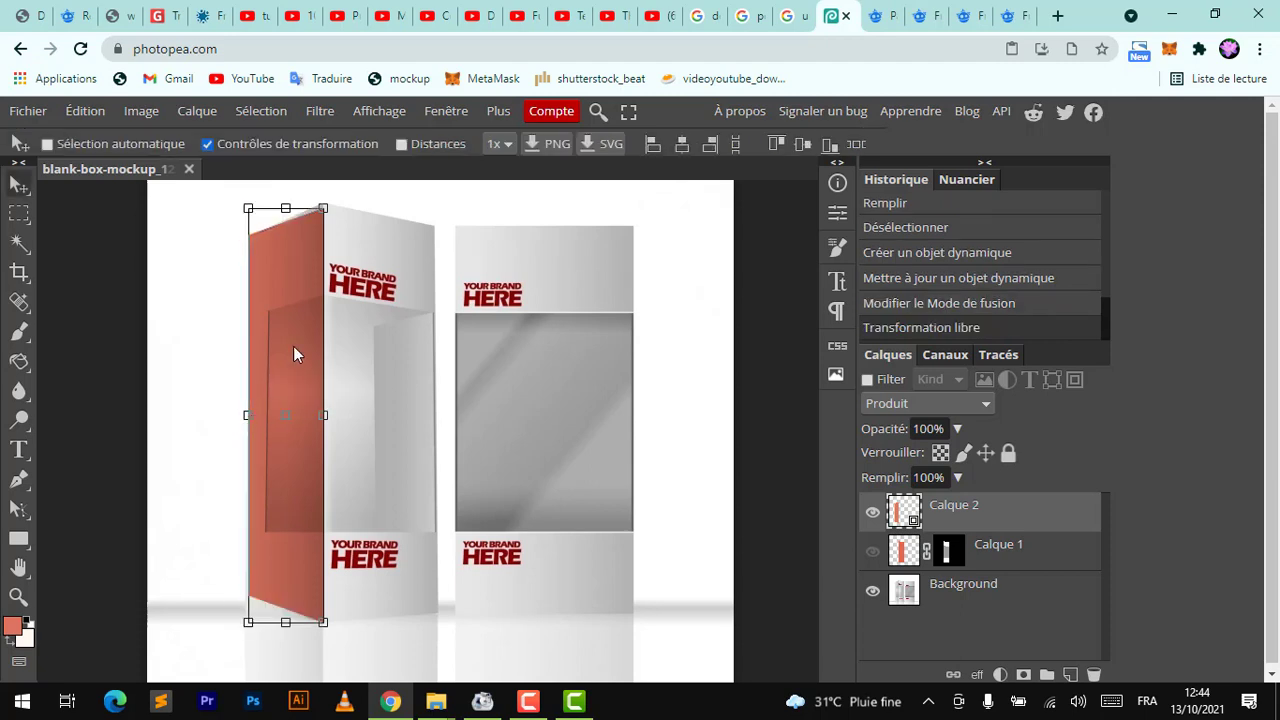
{"action": "scroll", "coordinate": [301, 358], "scroll_direction": "up", "scroll_amount": 3}
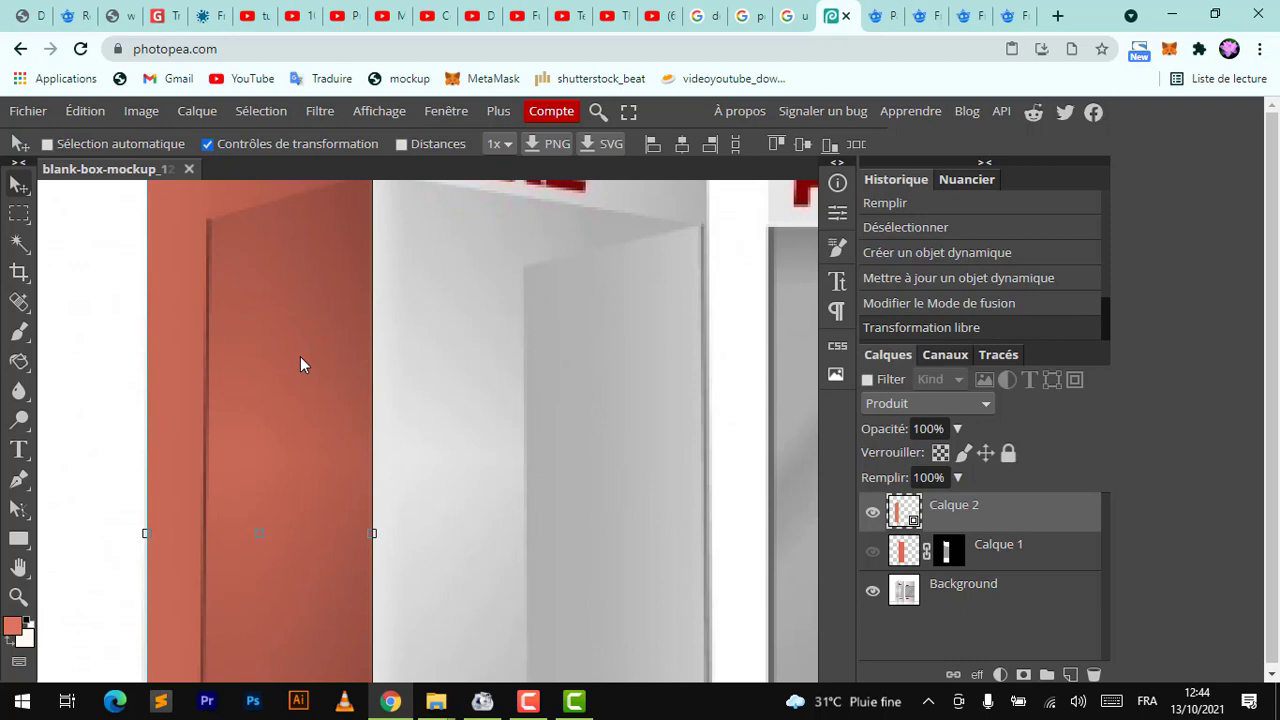
{"action": "scroll", "coordinate": [301, 358], "scroll_direction": "down", "scroll_amount": 3}
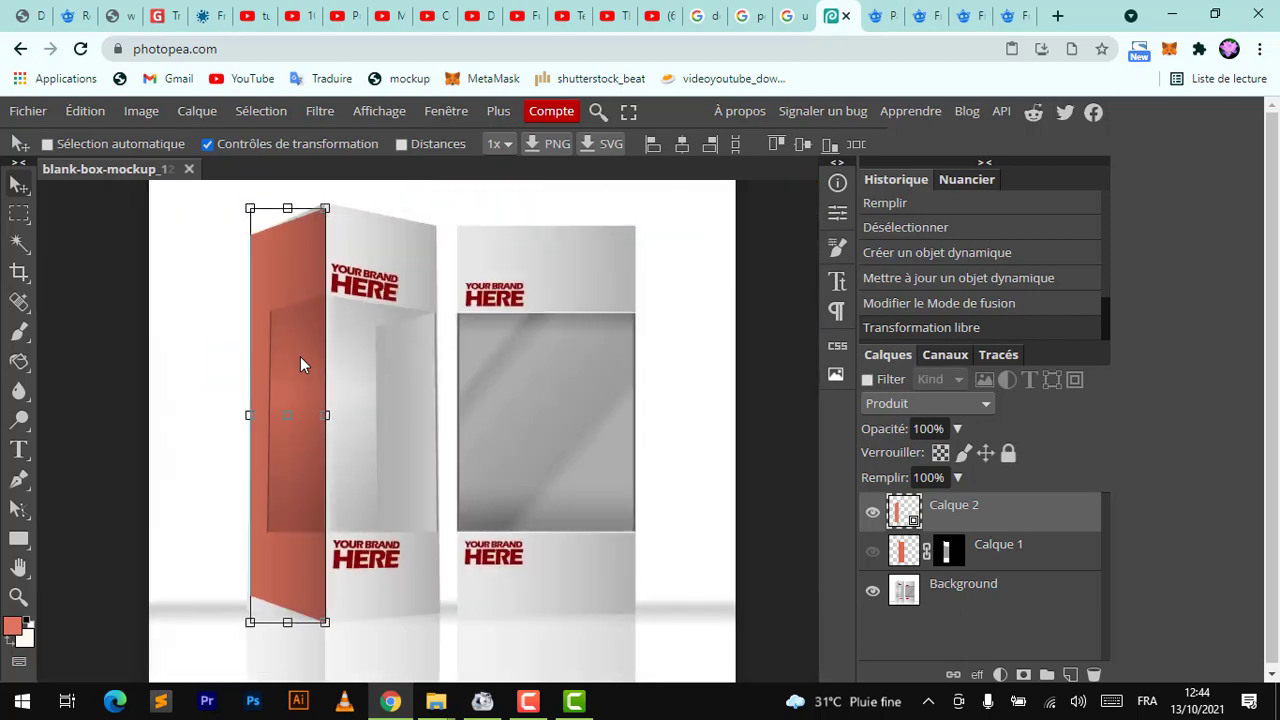
Add a layer mask to the side layer, then warp its top-right corner slightly up to meet the box's edge
{"action": "left_click", "coordinate": [1022, 676]}
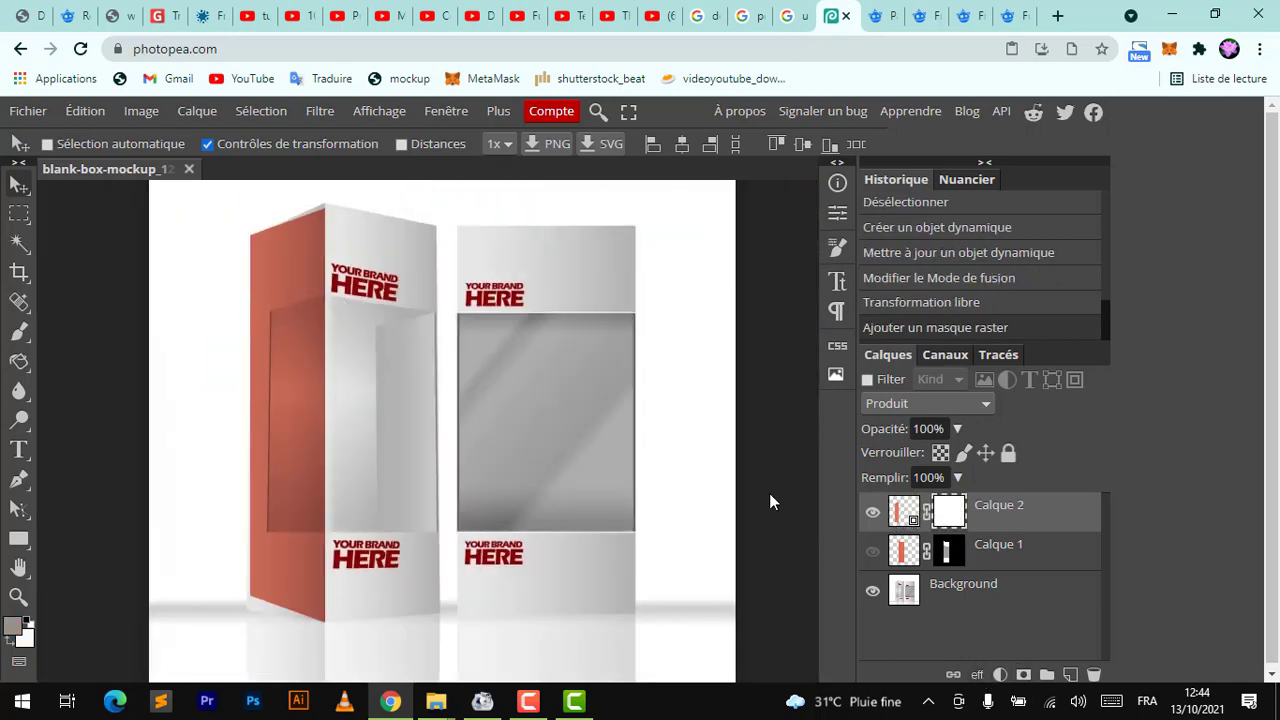
{"action": "left_click", "coordinate": [903, 511]}
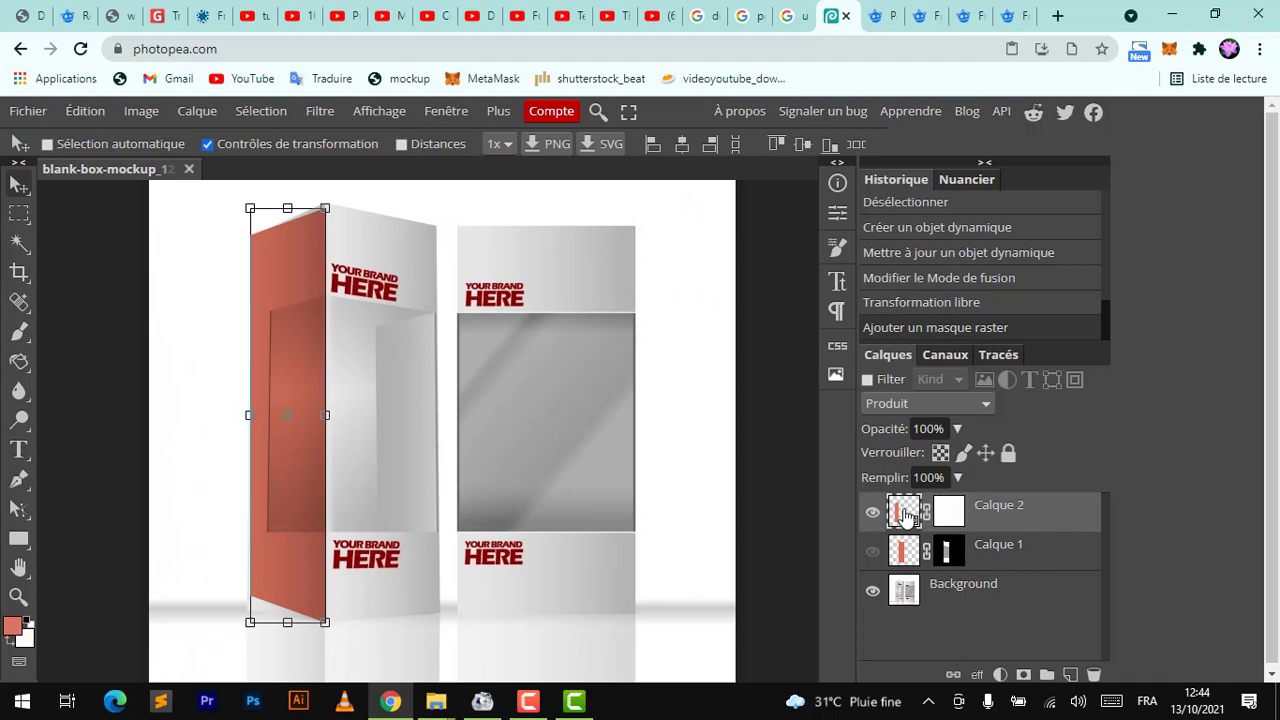
{"action": "left_click", "coordinate": [323, 207]}
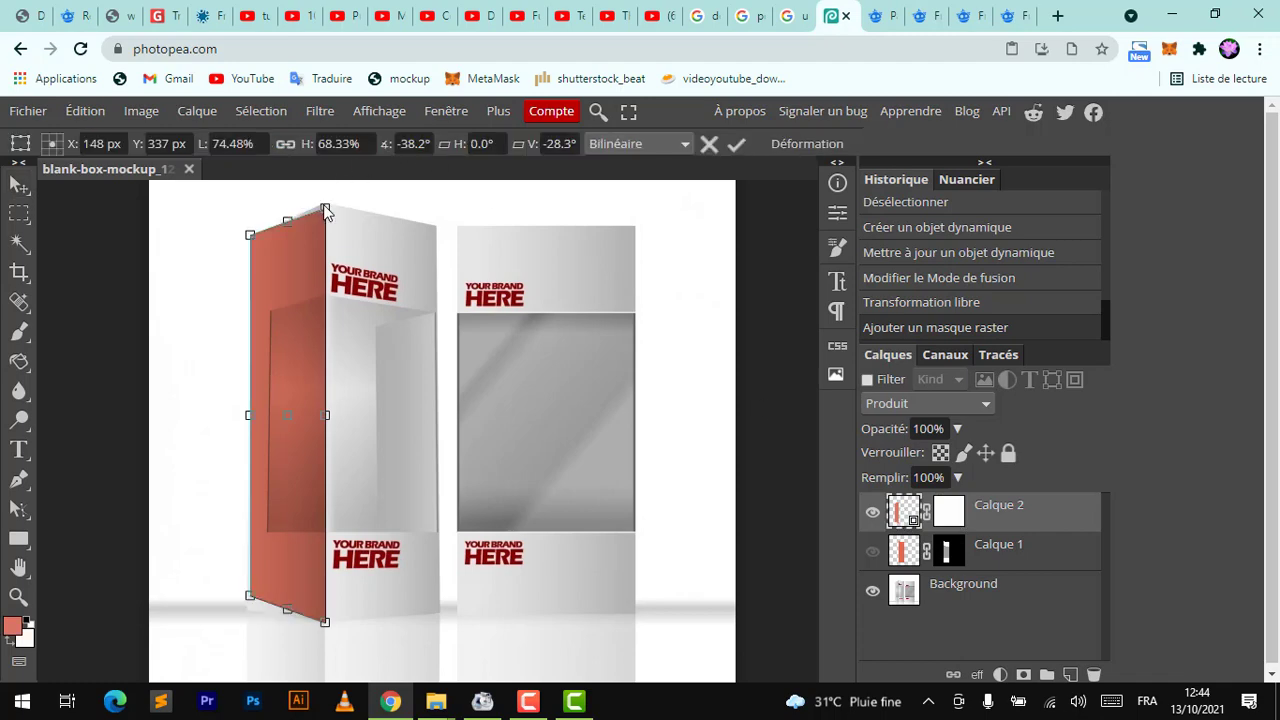
{"action": "left_click", "coordinate": [819, 143]}
{"action": "scroll", "coordinate": [334, 191], "scroll_direction": "up", "scroll_amount": 5}
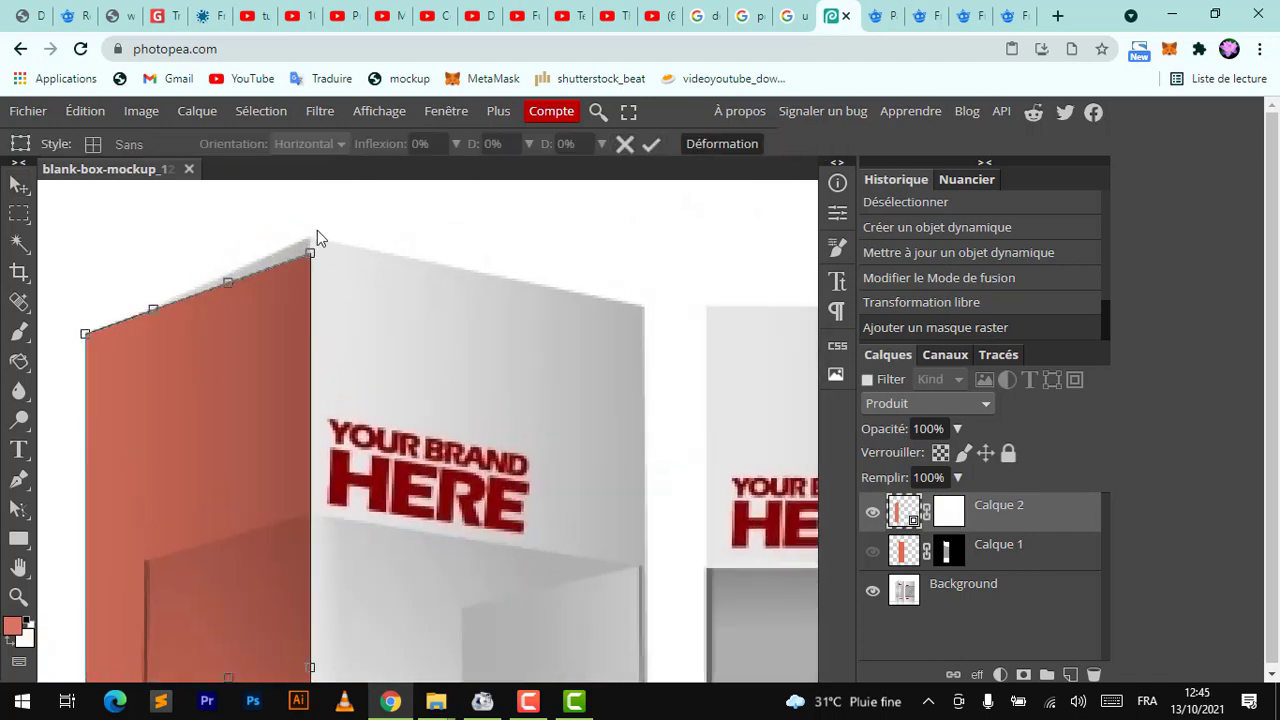
{"action": "left_click_drag", "start_coordinate": [310, 254], "coordinate": [308, 244]}
{"action": "key", "text": "Return"}
{"action": "scroll", "coordinate": [310, 248], "scroll_direction": "down", "scroll_amount": 5}
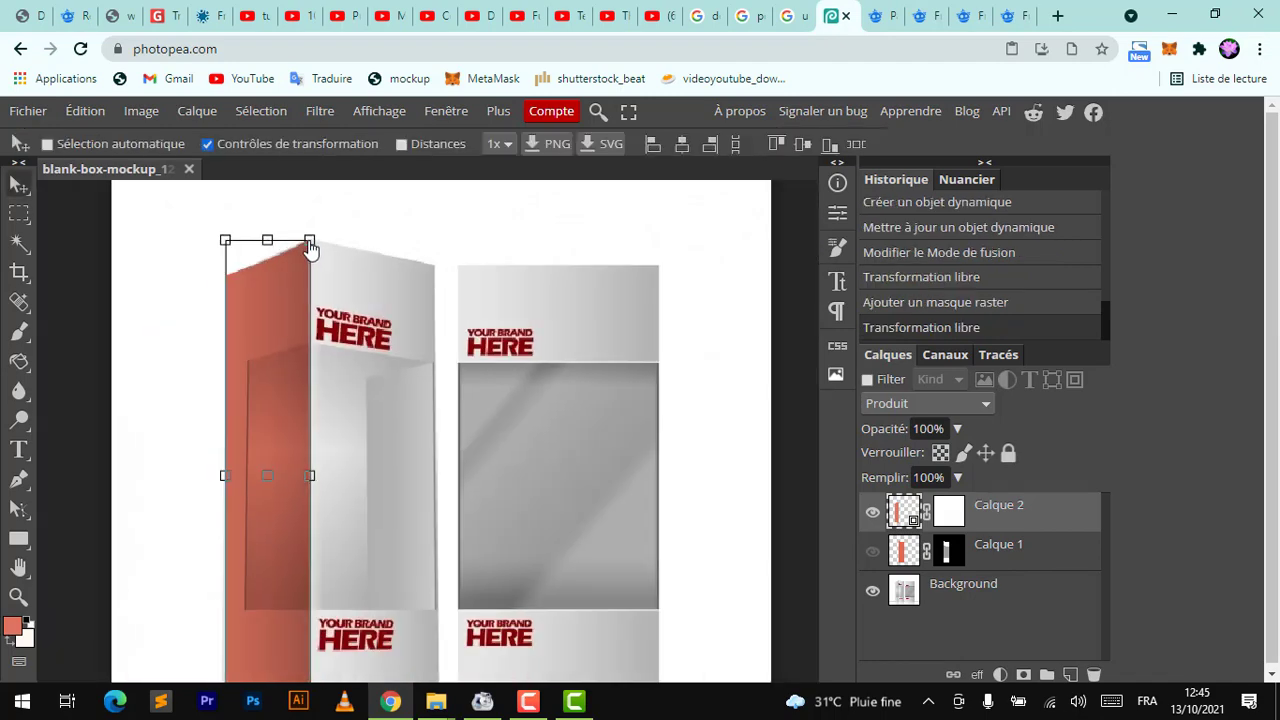
{"action": "scroll", "coordinate": [310, 248], "scroll_direction": "up", "scroll_amount": 4}
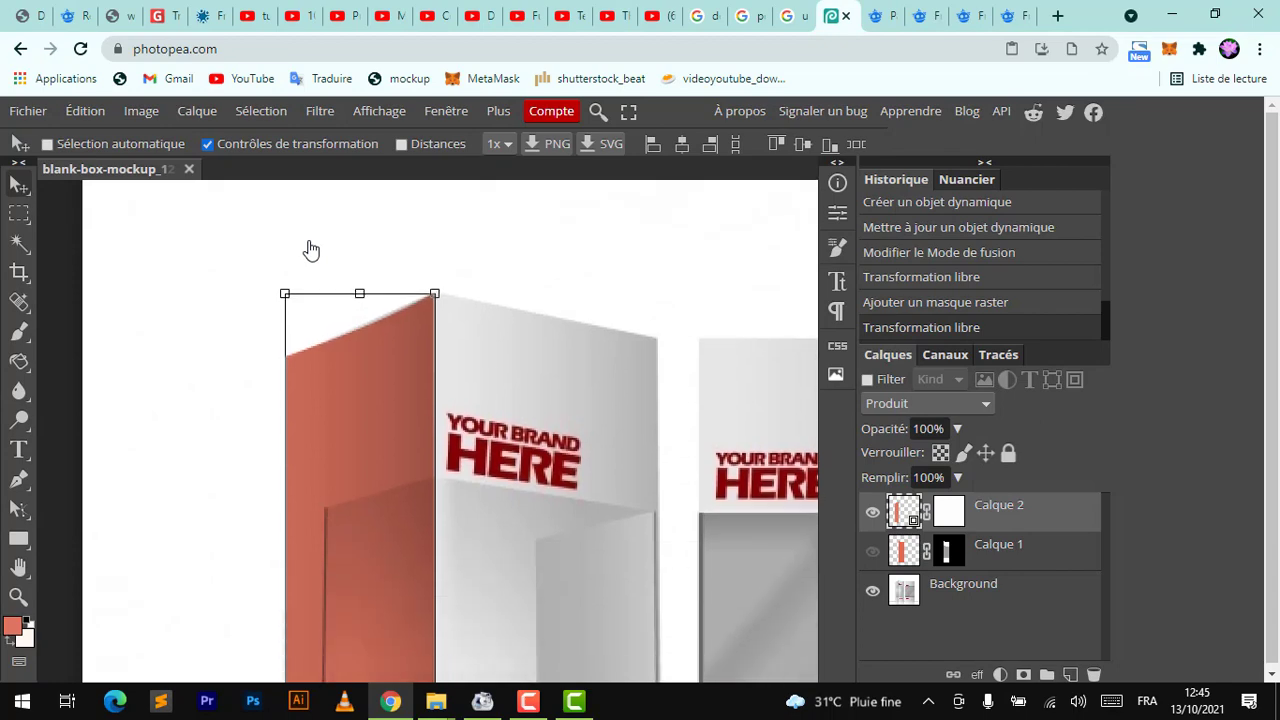
{"action": "scroll", "coordinate": [311, 249], "scroll_direction": "down", "scroll_amount": 3}
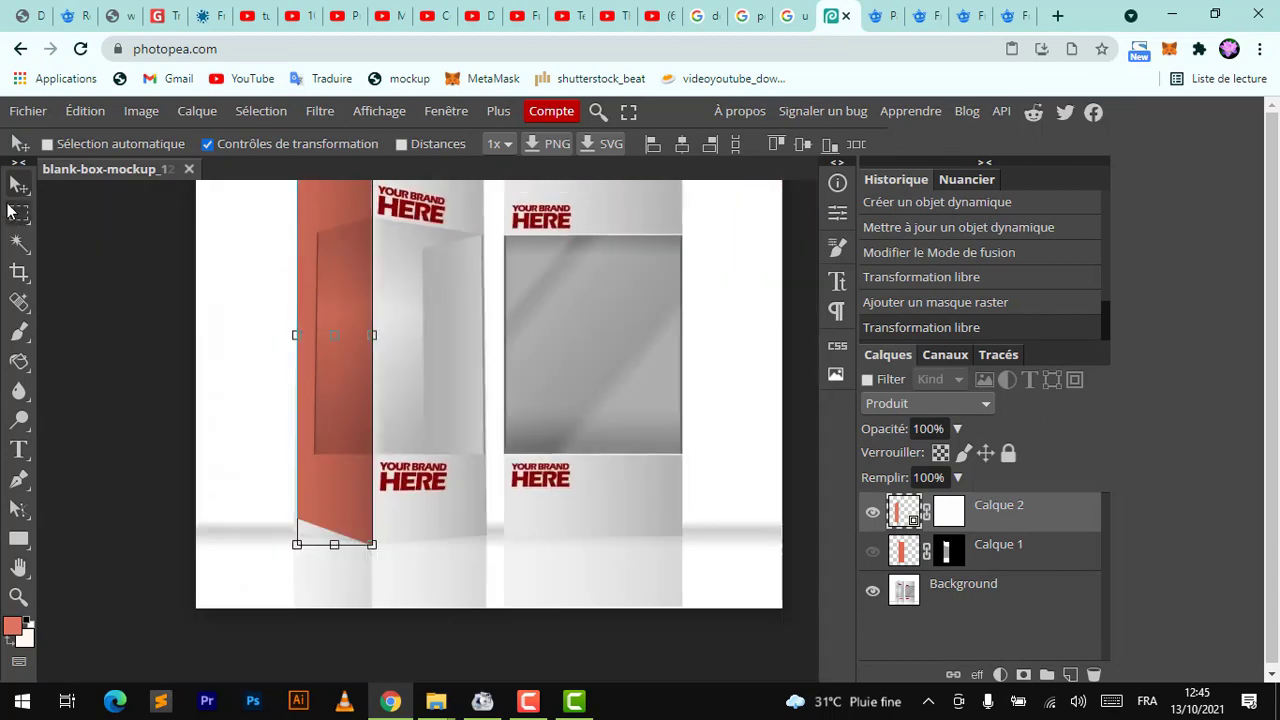
Select the window area on the box's side face with the Polygonal Lasso
{"action": "right_click", "coordinate": [14, 213]}
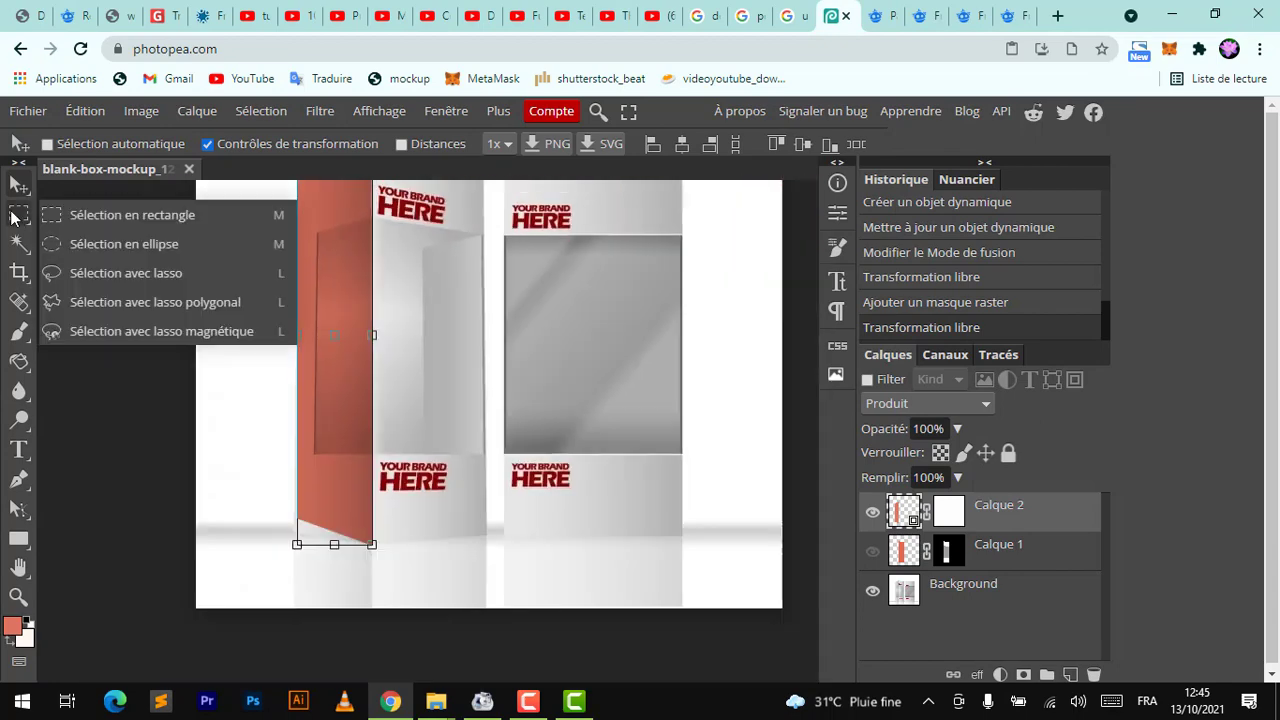
{"action": "left_click", "coordinate": [91, 301]}
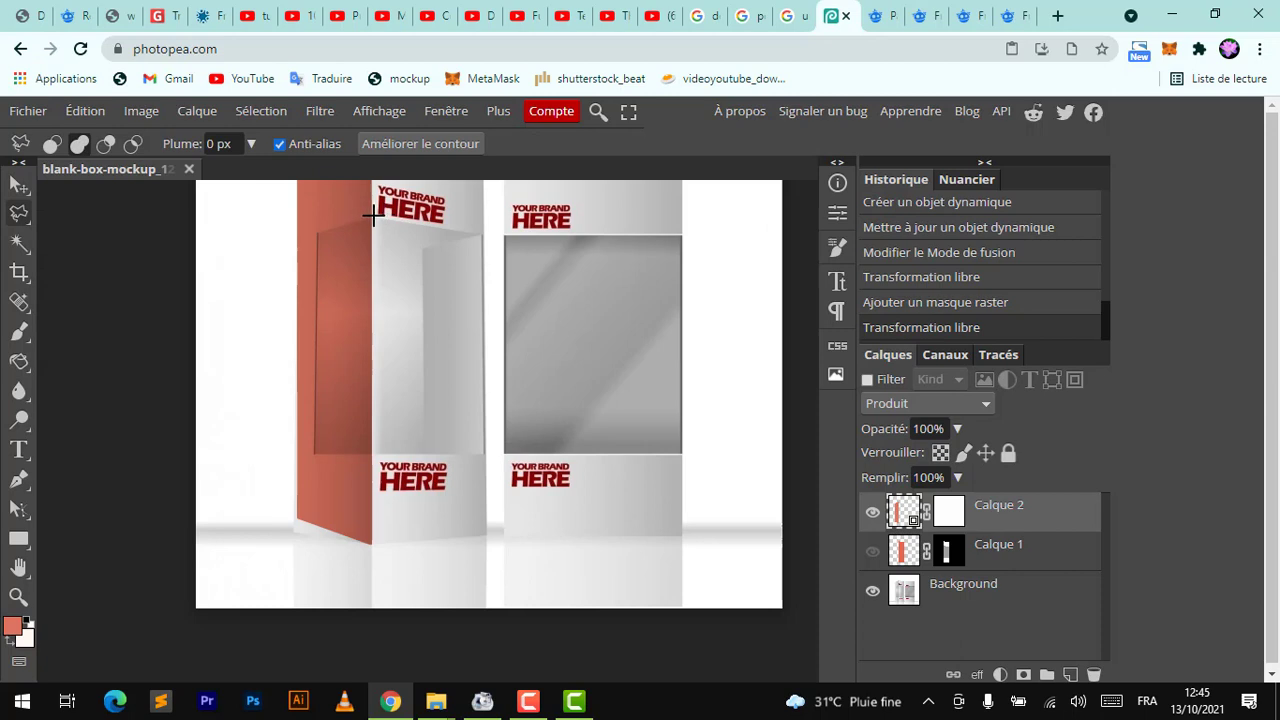
{"action": "left_click", "coordinate": [372, 215]}
{"action": "left_click", "coordinate": [316, 232]}
{"action": "left_click", "coordinate": [316, 453]}
{"action": "left_click", "coordinate": [384, 455]}
{"action": "left_click", "coordinate": [384, 236]}
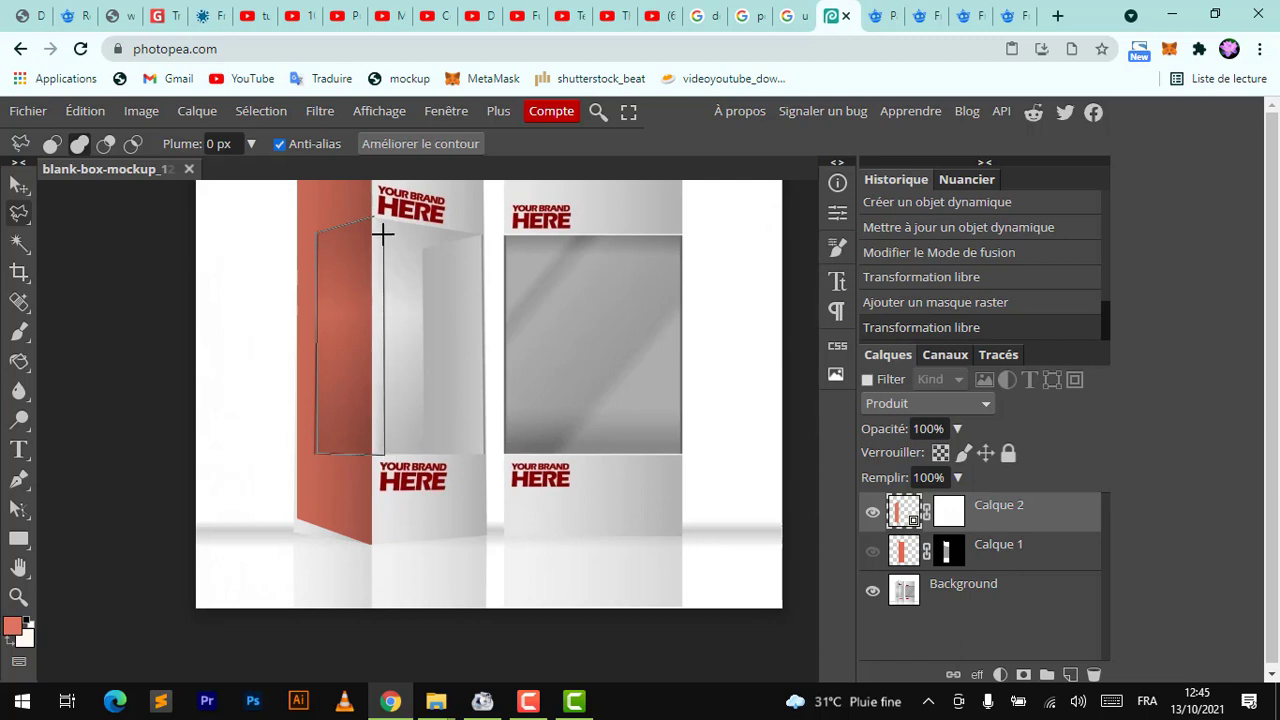
{"action": "left_click", "coordinate": [371, 215]}
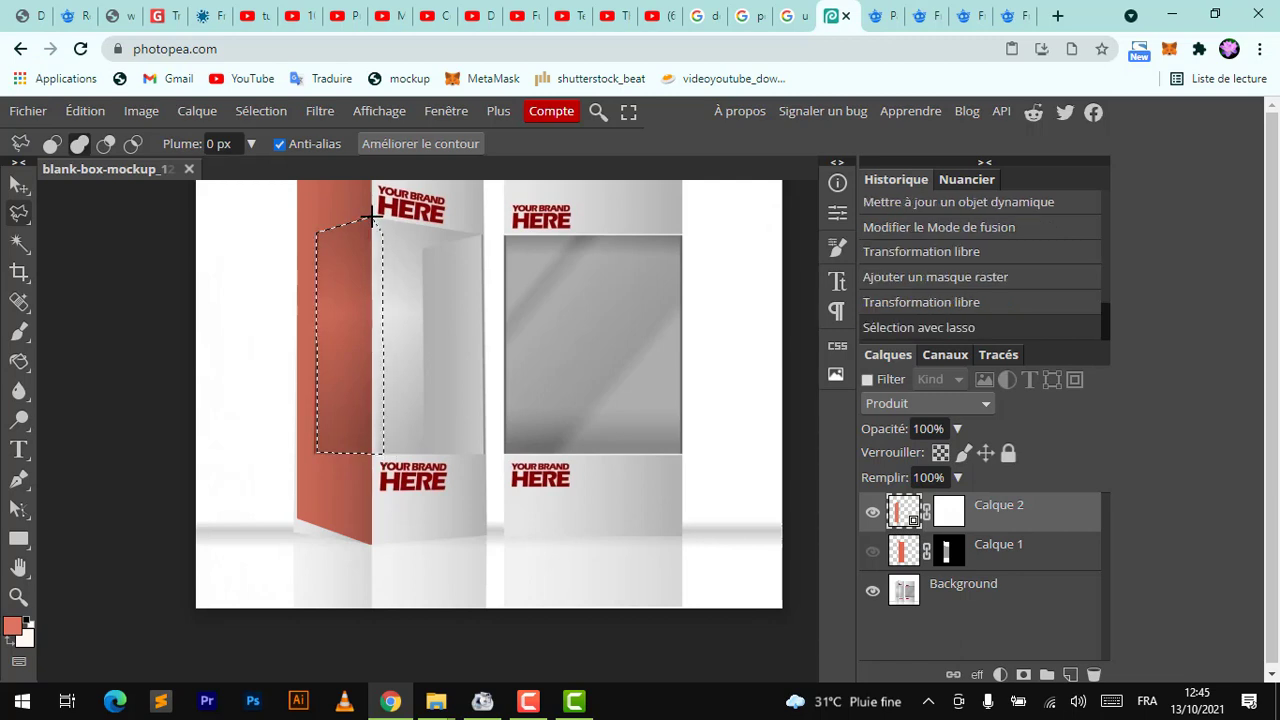
Paint black at 38% brush opacity on the side layer's mask inside the window selection, then deselect
{"action": "left_click", "coordinate": [17, 334]}
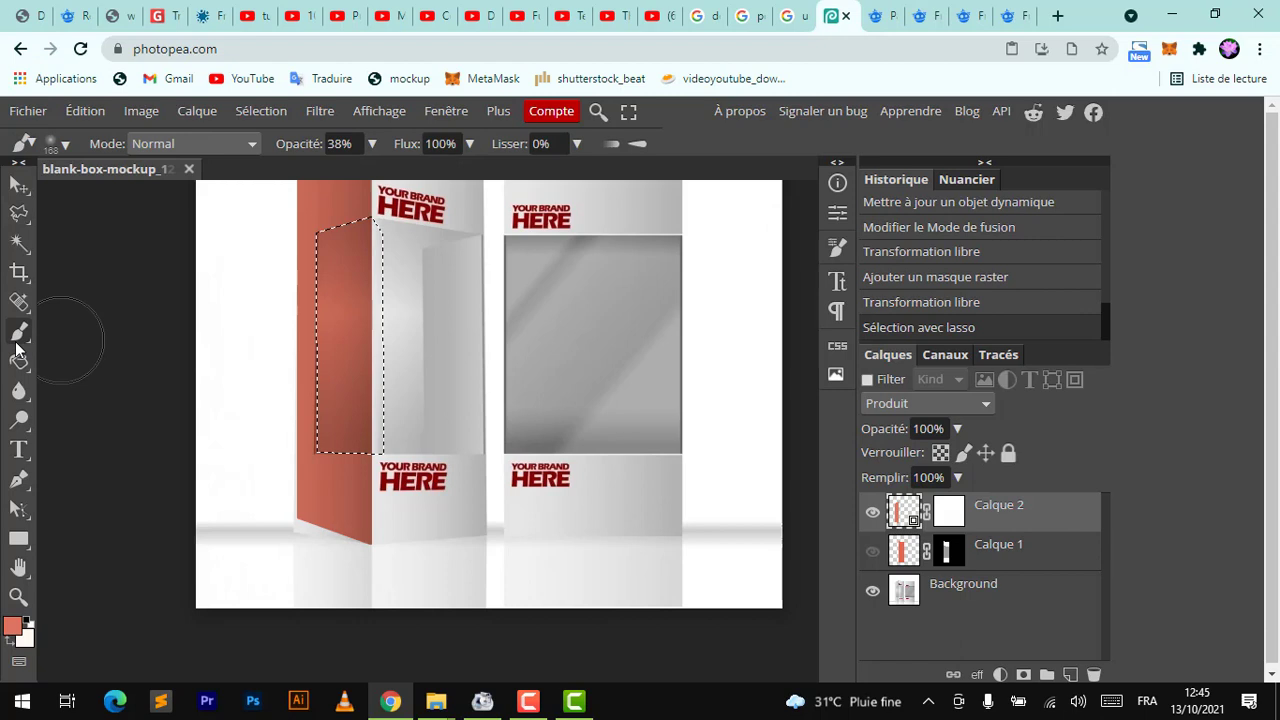
{"action": "left_click", "coordinate": [12, 627]}
{"action": "mouse_move", "coordinate": [362, 383]}
{"action": "left_mouse_down"}
{"action": "mouse_move", "coordinate": [189, 508]}
{"action": "mouse_move", "coordinate": [110, 535]}
{"action": "left_mouse_up"}
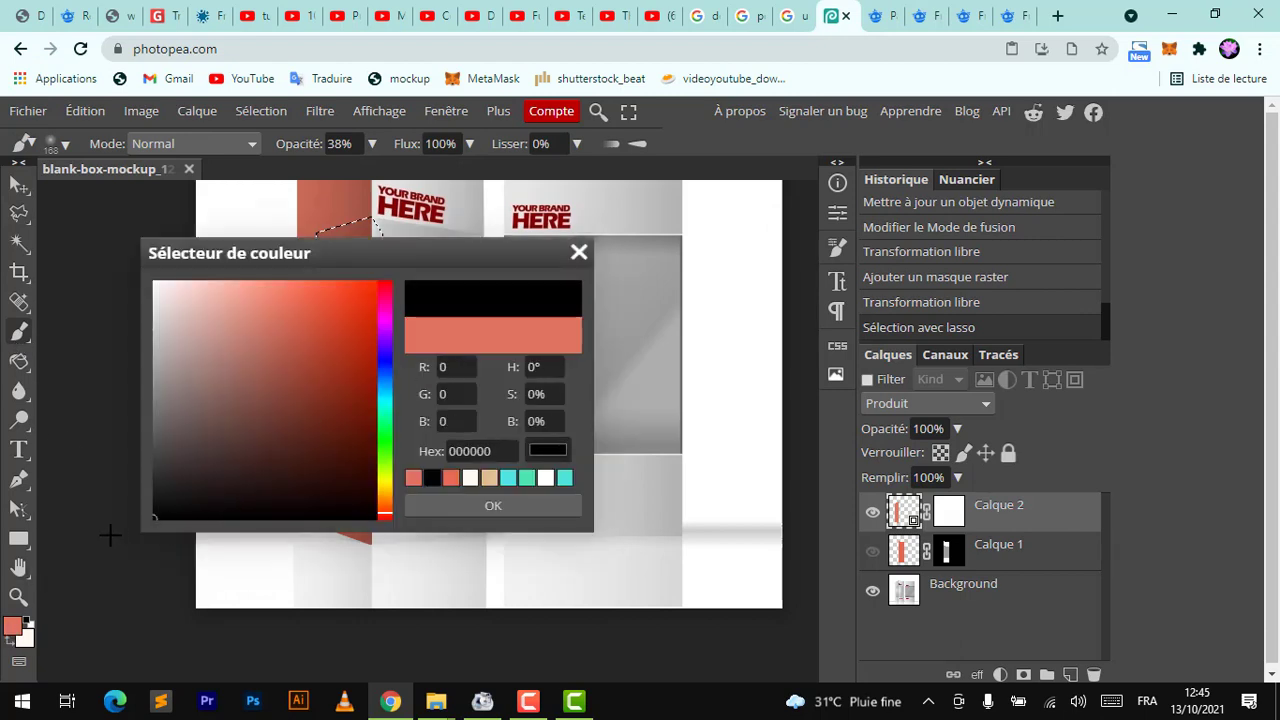
{"action": "key", "text": "Return"}
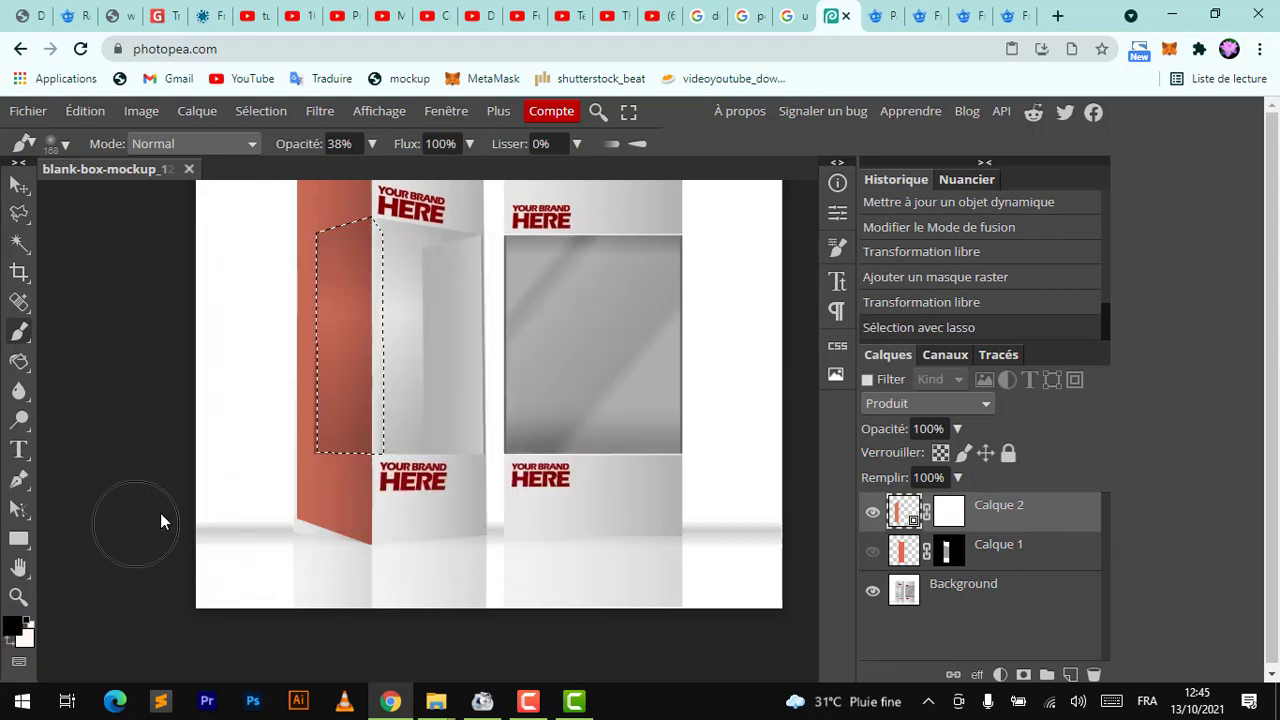
{"action": "left_click", "coordinate": [389, 205]}
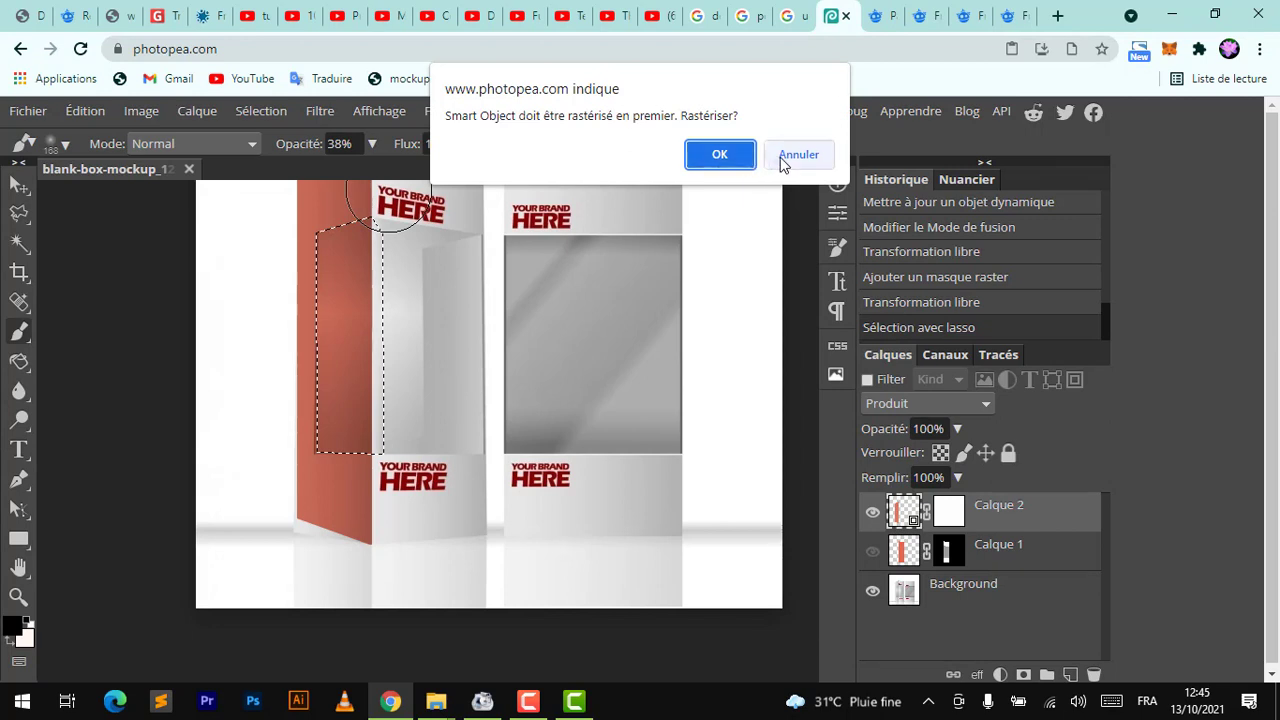
{"action": "left_click", "coordinate": [806, 160]}
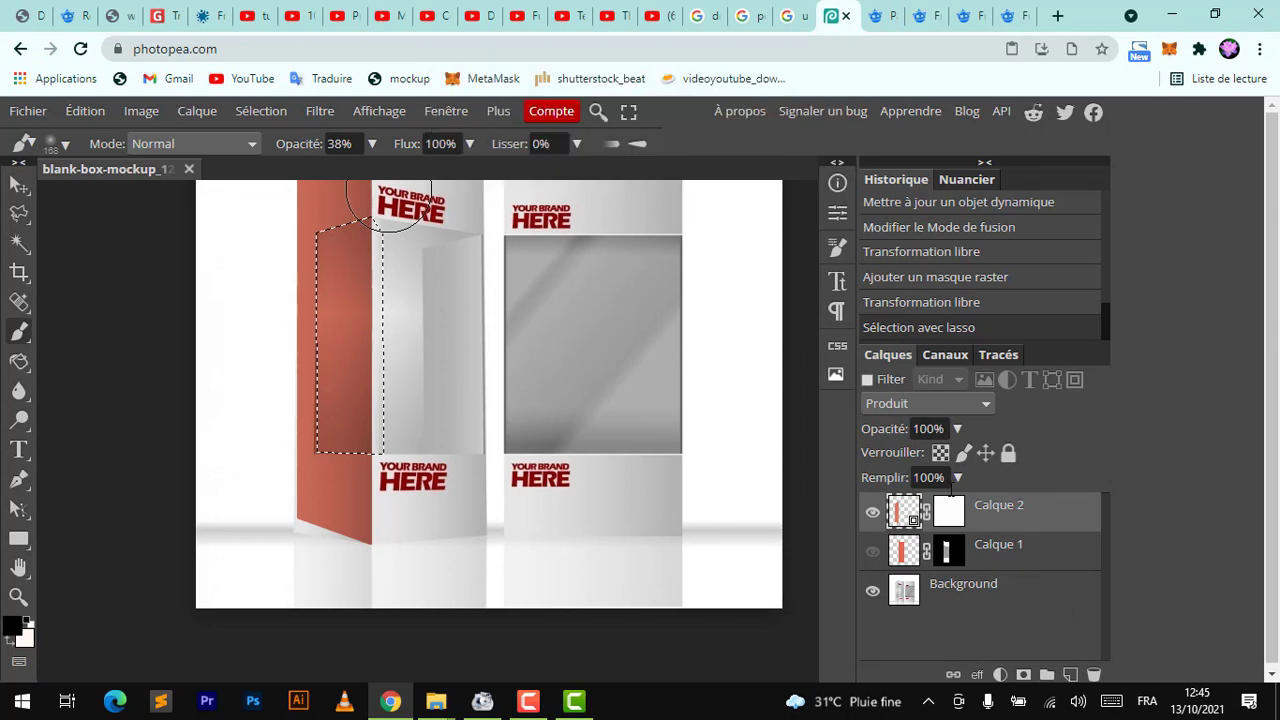
{"action": "left_click", "coordinate": [952, 515]}
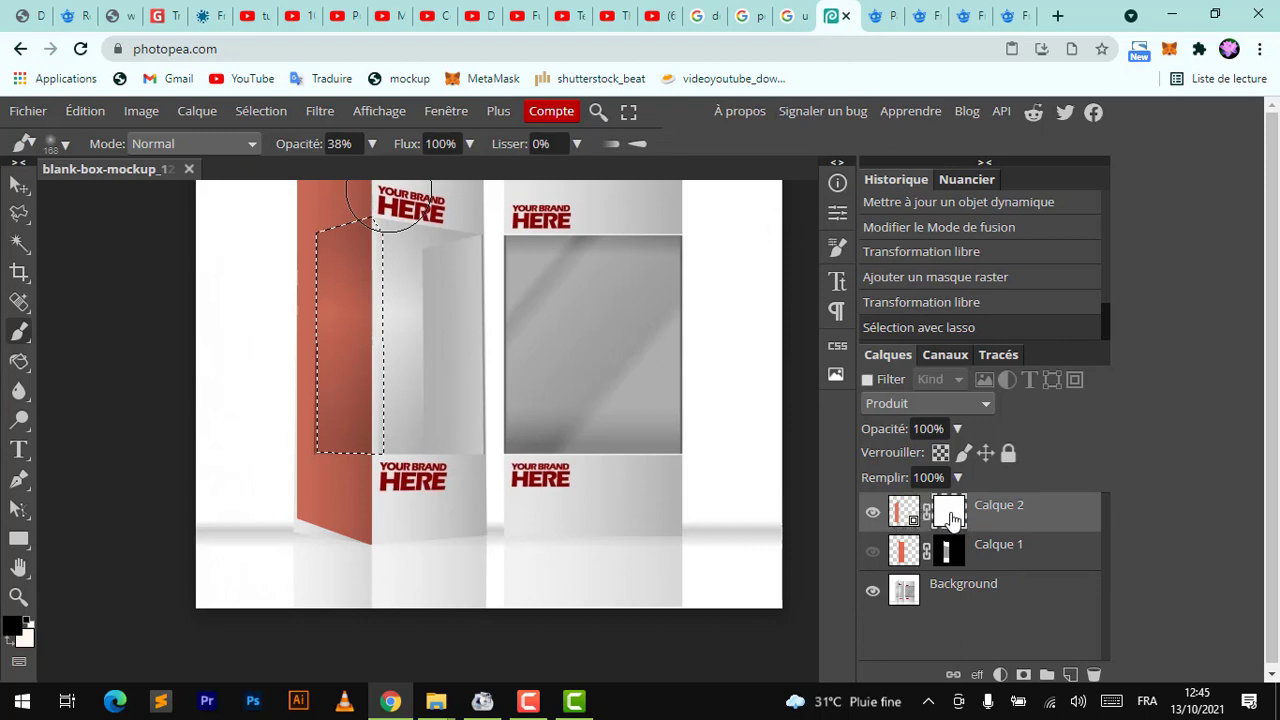
{"action": "mouse_move", "coordinate": [400, 251]}
{"action": "left_mouse_down"}
{"action": "mouse_move", "coordinate": [335, 251]}
{"action": "mouse_move", "coordinate": [364, 331]}
{"action": "mouse_move", "coordinate": [318, 533]}
{"action": "mouse_move", "coordinate": [323, 384]}
{"action": "mouse_move", "coordinate": [309, 651]}
{"action": "mouse_move", "coordinate": [329, 410]}
{"action": "left_mouse_up"}
{"action": "key", "text": "ctrl+d"}
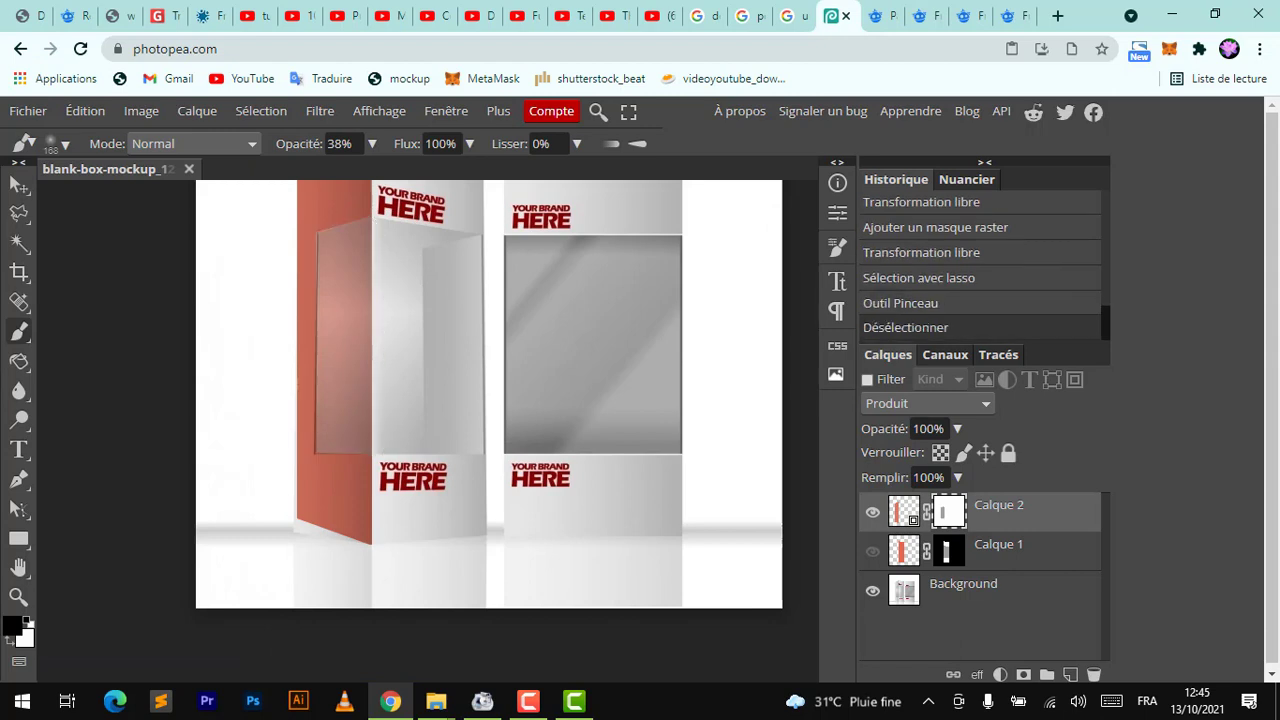
Make the front coral layer visible again and select the Background layer
{"action": "left_click", "coordinate": [872, 551]}
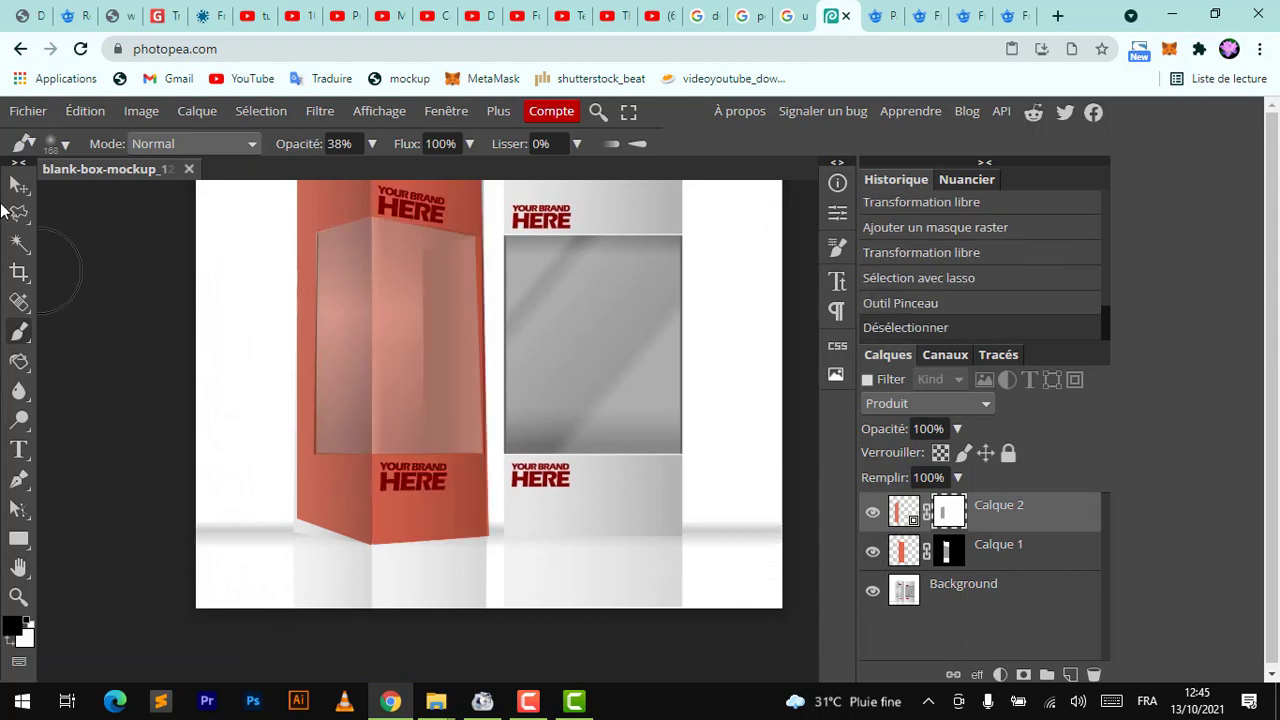
{"action": "left_click", "coordinate": [20, 188]}
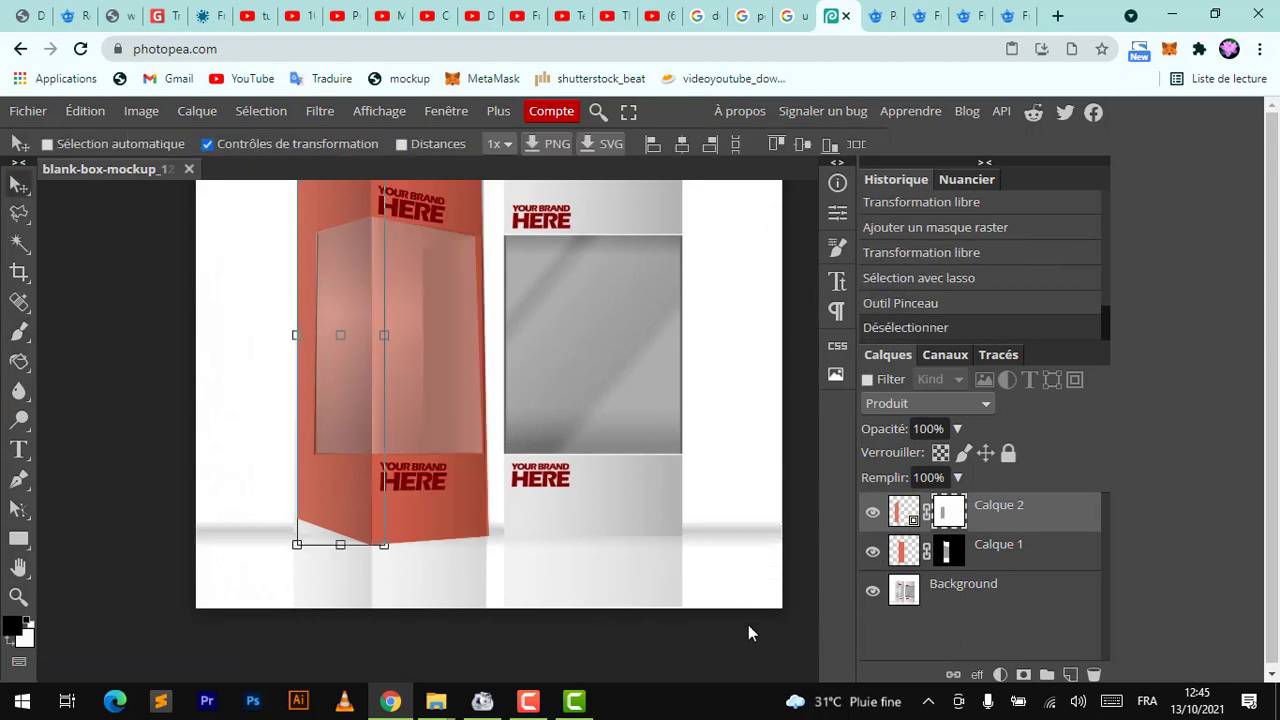
{"action": "left_click", "coordinate": [952, 605]}
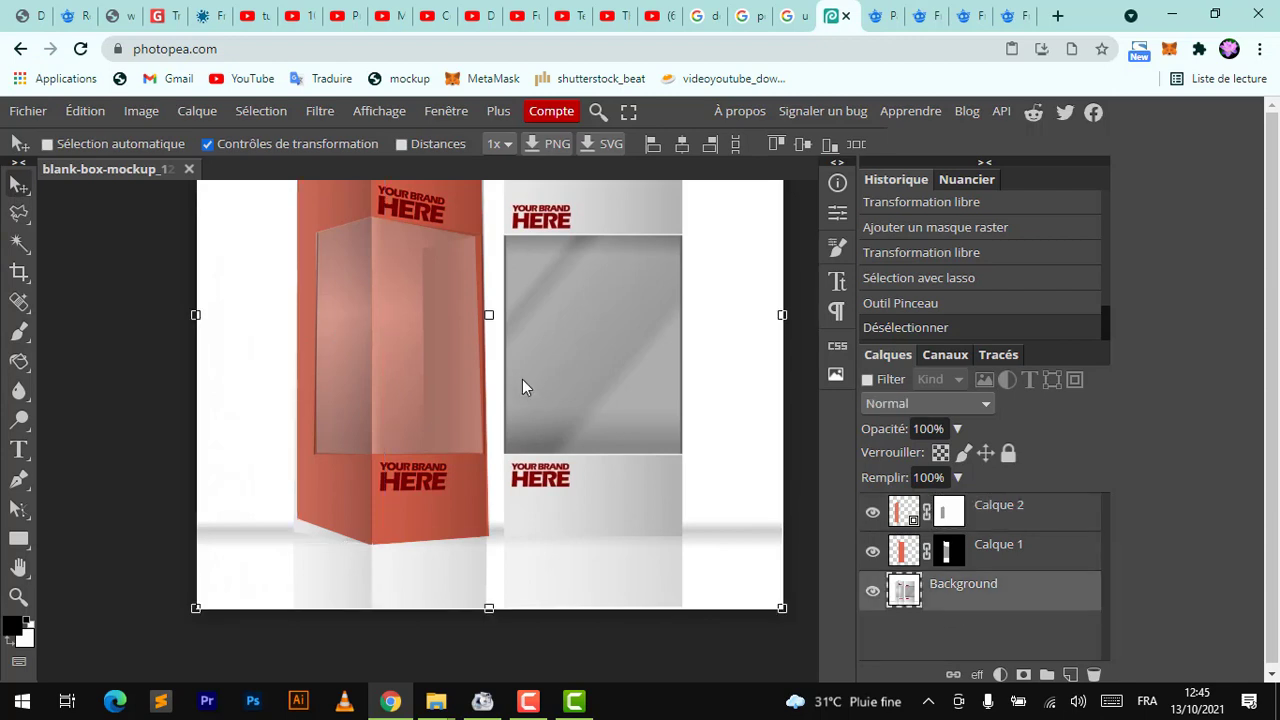
{"action": "key", "text": "ctrl+minus"}
{"action": "key", "text": "ctrl+plus"}
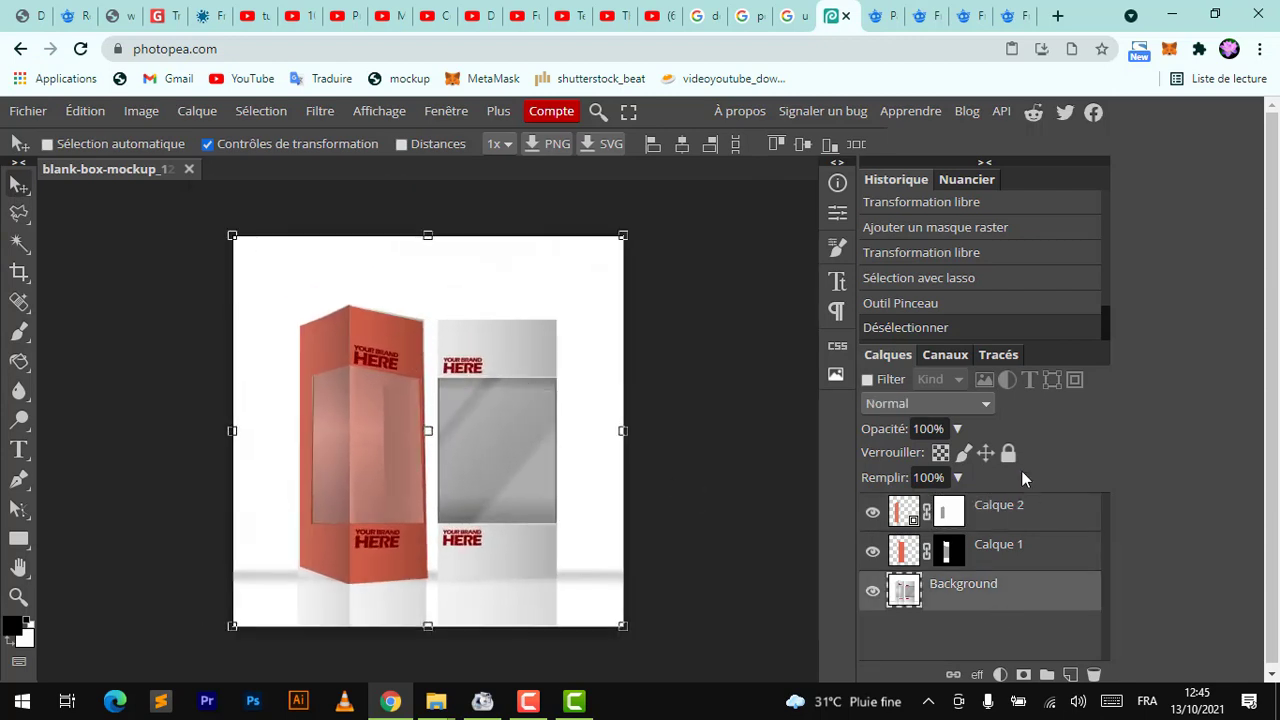
Lock the Background layer and turn off the transform controls
{"action": "left_click", "coordinate": [986, 453]}
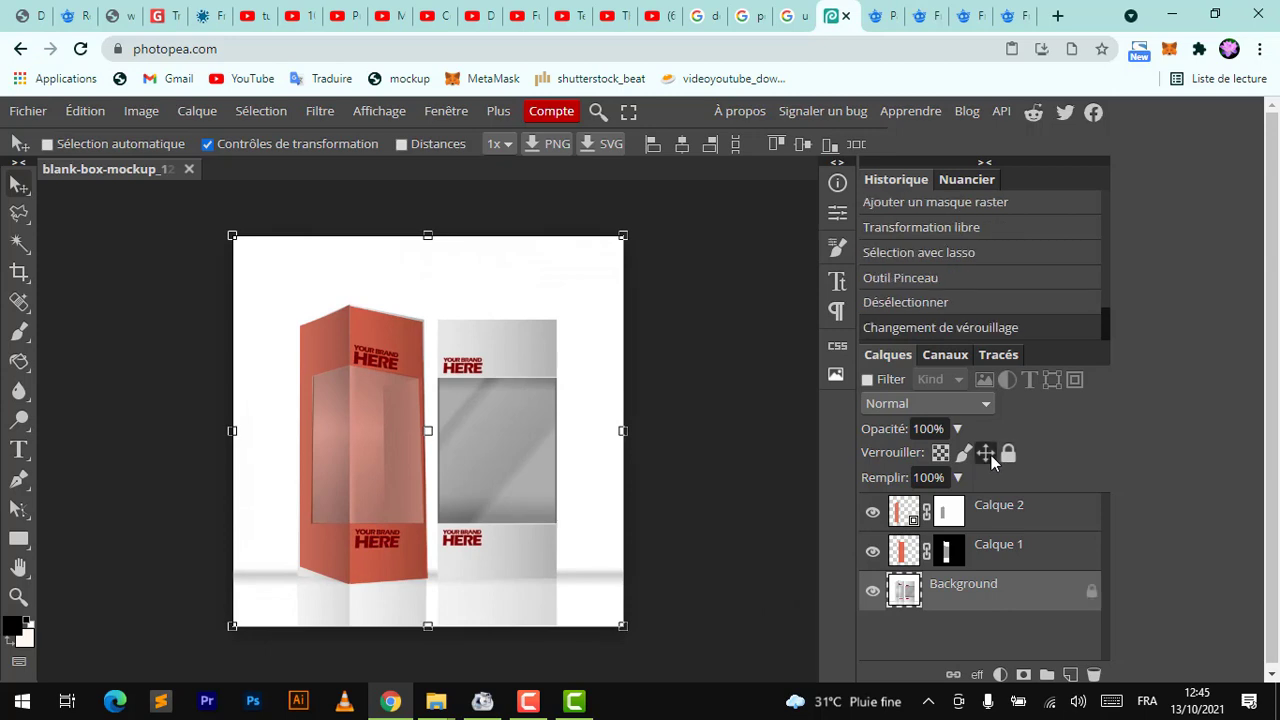
{"action": "left_click", "coordinate": [991, 455]}
{"action": "left_click", "coordinate": [208, 145]}
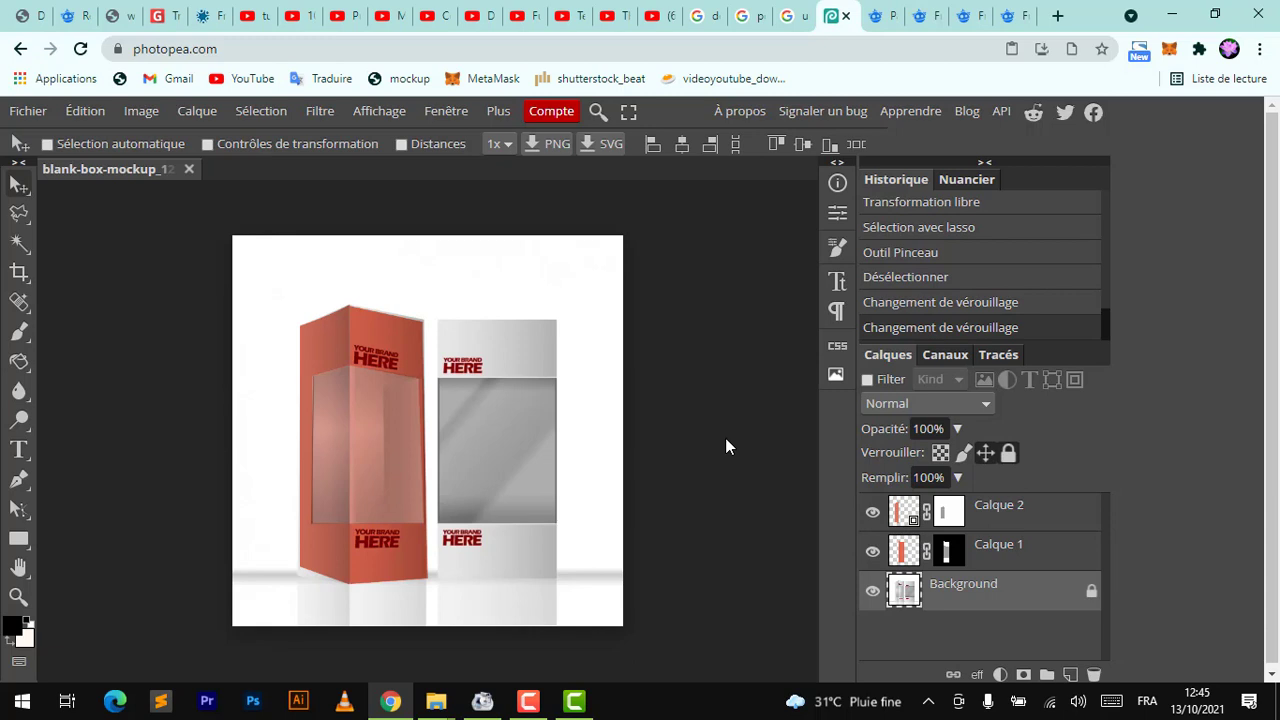
Open the side layer's smart-object contents and bring the structure-of-leaf image from Downloads into Photopea
{"action": "double_click", "coordinate": [911, 522]}
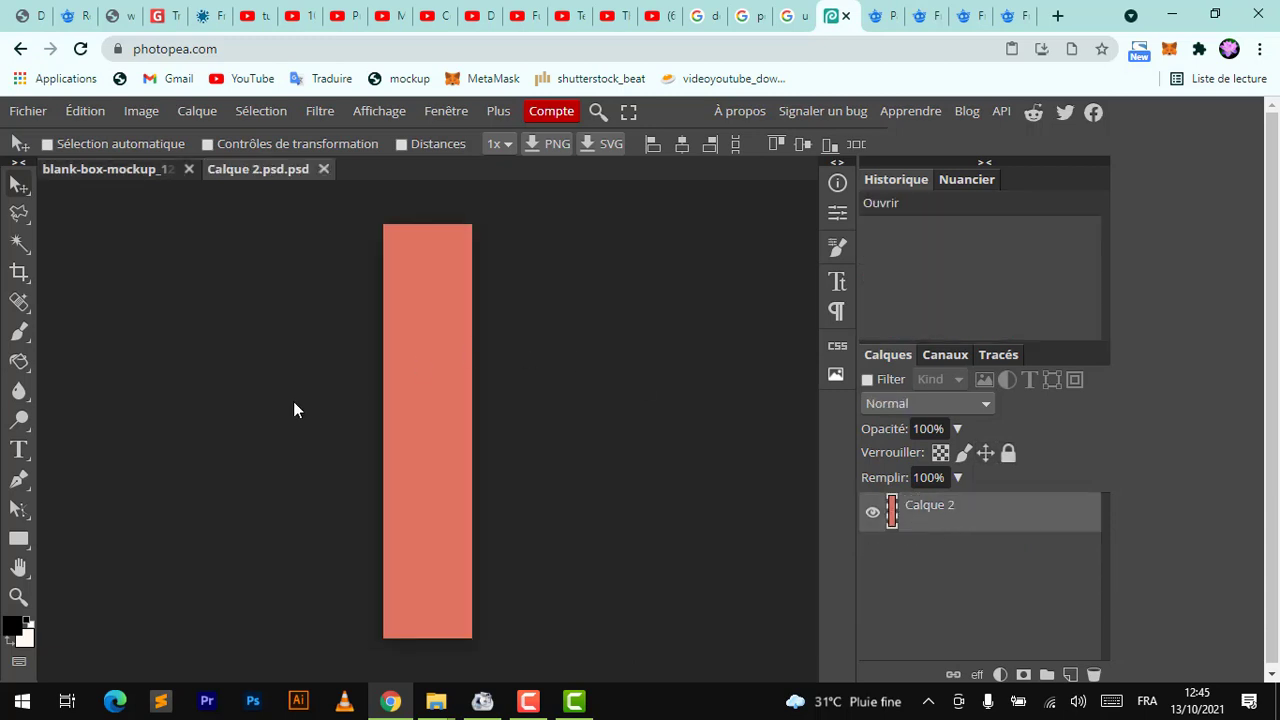
{"action": "mouse_move", "coordinate": [436, 701]}
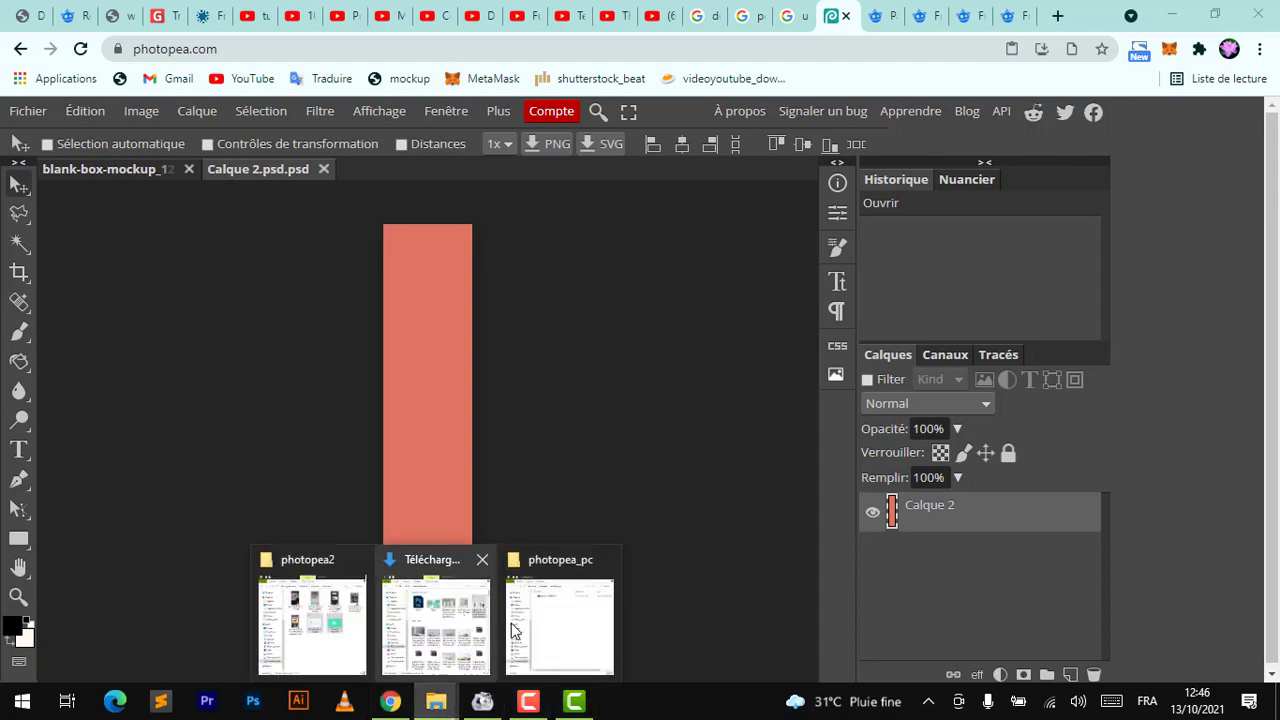
{"action": "left_click", "coordinate": [447, 619]}
{"action": "scroll", "coordinate": [985, 512], "scroll_direction": "down", "scroll_amount": 1}
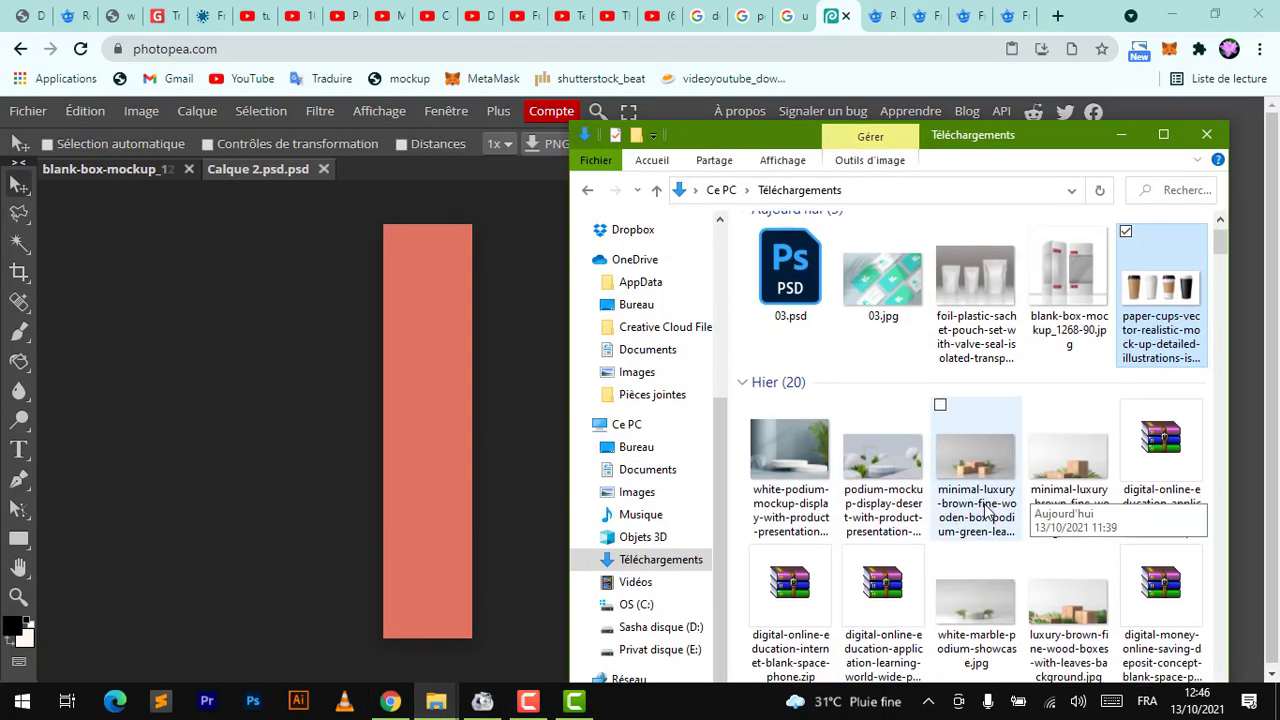
{"action": "scroll", "coordinate": [985, 512], "scroll_direction": "down", "scroll_amount": 5}
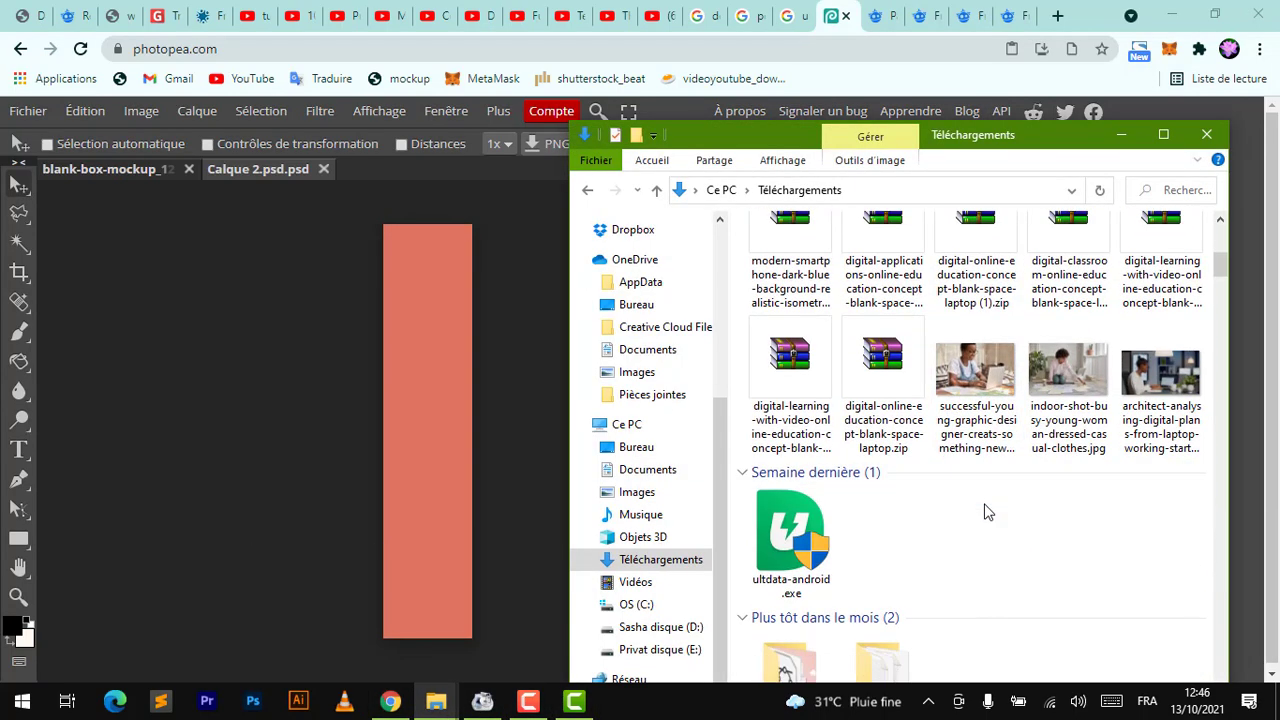
{"action": "scroll", "coordinate": [1128, 420], "scroll_direction": "down", "scroll_amount": 3}
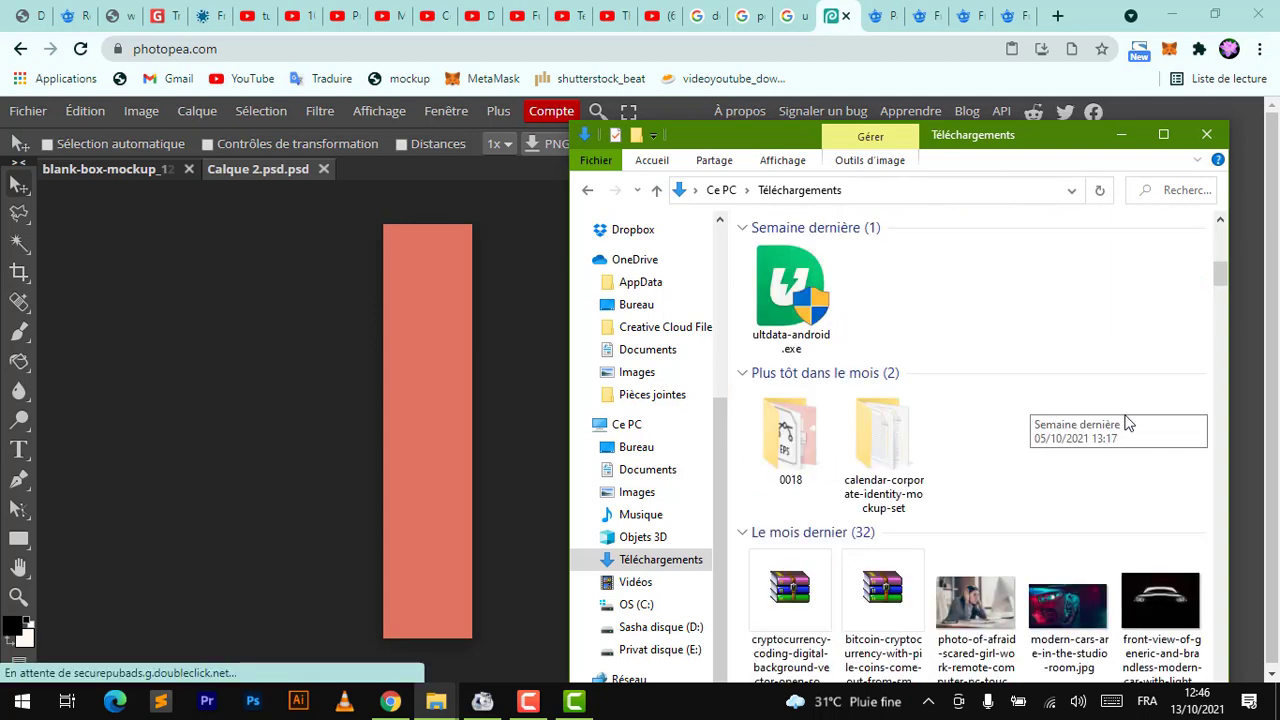
{"action": "scroll", "coordinate": [1128, 422], "scroll_direction": "down", "scroll_amount": 1}
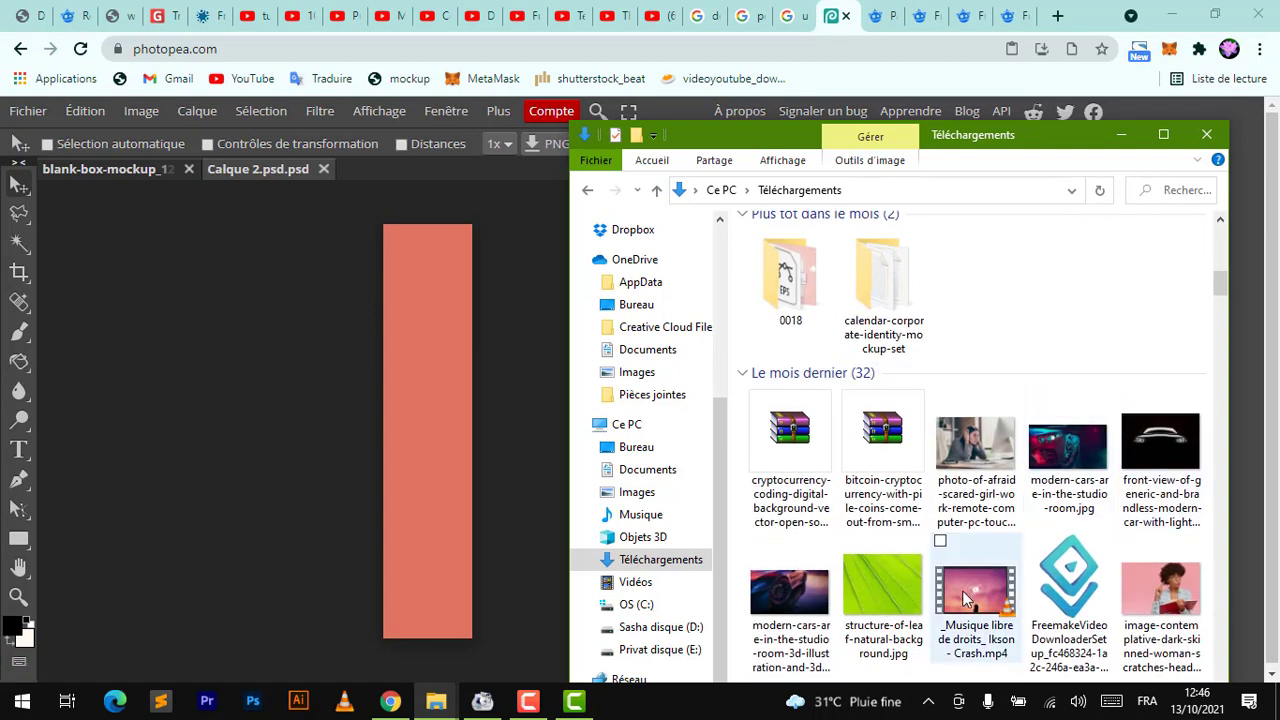
{"action": "left_click", "coordinate": [875, 587]}
{"action": "left_click_drag", "start_coordinate": [587, 238], "coordinate": [454, 167]}
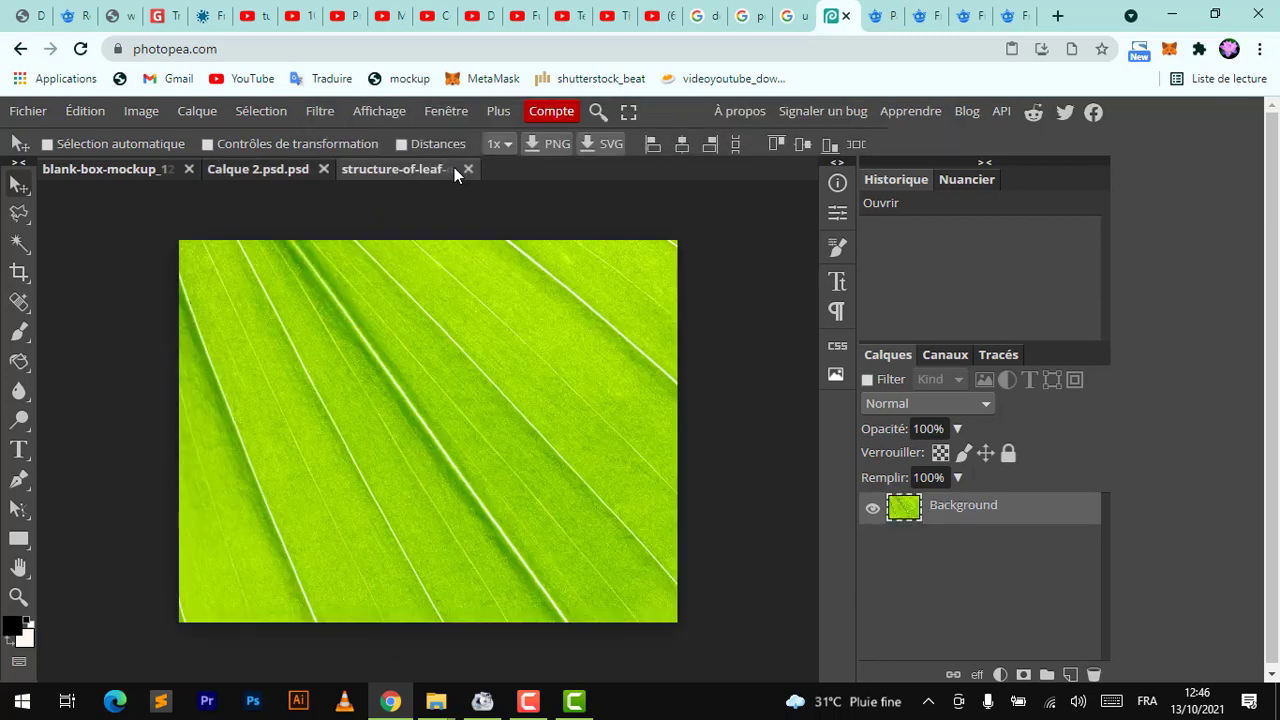
Select a tall rectangle of the leaf texture and copy it
{"action": "left_click", "coordinate": [30, 214]}
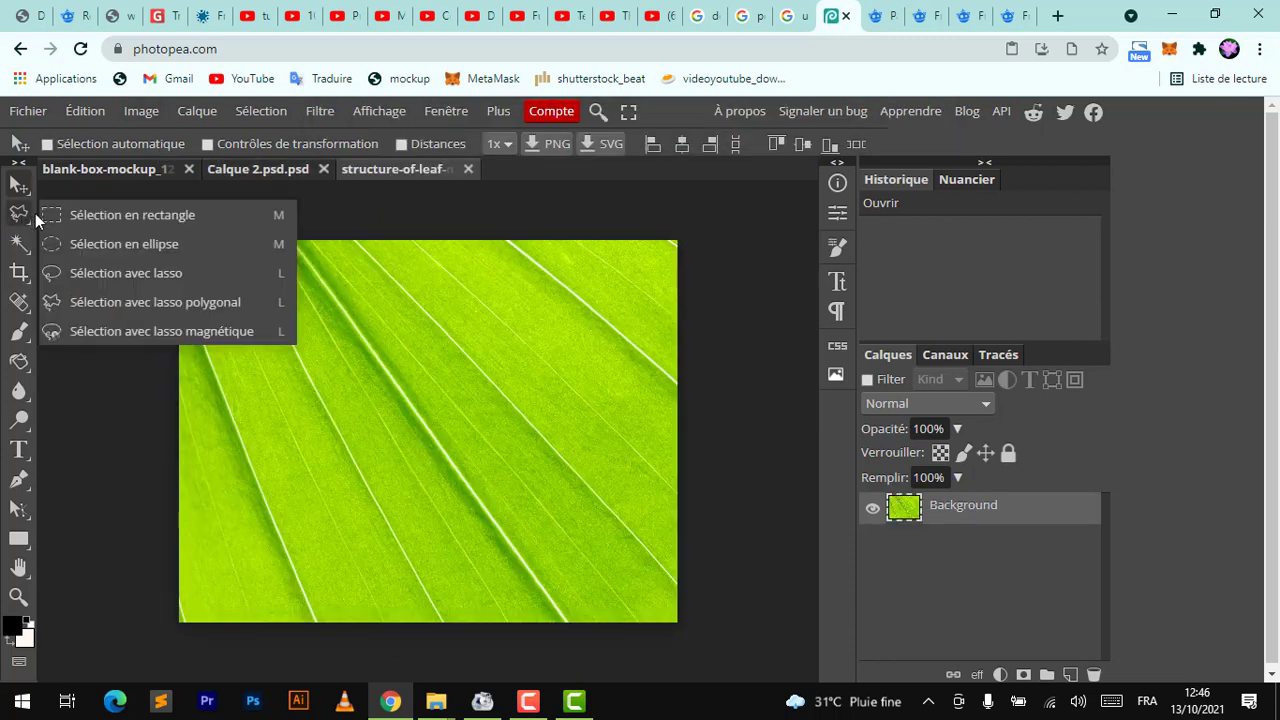
{"action": "left_click", "coordinate": [187, 218]}
{"action": "left_click_drag", "start_coordinate": [323, 275], "coordinate": [438, 476]}
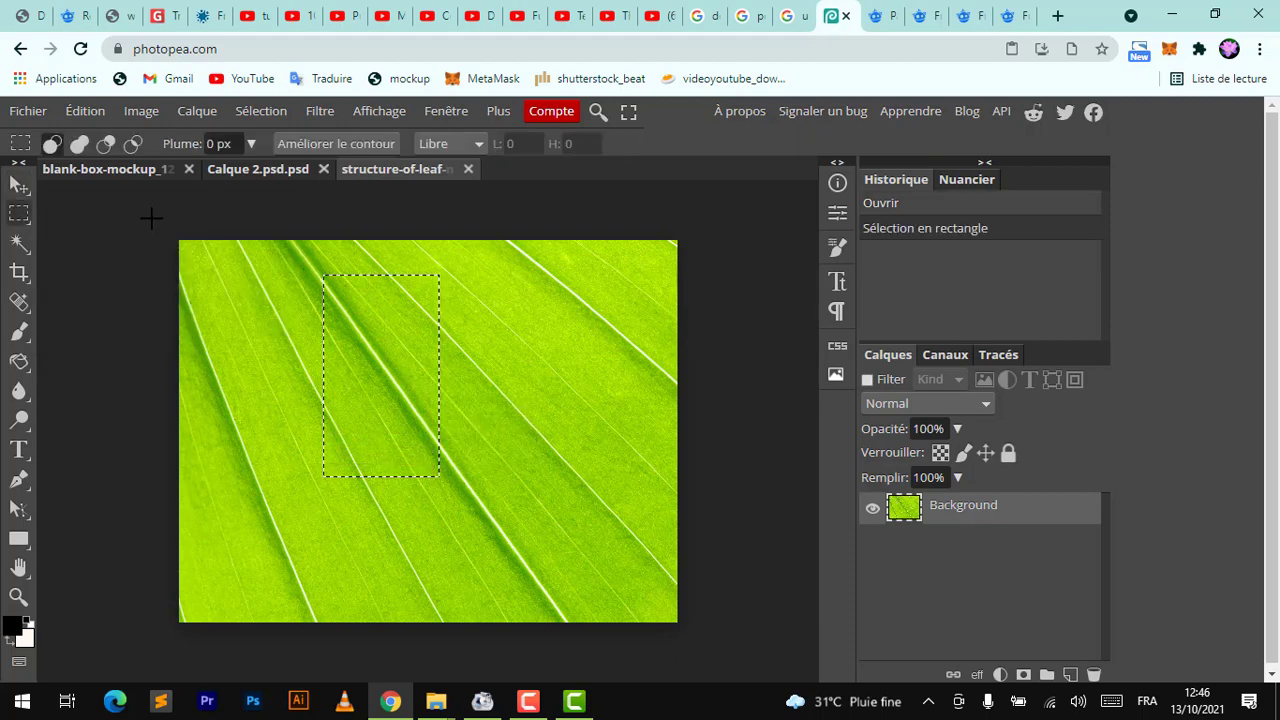
{"action": "left_click", "coordinate": [19, 185]}
{"action": "left_click", "coordinate": [85, 111]}
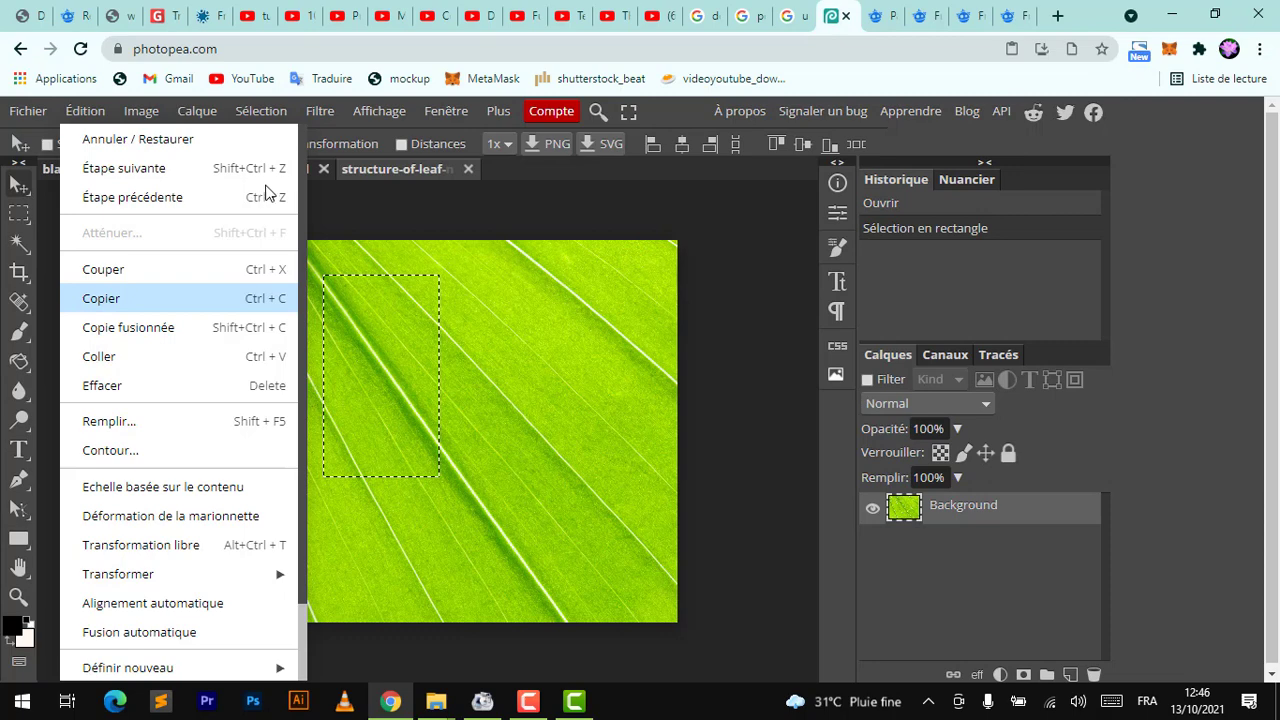
{"action": "left_click", "coordinate": [195, 298]}
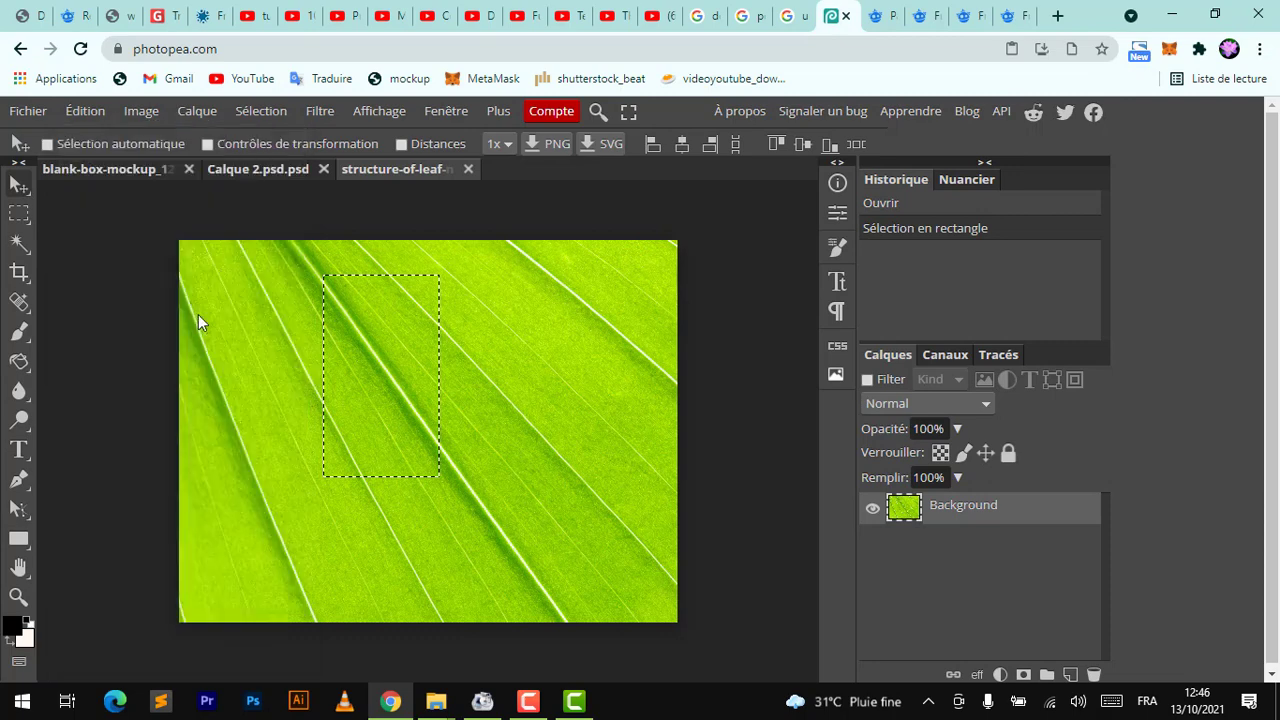
Paste the leaf texture into the Calque 2 smart-object document and save it to update the mockup
{"action": "left_click", "coordinate": [266, 170]}
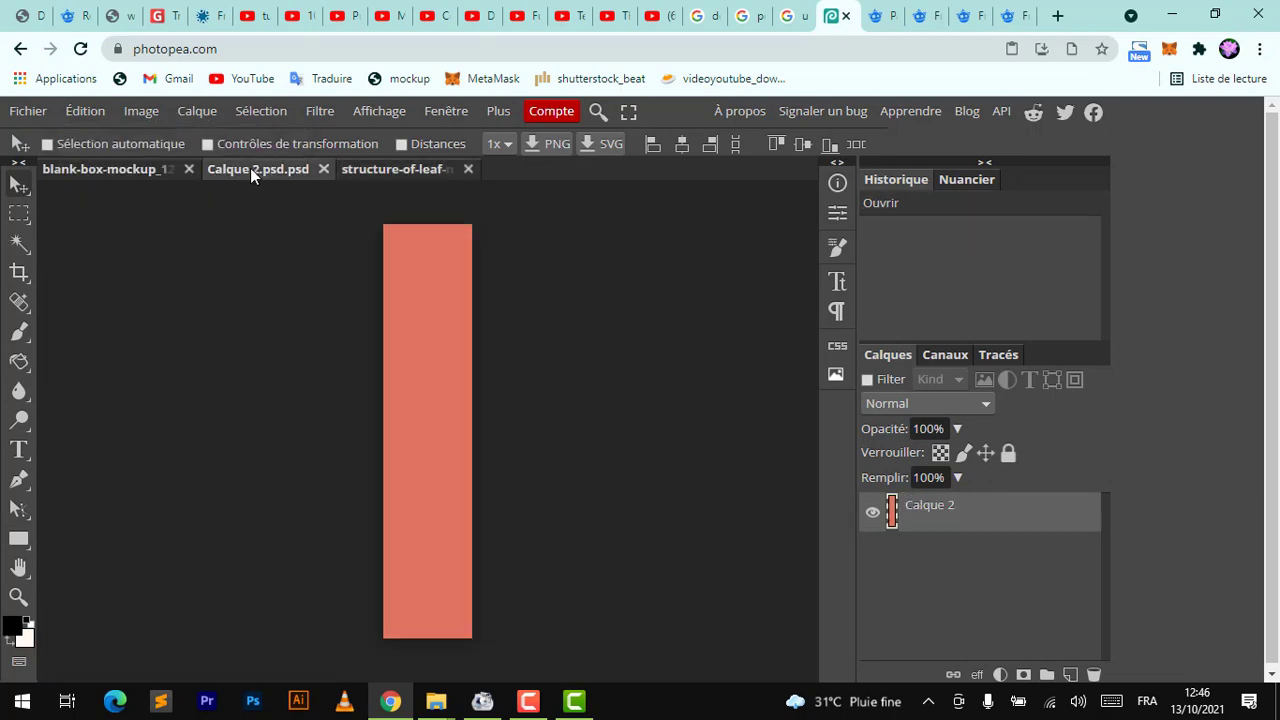
{"action": "left_click", "coordinate": [87, 112]}
{"action": "left_click", "coordinate": [106, 357]}
{"action": "key", "text": "ctrl"}
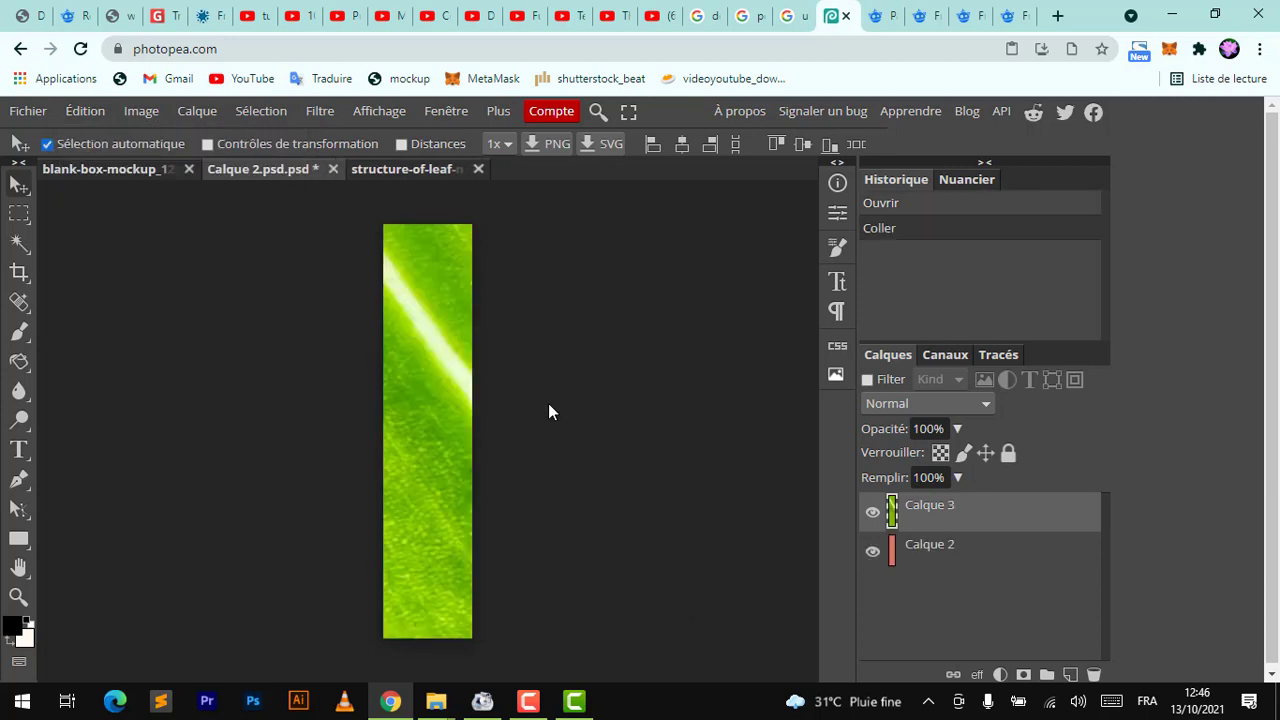
{"action": "key", "text": "ctrl+s"}
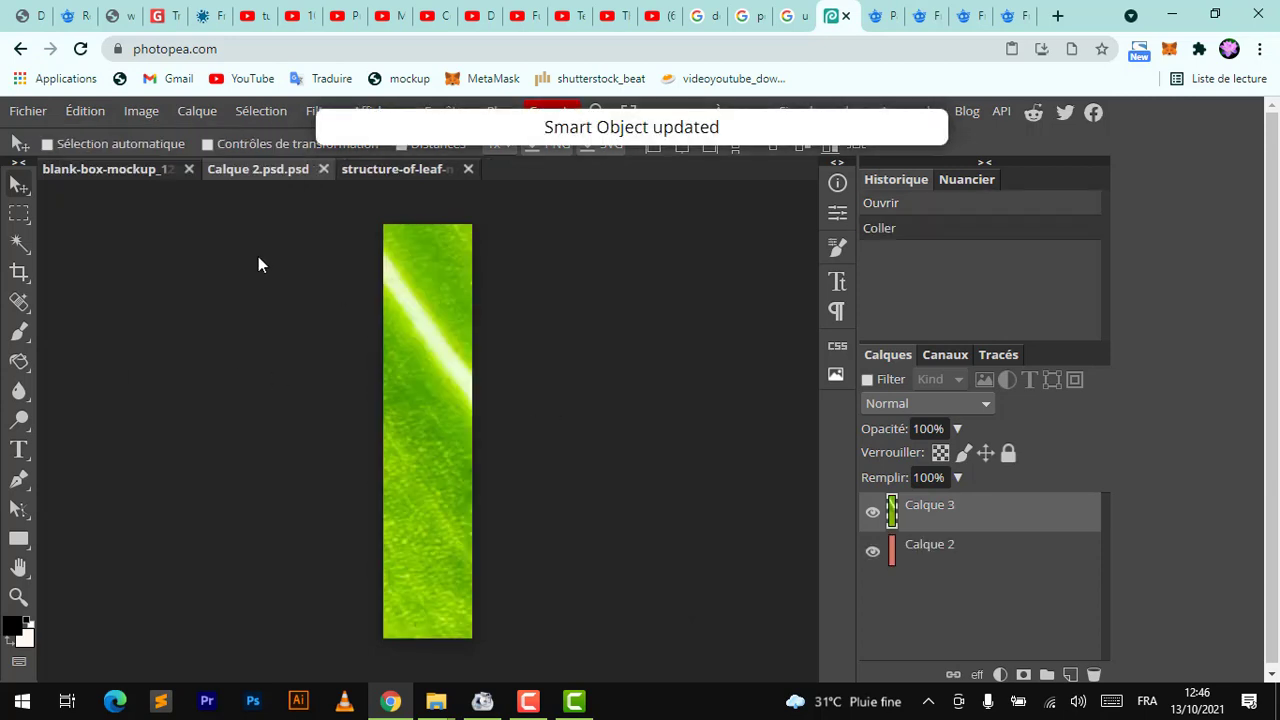
Switch between the mockup and the smart-object document to check the leaf texture on the side panel
{"action": "left_click", "coordinate": [128, 175]}
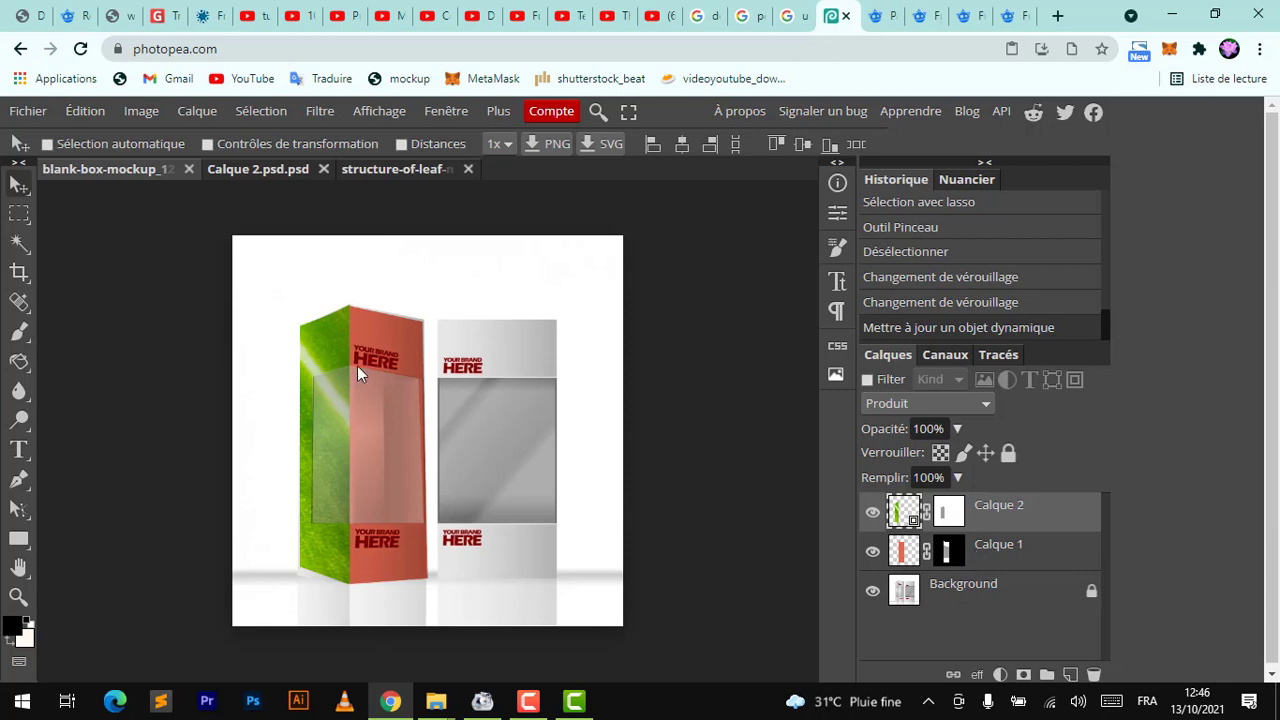
{"action": "left_click", "coordinate": [265, 168]}
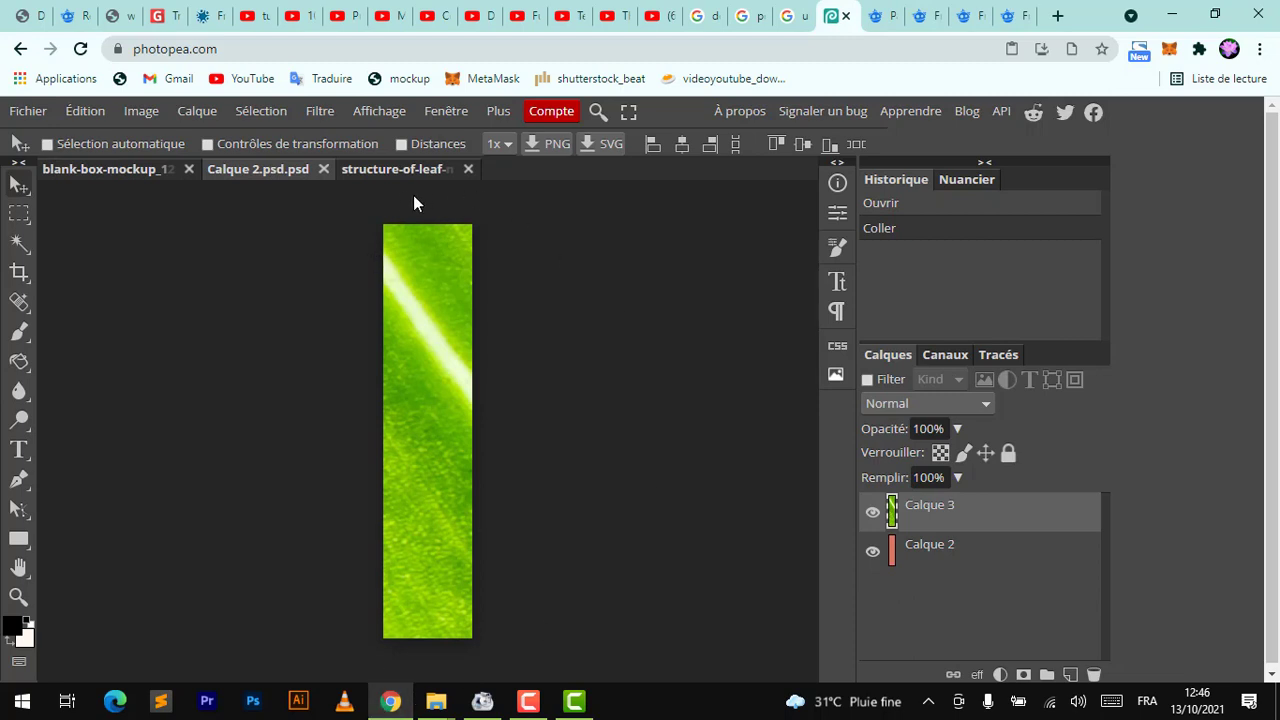
{"action": "left_click", "coordinate": [111, 172]}
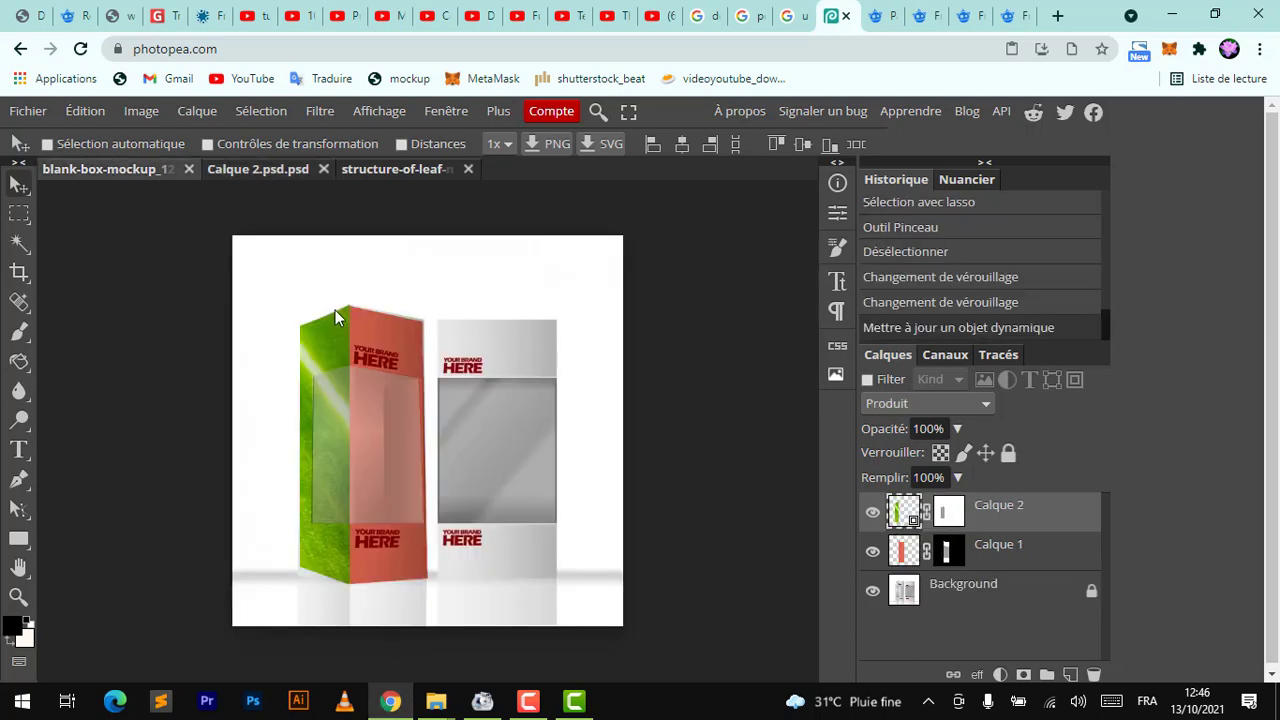